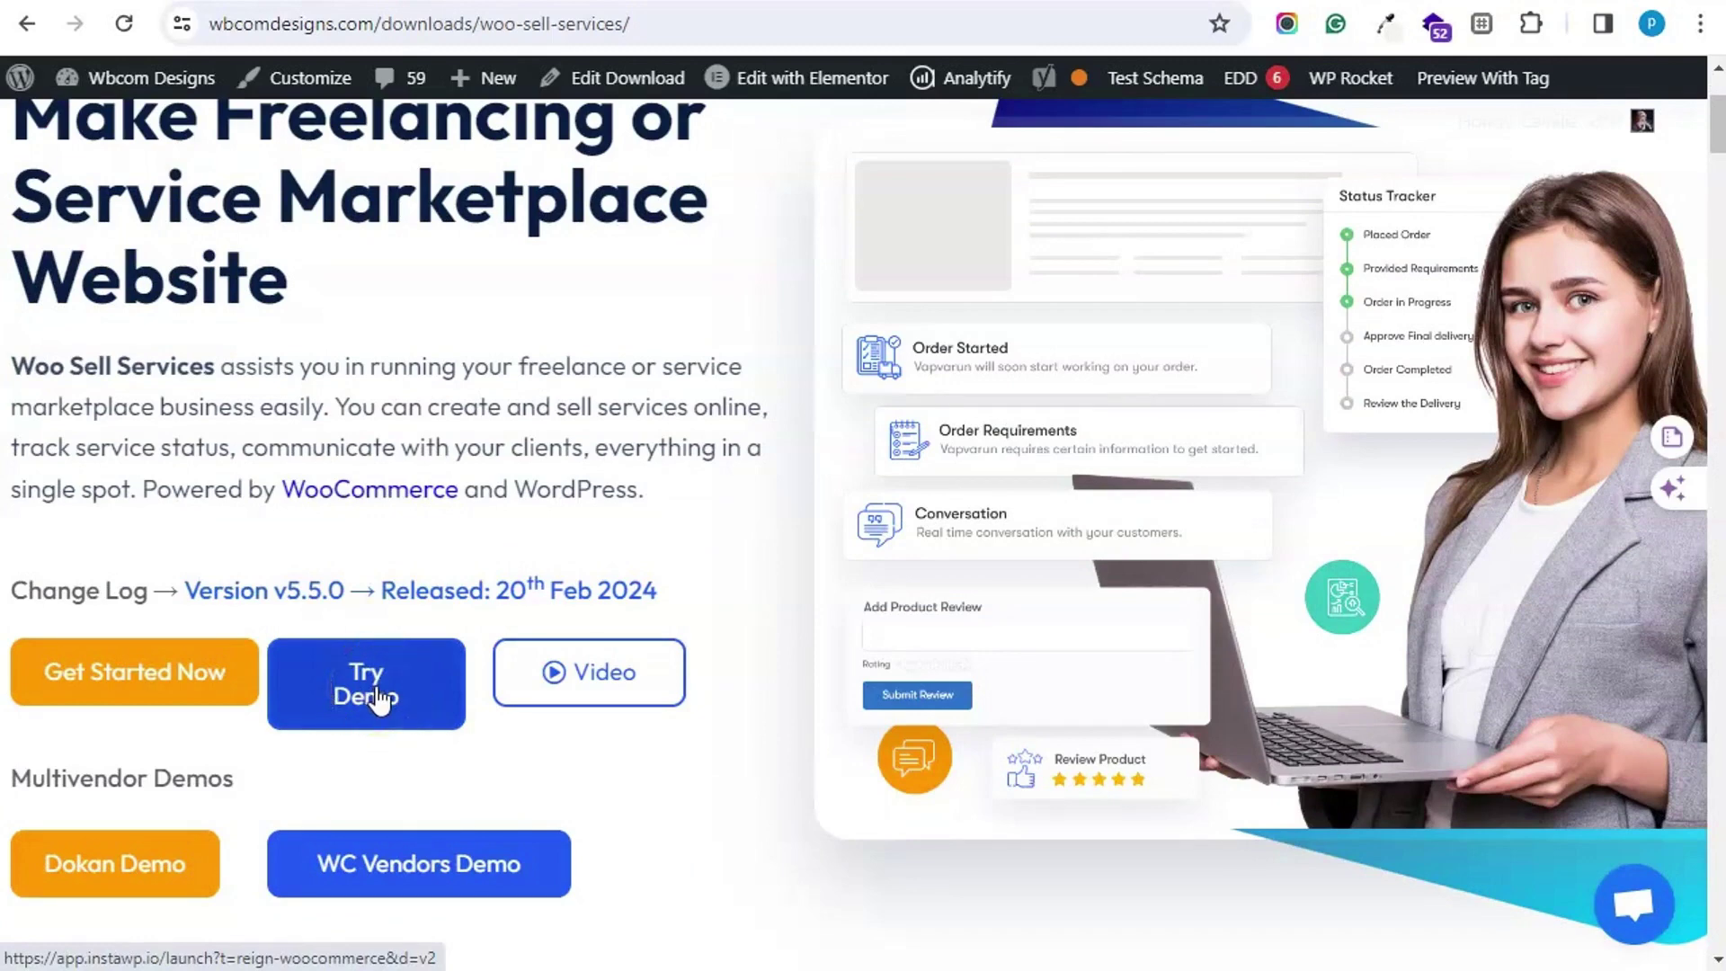
Step: Launch the StoreMate Dokan demo site from the multivendor demos on the Woo Sell Services product page
{"action": "scroll", "coordinate": [382, 693], "scroll_direction": "down", "scroll_amount": 2}
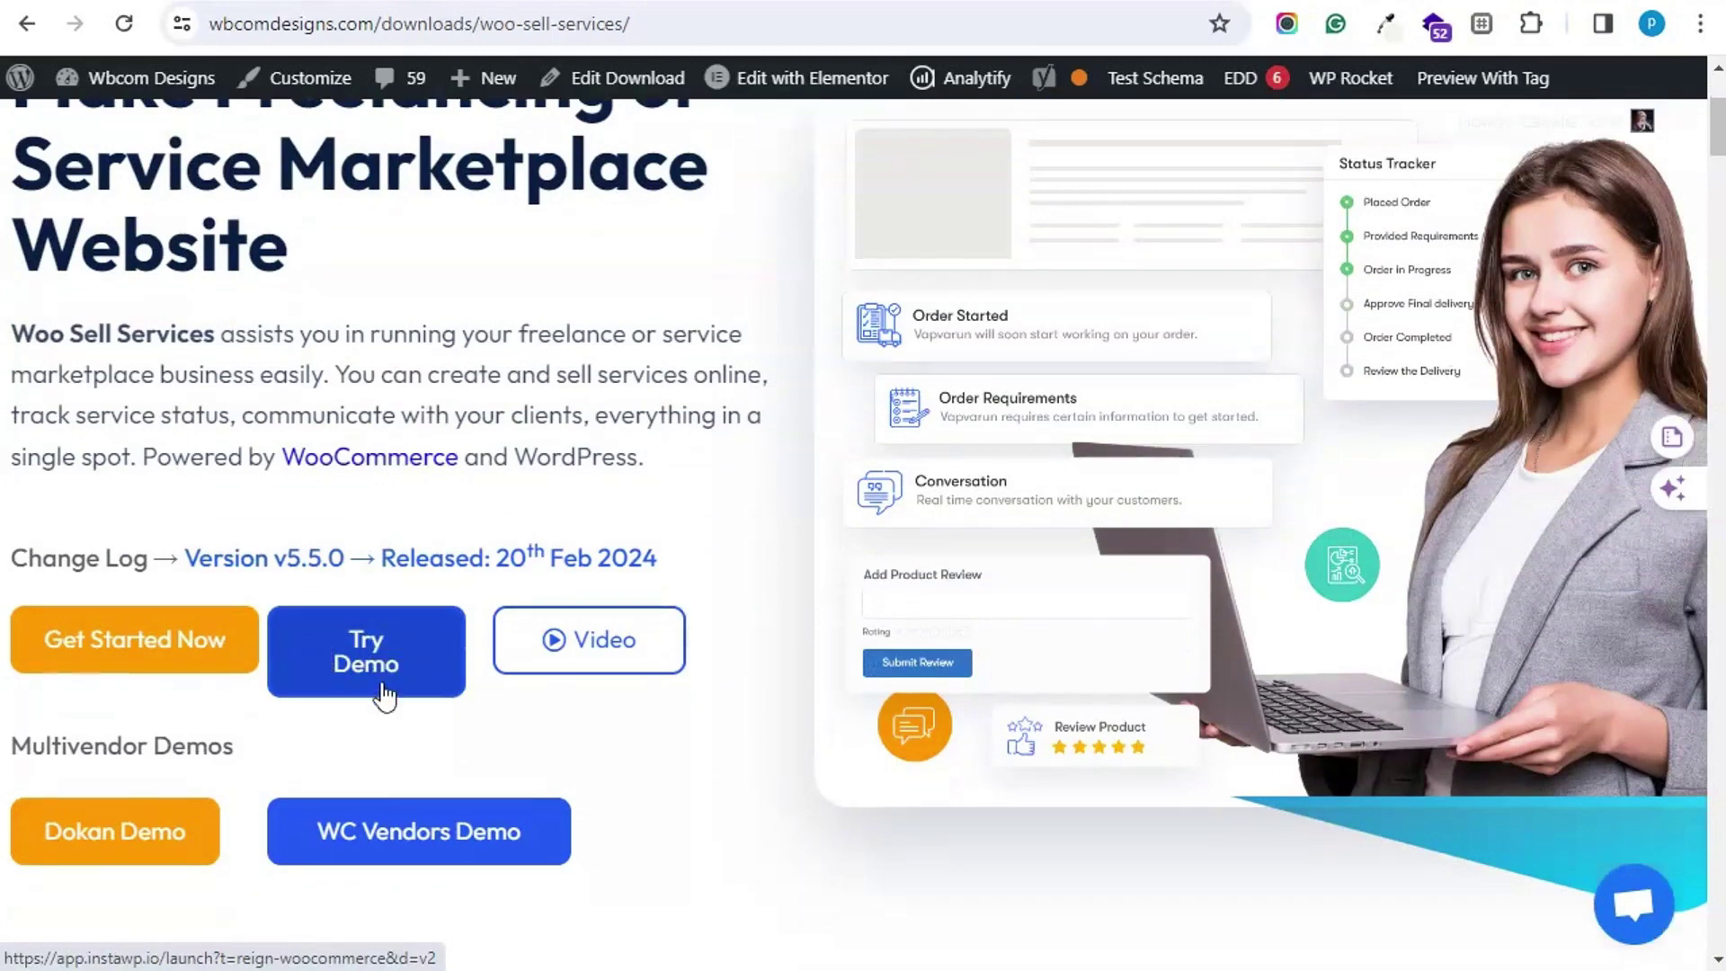
{"action": "left_click", "coordinate": [166, 732]}
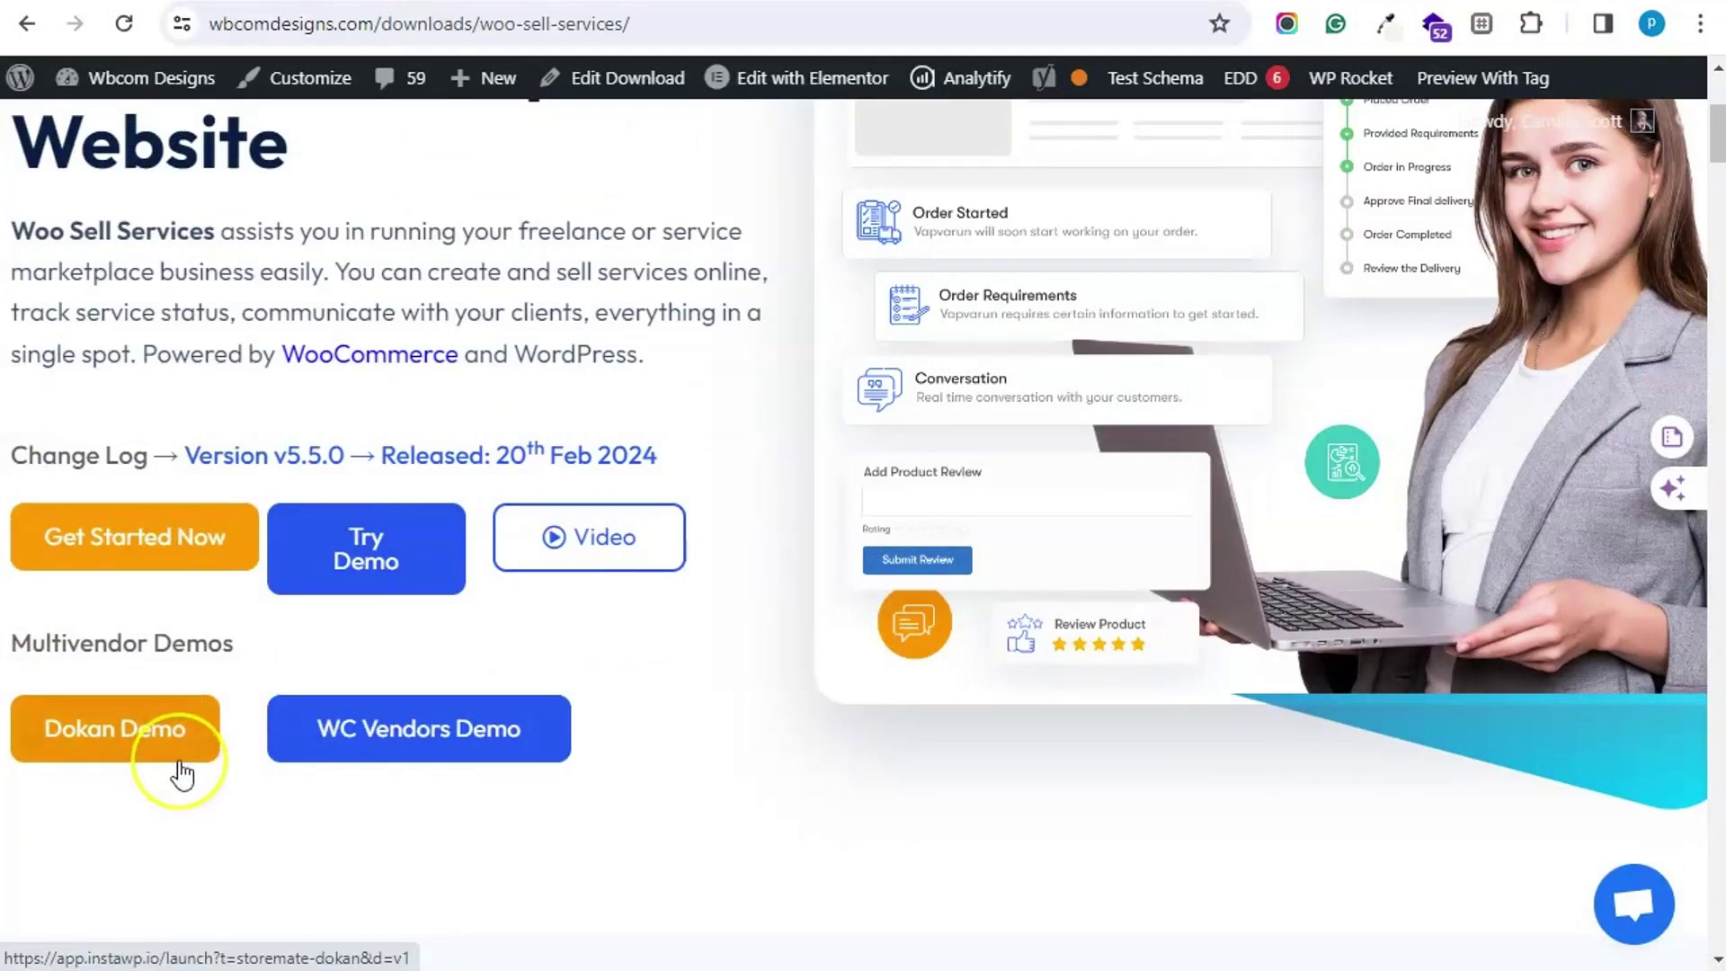
{"action": "left_click", "coordinate": [144, 757]}
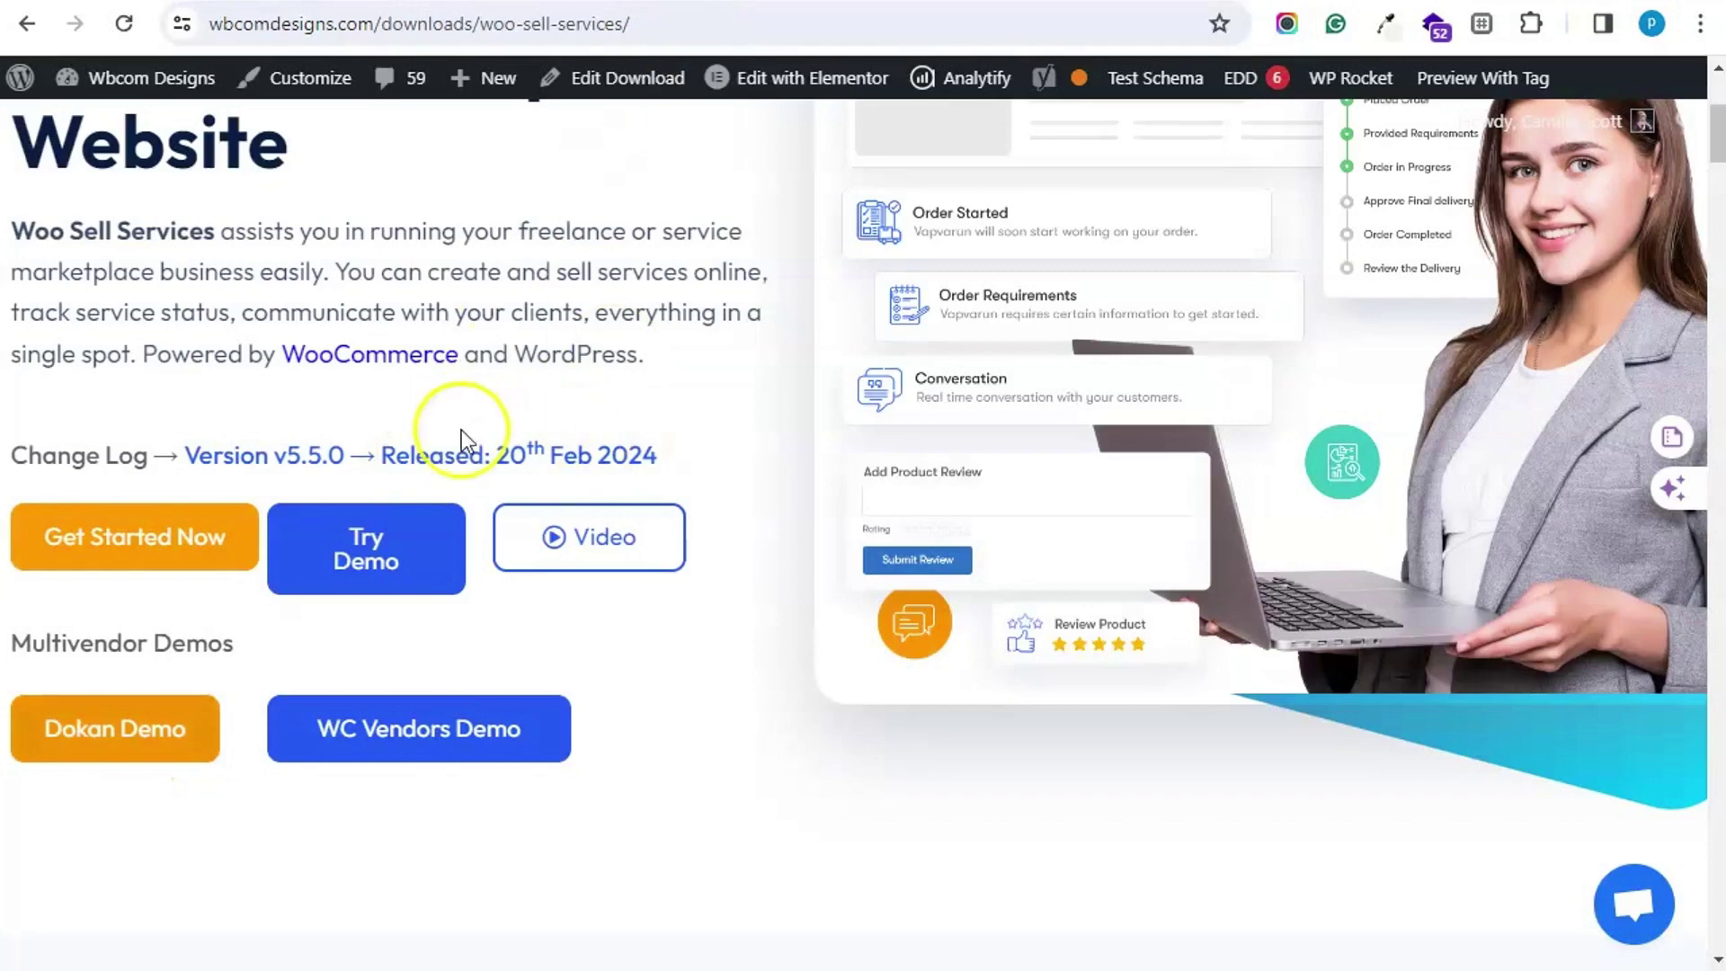
{"action": "scroll", "coordinate": [462, 467], "scroll_direction": "up", "scroll_amount": 5}
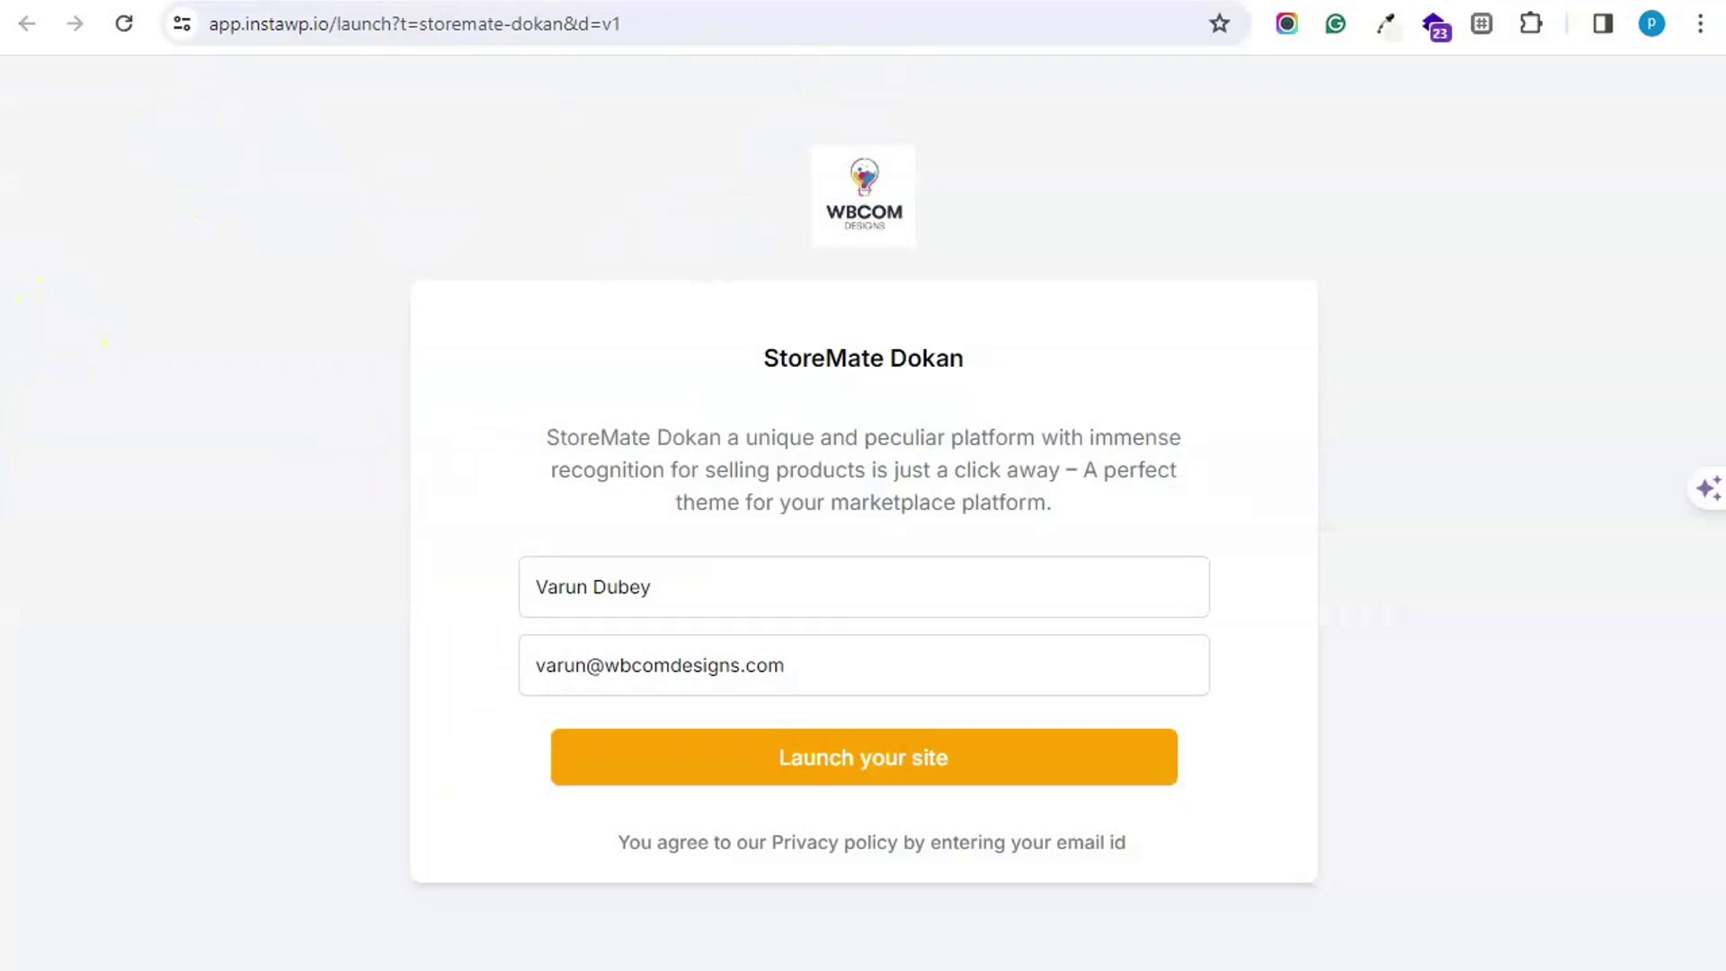
{"action": "left_click", "coordinate": [931, 771]}
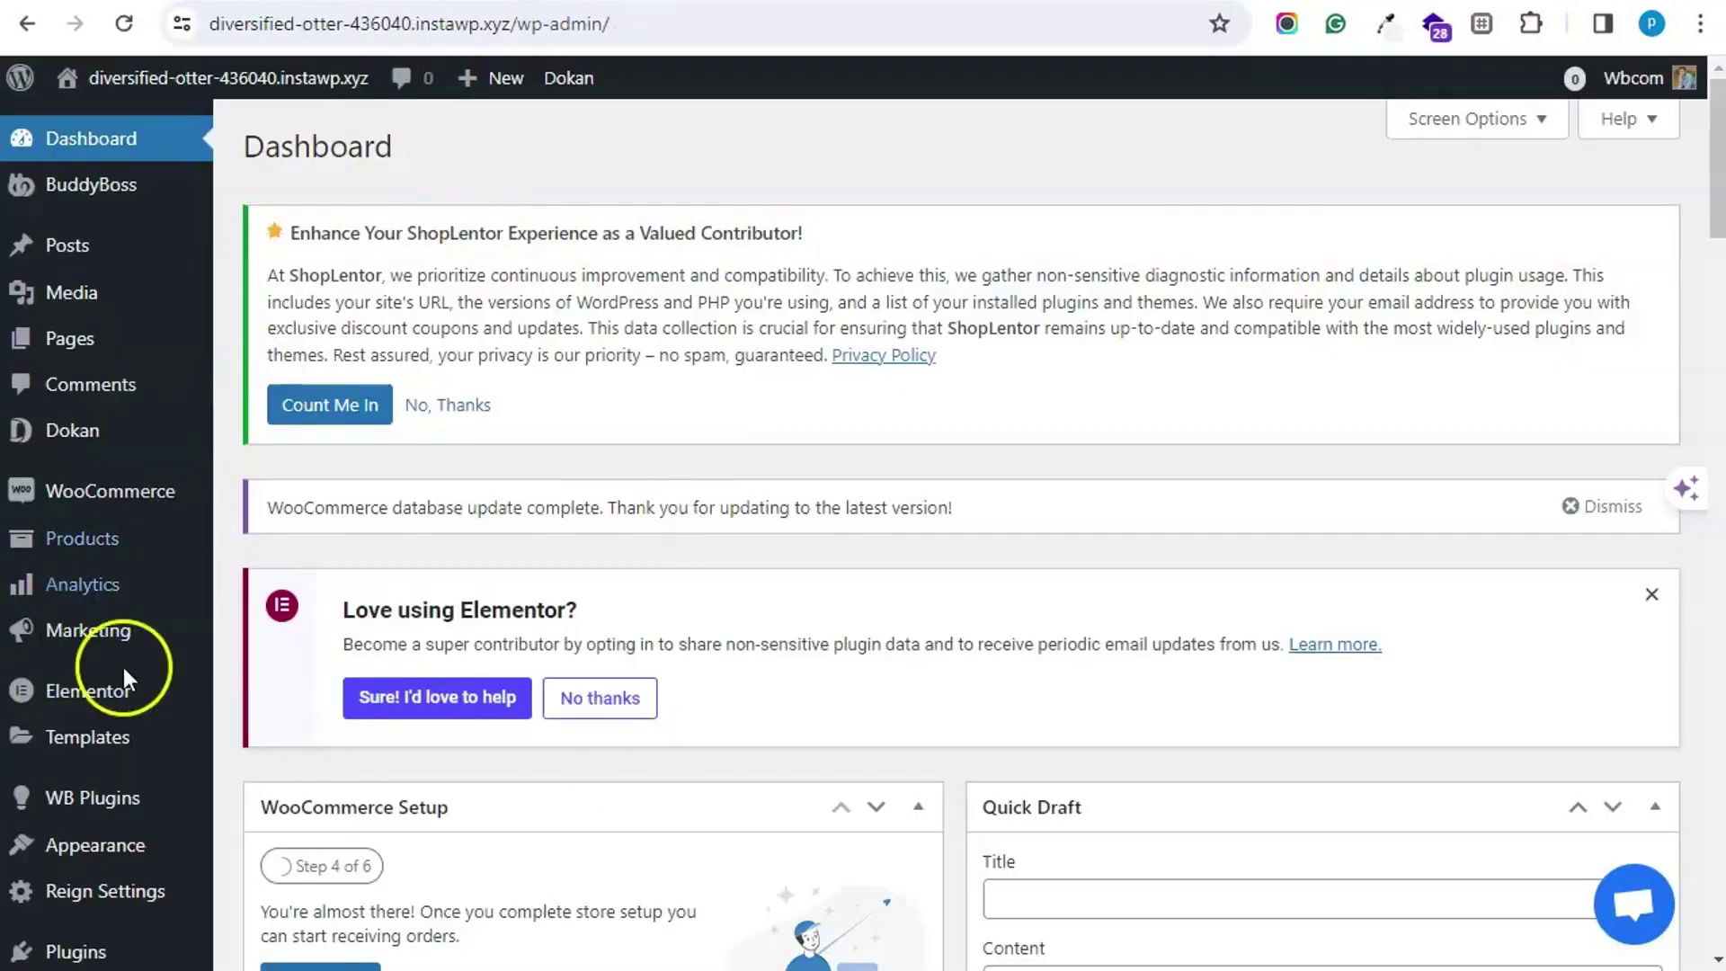
Step: Open the Woo Sell Services plugin's settings in the demo site's admin dashboard
{"action": "left_click", "coordinate": [365, 406]}
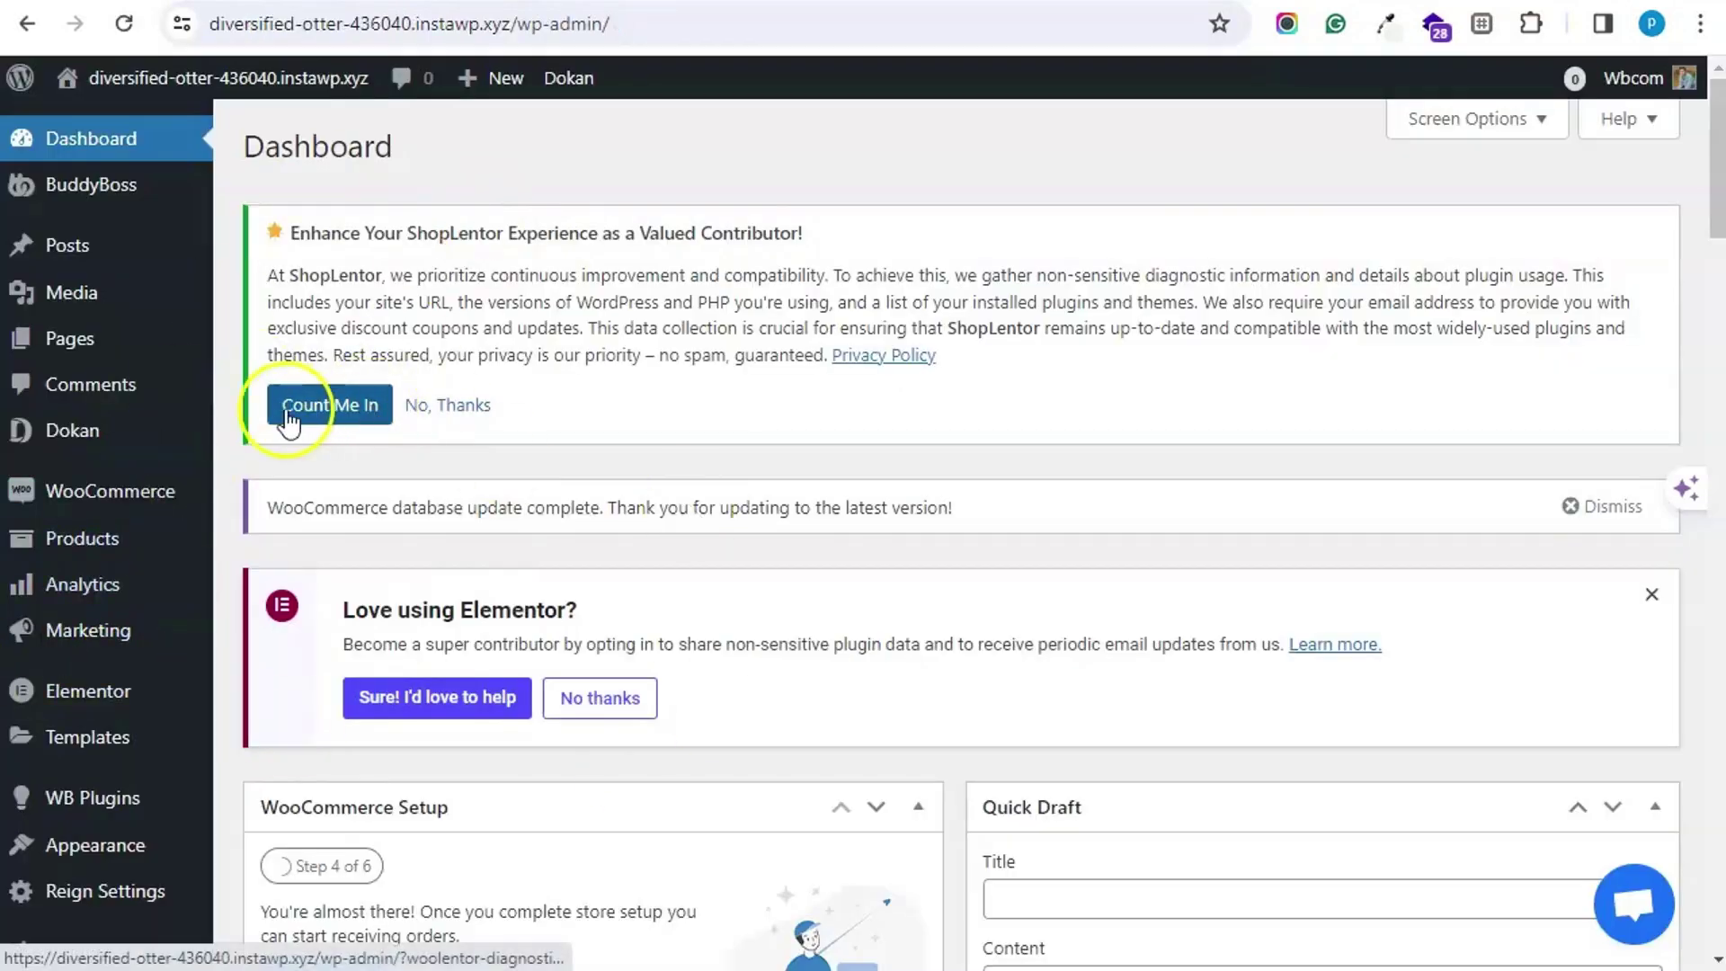
{"action": "scroll", "coordinate": [212, 347], "scroll_direction": "down", "scroll_amount": 4}
{"action": "mouse_move", "coordinate": [135, 426]}
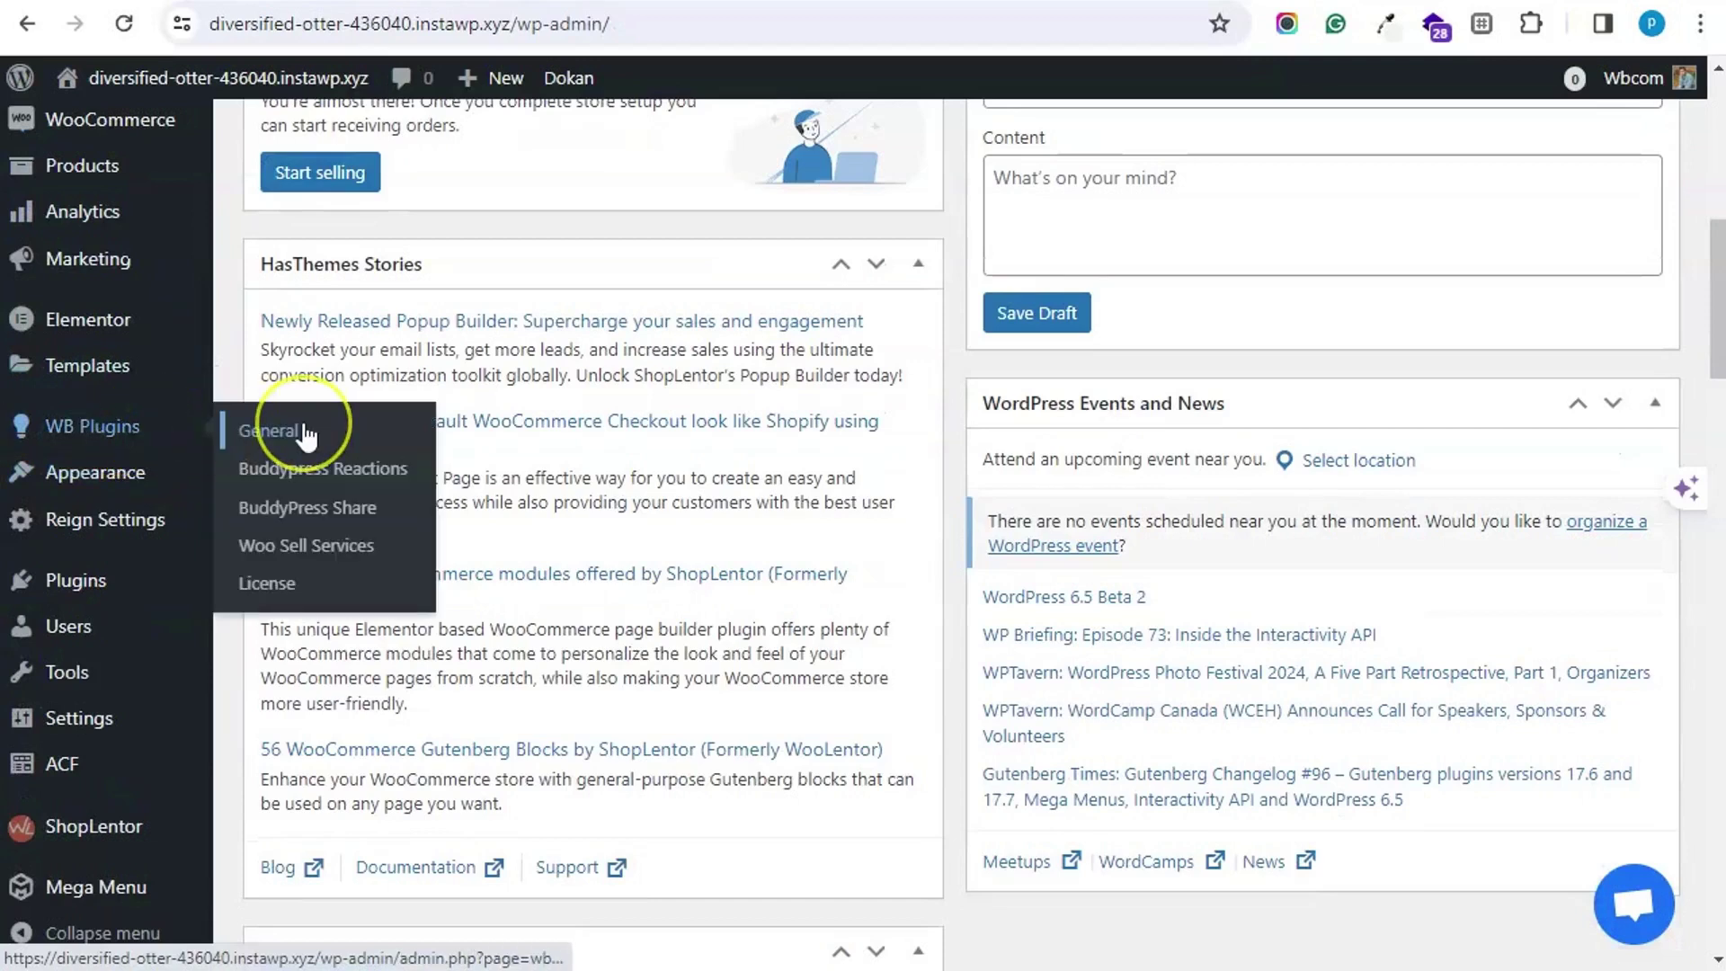
{"action": "left_click", "coordinate": [335, 545]}
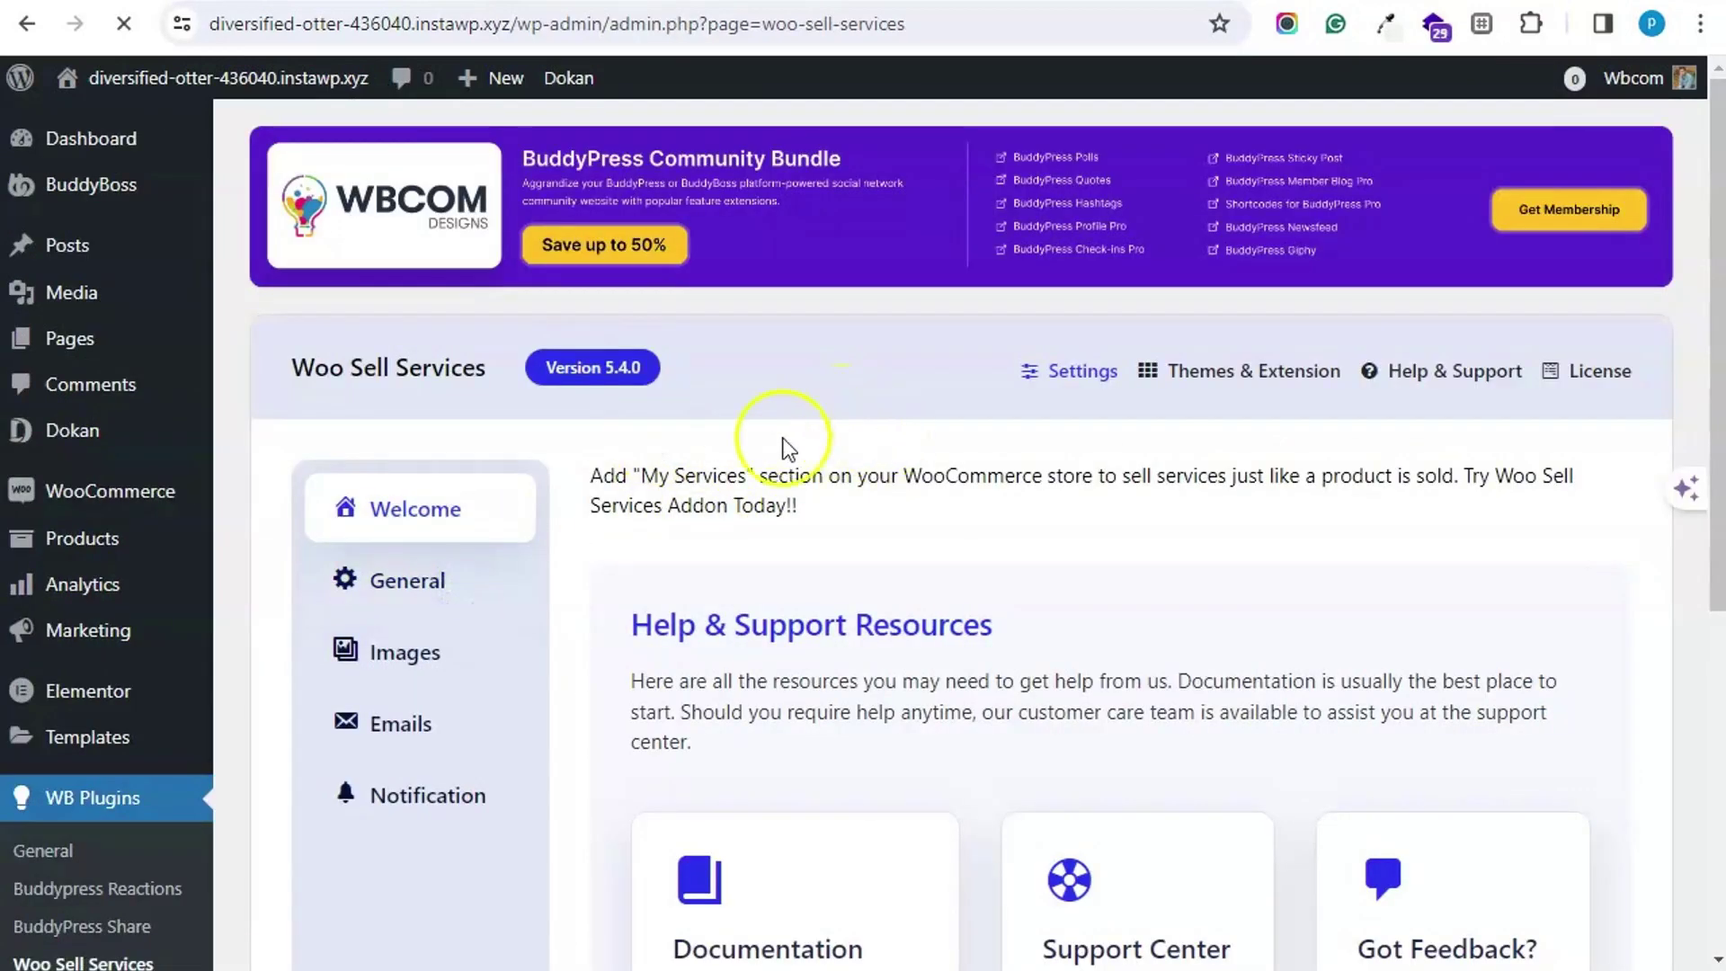
Step: Open the General settings of Woo Sell Services and examine the notification, review sync and conversation redirect options
{"action": "scroll", "coordinate": [839, 467], "scroll_direction": "down", "scroll_amount": 5}
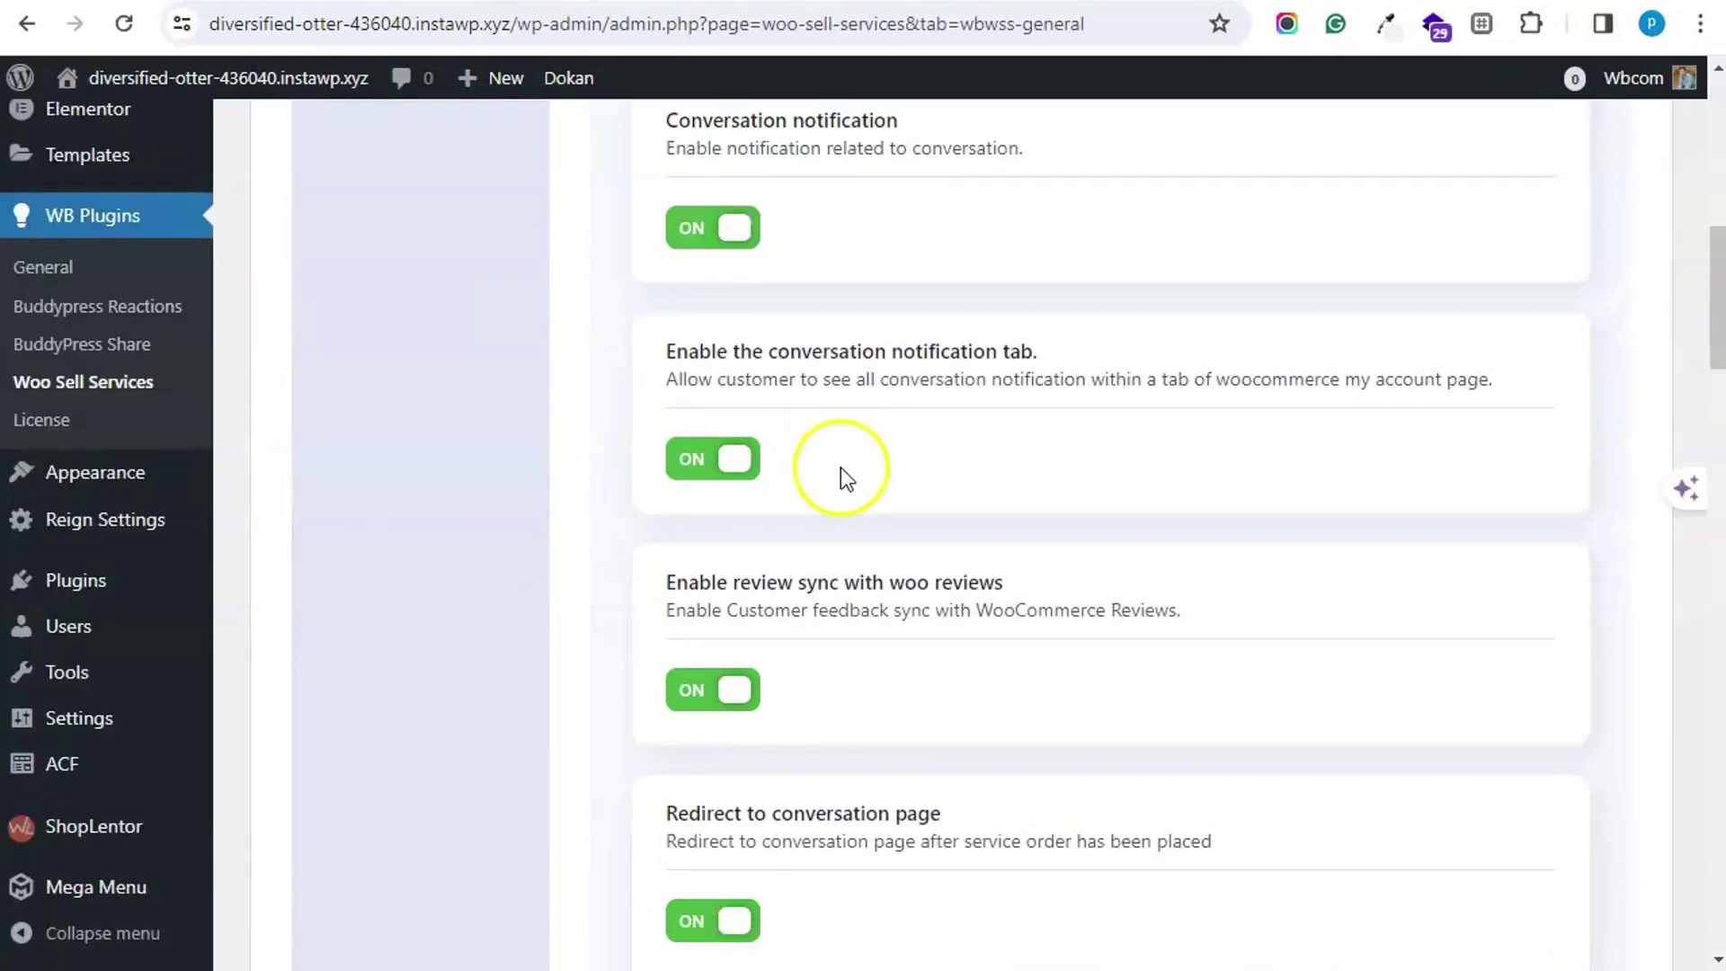
{"action": "scroll", "coordinate": [840, 467], "scroll_direction": "down", "scroll_amount": 10}
{"action": "scroll", "coordinate": [854, 522], "scroll_direction": "up", "scroll_amount": 15}
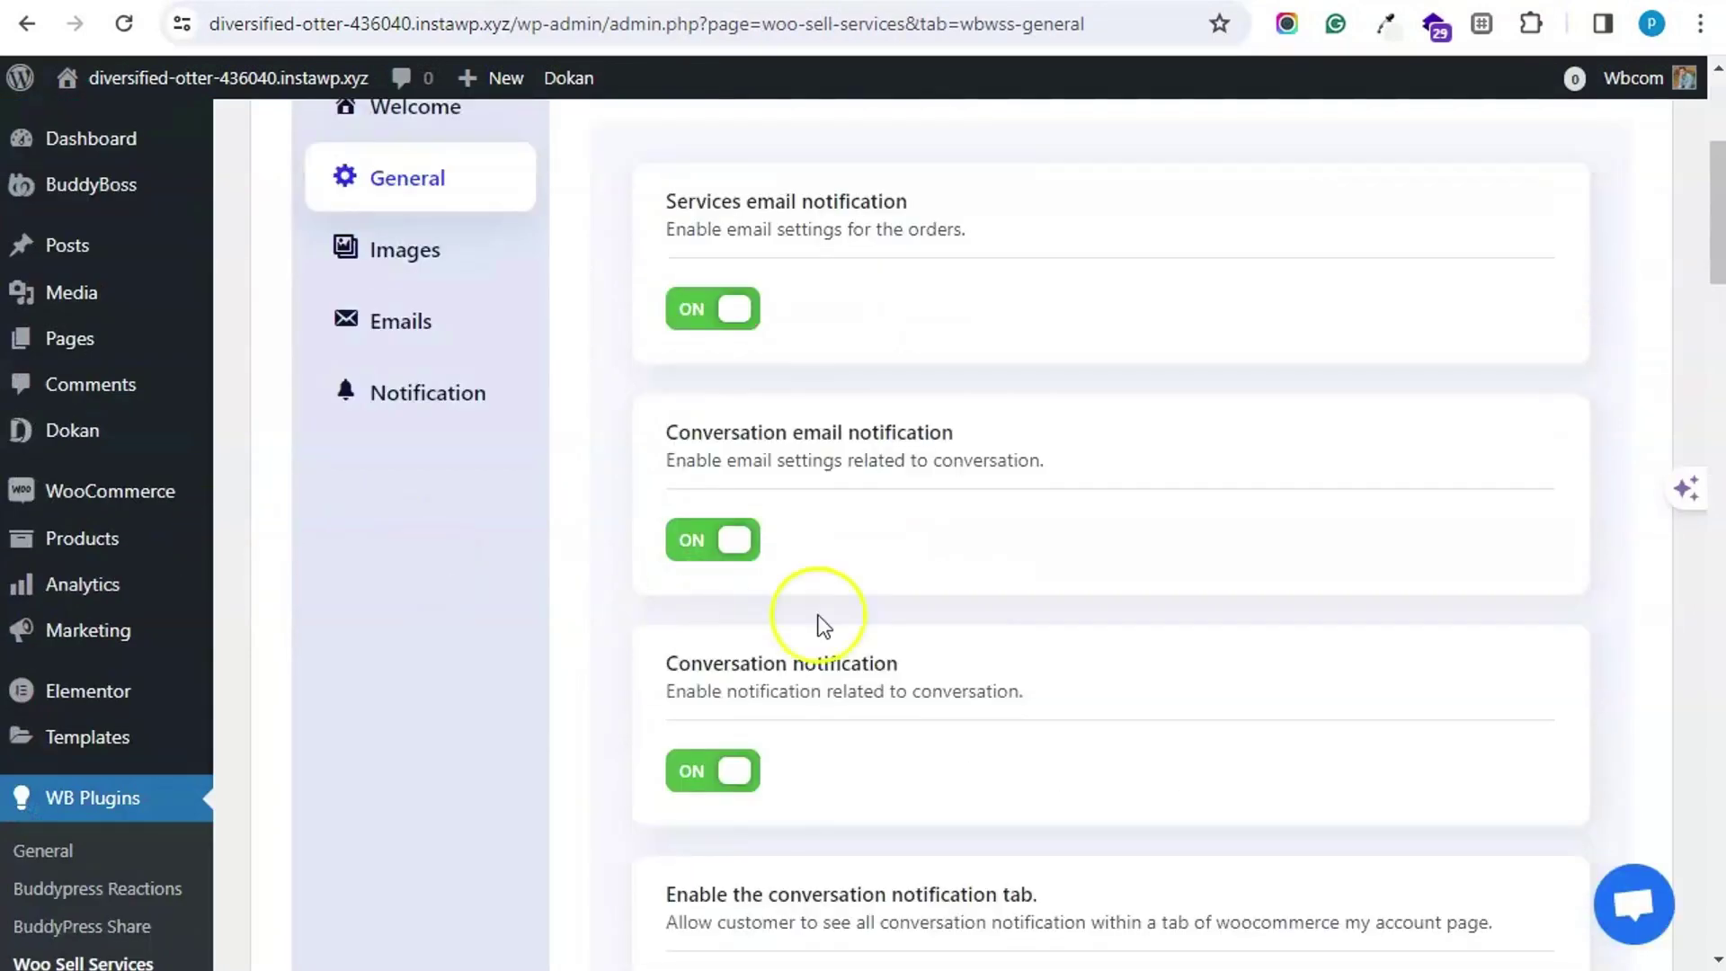
{"action": "scroll", "coordinate": [719, 593], "scroll_direction": "up", "scroll_amount": 4}
{"action": "scroll", "coordinate": [450, 521], "scroll_direction": "down", "scroll_amount": 9}
{"action": "scroll", "coordinate": [231, 462], "scroll_direction": "up", "scroll_amount": 5}
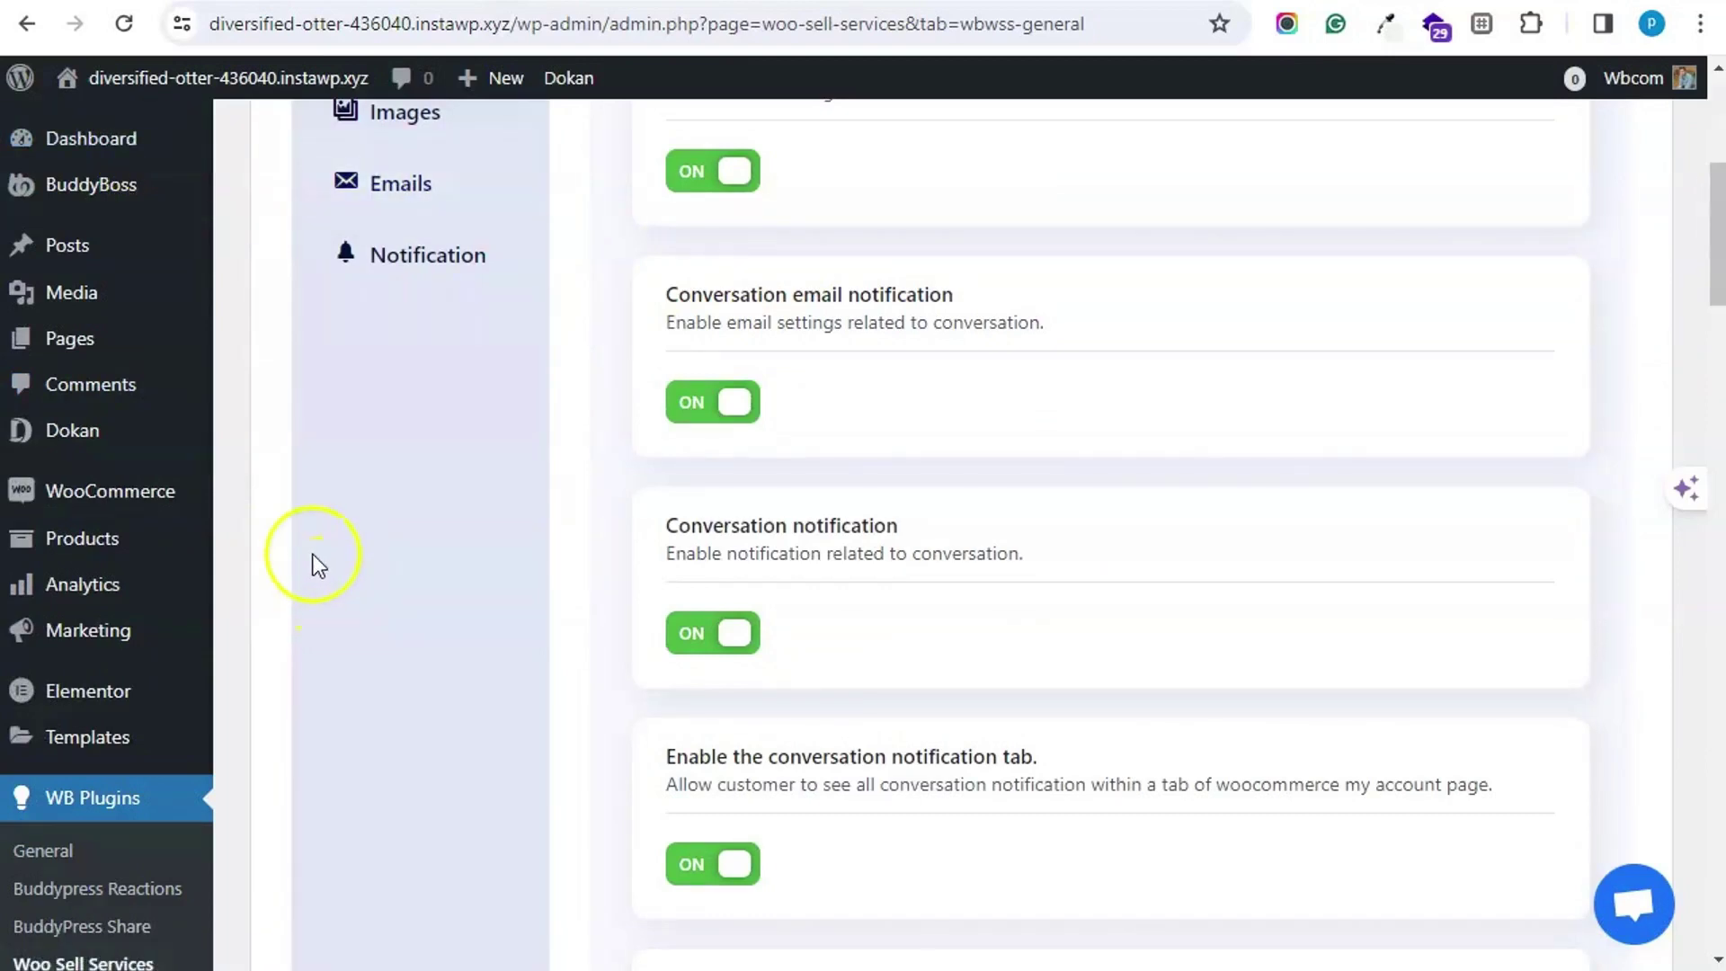
Step: Visit the storefront, browse the shop's products and open the Services product category
{"action": "left_click", "coordinate": [207, 81]}
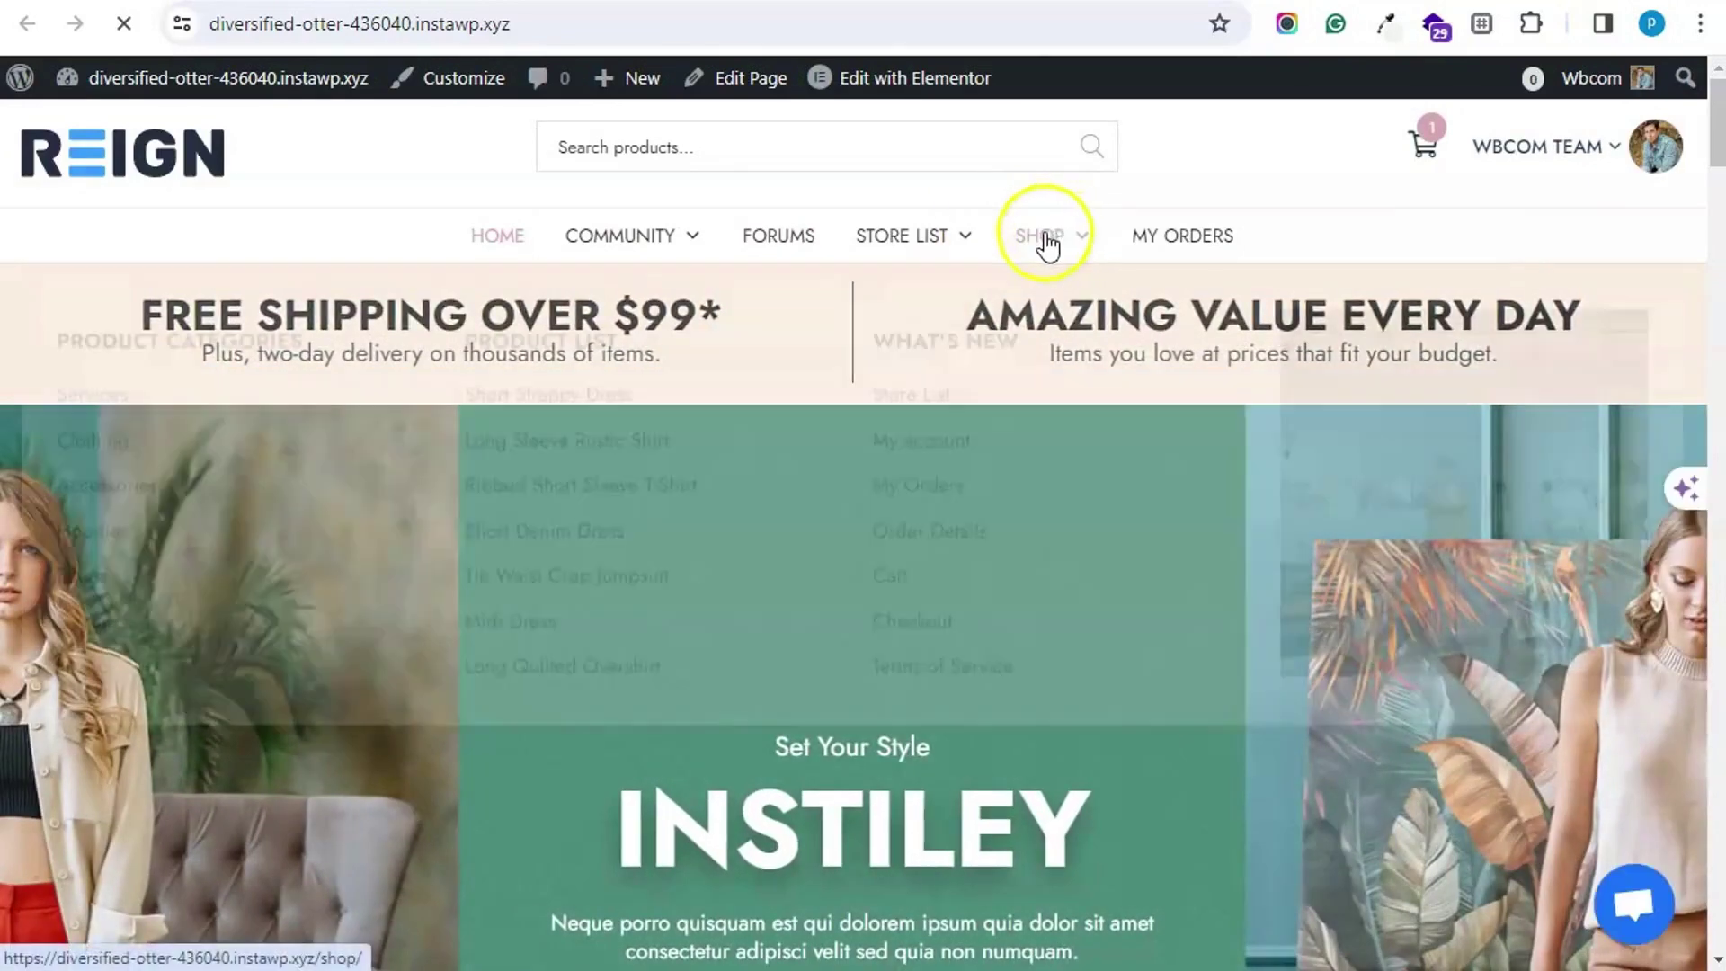
{"action": "left_click", "coordinate": [1046, 241]}
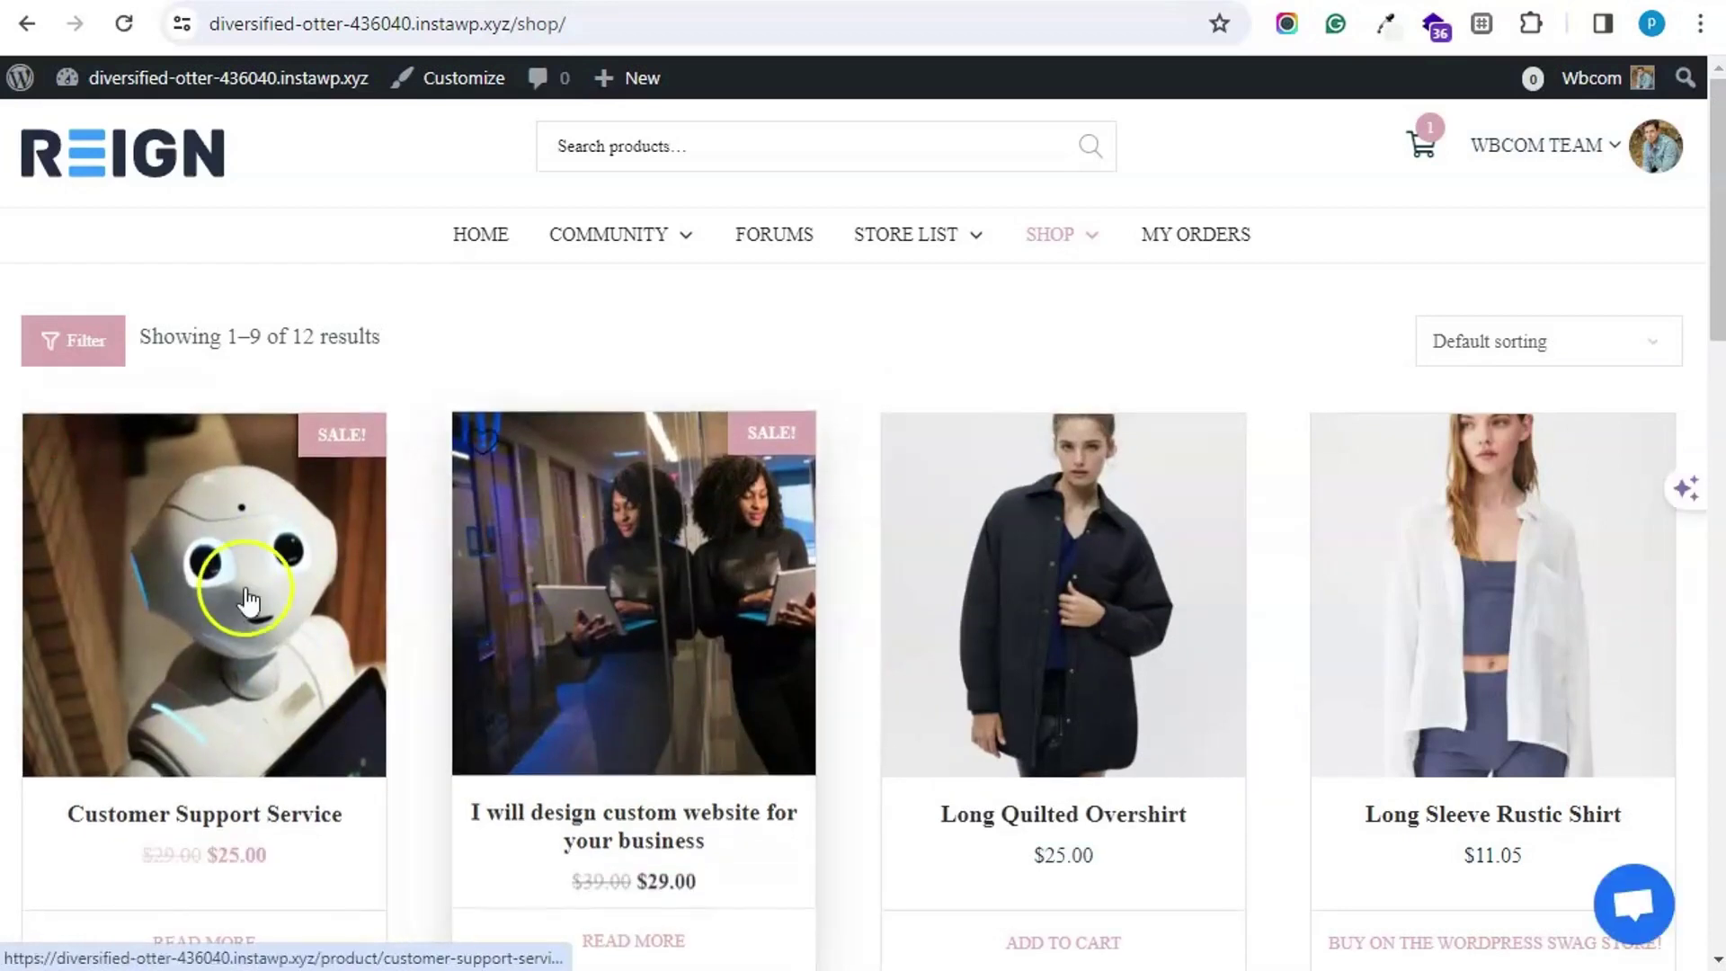
{"action": "scroll", "coordinate": [225, 647], "scroll_direction": "down", "scroll_amount": 4}
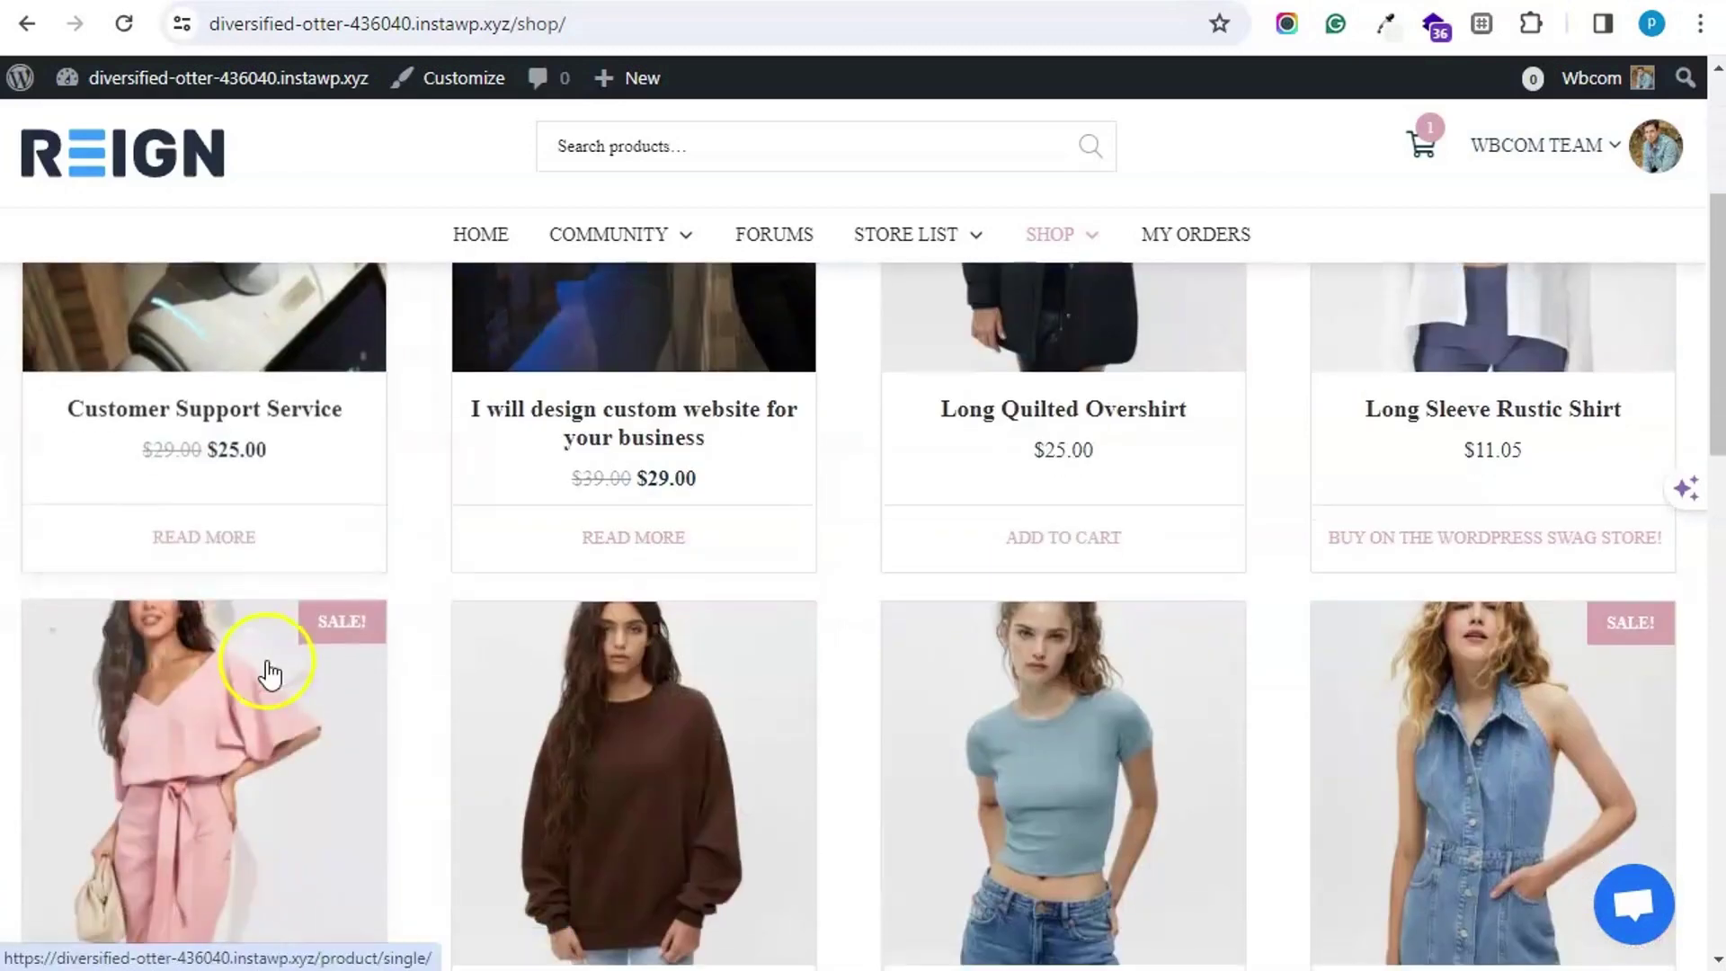
{"action": "scroll", "coordinate": [270, 692], "scroll_direction": "up", "scroll_amount": 4}
{"action": "mouse_move", "coordinate": [1095, 240]}
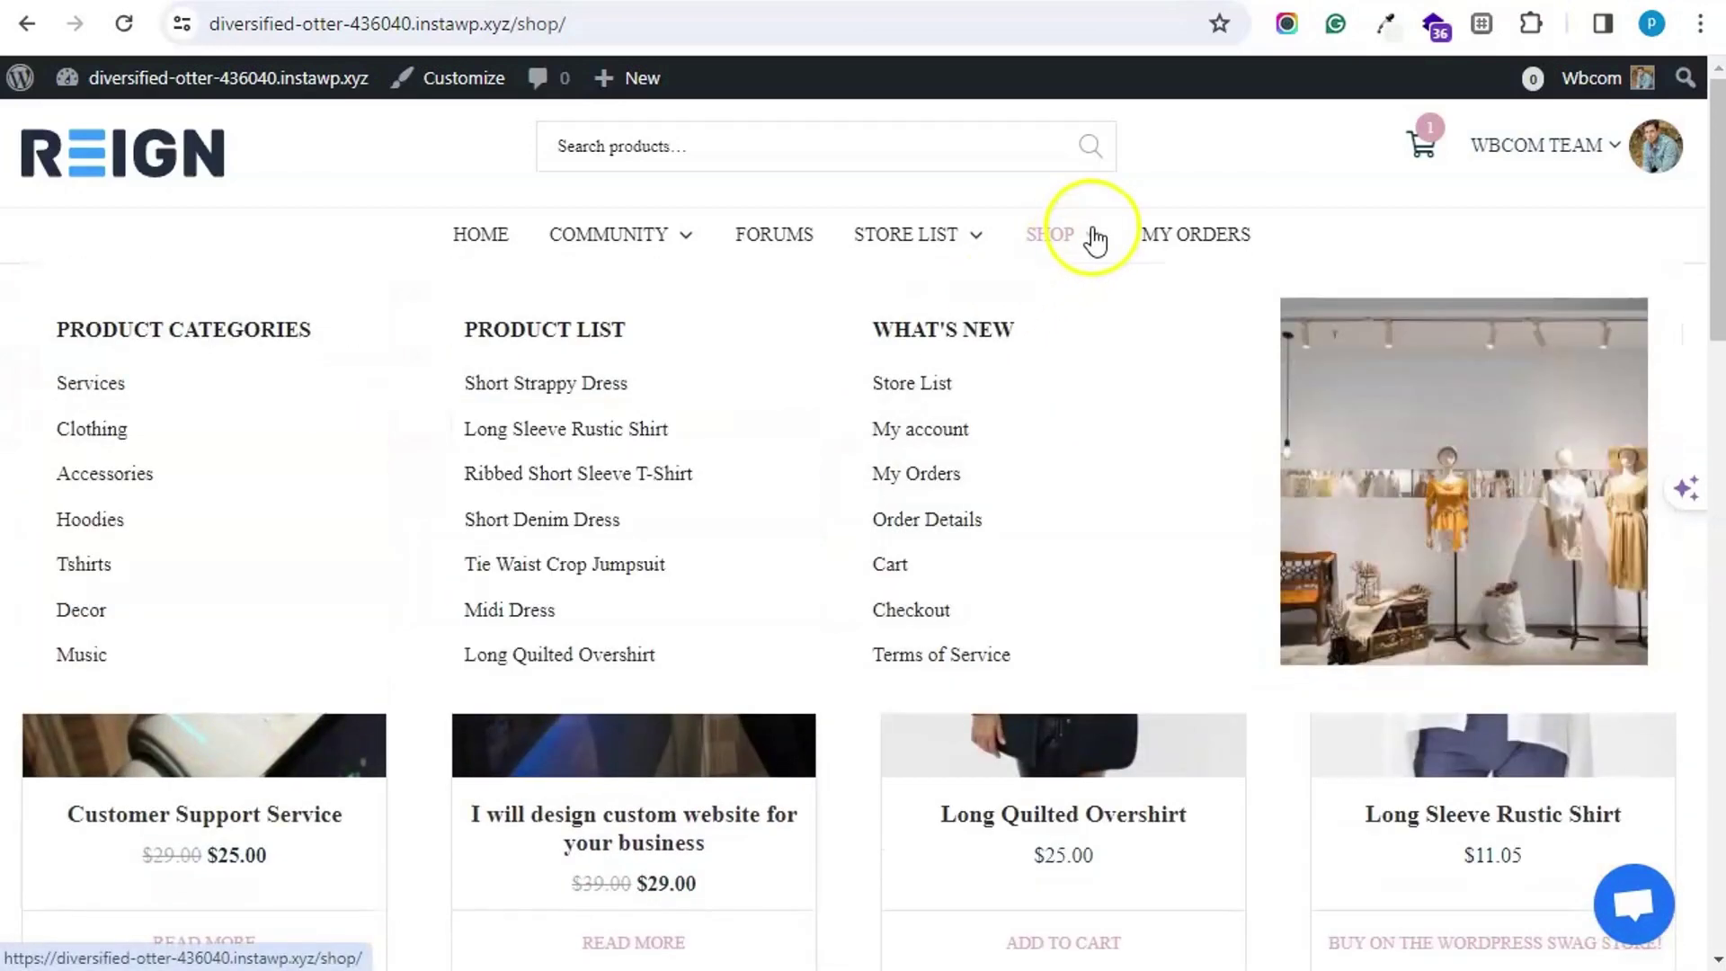
{"action": "left_click", "coordinate": [114, 385]}
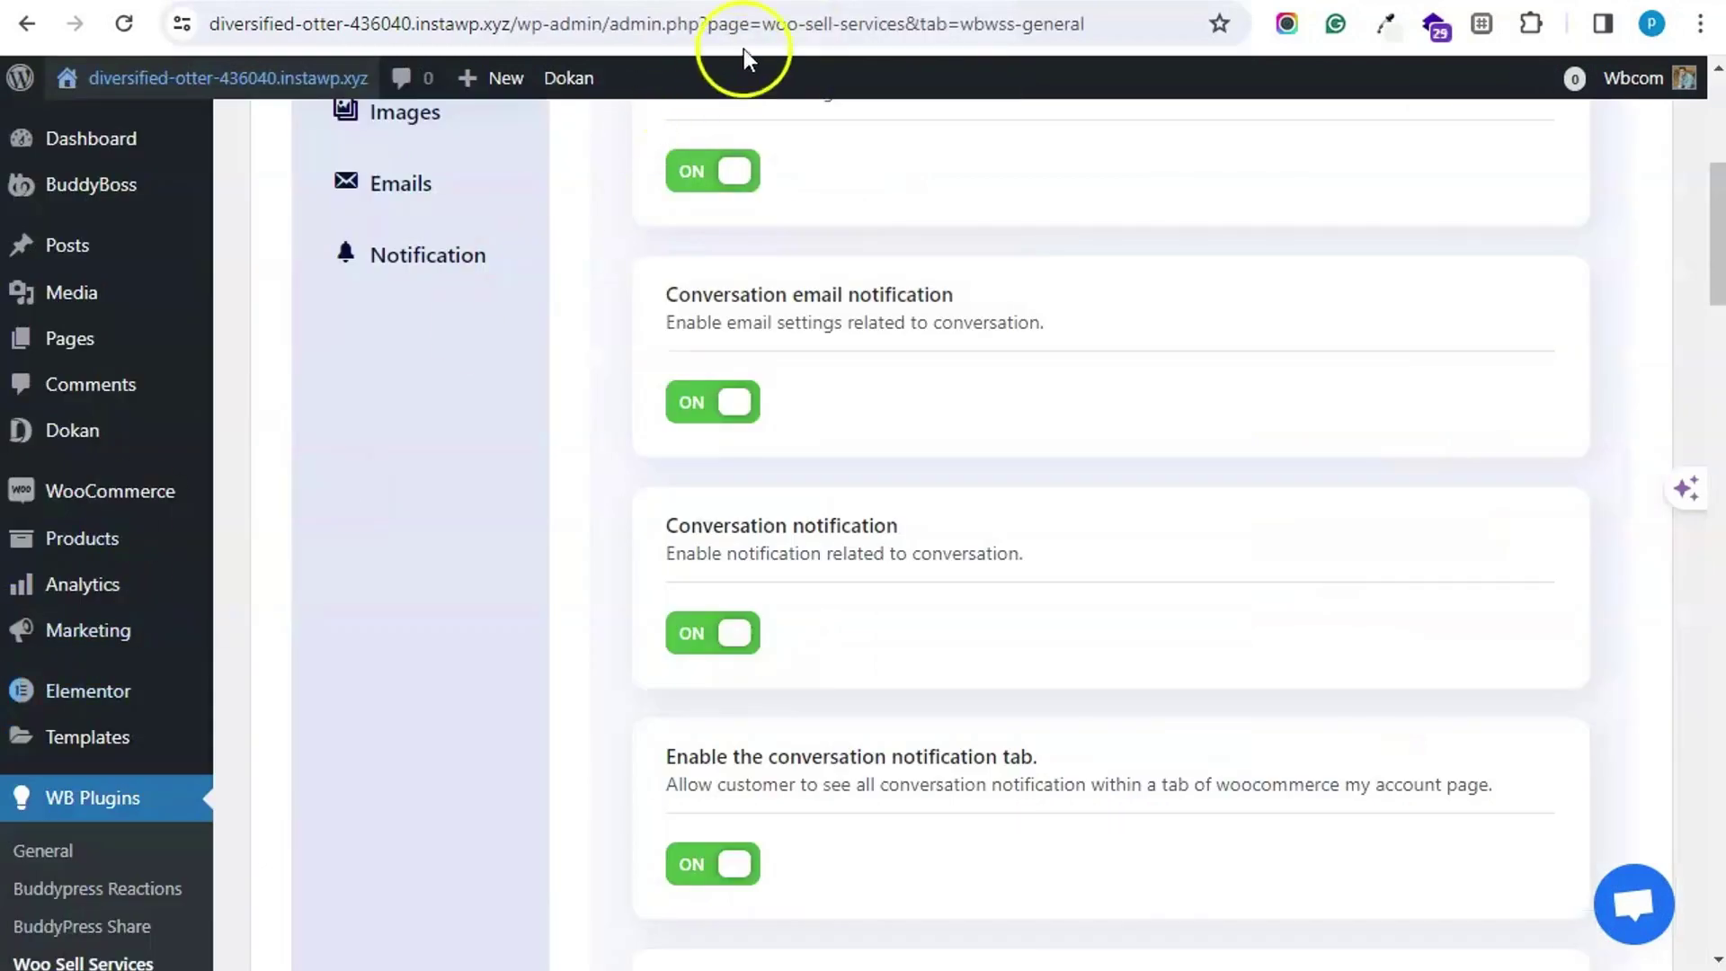
Step: Return to the site admin and open the list of all users
{"action": "scroll", "coordinate": [152, 557], "scroll_direction": "up", "scroll_amount": 3}
{"action": "mouse_move", "coordinate": [164, 584]}
{"action": "scroll", "coordinate": [108, 736], "scroll_direction": "up", "scroll_amount": 3}
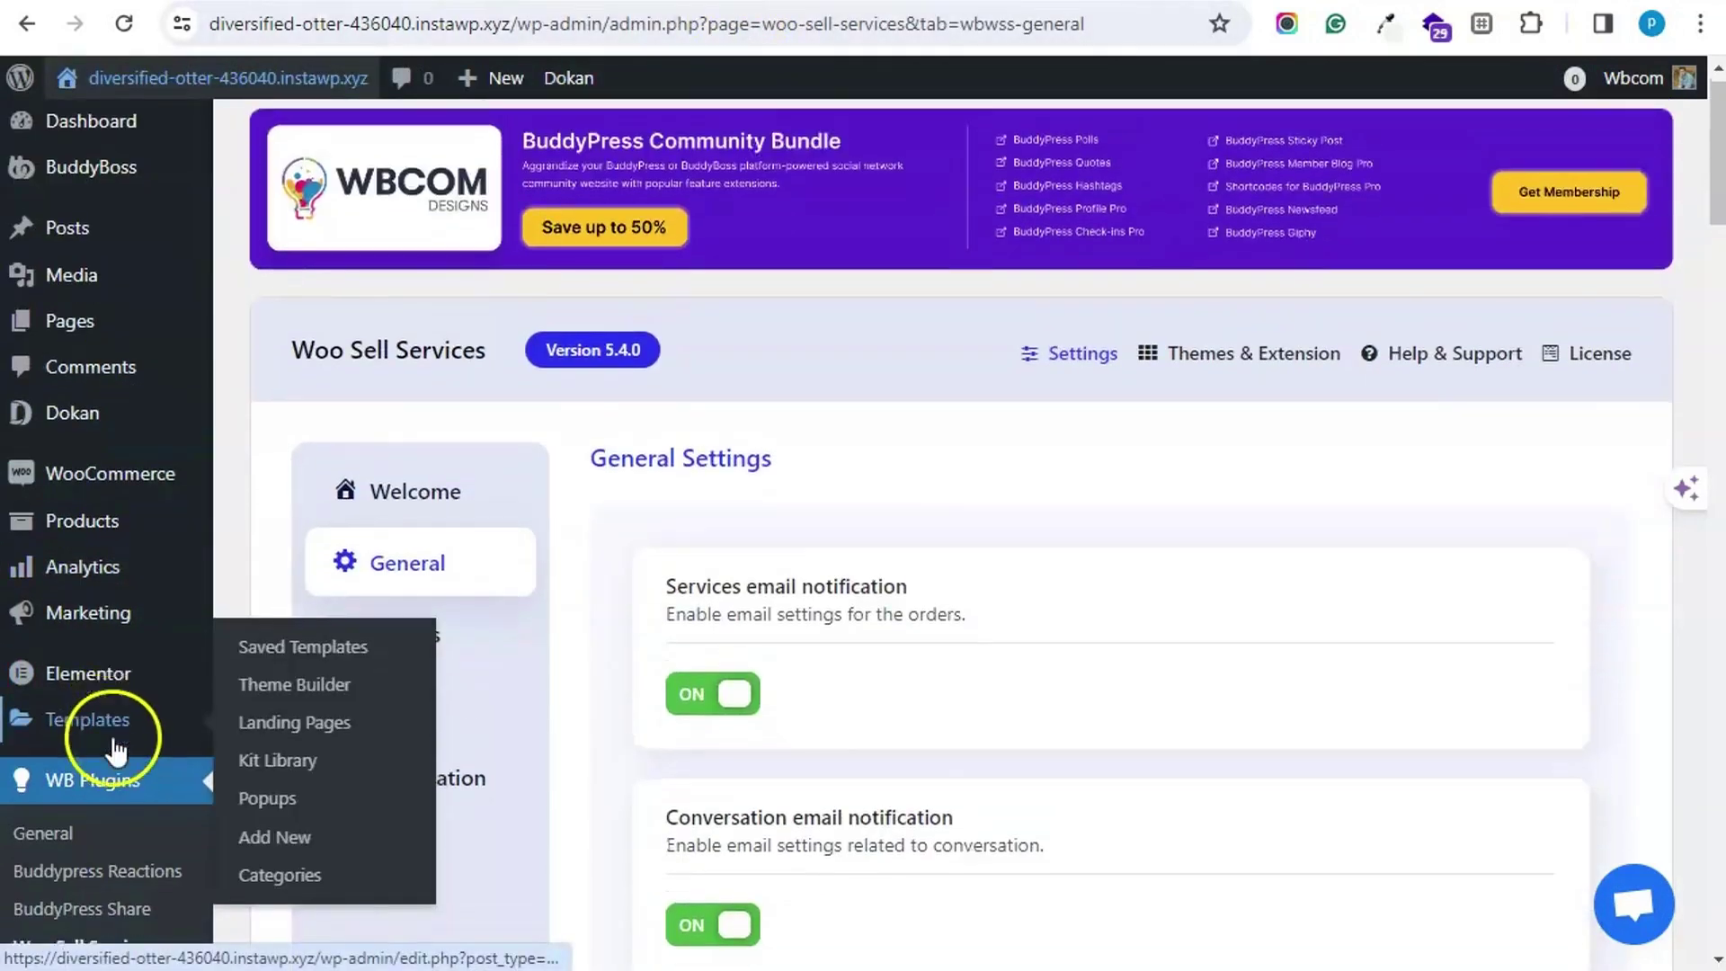
{"action": "scroll", "coordinate": [116, 743], "scroll_direction": "down", "scroll_amount": 8}
{"action": "mouse_move", "coordinate": [80, 626]}
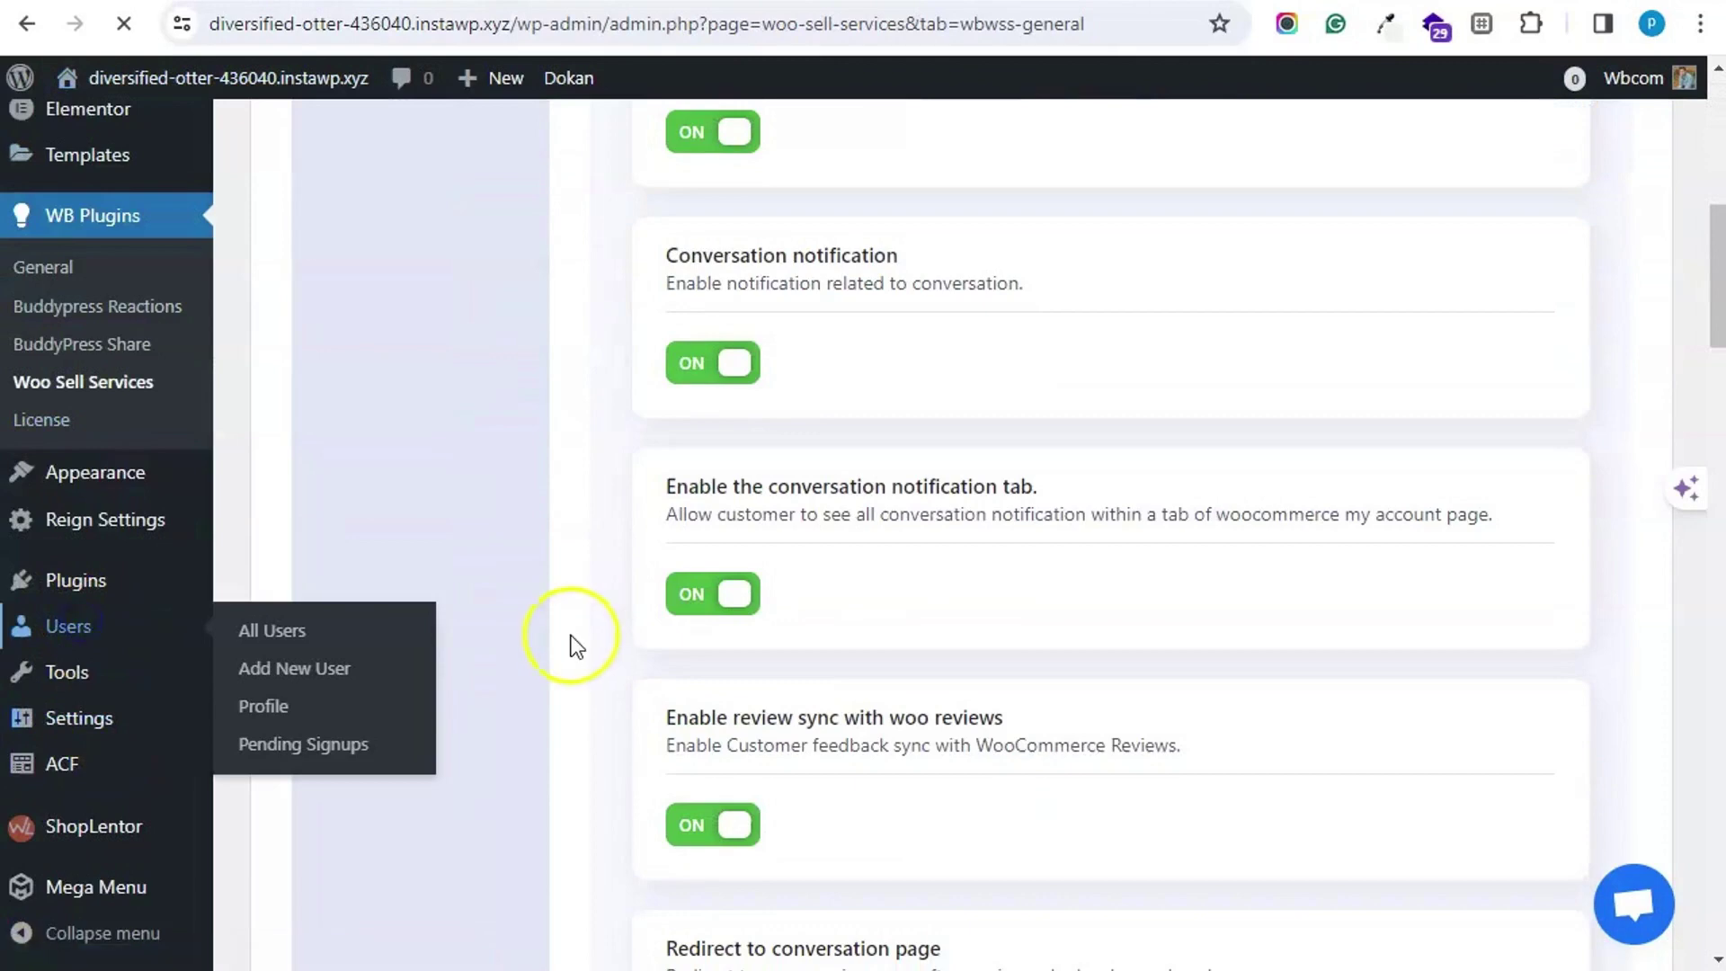
{"action": "left_click", "coordinate": [386, 629]}
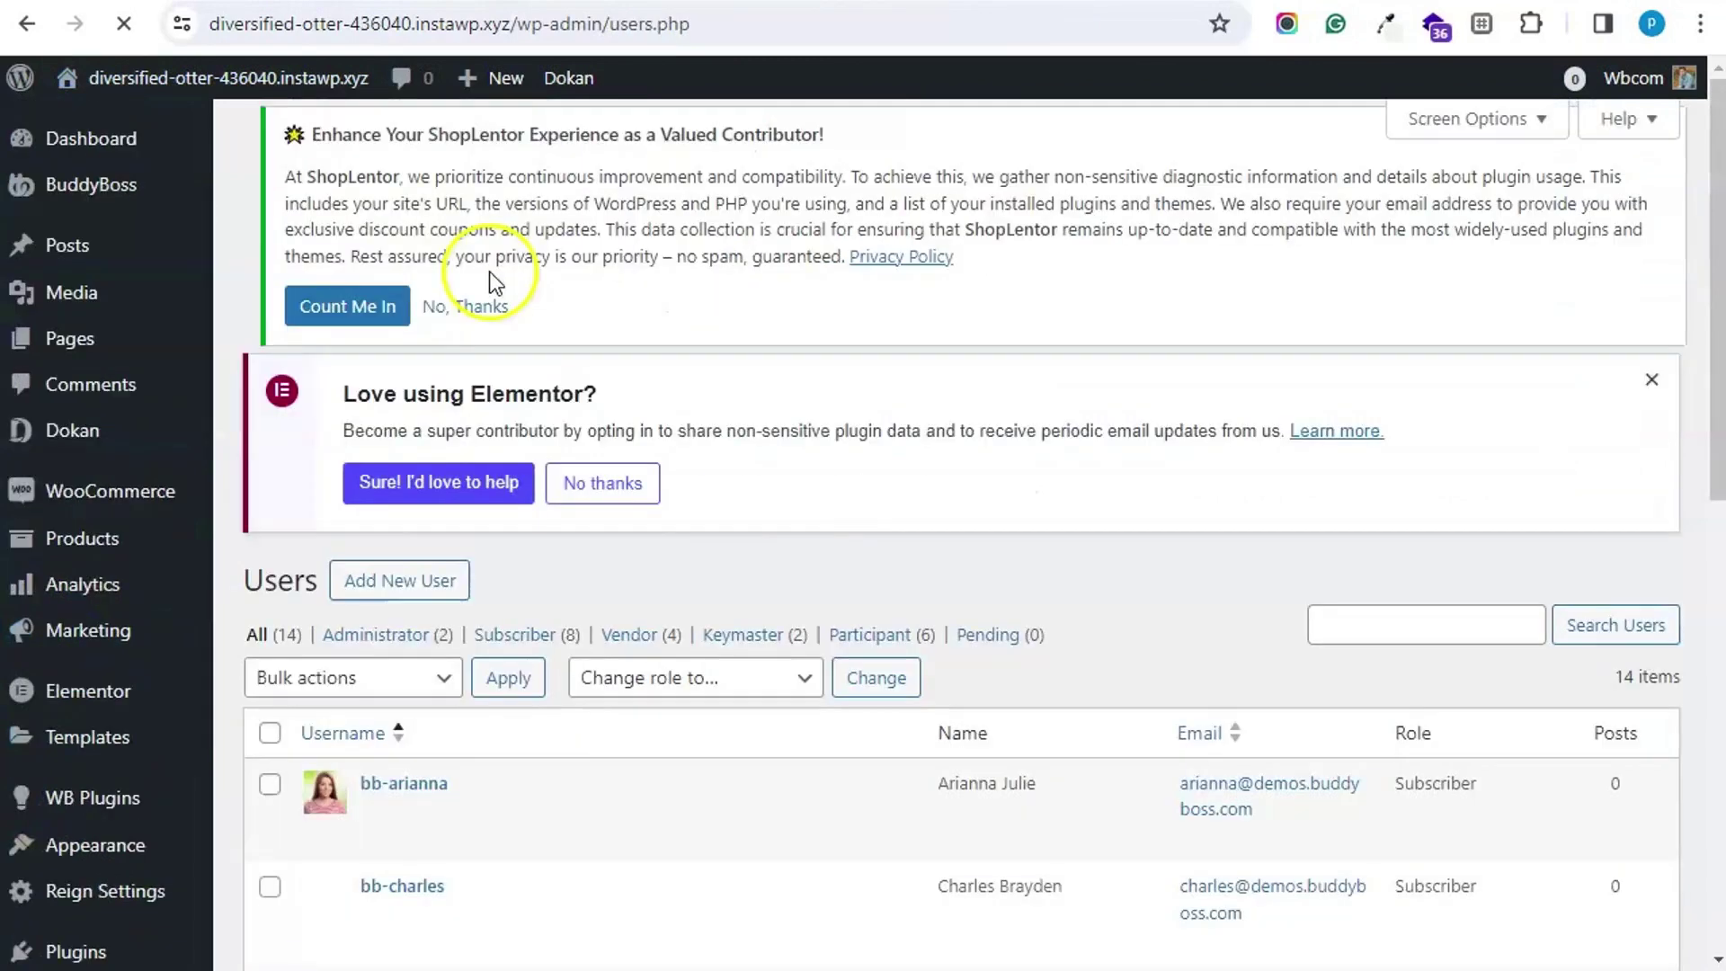
Step: View the site as the first listed user who has the Vendor role
{"action": "scroll", "coordinate": [537, 503], "scroll_direction": "down", "scroll_amount": 3}
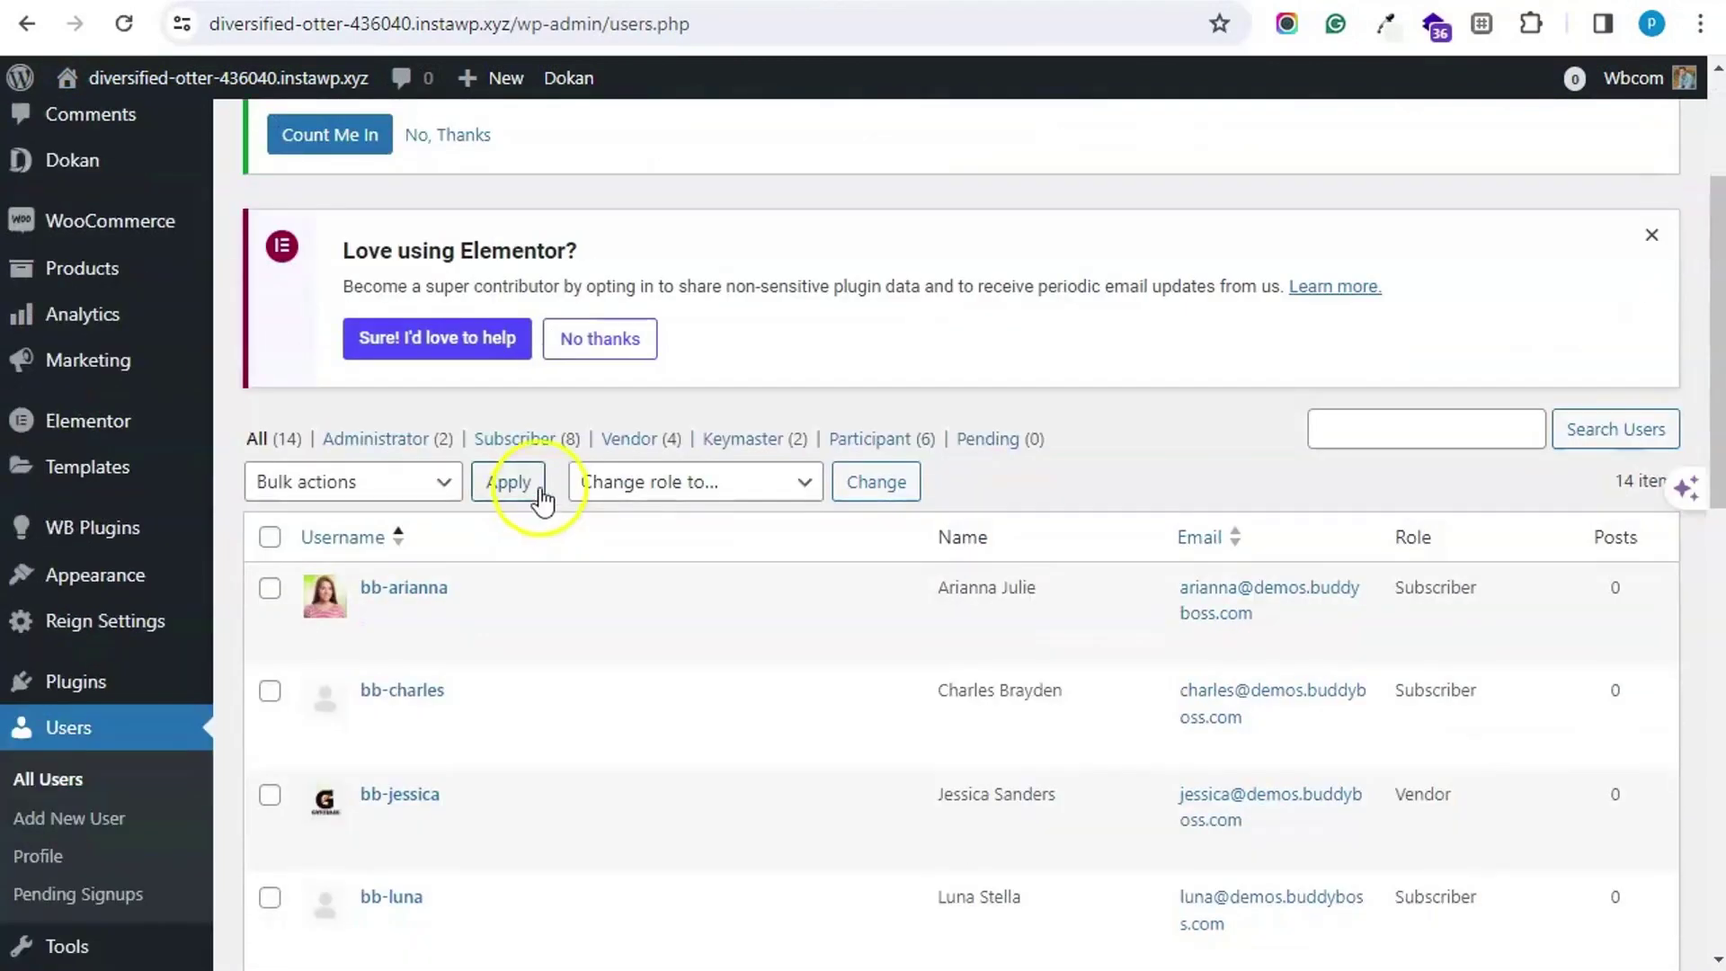
{"action": "mouse_move", "coordinate": [542, 800]}
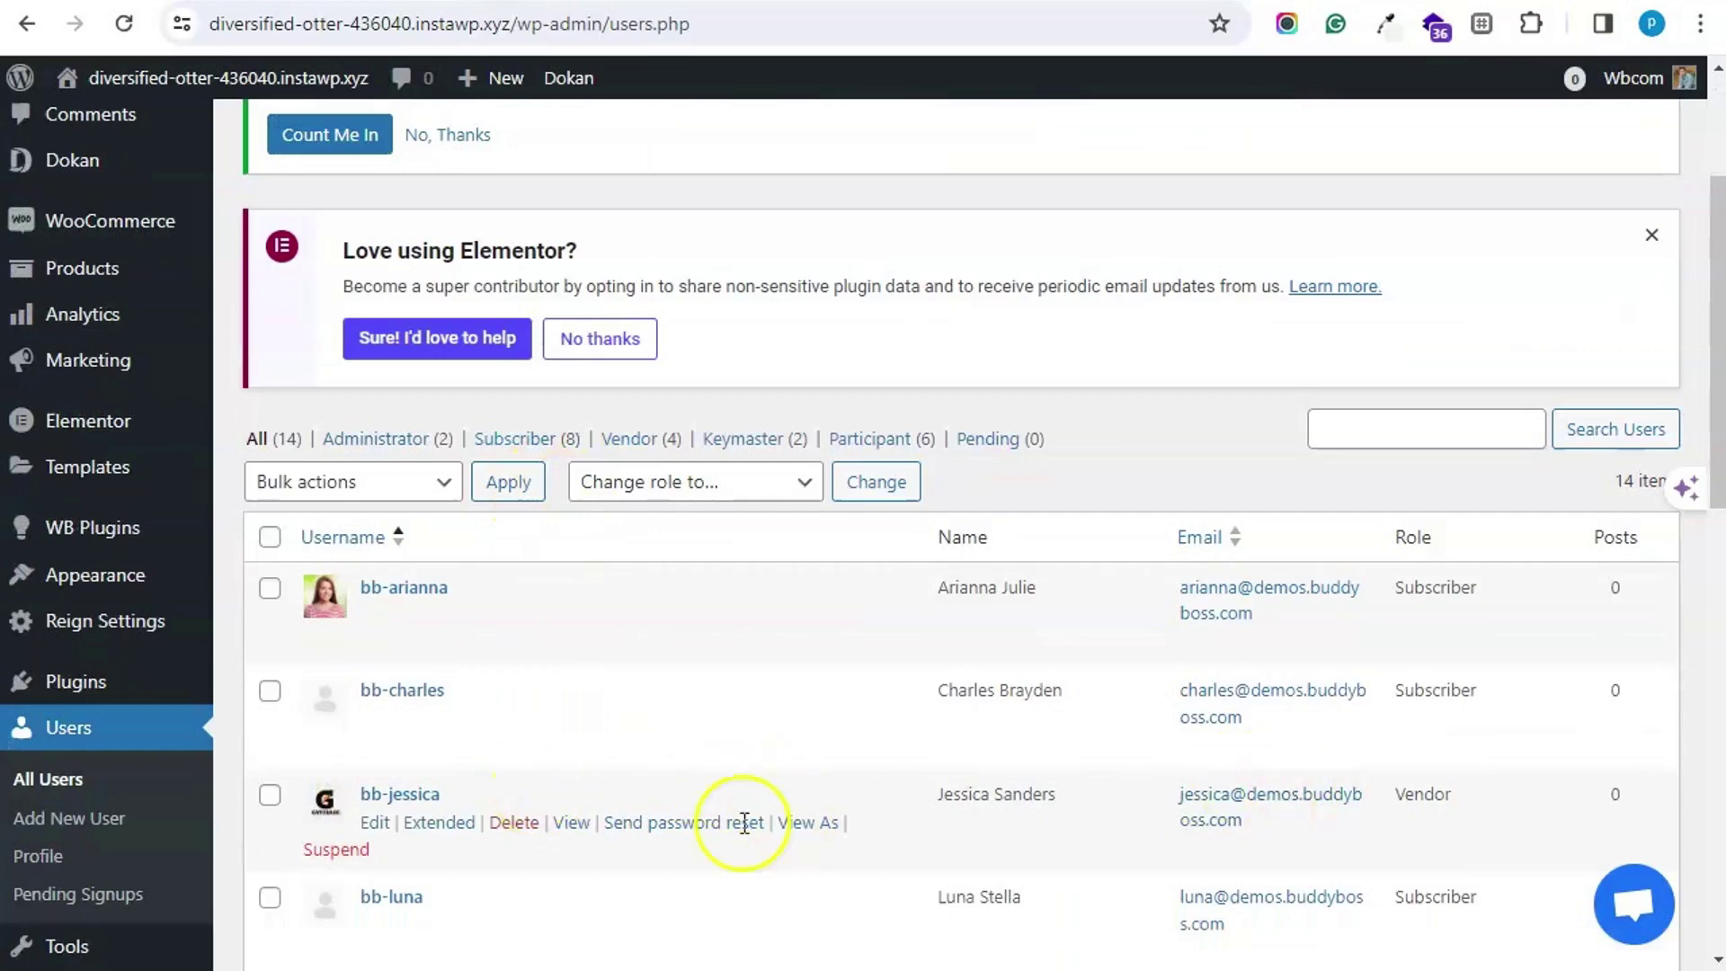
{"action": "scroll", "coordinate": [732, 609], "scroll_direction": "down", "scroll_amount": 3}
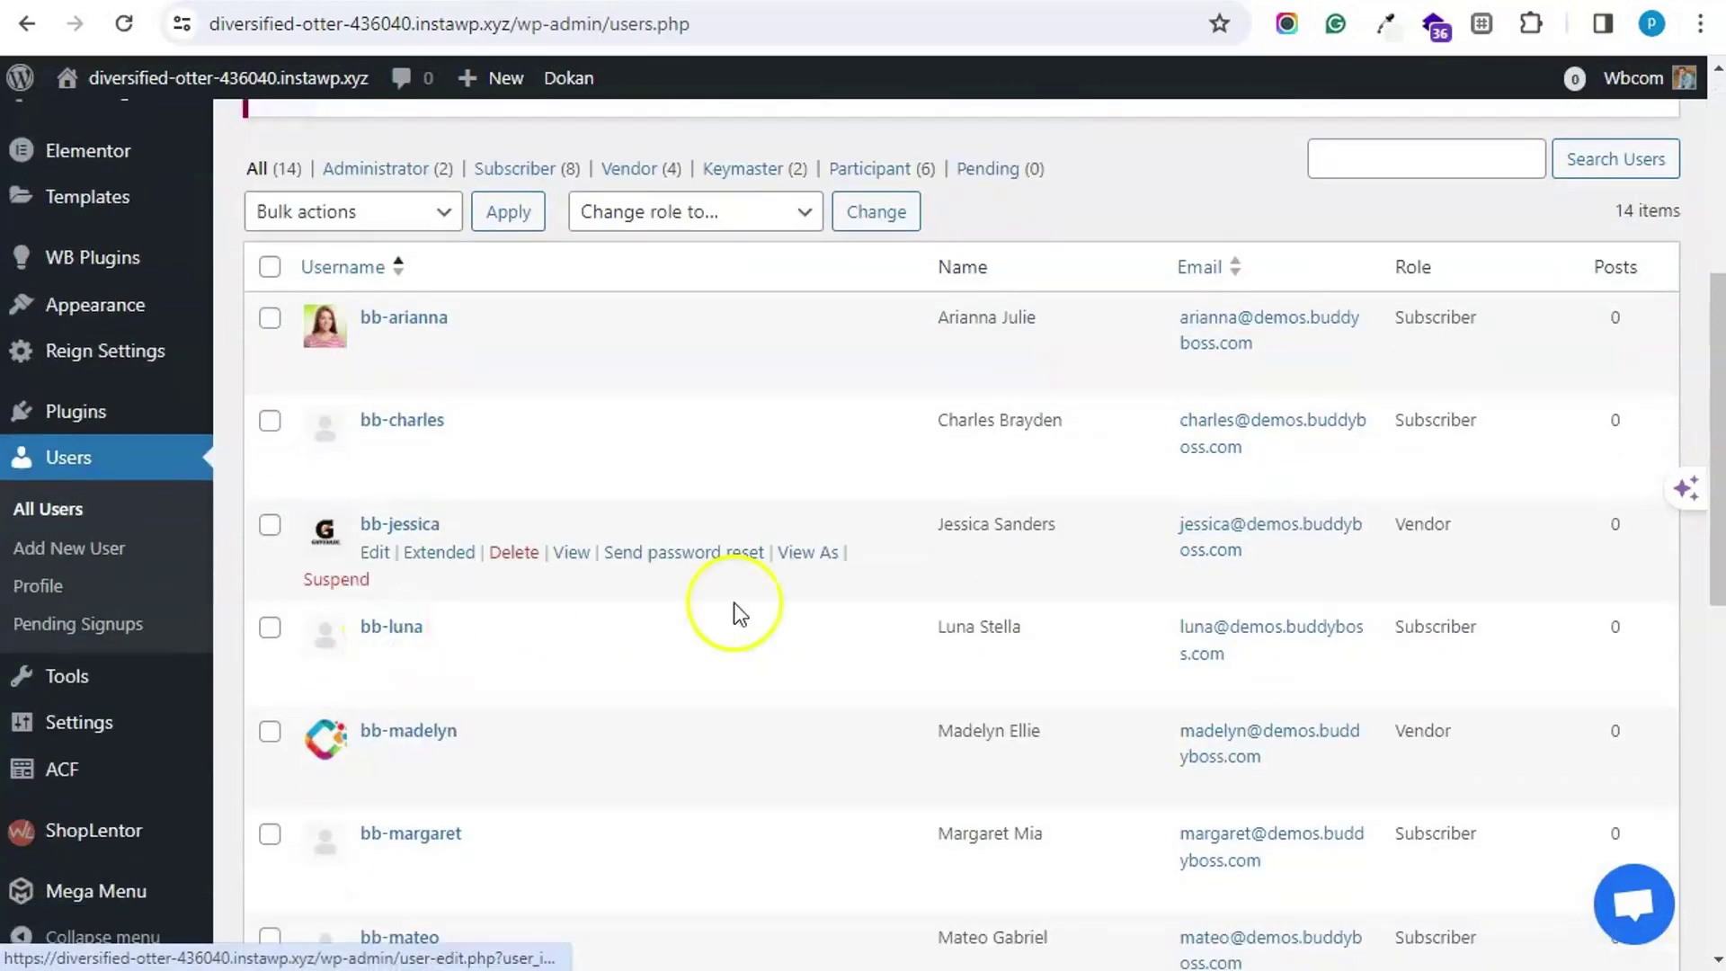
{"action": "left_click", "coordinate": [805, 564]}
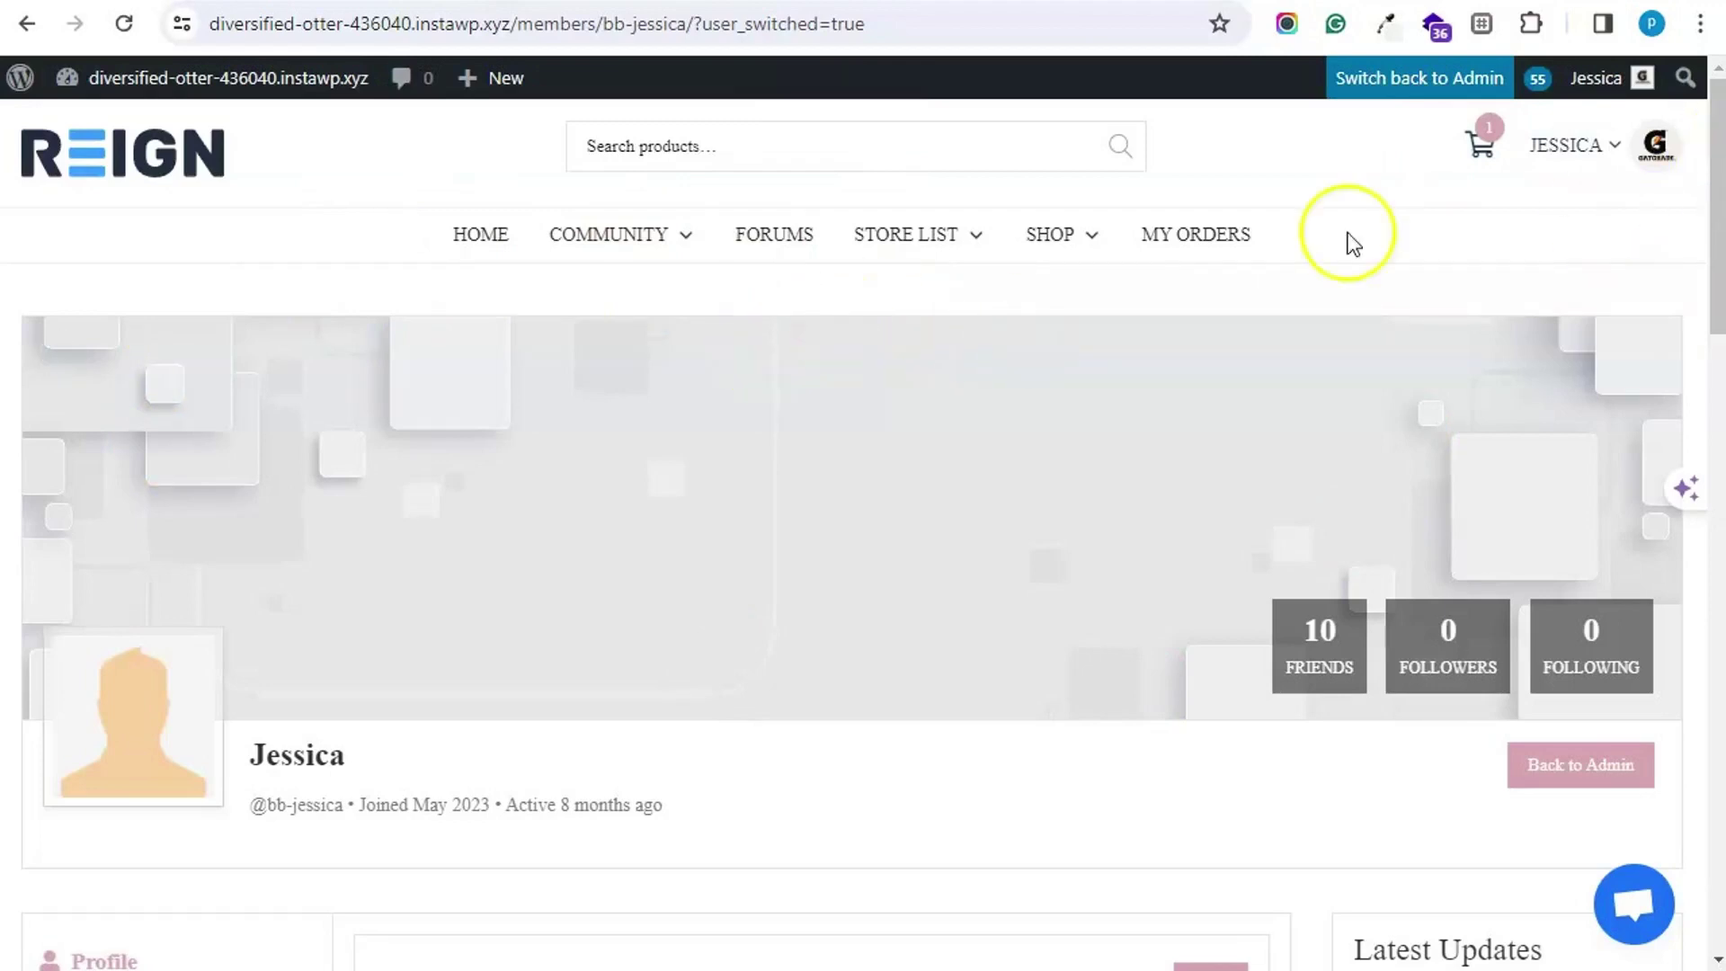
Step: Open the vendor's store dashboard, look over its sales and order summaries, and start adding a new product
{"action": "mouse_move", "coordinate": [889, 254]}
{"action": "left_click", "coordinate": [897, 309]}
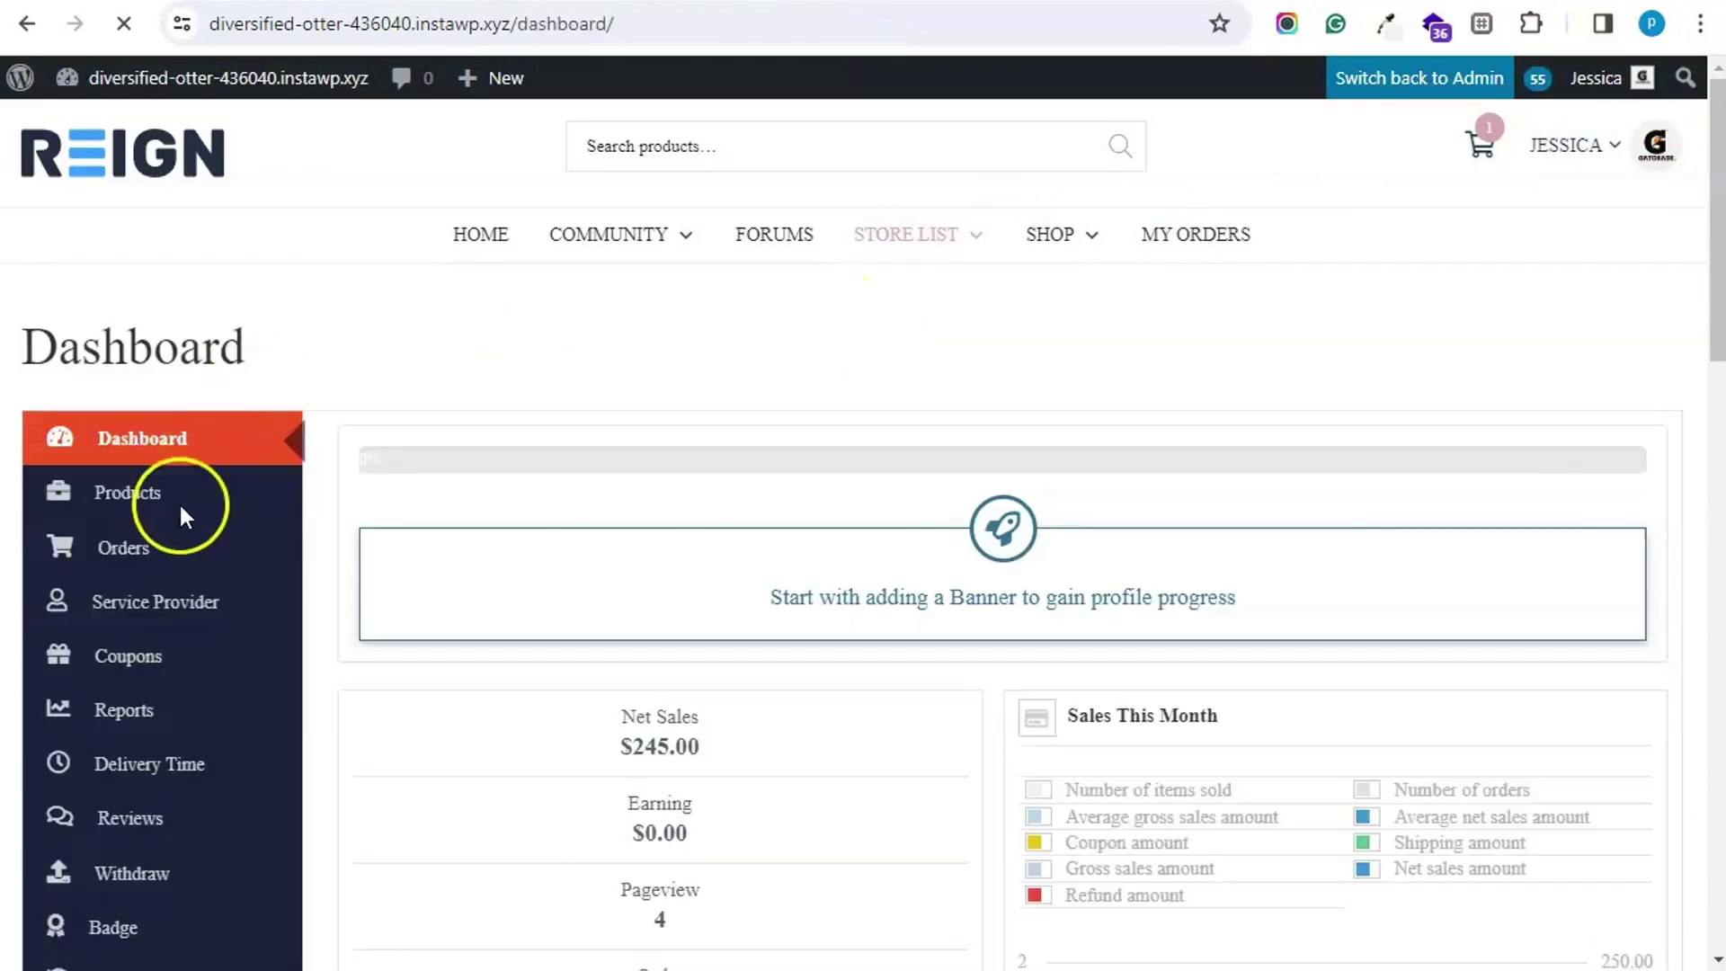
{"action": "scroll", "coordinate": [582, 535], "scroll_direction": "down", "scroll_amount": 6}
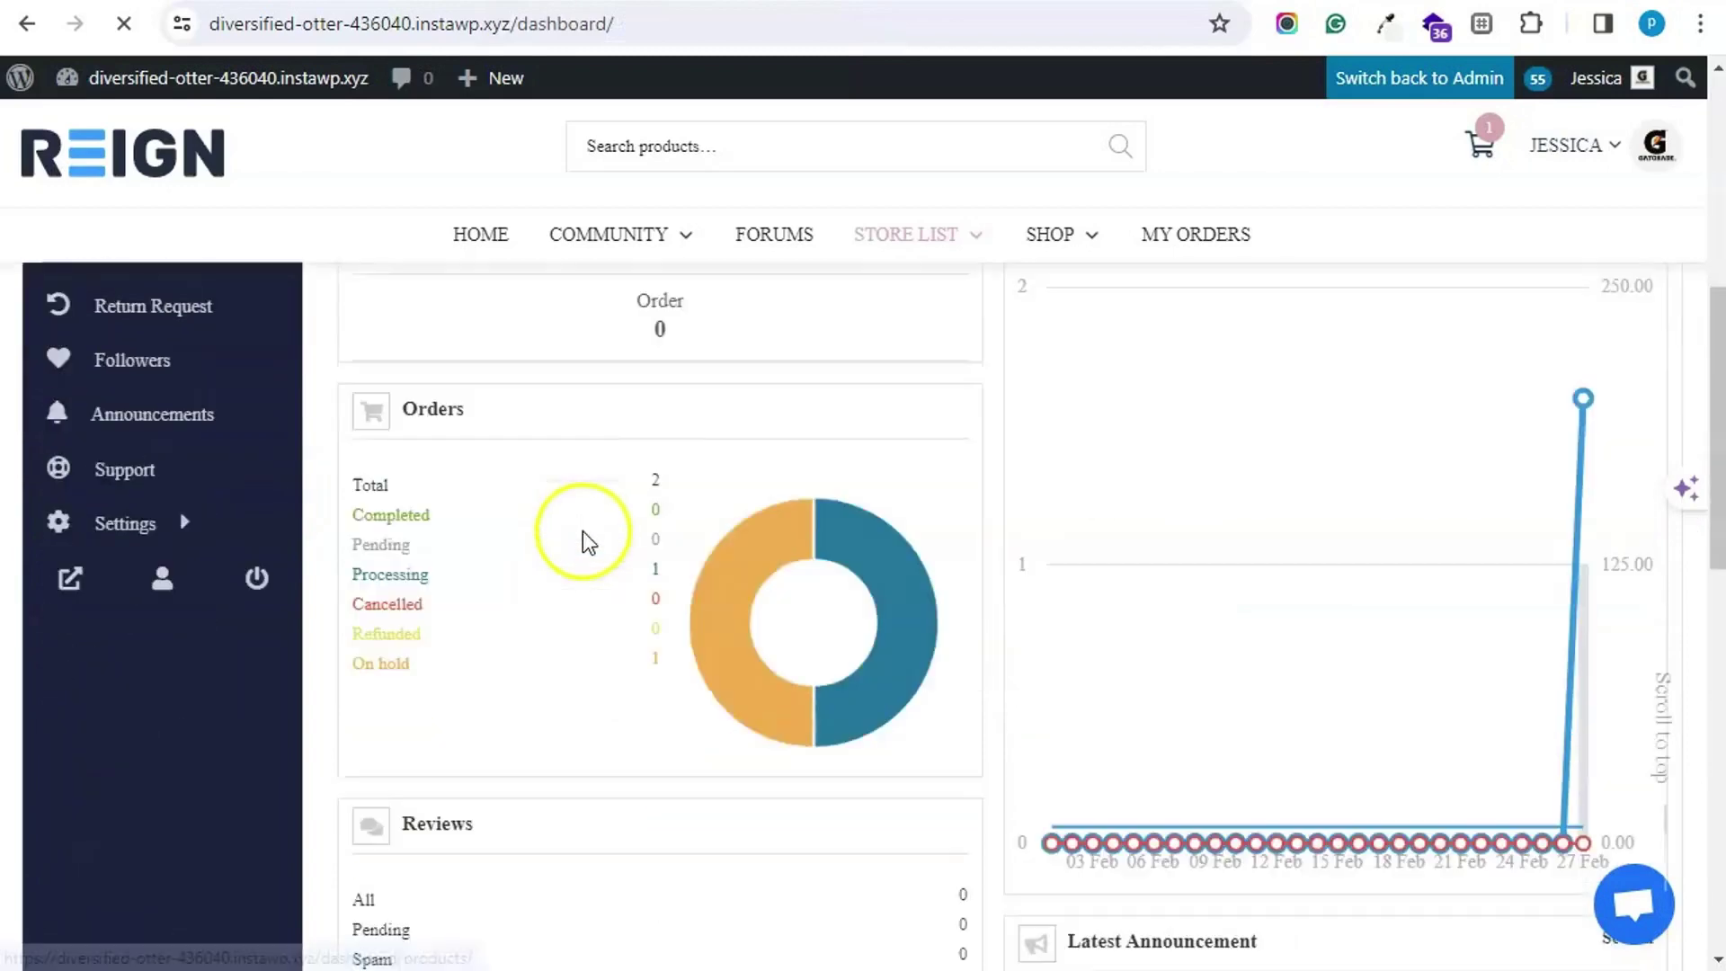
{"action": "scroll", "coordinate": [582, 534], "scroll_direction": "down", "scroll_amount": 6}
{"action": "scroll", "coordinate": [577, 568], "scroll_direction": "up", "scroll_amount": 10}
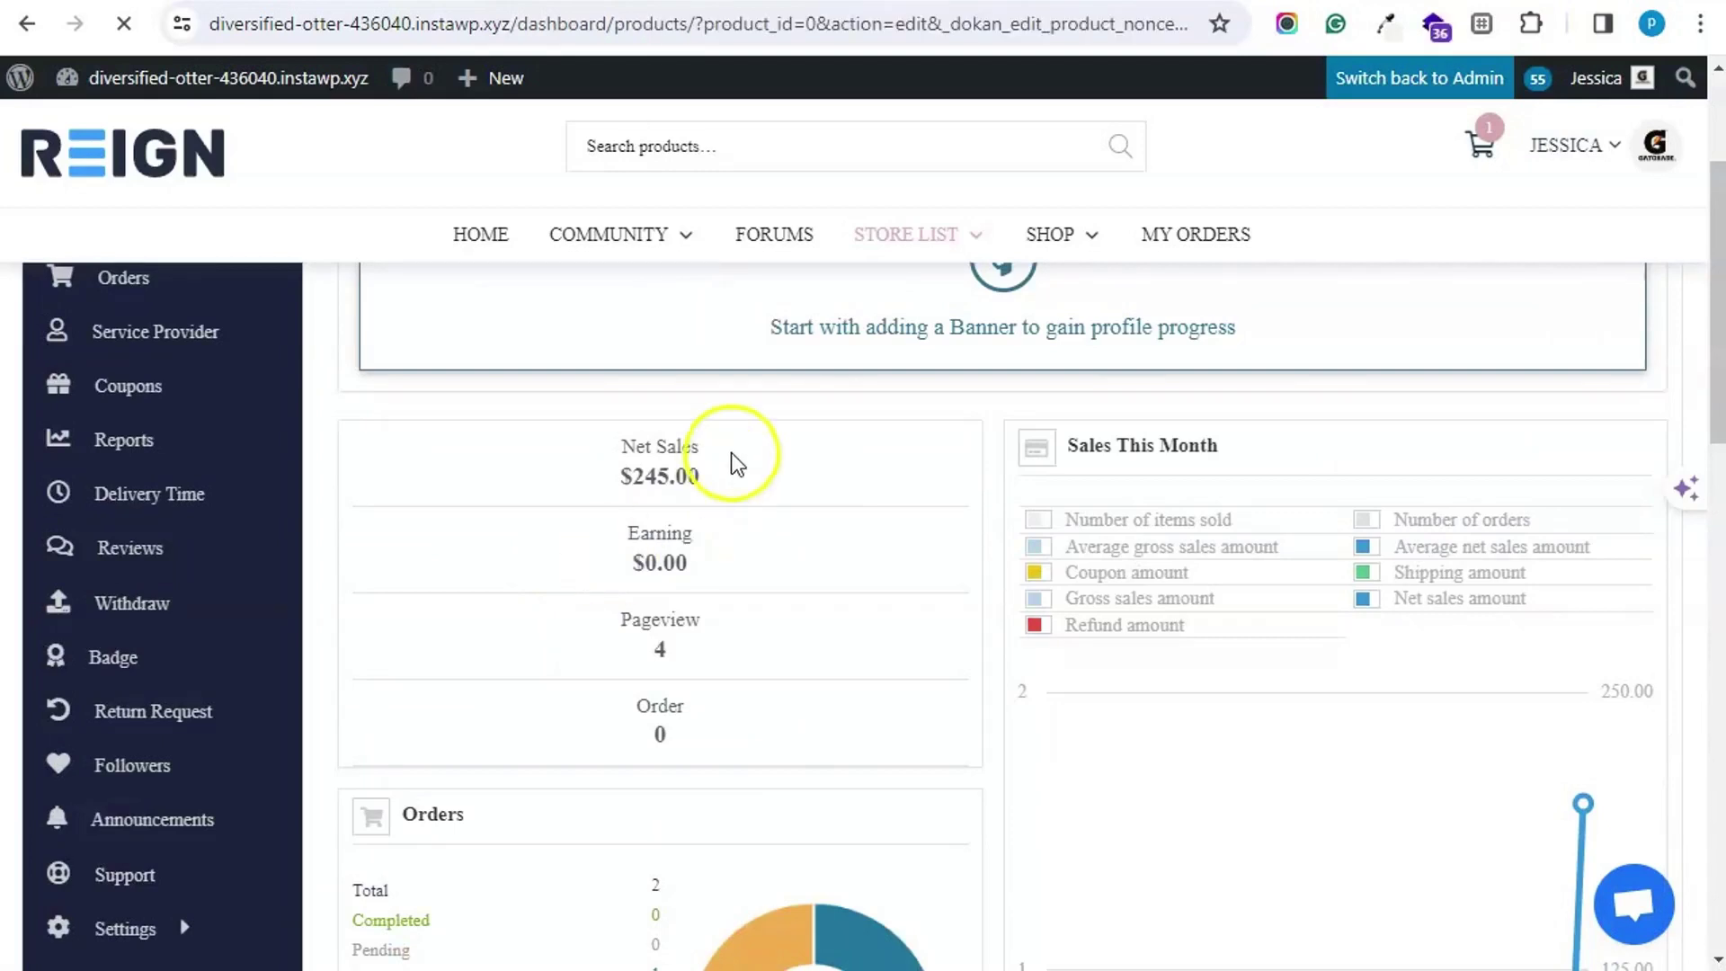
Step: Enter "WordPress Product testing" as the new product's title
{"action": "scroll", "coordinate": [458, 611], "scroll_direction": "down", "scroll_amount": 3}
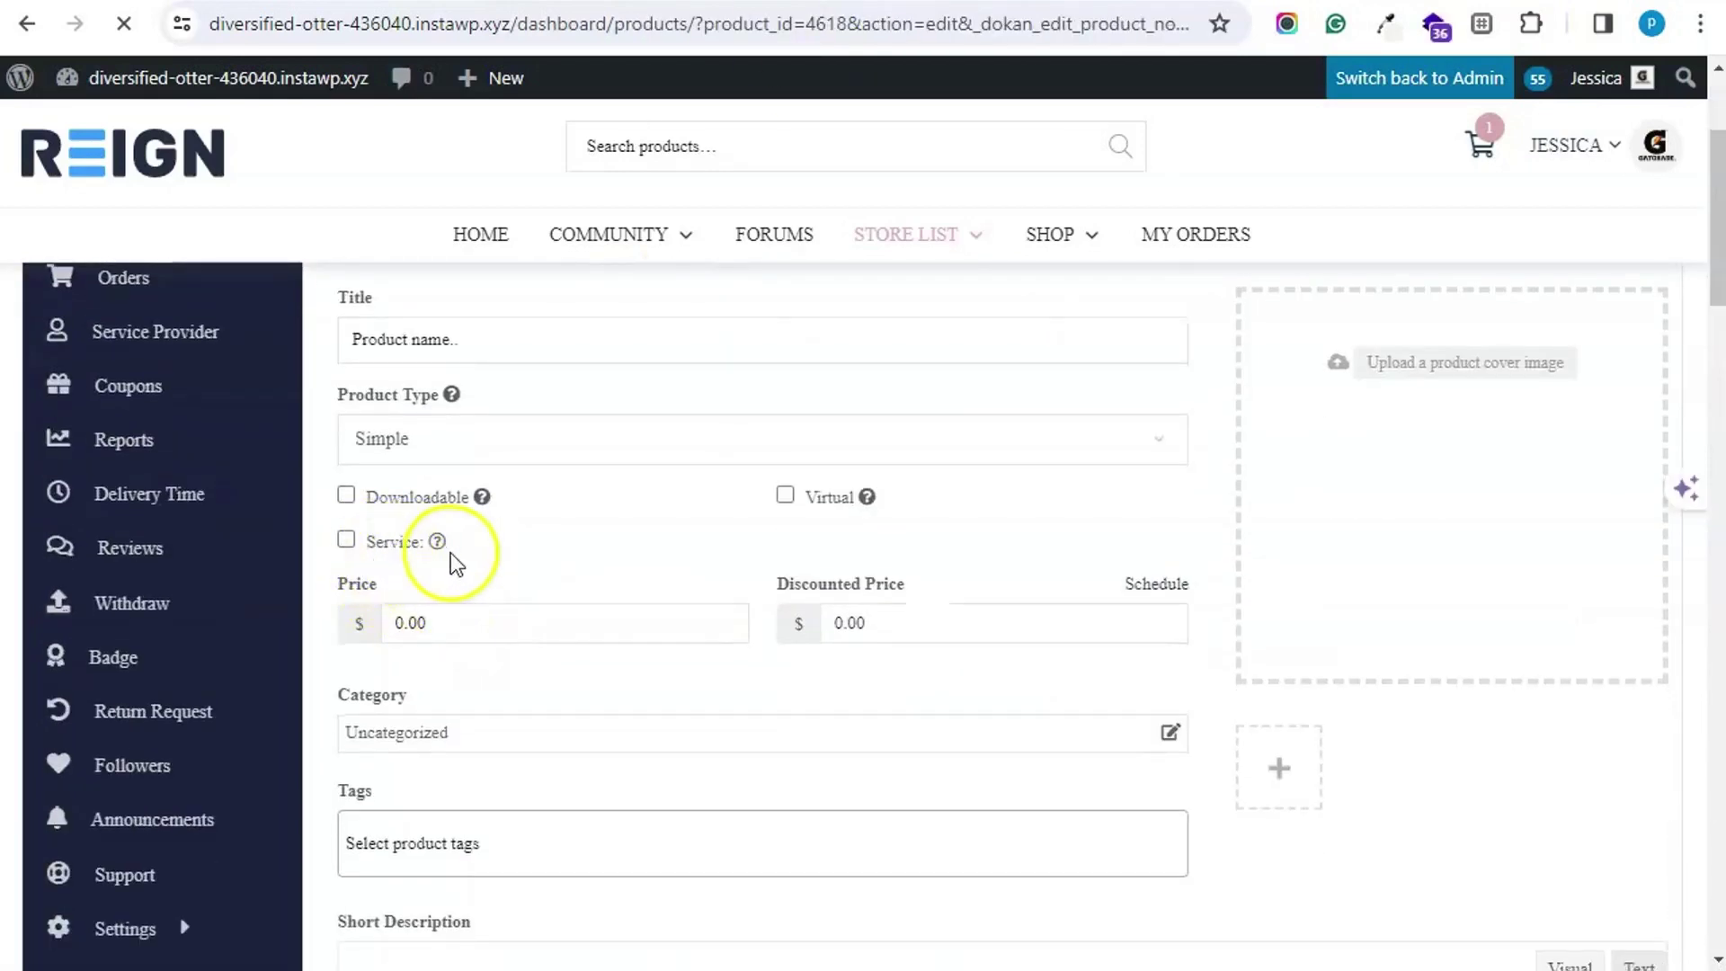
{"action": "left_click", "coordinate": [413, 342]}
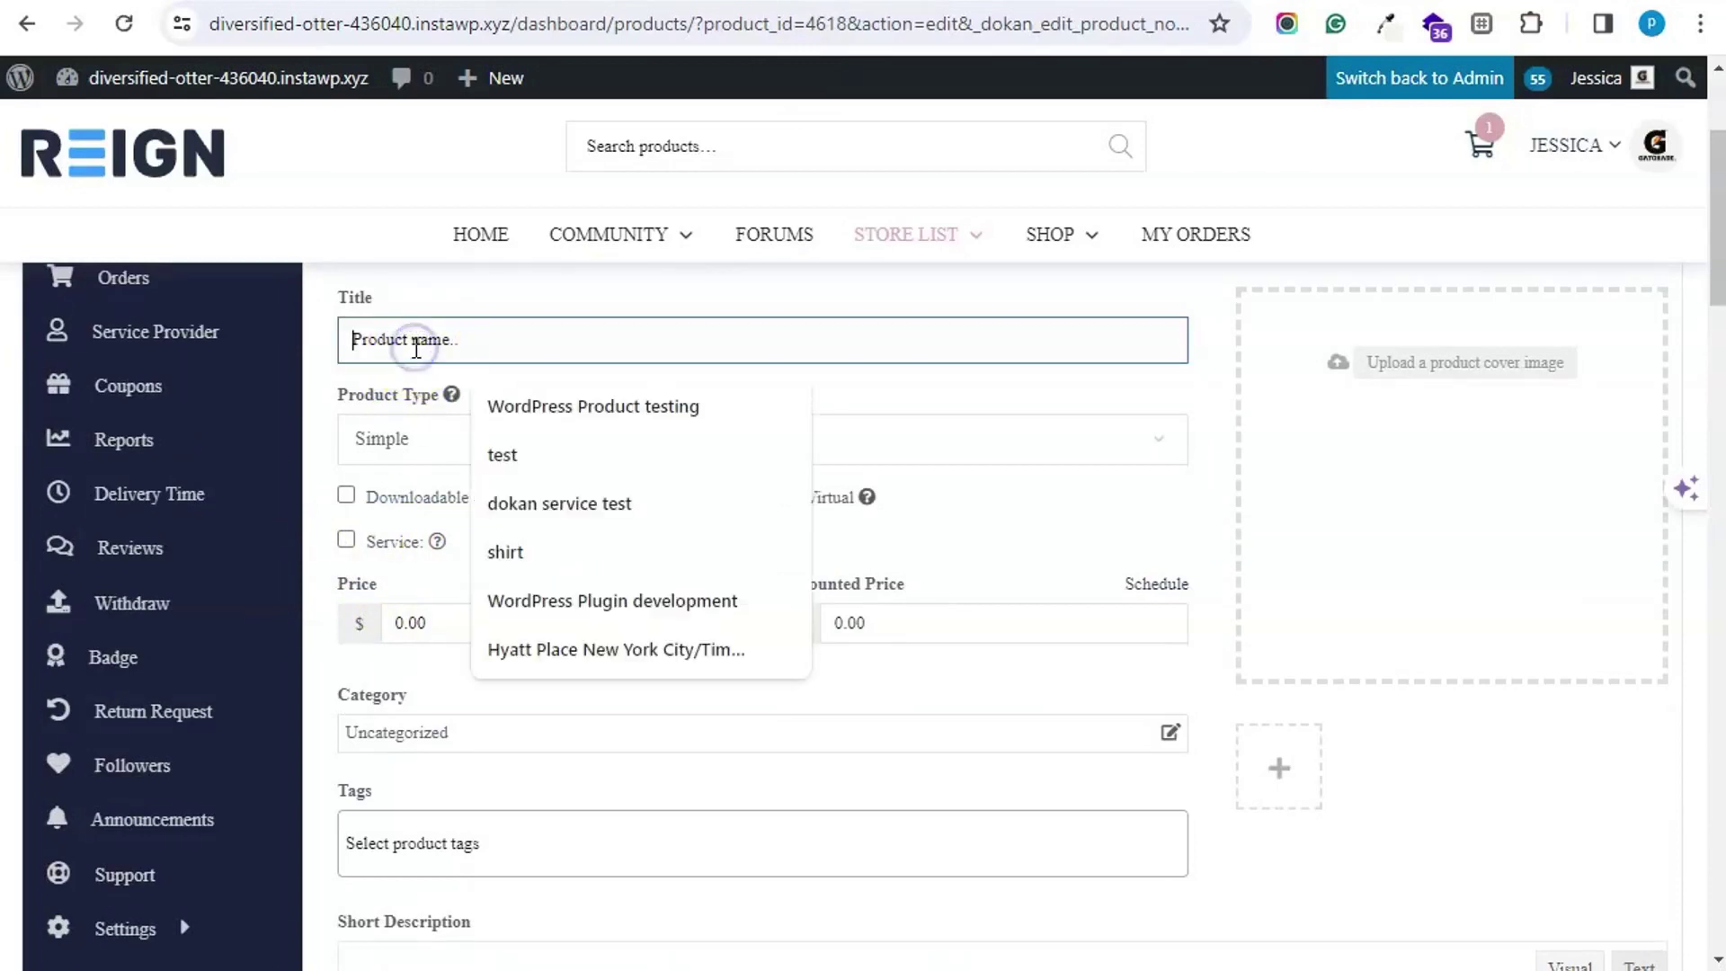
{"action": "left_click", "coordinate": [595, 407]}
{"action": "left_click_drag", "start_coordinate": [542, 339], "coordinate": [335, 336]}
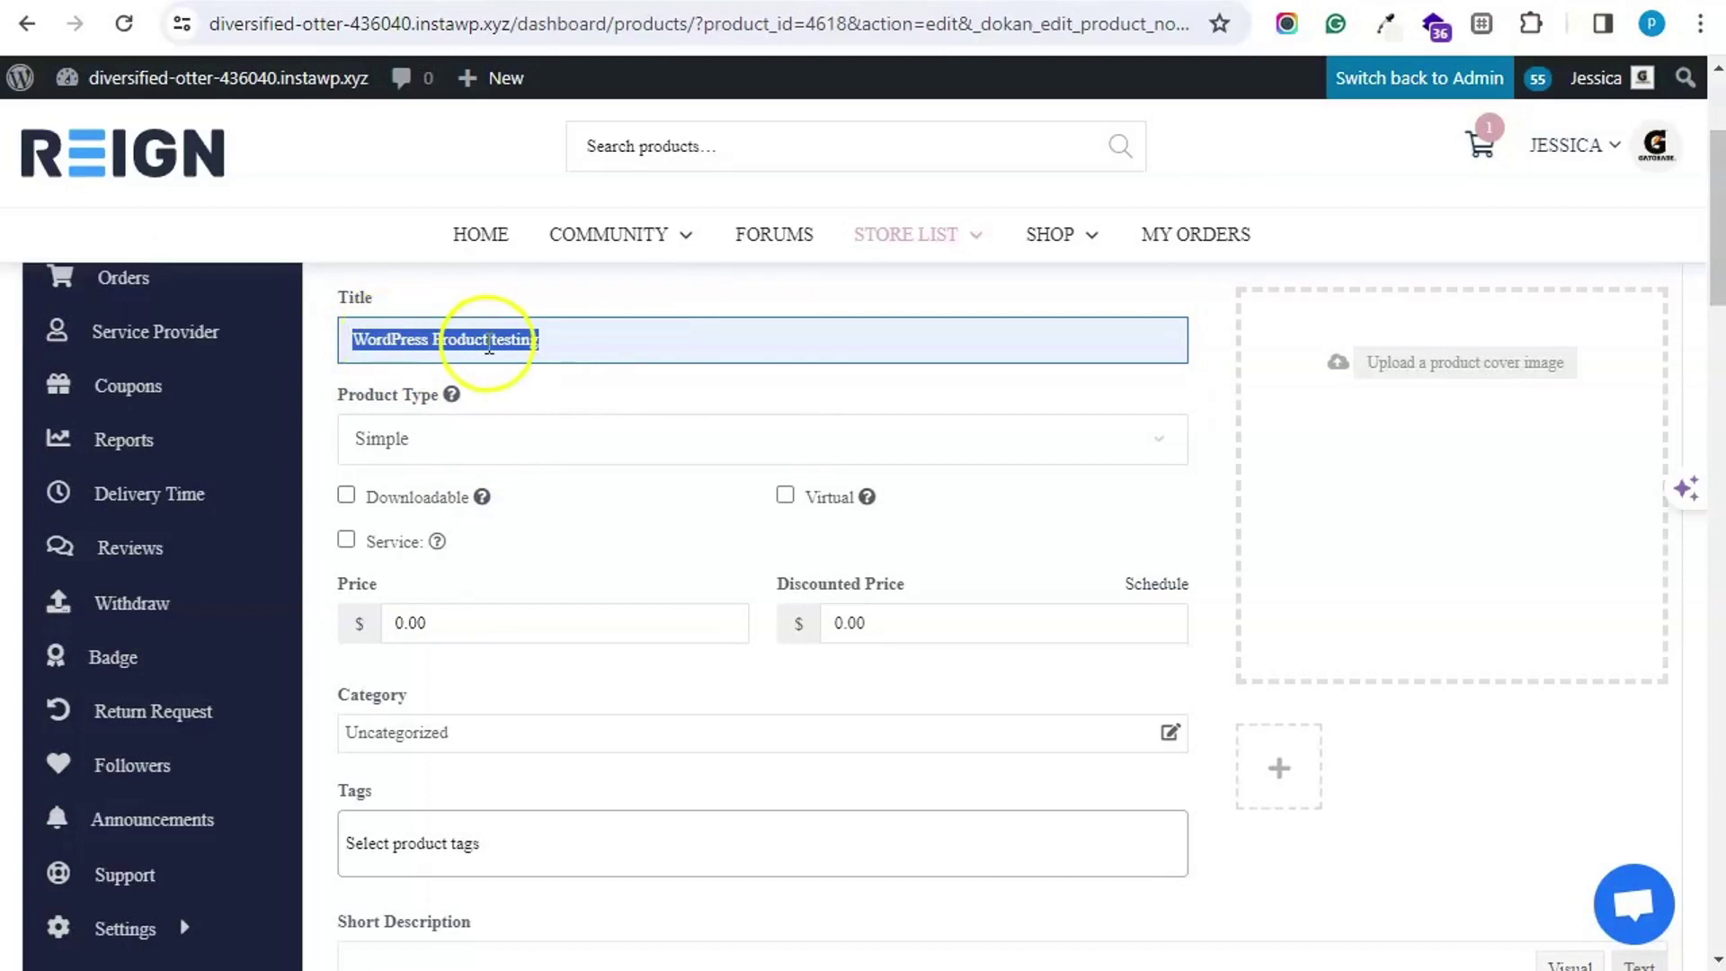
Step: Set the product's price to $200 and assign it to the Services category
{"action": "scroll", "coordinate": [539, 527], "scroll_direction": "down", "scroll_amount": 1}
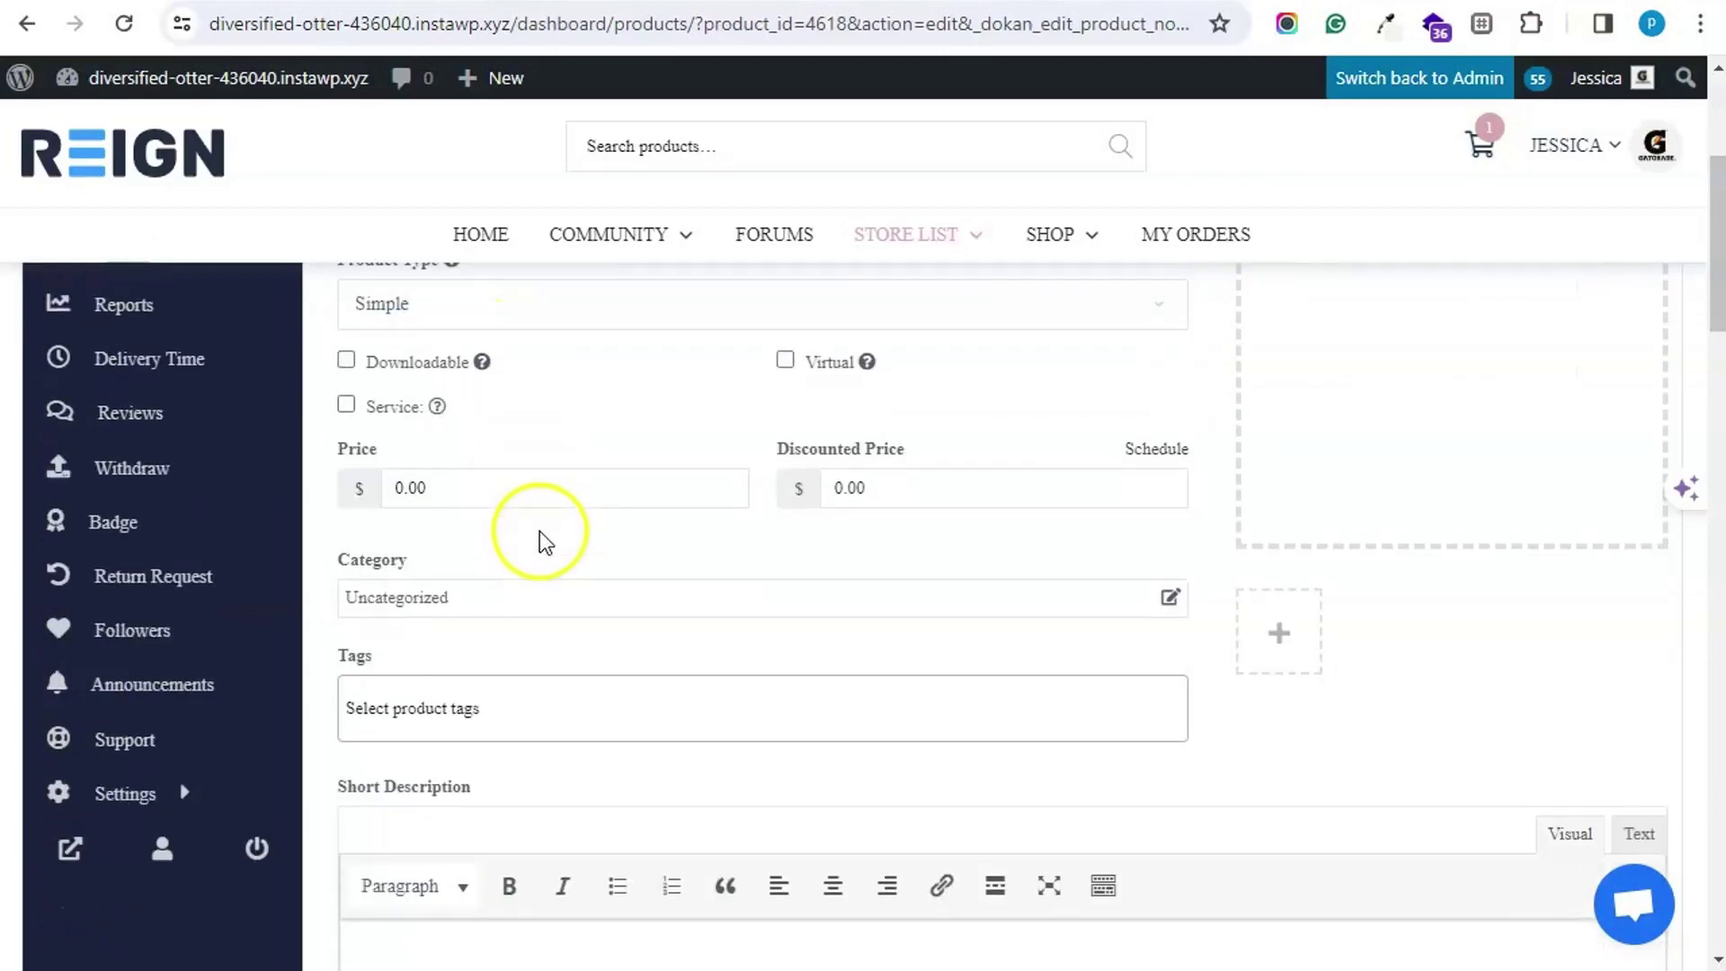
{"action": "left_click", "coordinate": [417, 488]}
{"action": "left_click", "coordinate": [555, 598]}
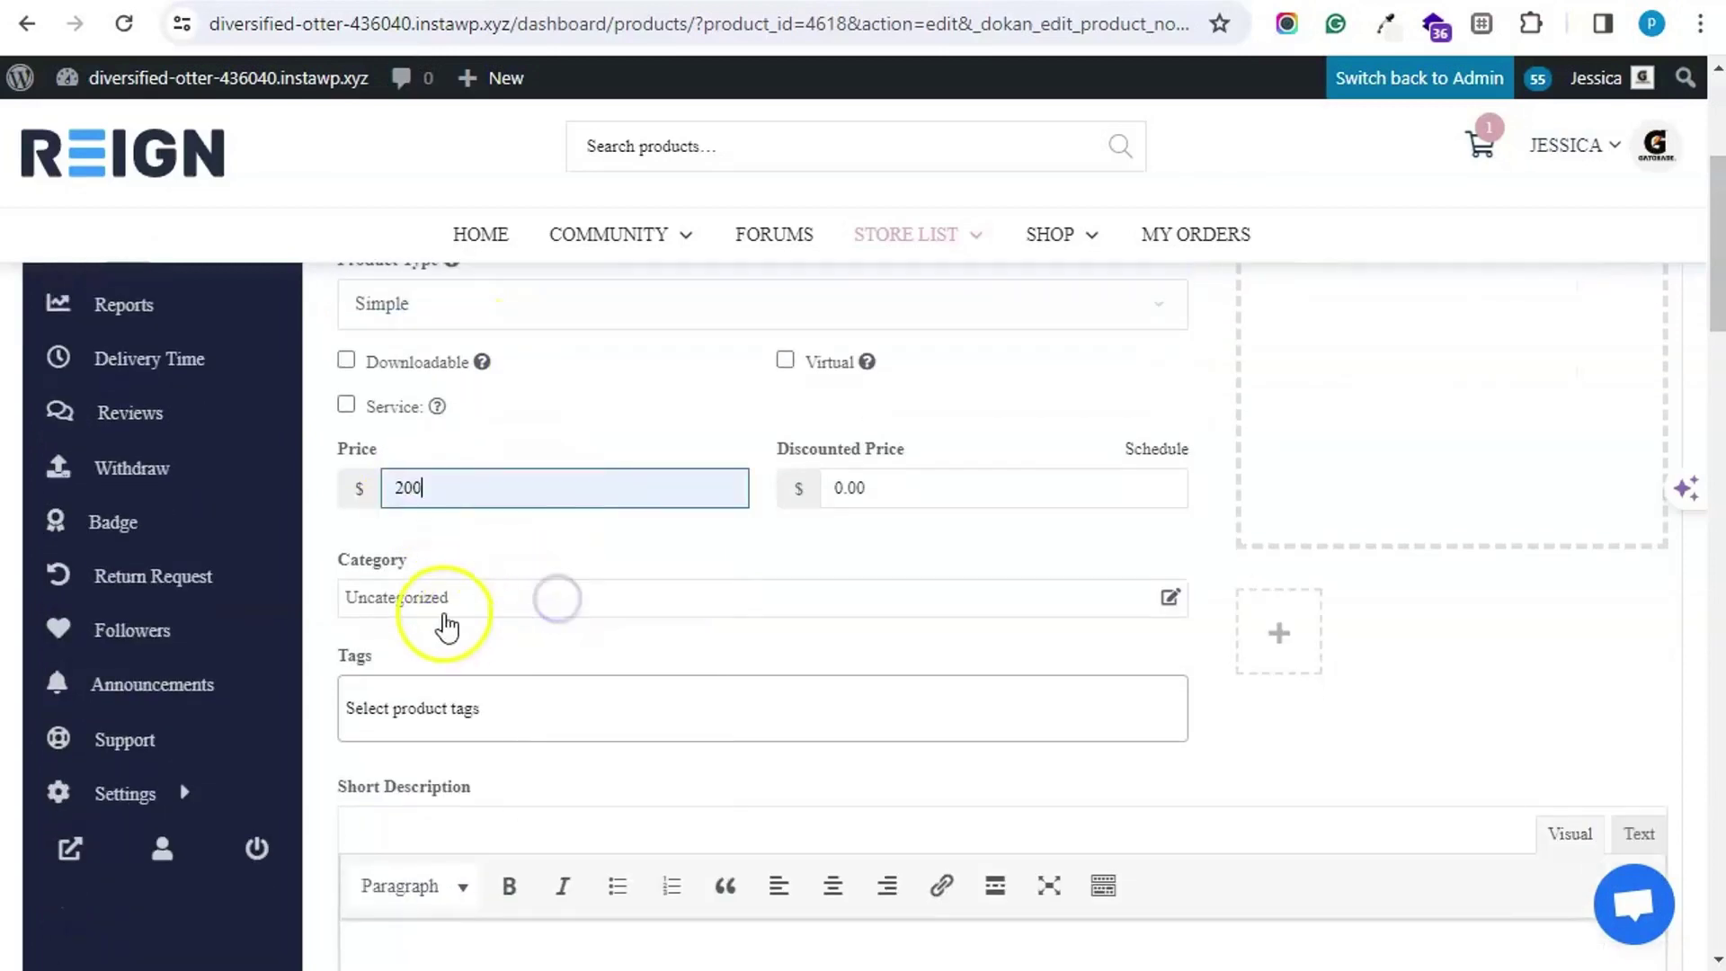
{"action": "left_click", "coordinate": [445, 620]}
{"action": "left_click", "coordinate": [331, 537]}
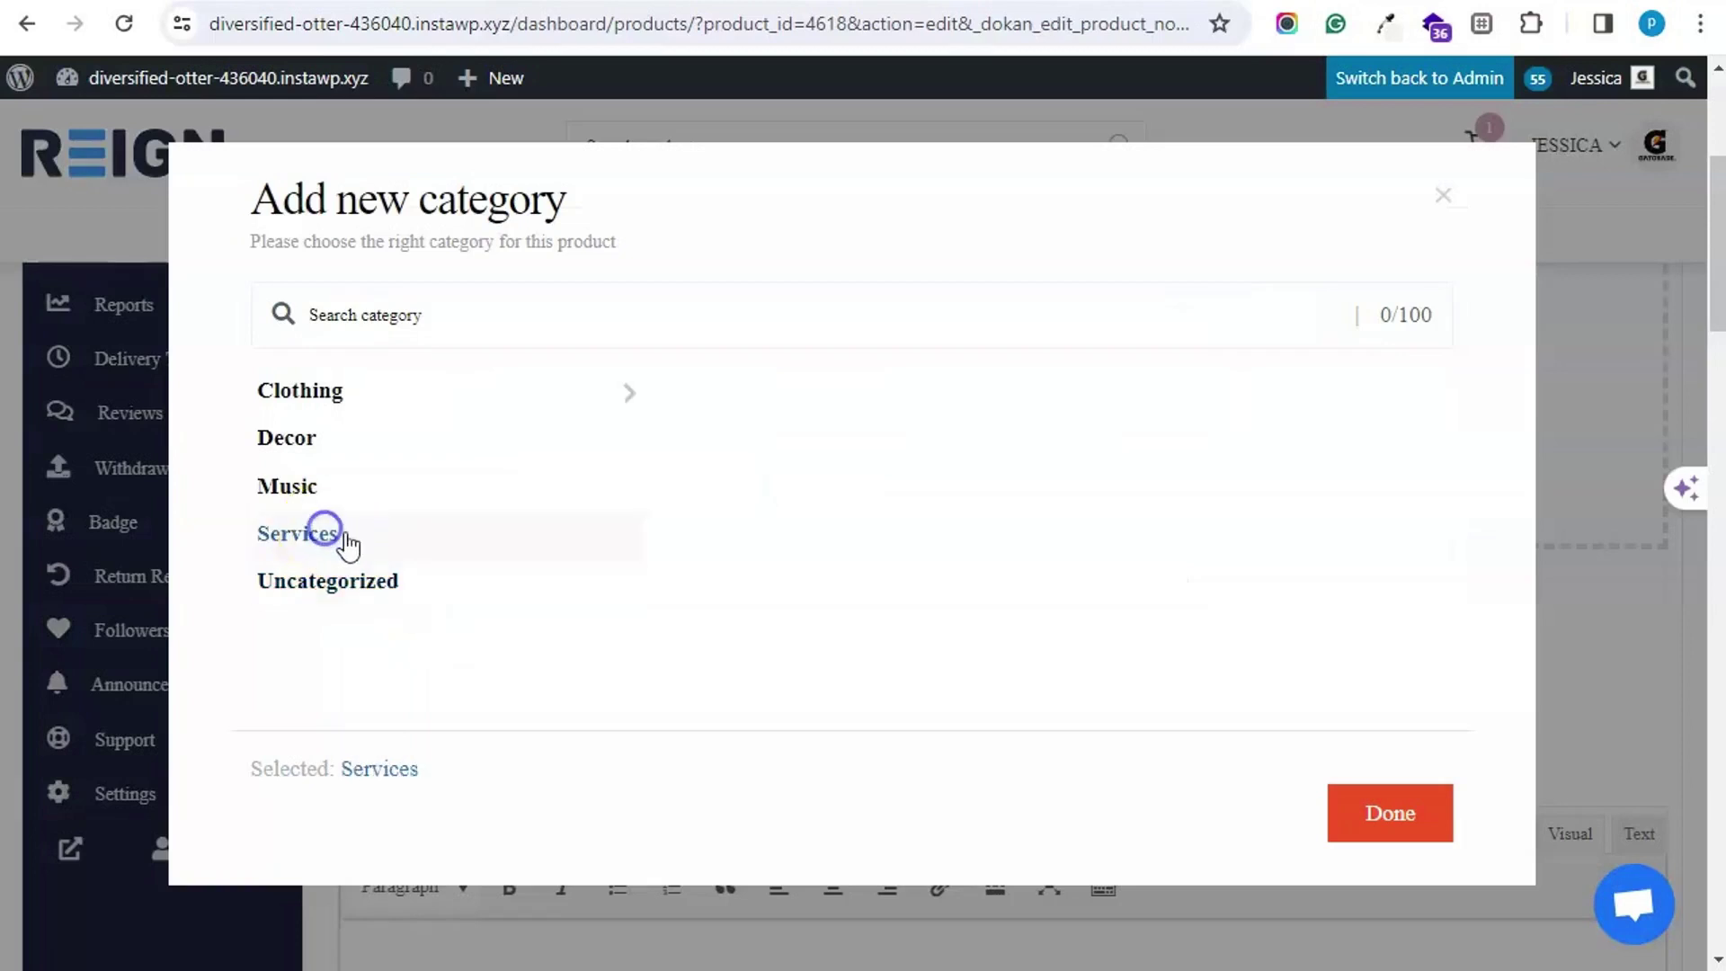
{"action": "left_click", "coordinate": [1393, 818]}
Step: Mark the product as a service by enabling its Service option
{"action": "scroll", "coordinate": [566, 504], "scroll_direction": "down", "scroll_amount": 1}
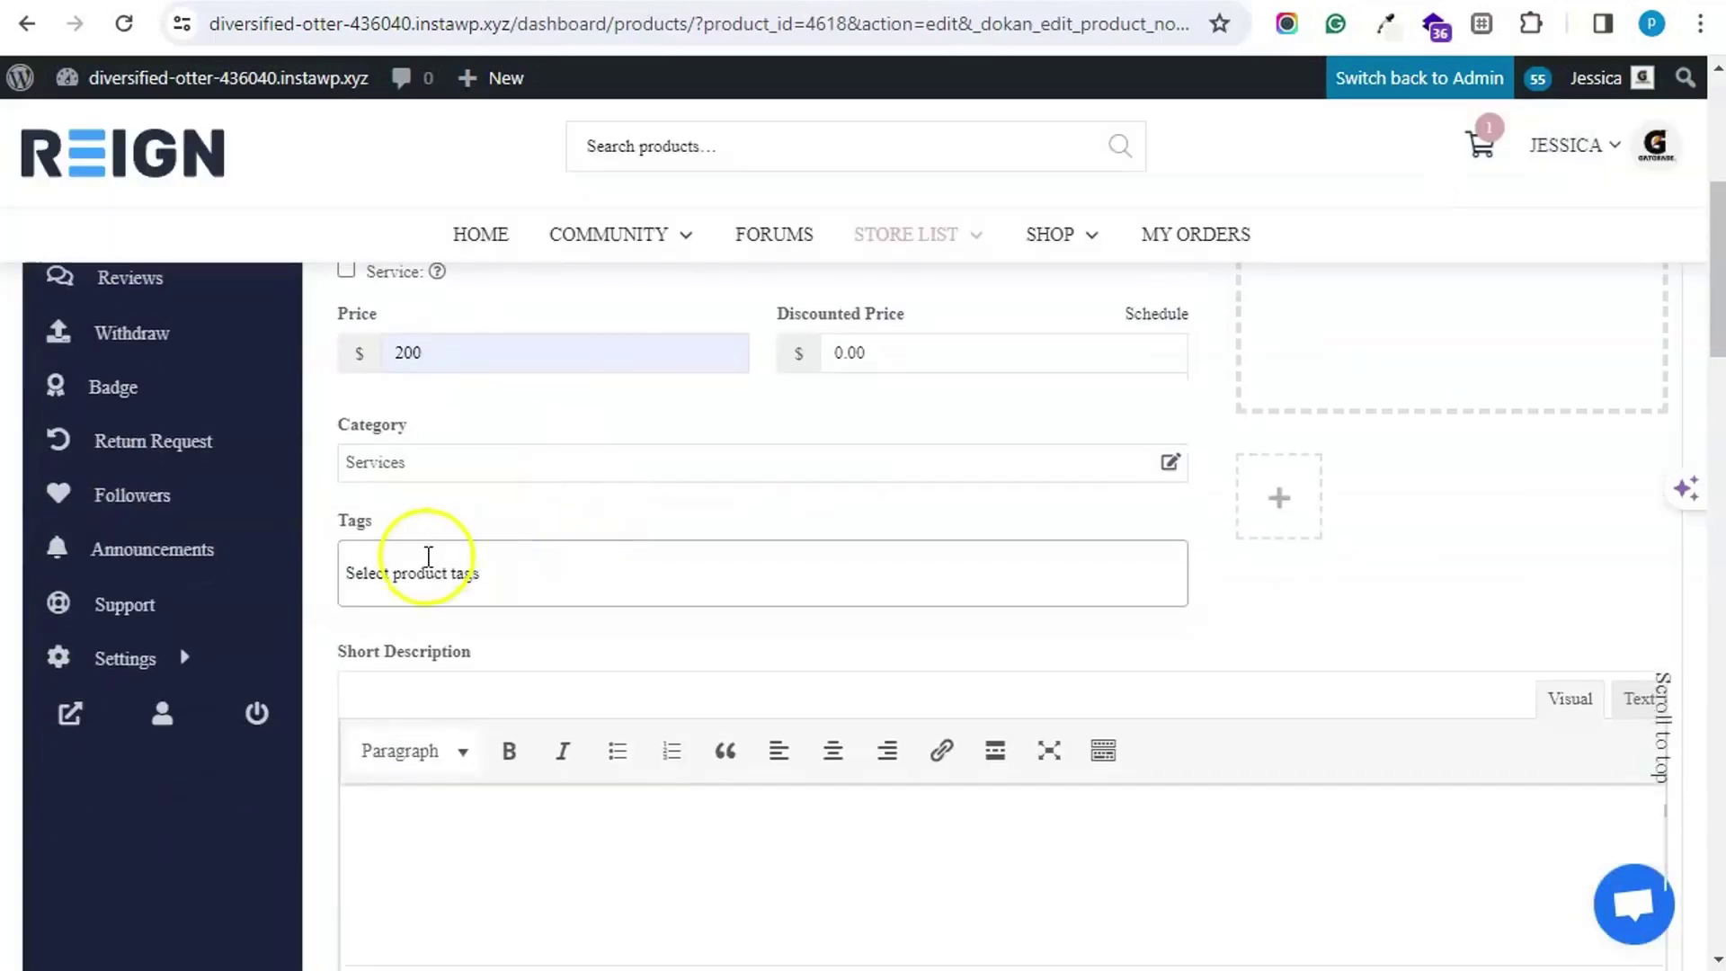
{"action": "scroll", "coordinate": [481, 588], "scroll_direction": "down", "scroll_amount": 1}
{"action": "scroll", "coordinate": [474, 591], "scroll_direction": "up", "scroll_amount": 2}
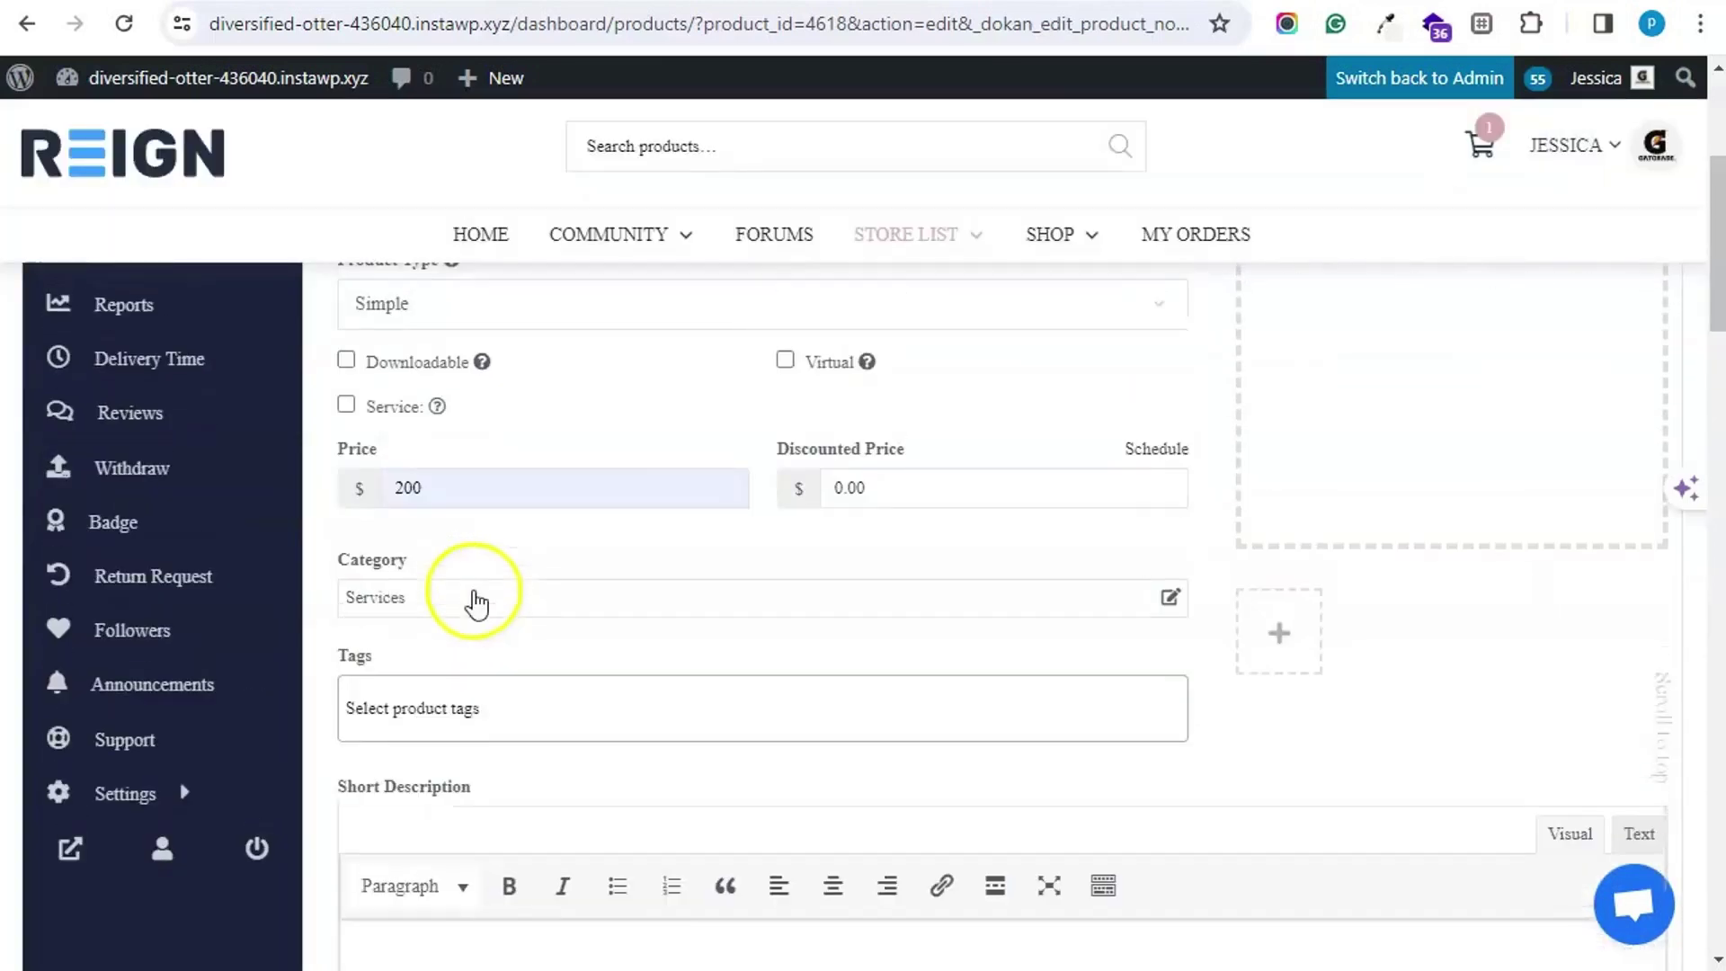
{"action": "left_click", "coordinate": [347, 407]}
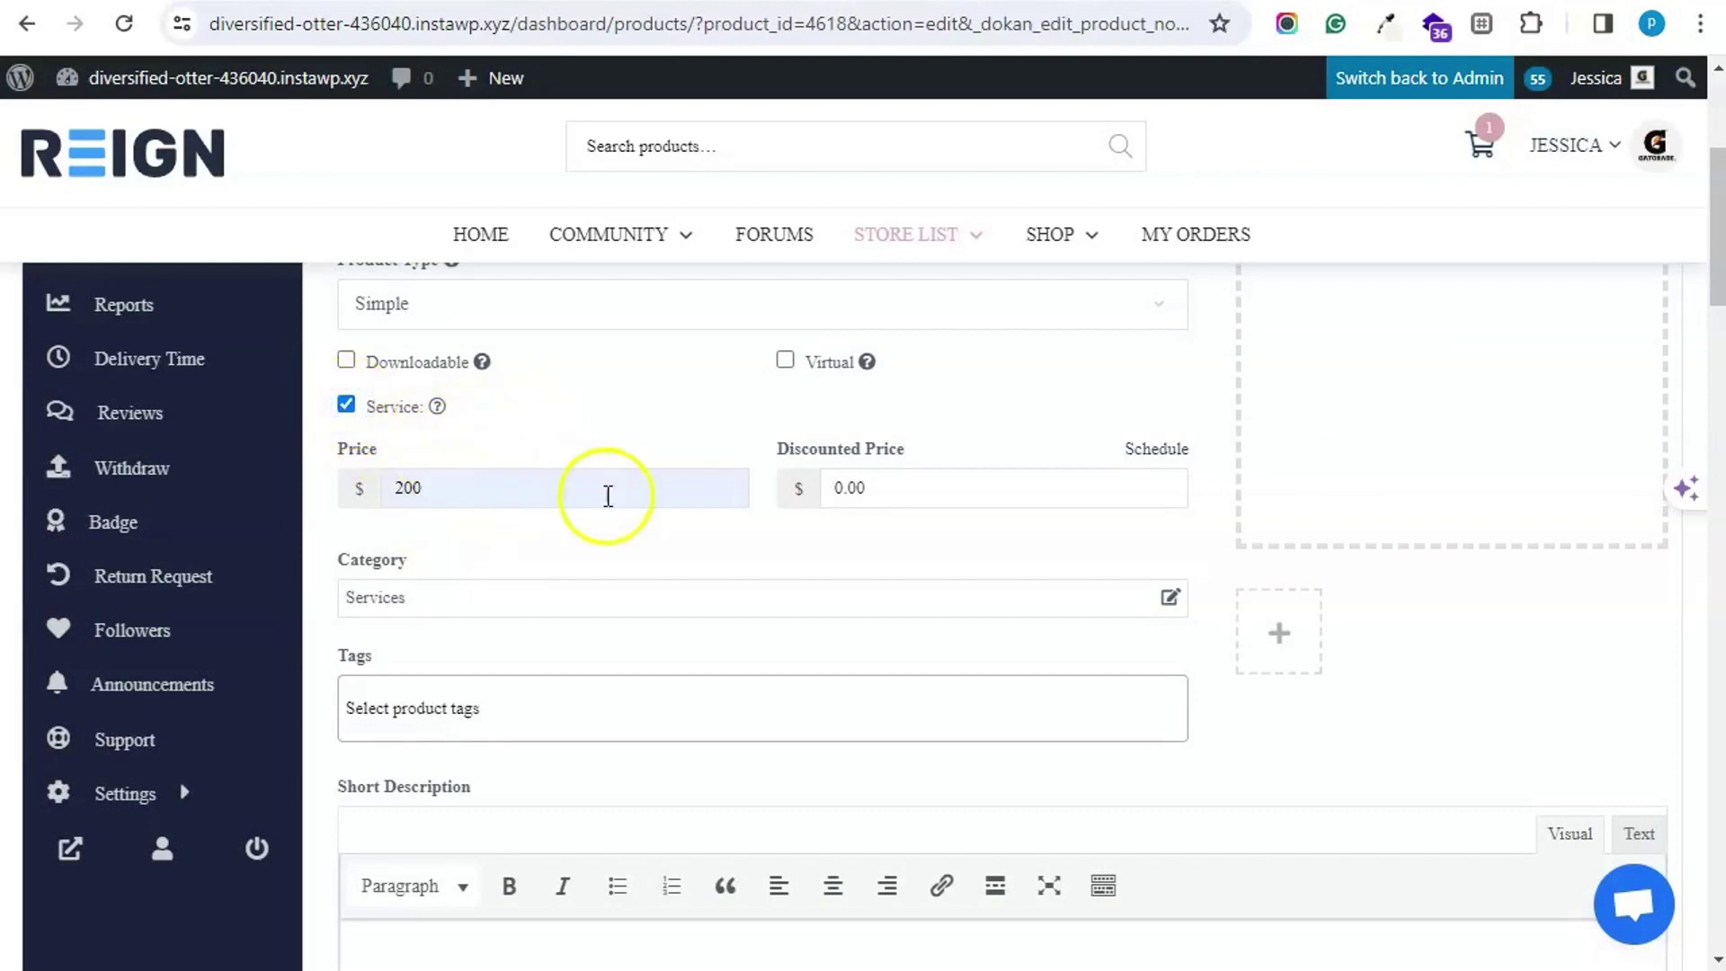
Step: Set the service product's estimated time to 1 day in its service requirement options
{"action": "scroll", "coordinate": [610, 540], "scroll_direction": "down", "scroll_amount": 1}
{"action": "scroll", "coordinate": [609, 548], "scroll_direction": "down", "scroll_amount": 7}
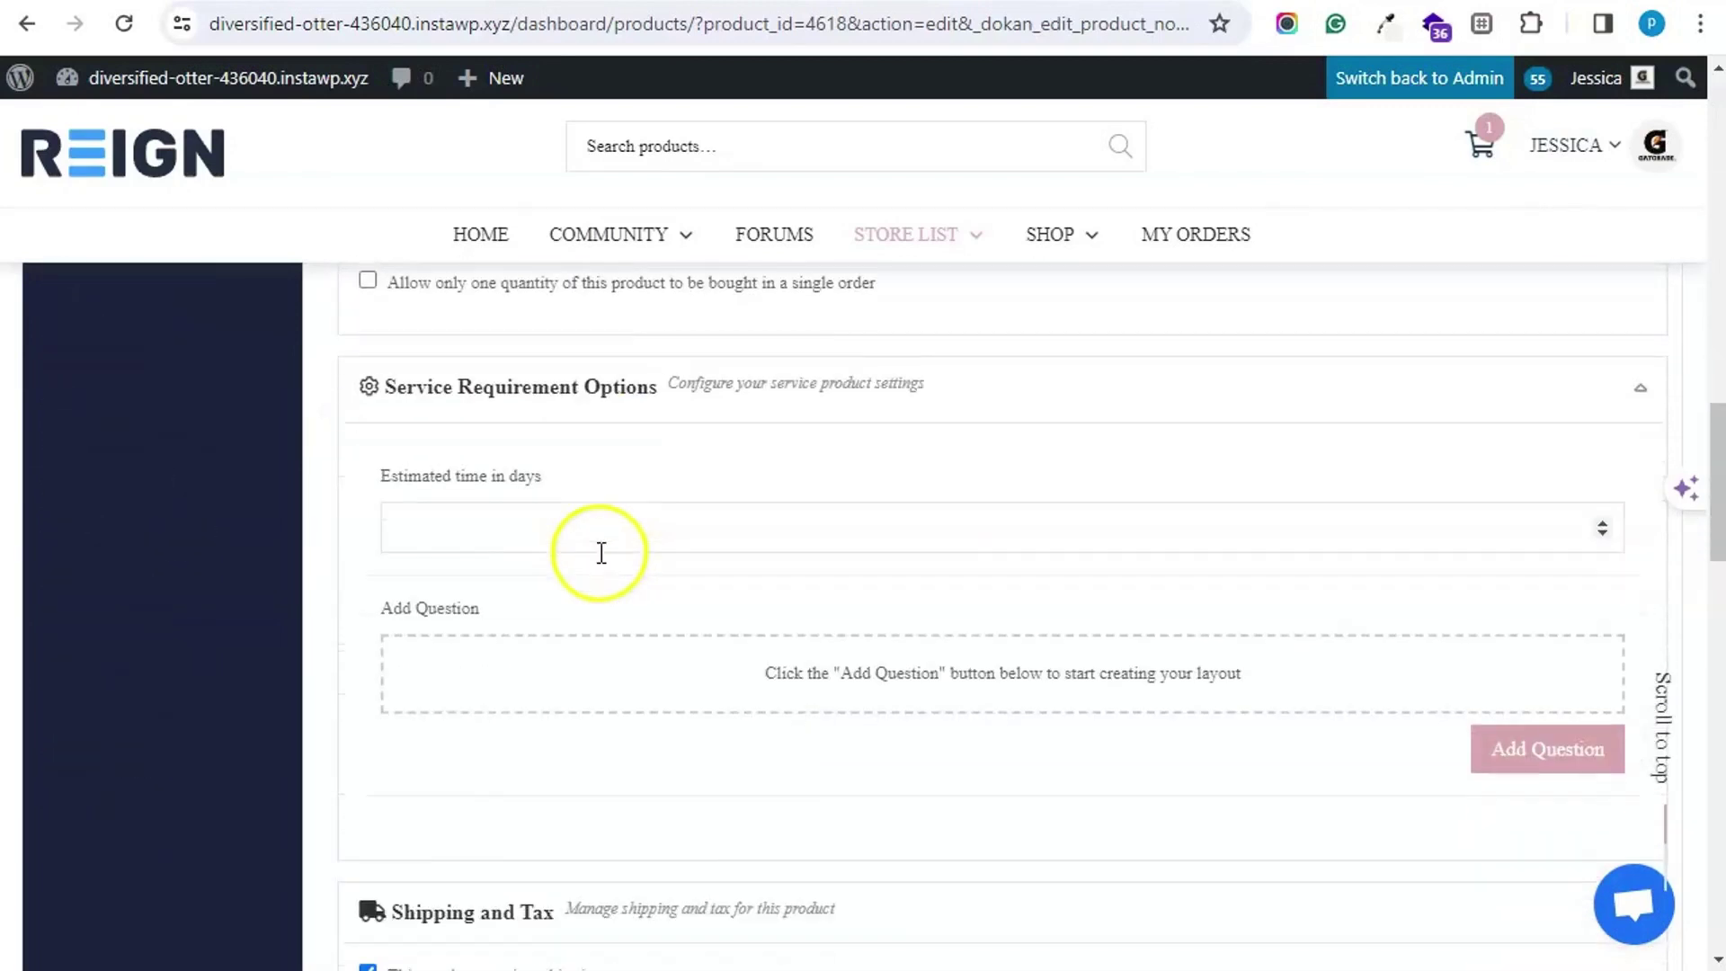
{"action": "left_click", "coordinate": [501, 530]}
{"action": "type", "text": "1"}
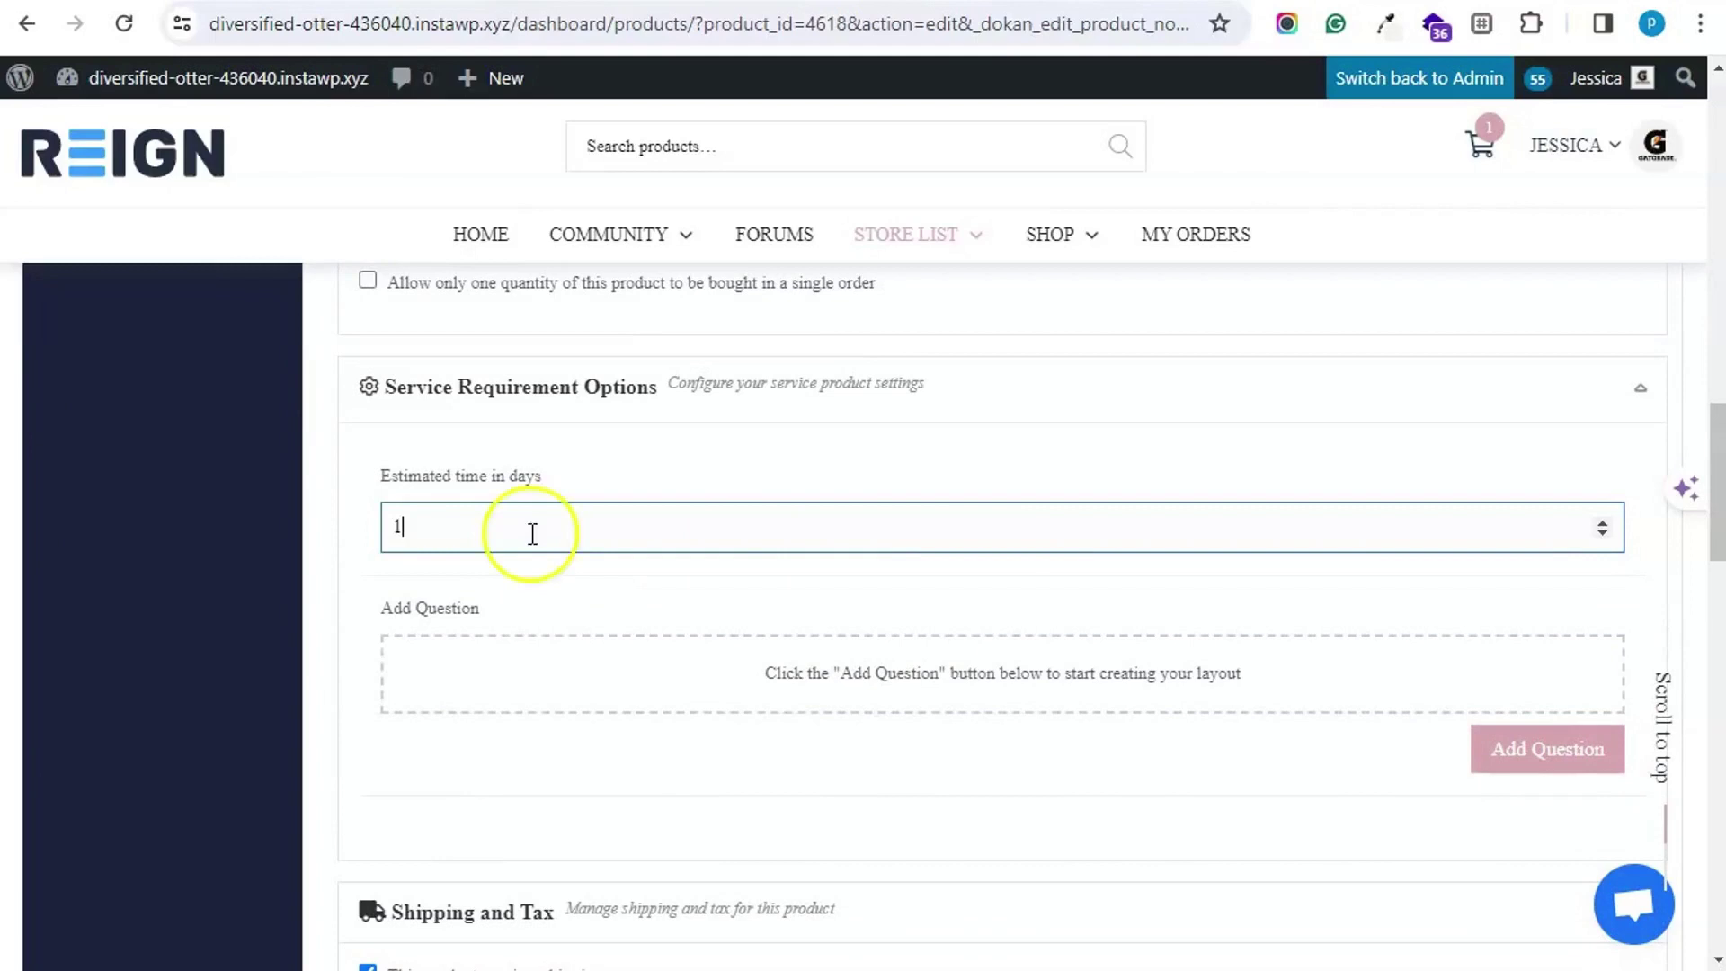
Step: Add a Text Area question to the service requirements with "Login details" as the question text
{"action": "left_click", "coordinate": [1537, 749]}
{"action": "left_click", "coordinate": [1467, 432]}
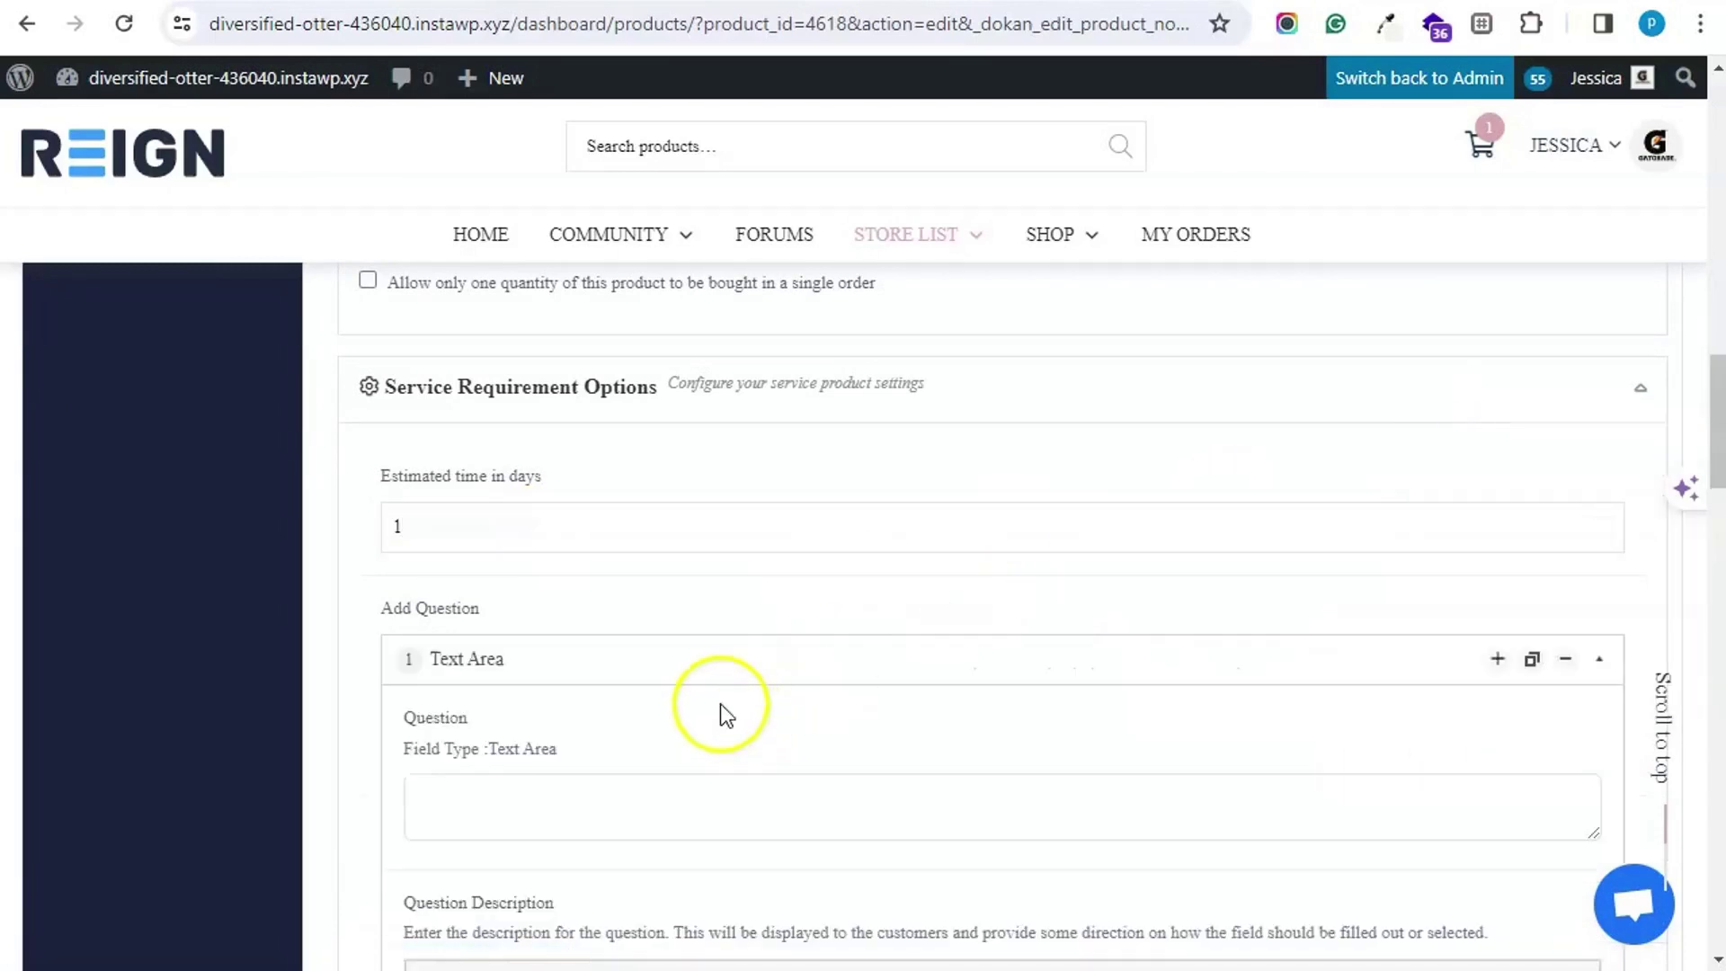
{"action": "scroll", "coordinate": [629, 719], "scroll_direction": "down", "scroll_amount": 1}
{"action": "left_click", "coordinate": [531, 689]}
{"action": "type", "text": "Login details"}
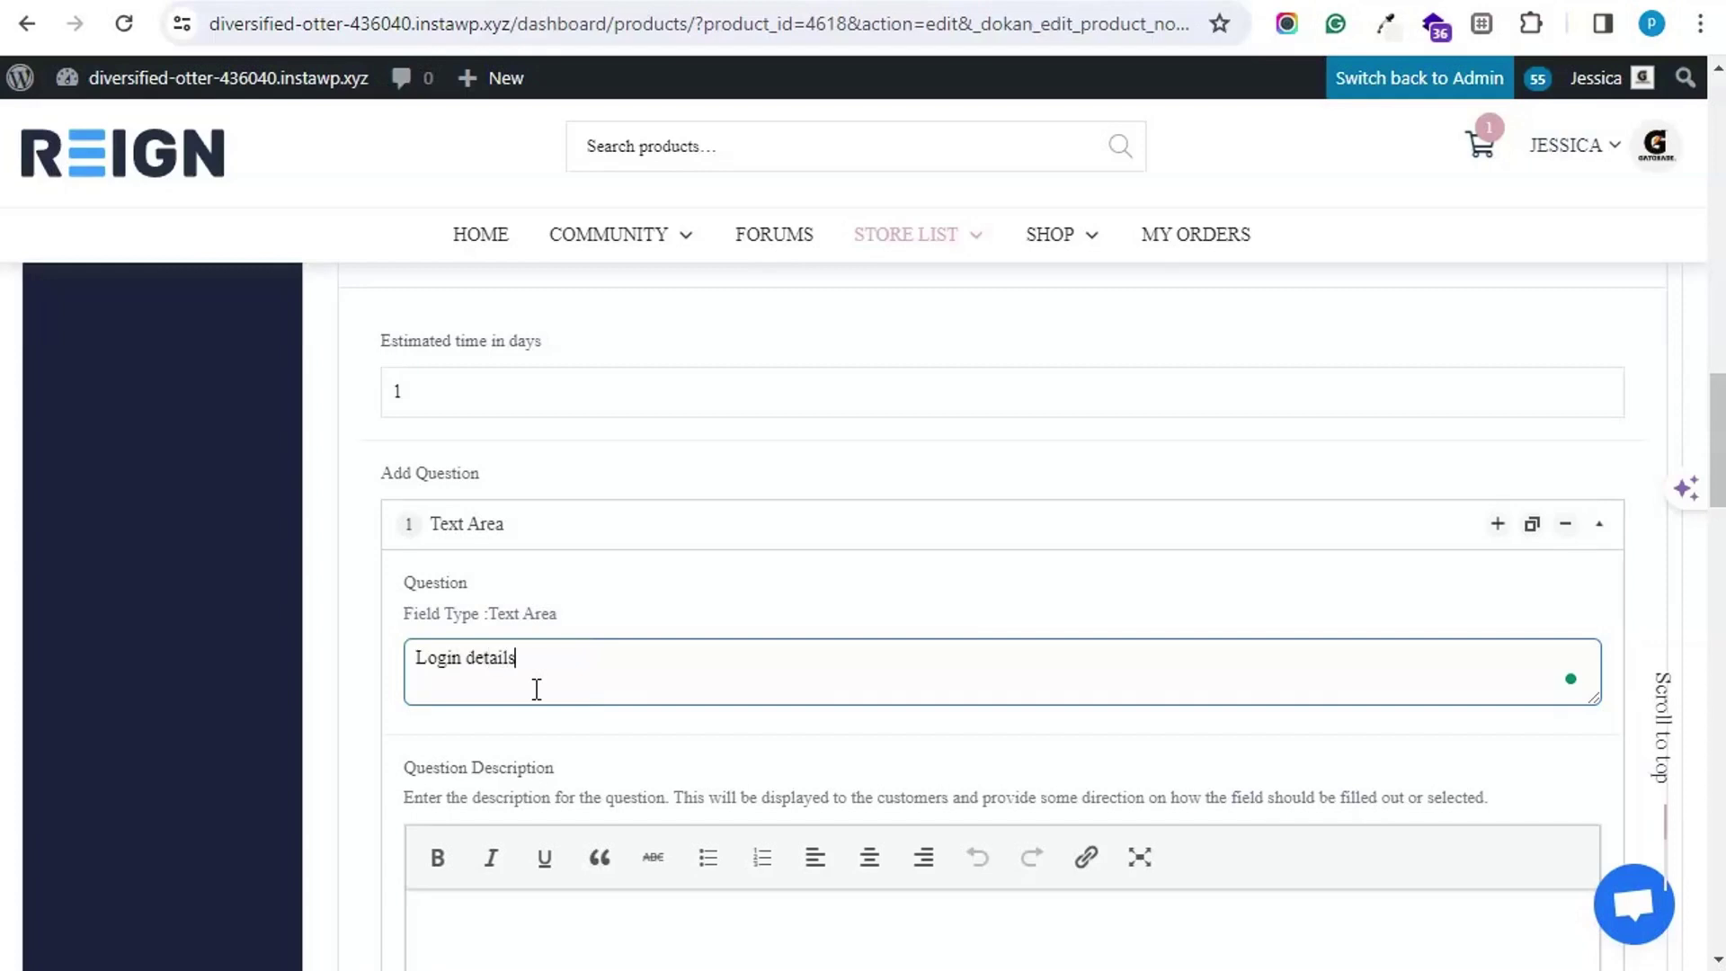
Step: Save the service product and check the review status shown beside its edit heading
{"action": "scroll", "coordinate": [770, 628], "scroll_direction": "down", "scroll_amount": 15}
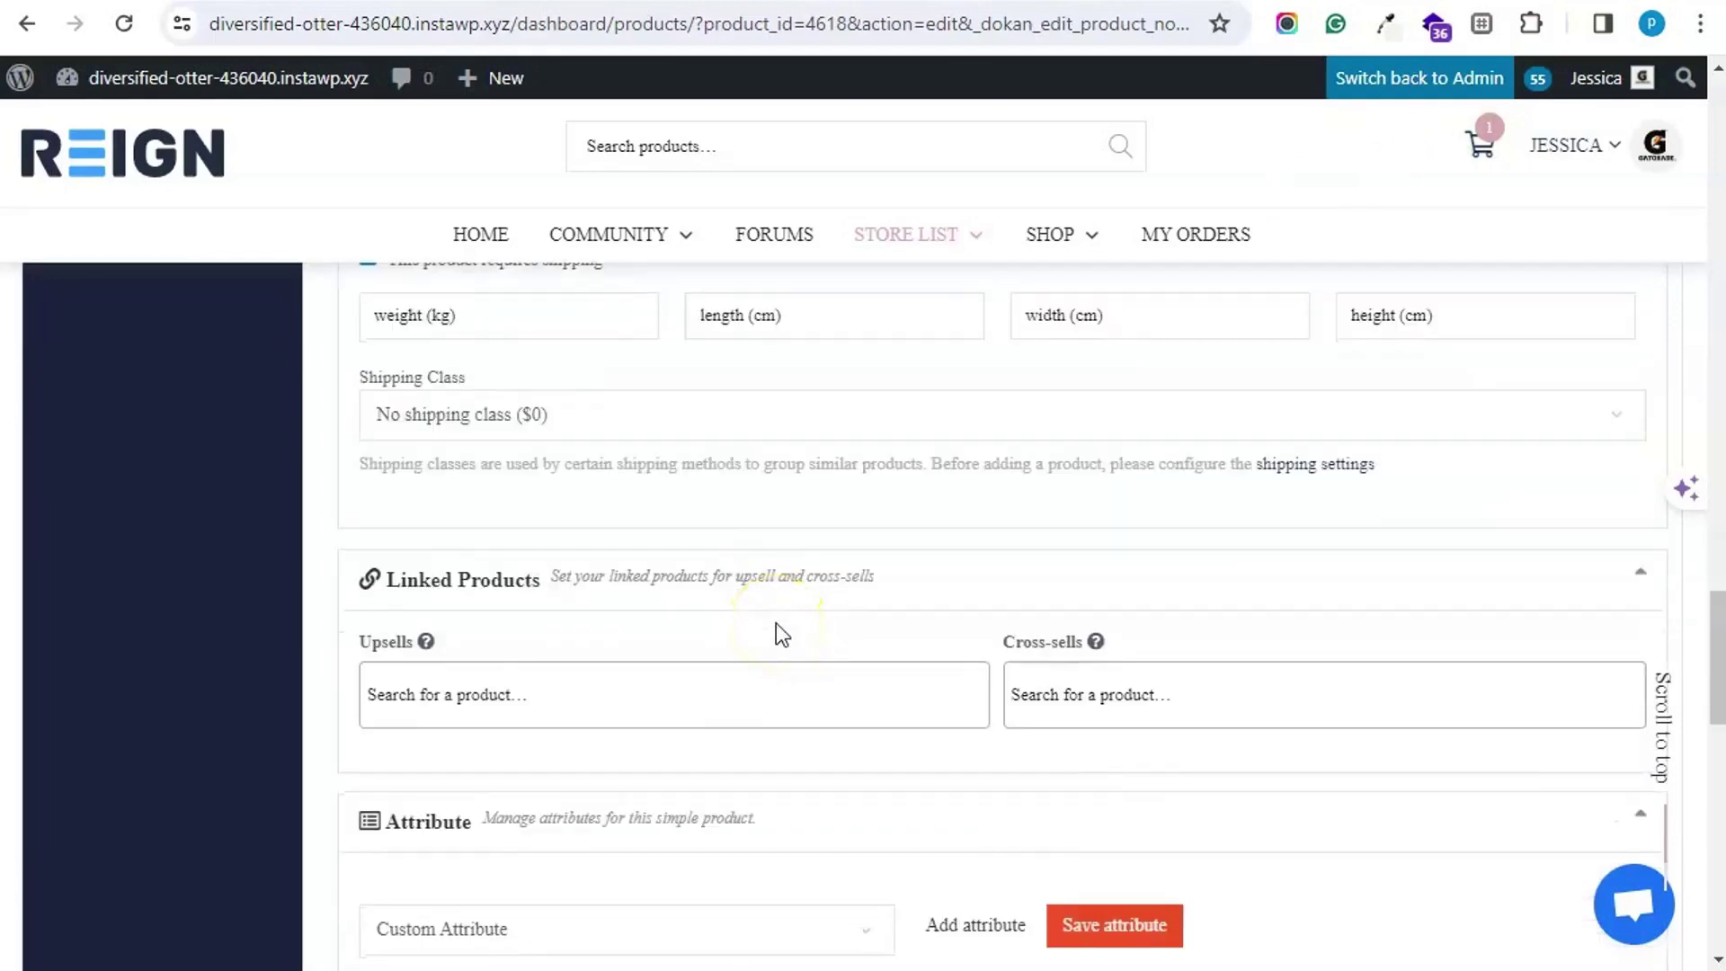
{"action": "scroll", "coordinate": [775, 629], "scroll_direction": "down", "scroll_amount": 10}
{"action": "left_click", "coordinate": [1595, 701]}
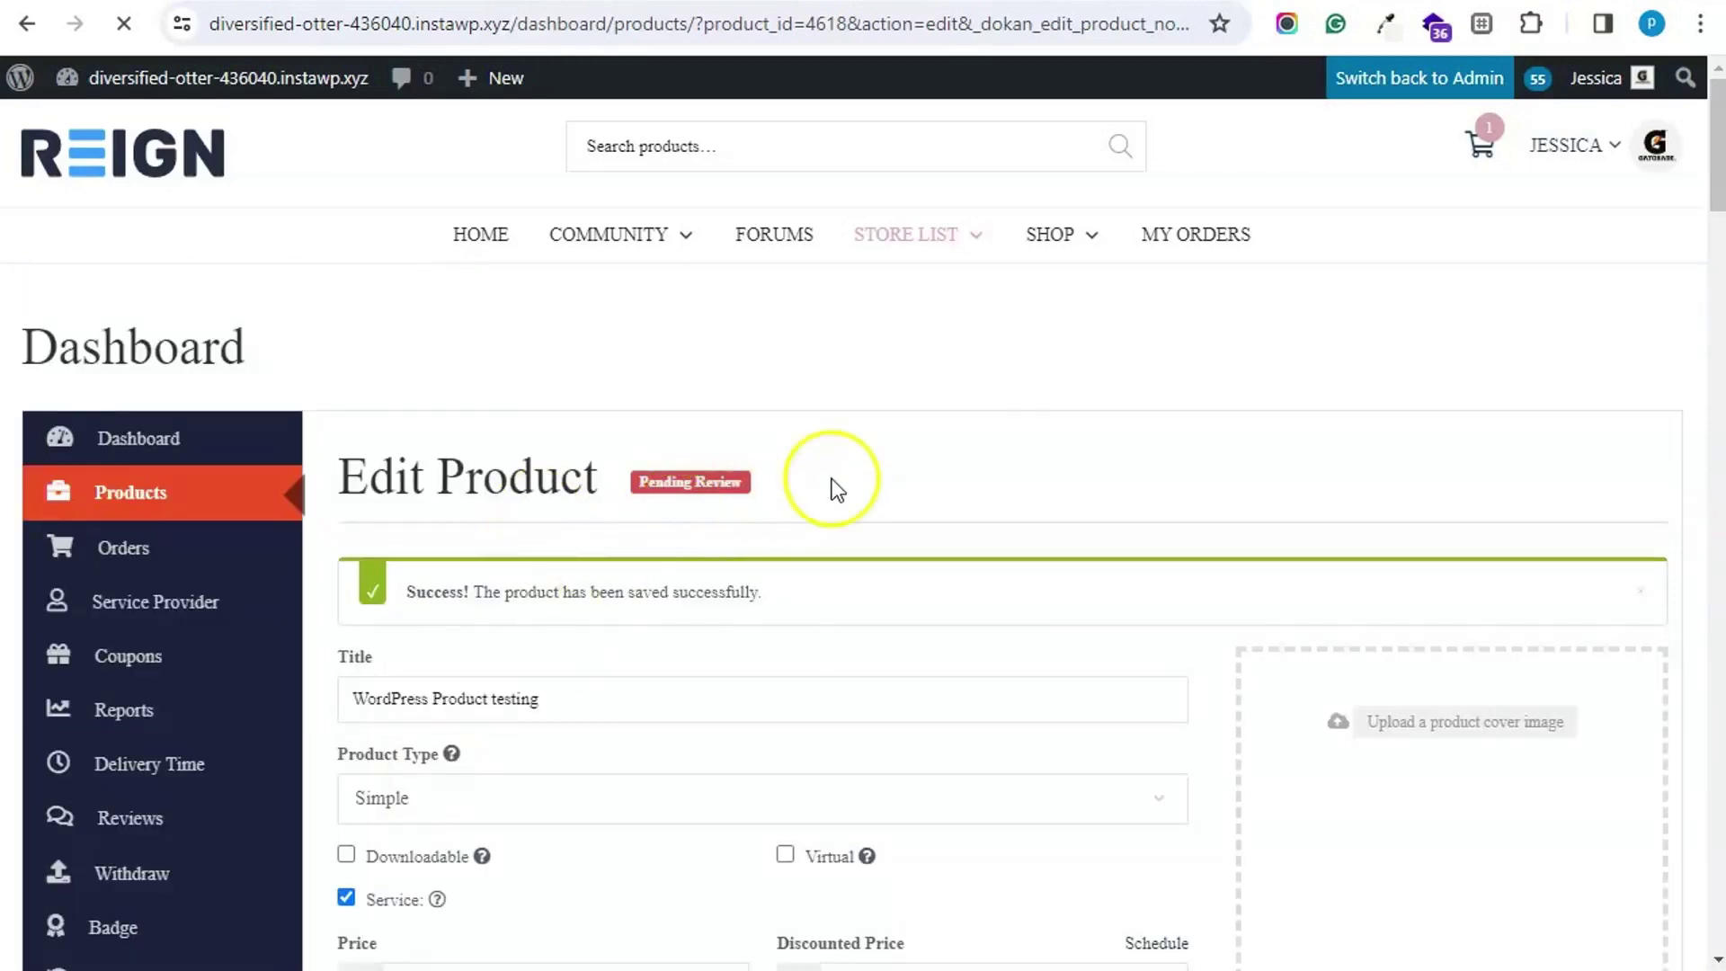
{"action": "triple_click", "coordinate": [642, 485]}
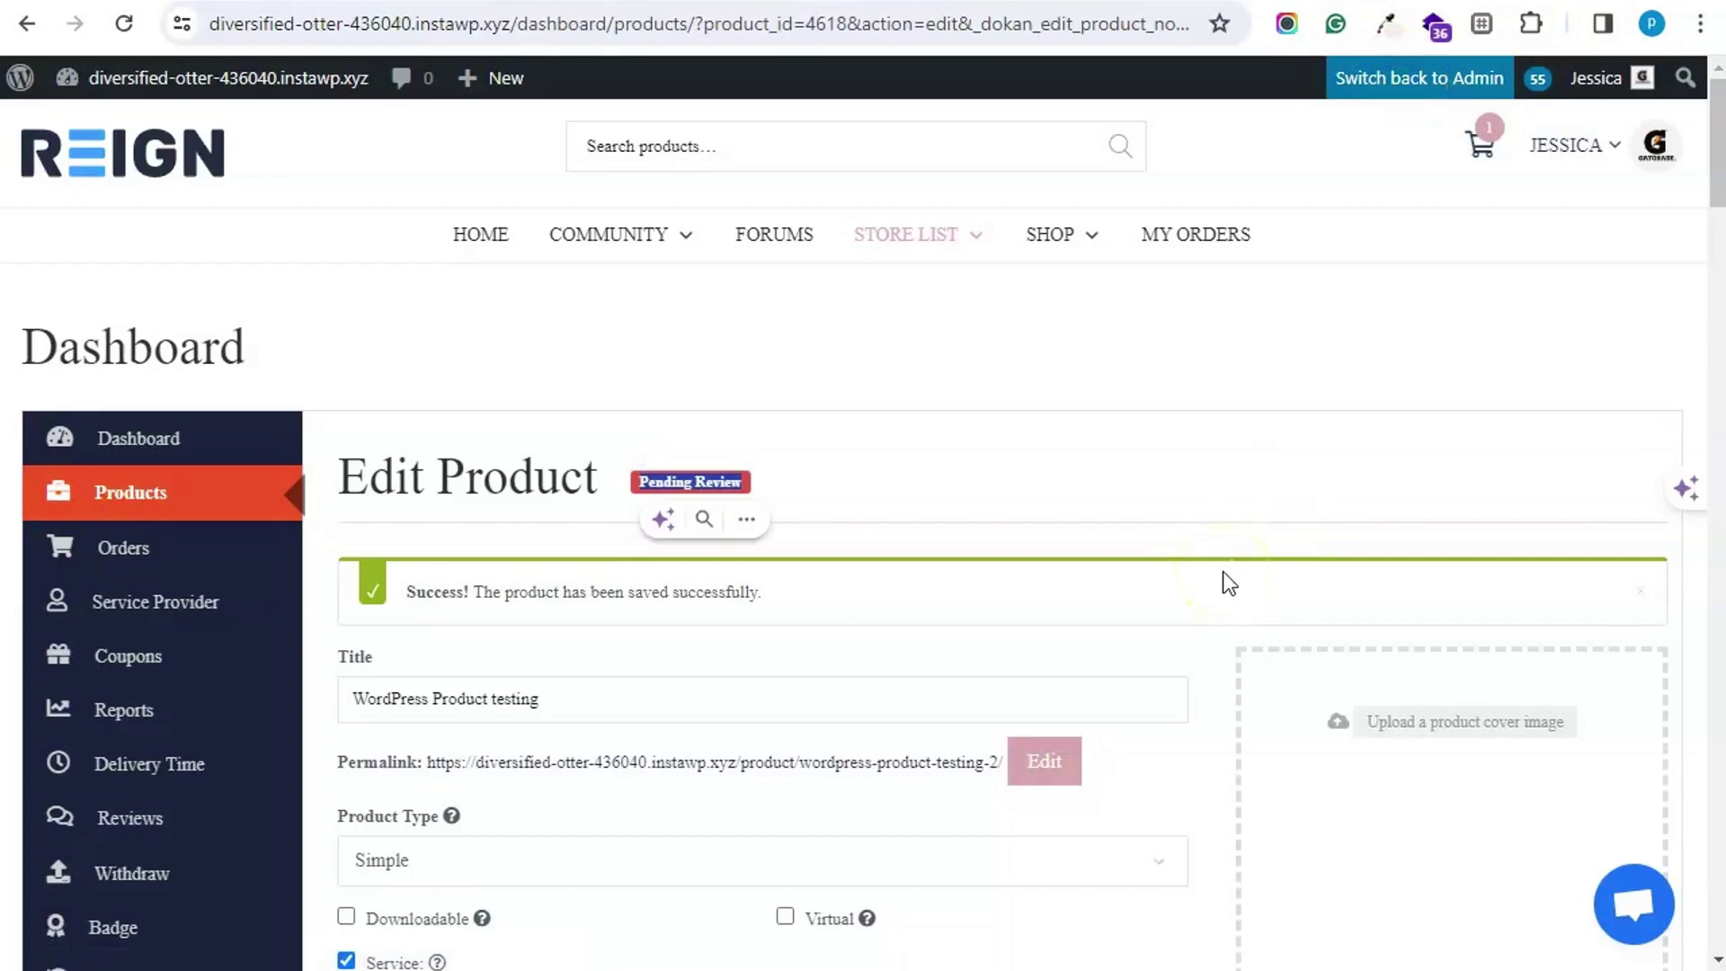
{"action": "left_click", "coordinate": [953, 457]}
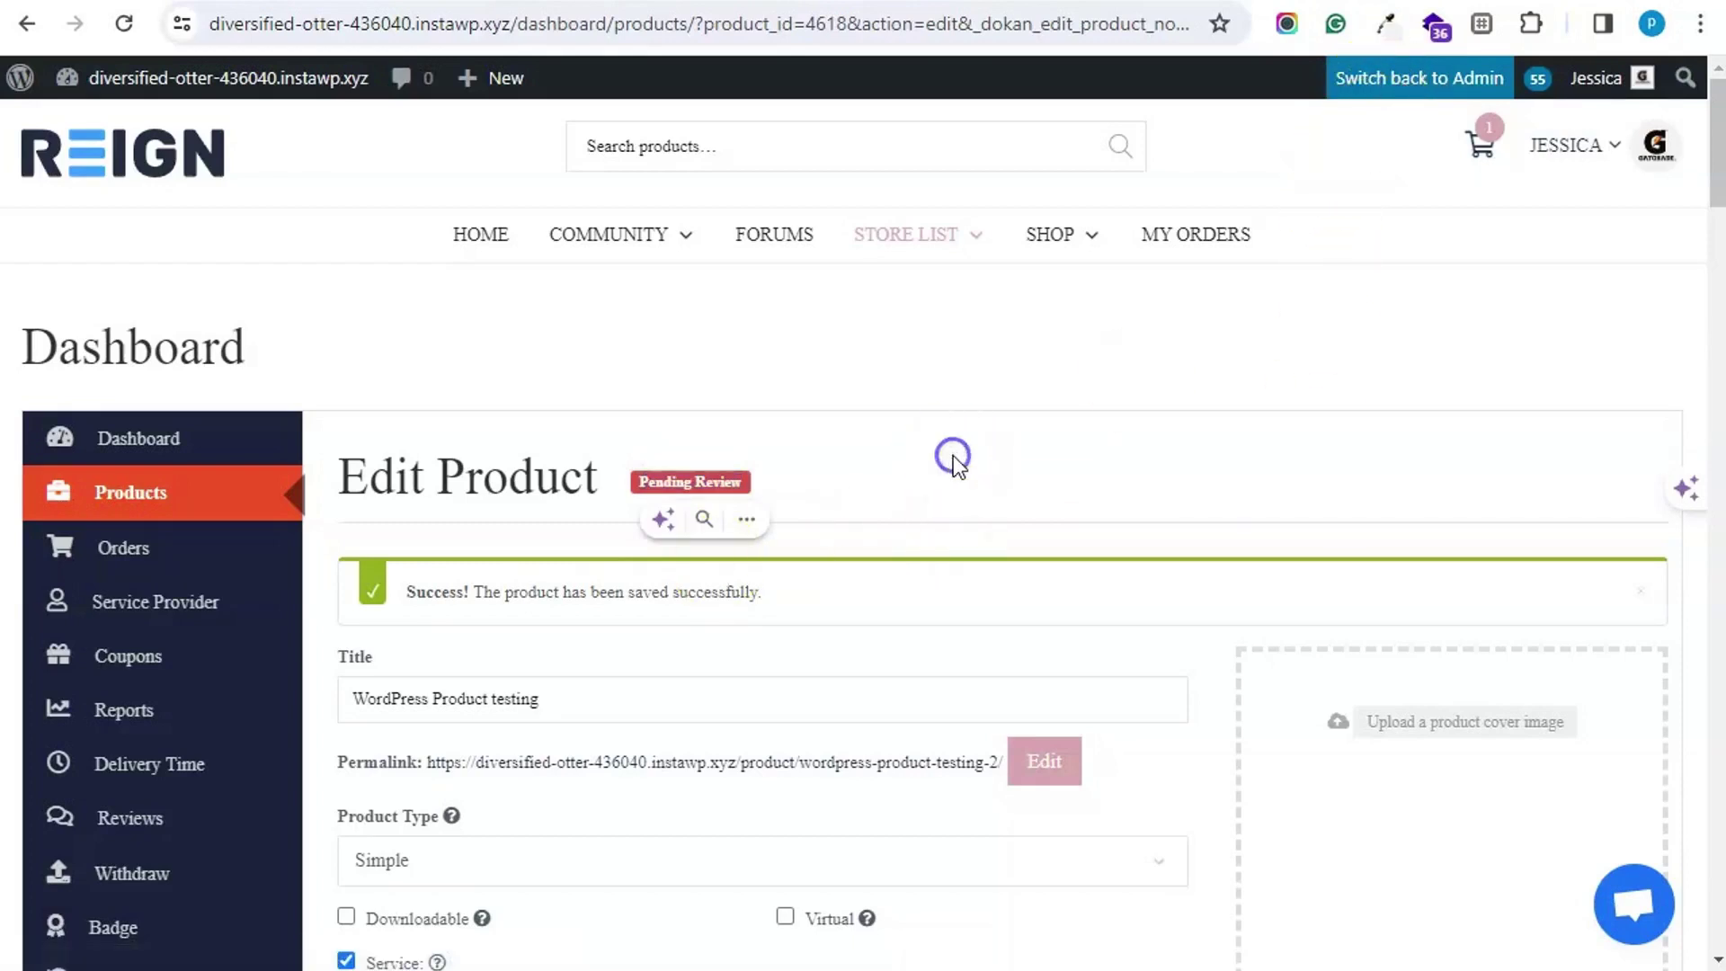
Step: Switch back to the admin account and open the product list in the site's WordPress admin
{"action": "left_click", "coordinate": [1390, 93]}
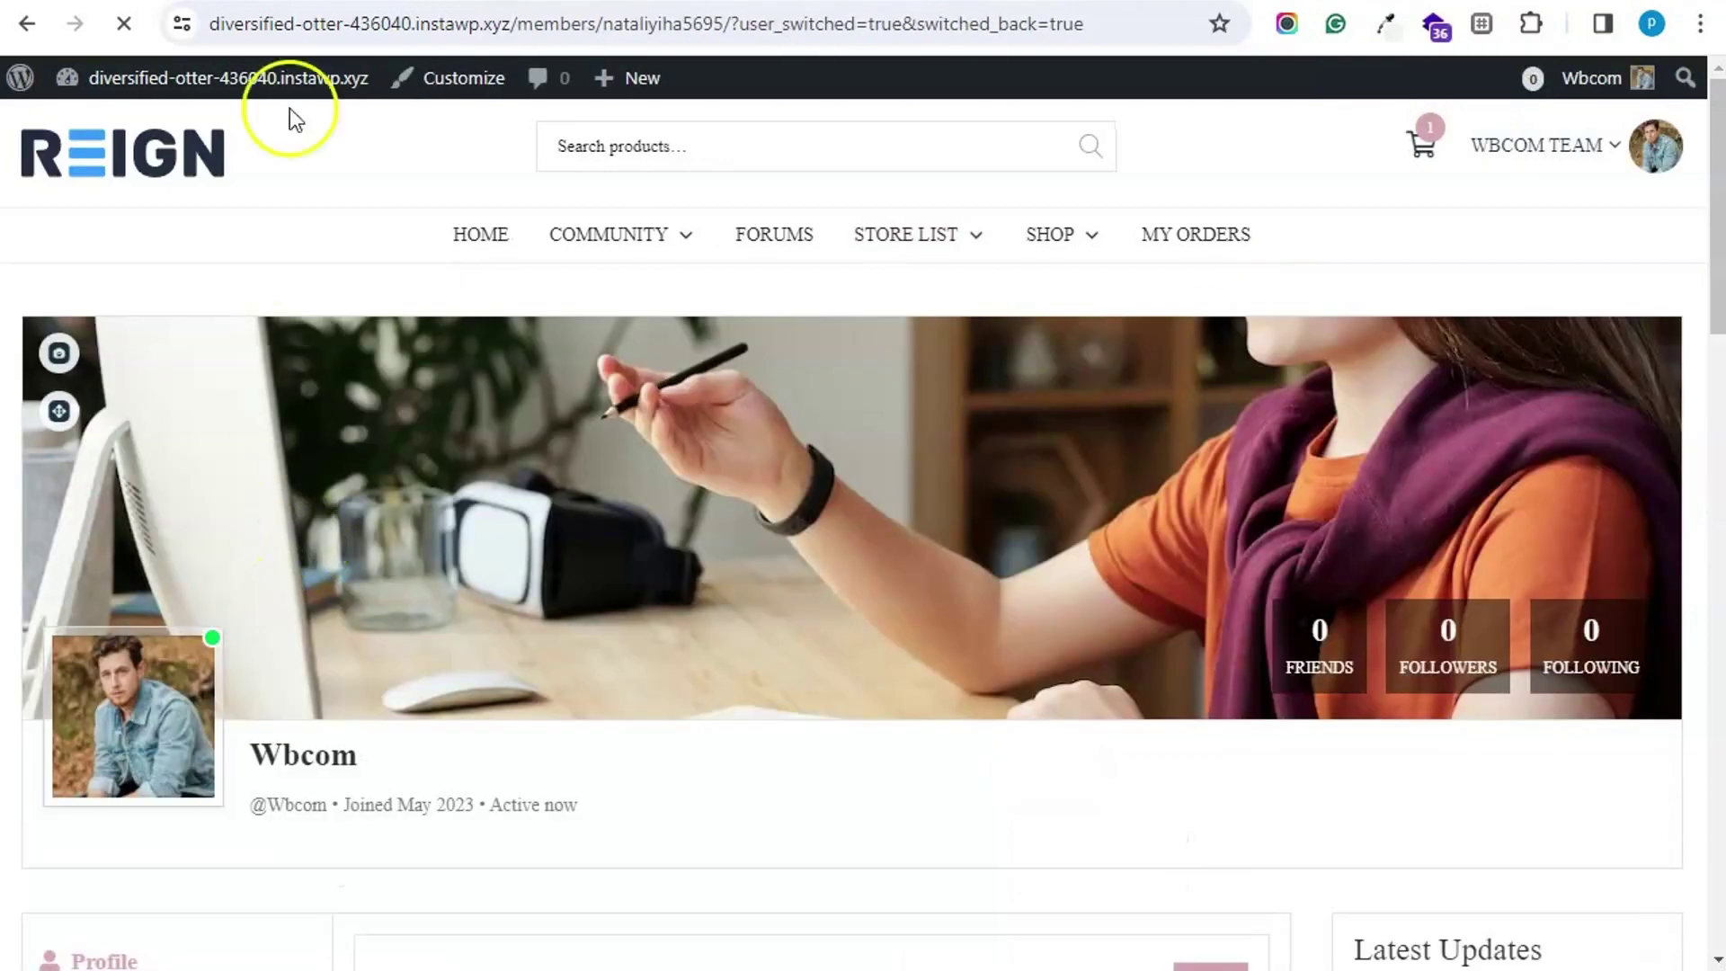
{"action": "mouse_move", "coordinate": [166, 85]}
{"action": "left_click", "coordinate": [132, 135]}
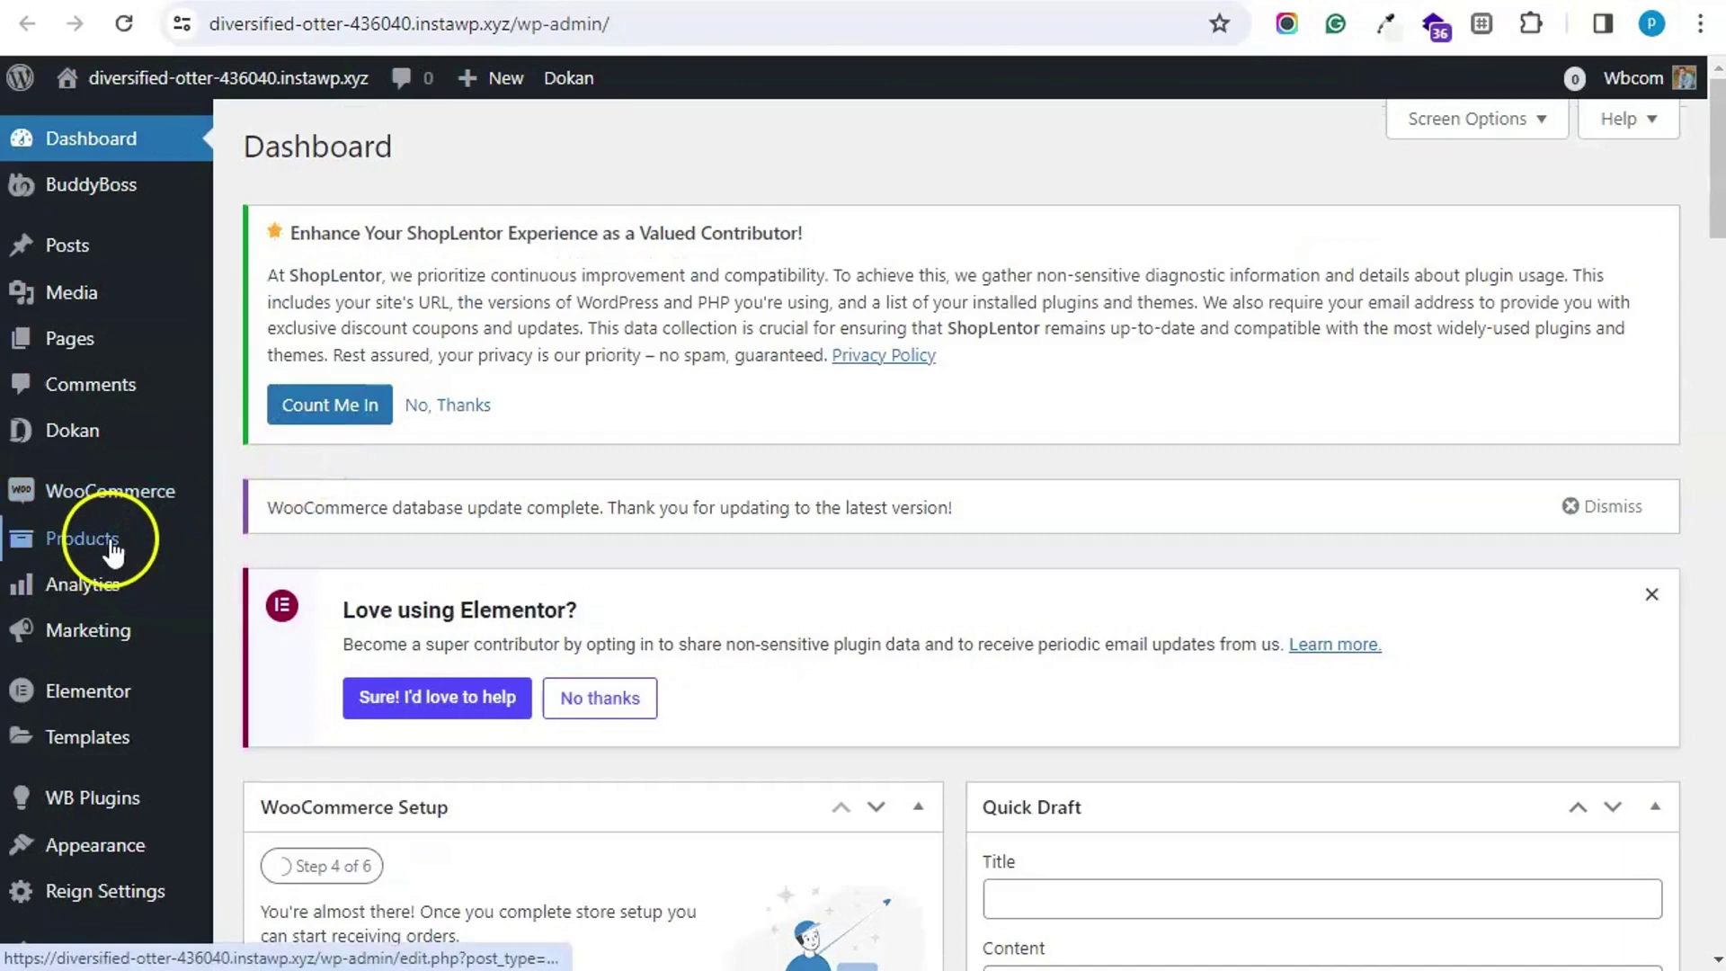
{"action": "left_click", "coordinate": [112, 551]}
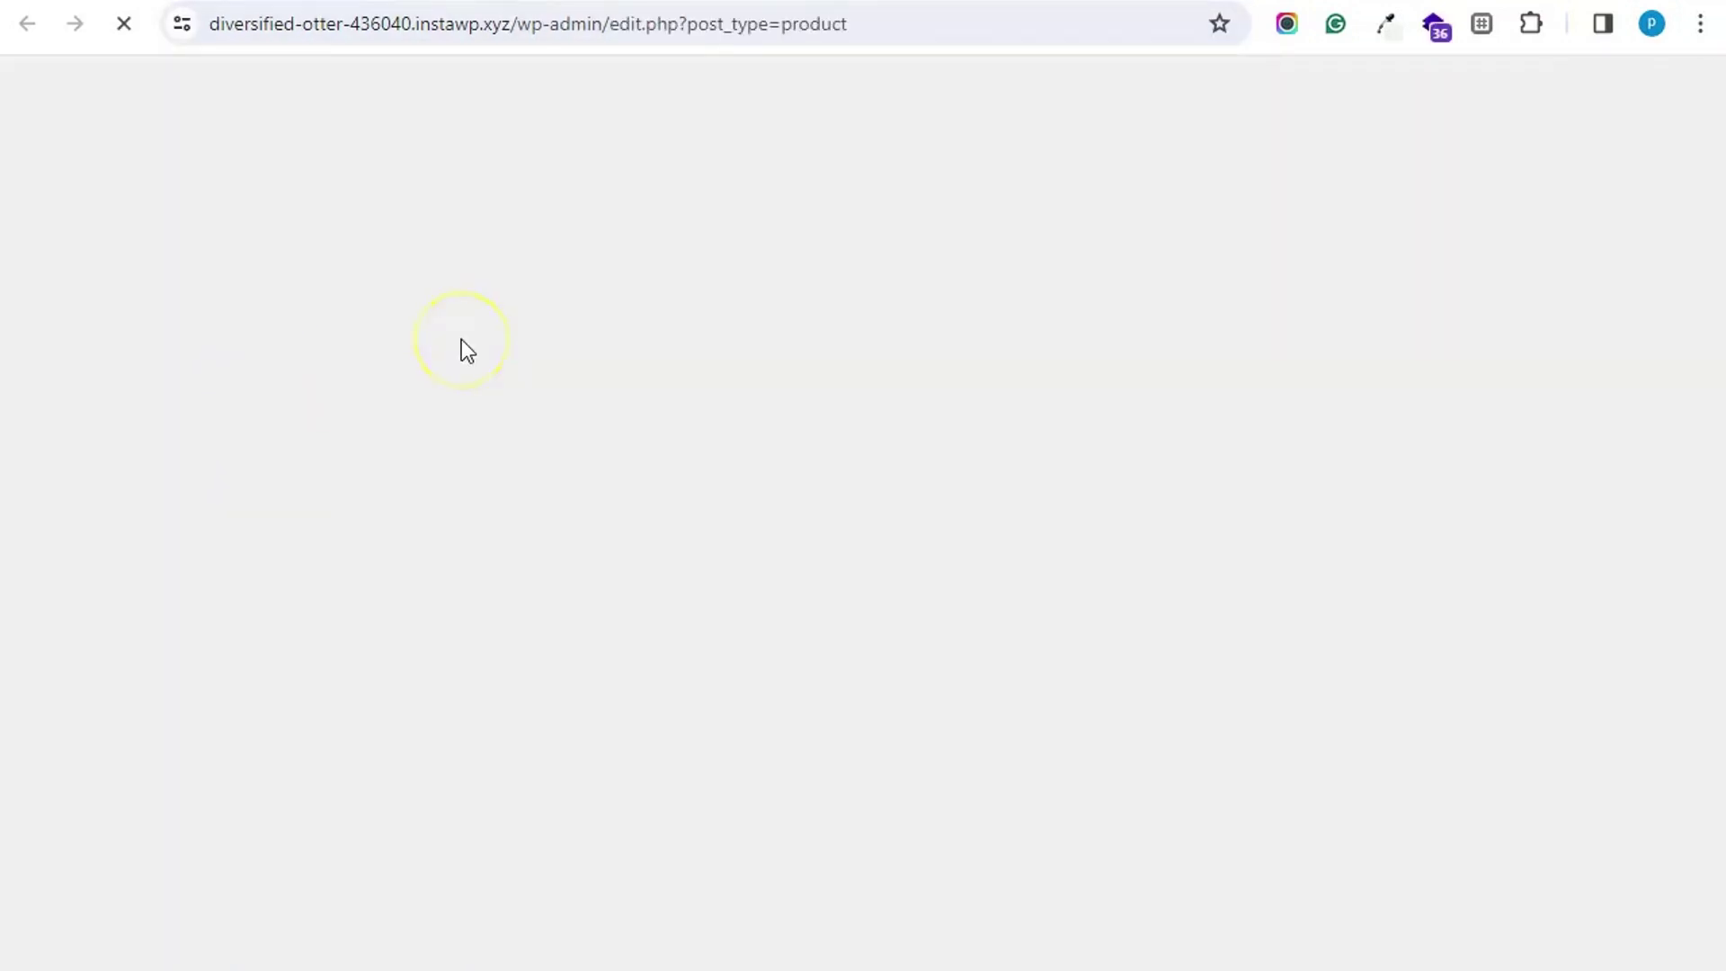
Step: Quick-edit the newly submitted WordPress Product testing product, set its status to Published, and update it
{"action": "scroll", "coordinate": [476, 355], "scroll_direction": "down", "scroll_amount": 2}
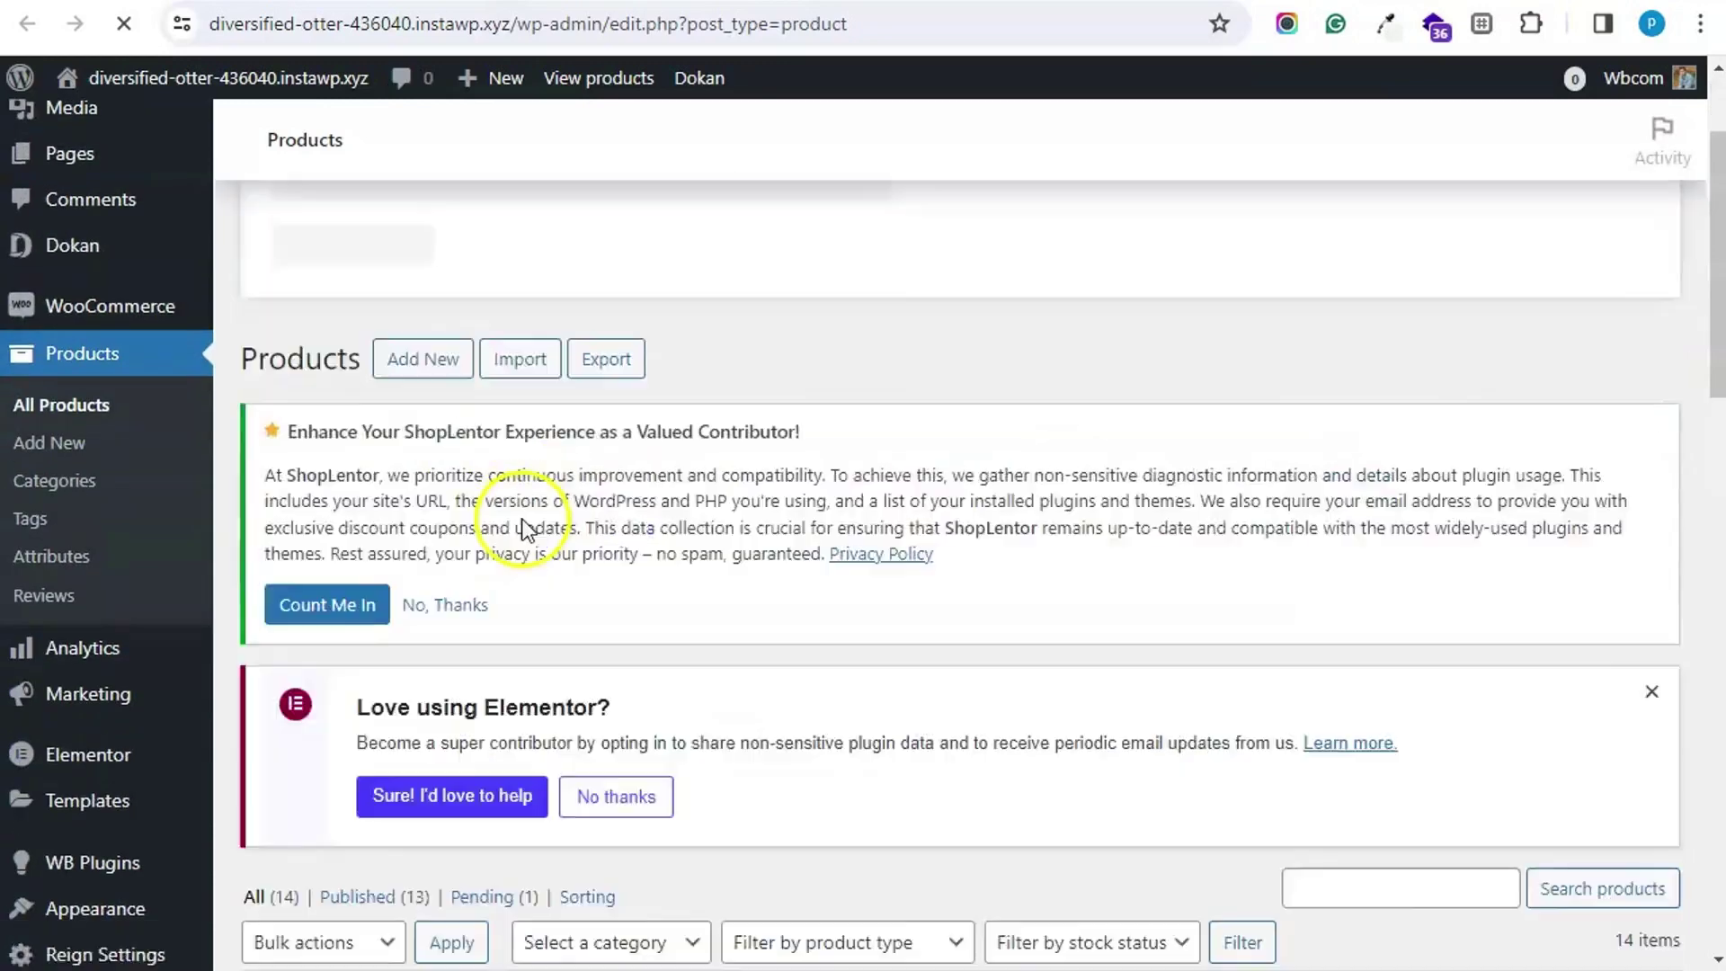
{"action": "scroll", "coordinate": [526, 530], "scroll_direction": "down", "scroll_amount": 5}
{"action": "left_click", "coordinate": [550, 608]}
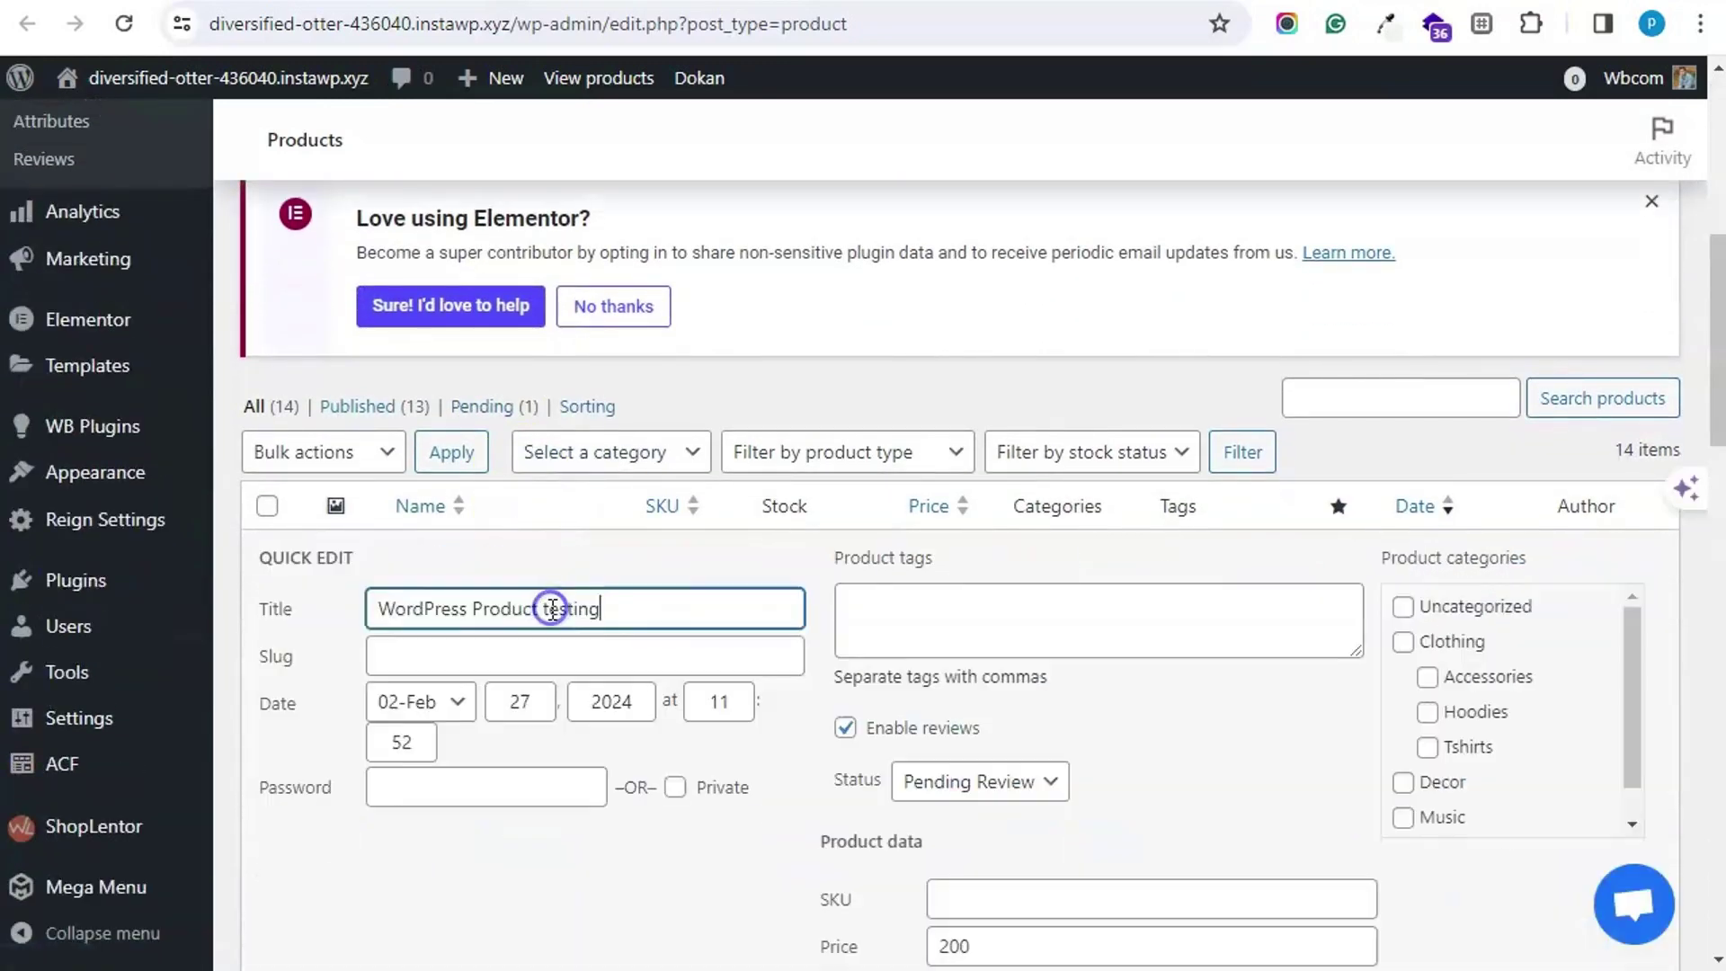
{"action": "scroll", "coordinate": [1001, 570], "scroll_direction": "down", "scroll_amount": 3}
{"action": "left_click", "coordinate": [998, 510]}
{"action": "left_click", "coordinate": [988, 546]}
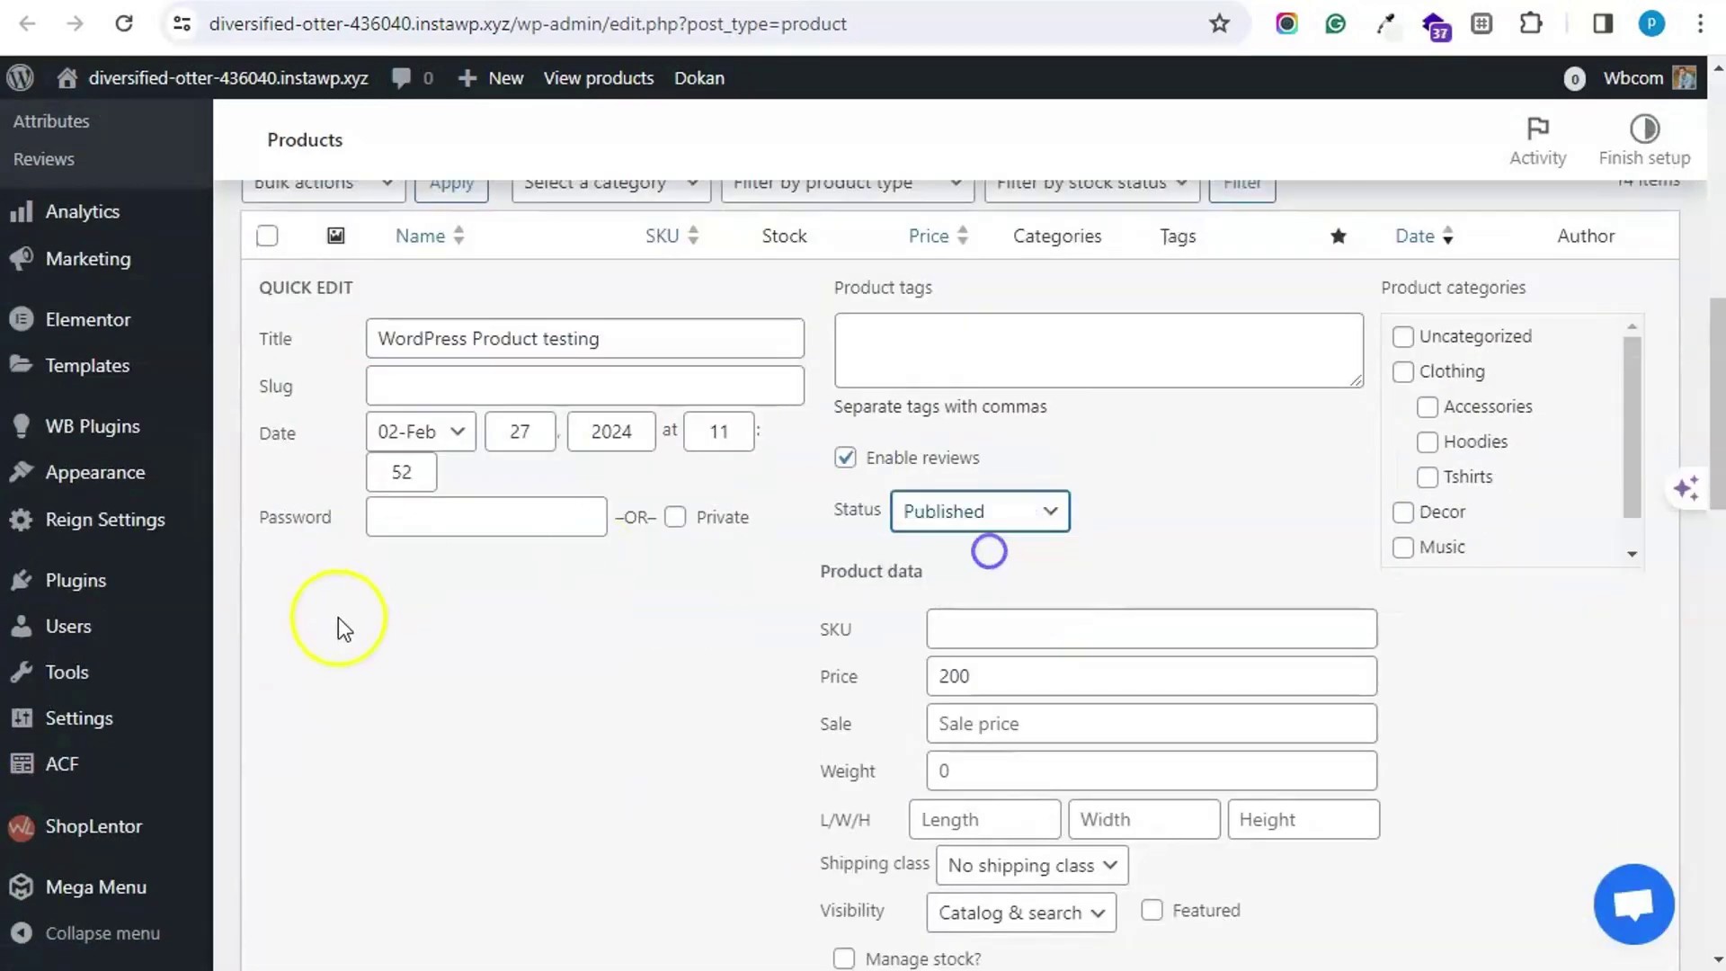
{"action": "scroll", "coordinate": [377, 584], "scroll_direction": "down", "scroll_amount": 5}
{"action": "left_click", "coordinate": [302, 710]}
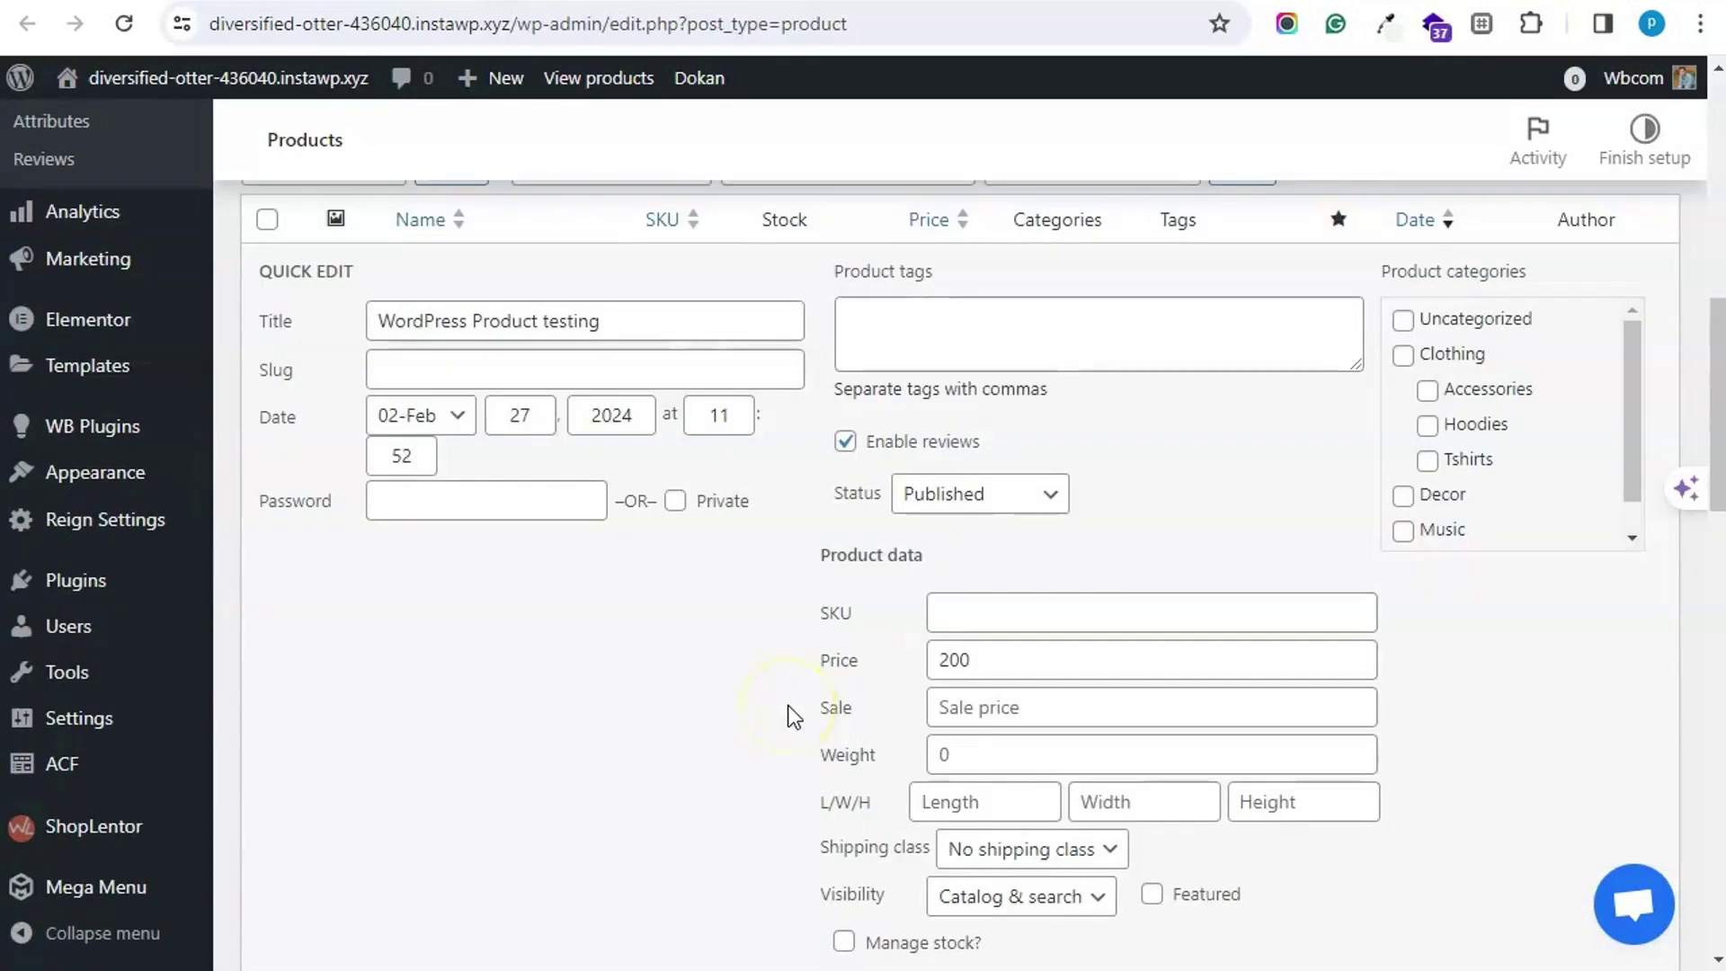
{"action": "scroll", "coordinate": [791, 716], "scroll_direction": "down", "scroll_amount": 5}
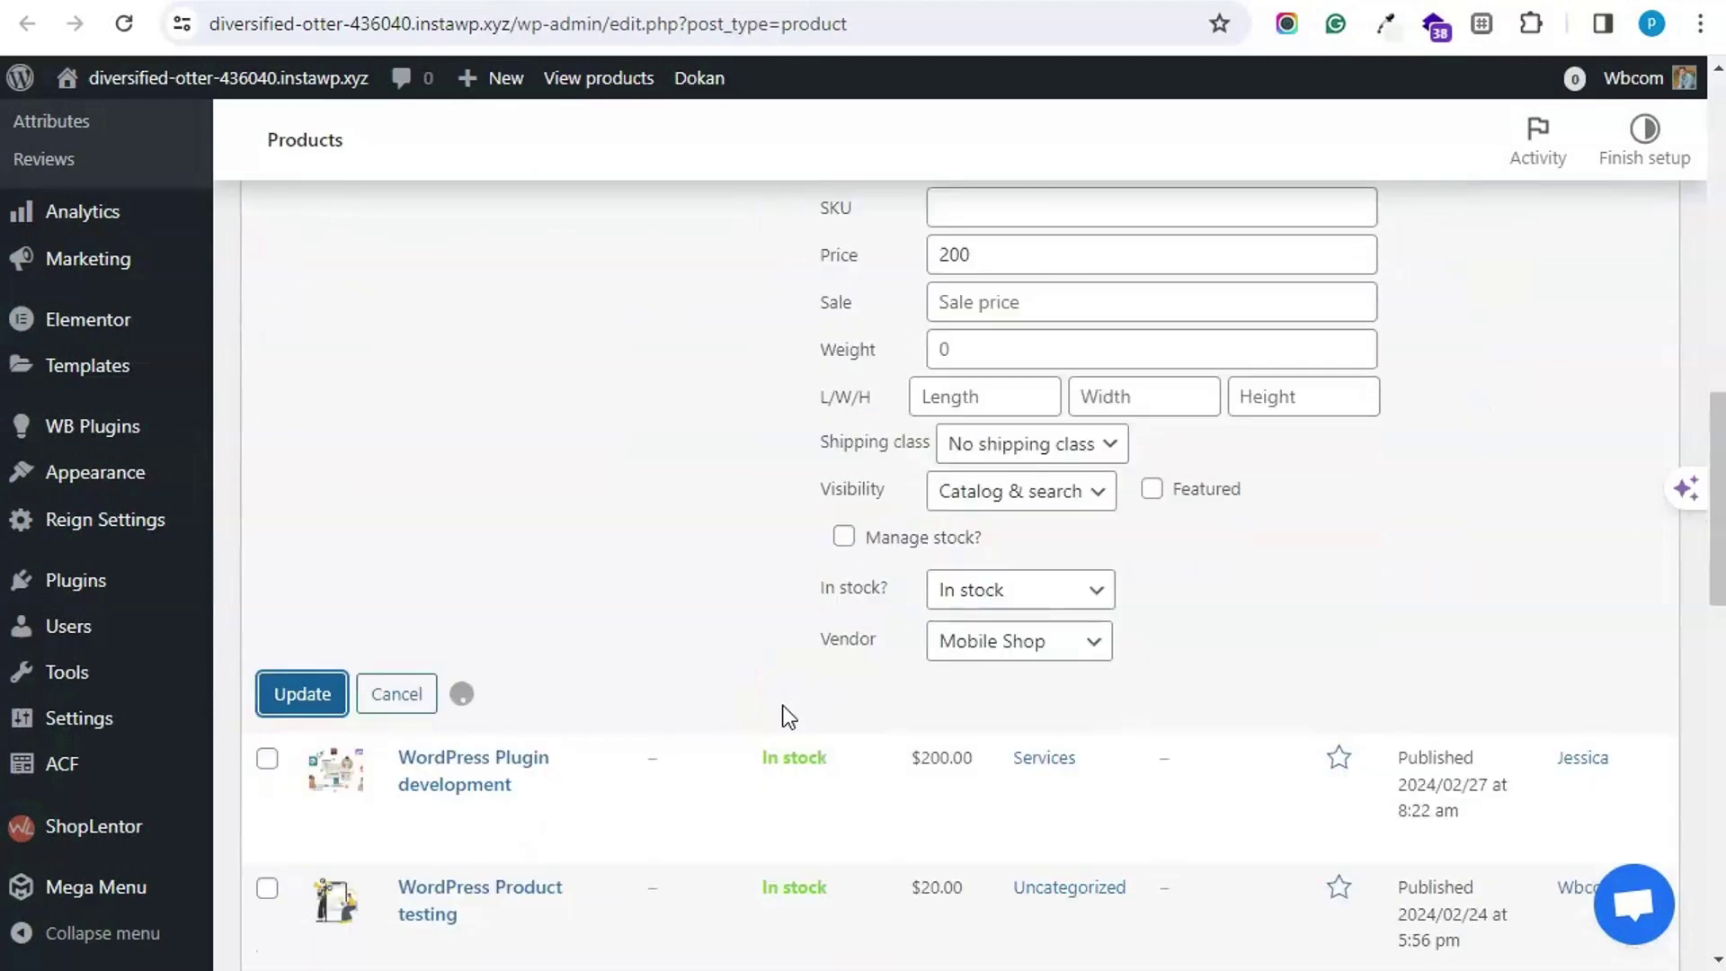
{"action": "key", "text": "Escape"}
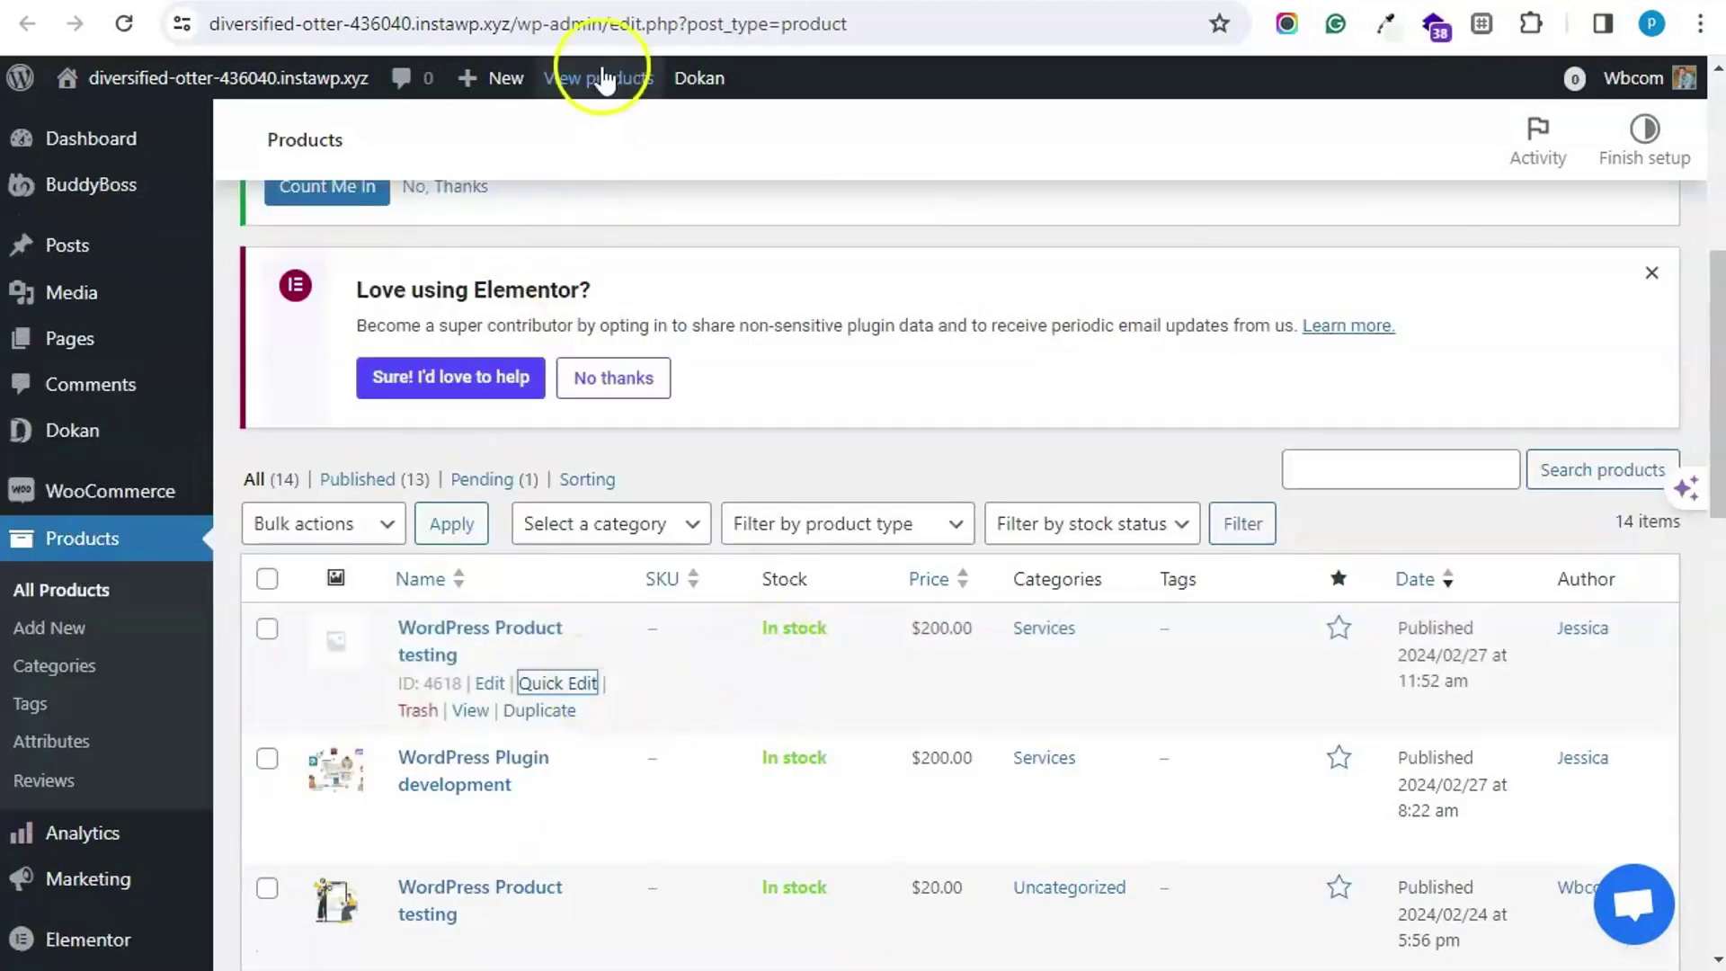
Step: Find the product's vendor in the site's user list and switch to that vendor's account
{"action": "scroll", "coordinate": [108, 885], "scroll_direction": "down", "scroll_amount": 5}
{"action": "scroll", "coordinate": [81, 876], "scroll_direction": "down", "scroll_amount": 3}
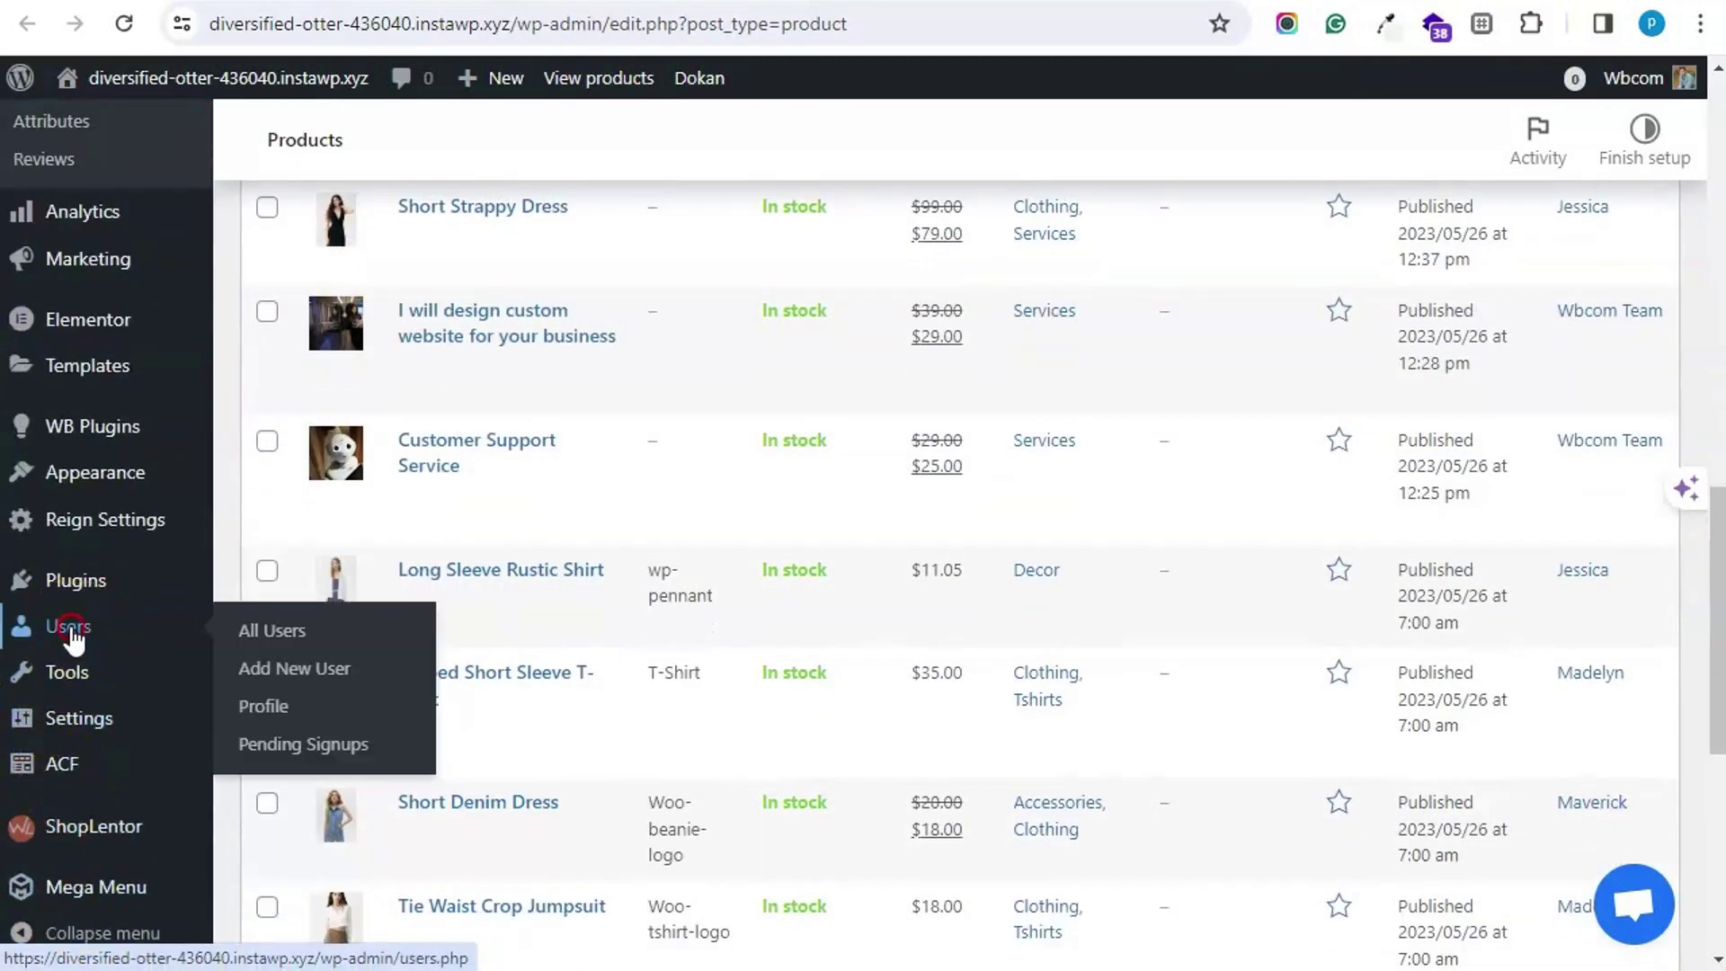
{"action": "left_click", "coordinate": [70, 626]}
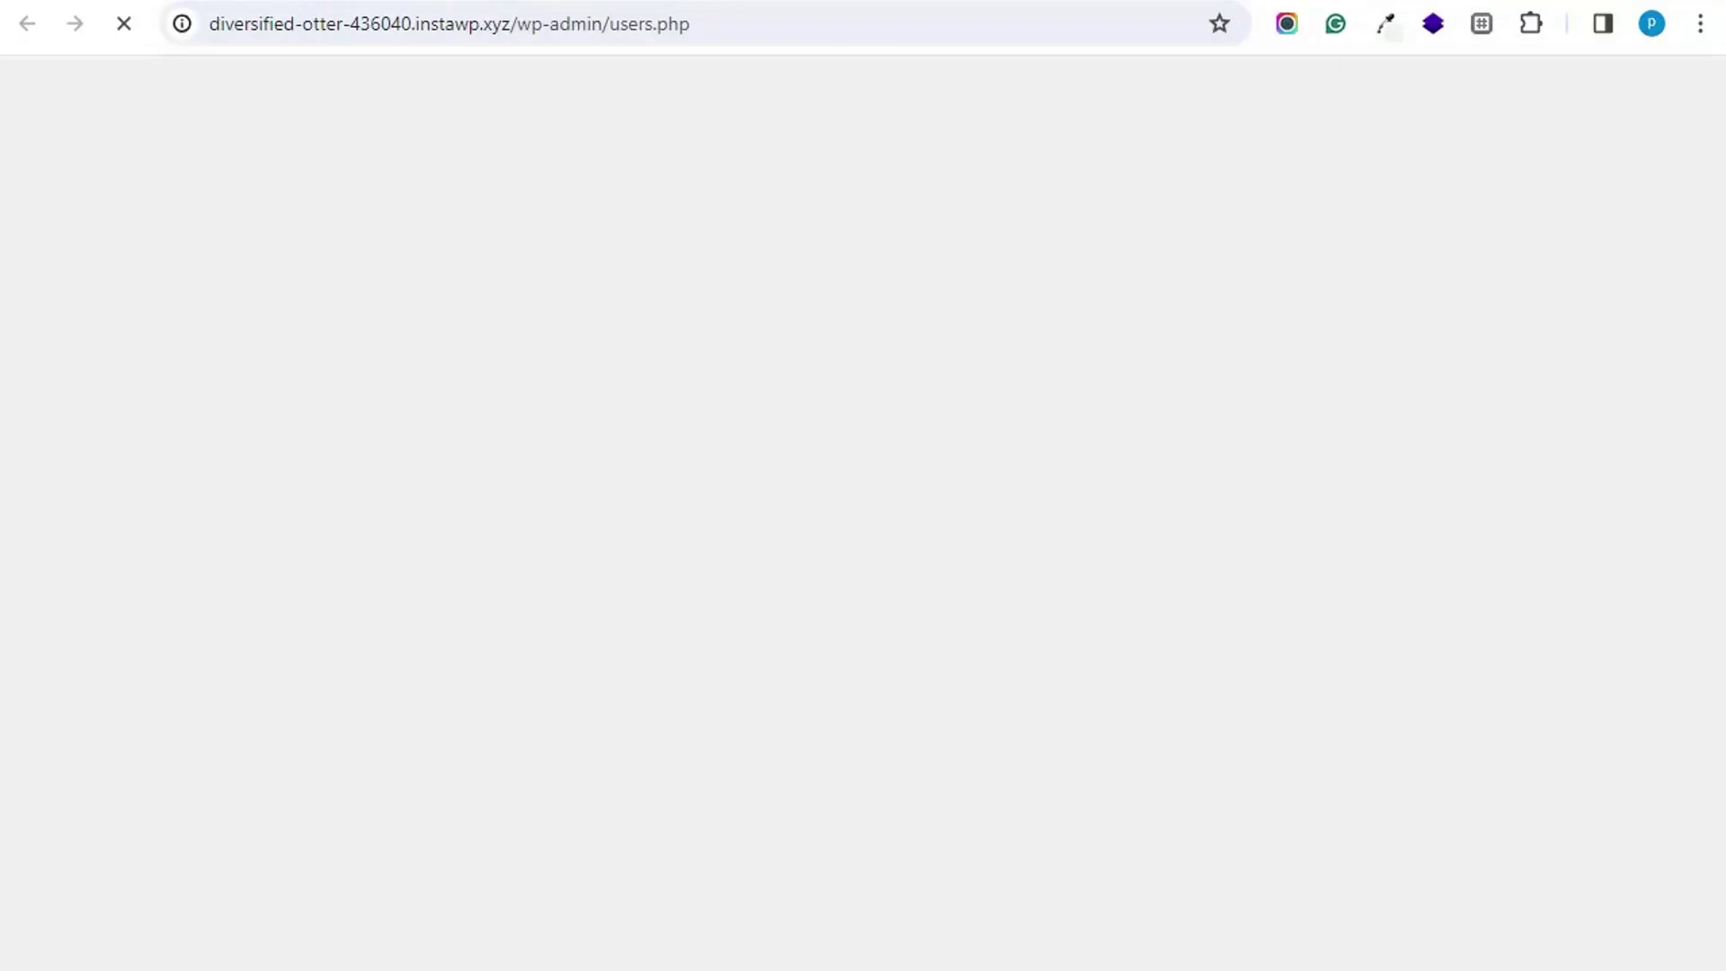
{"action": "scroll", "coordinate": [752, 463], "scroll_direction": "down", "scroll_amount": 5}
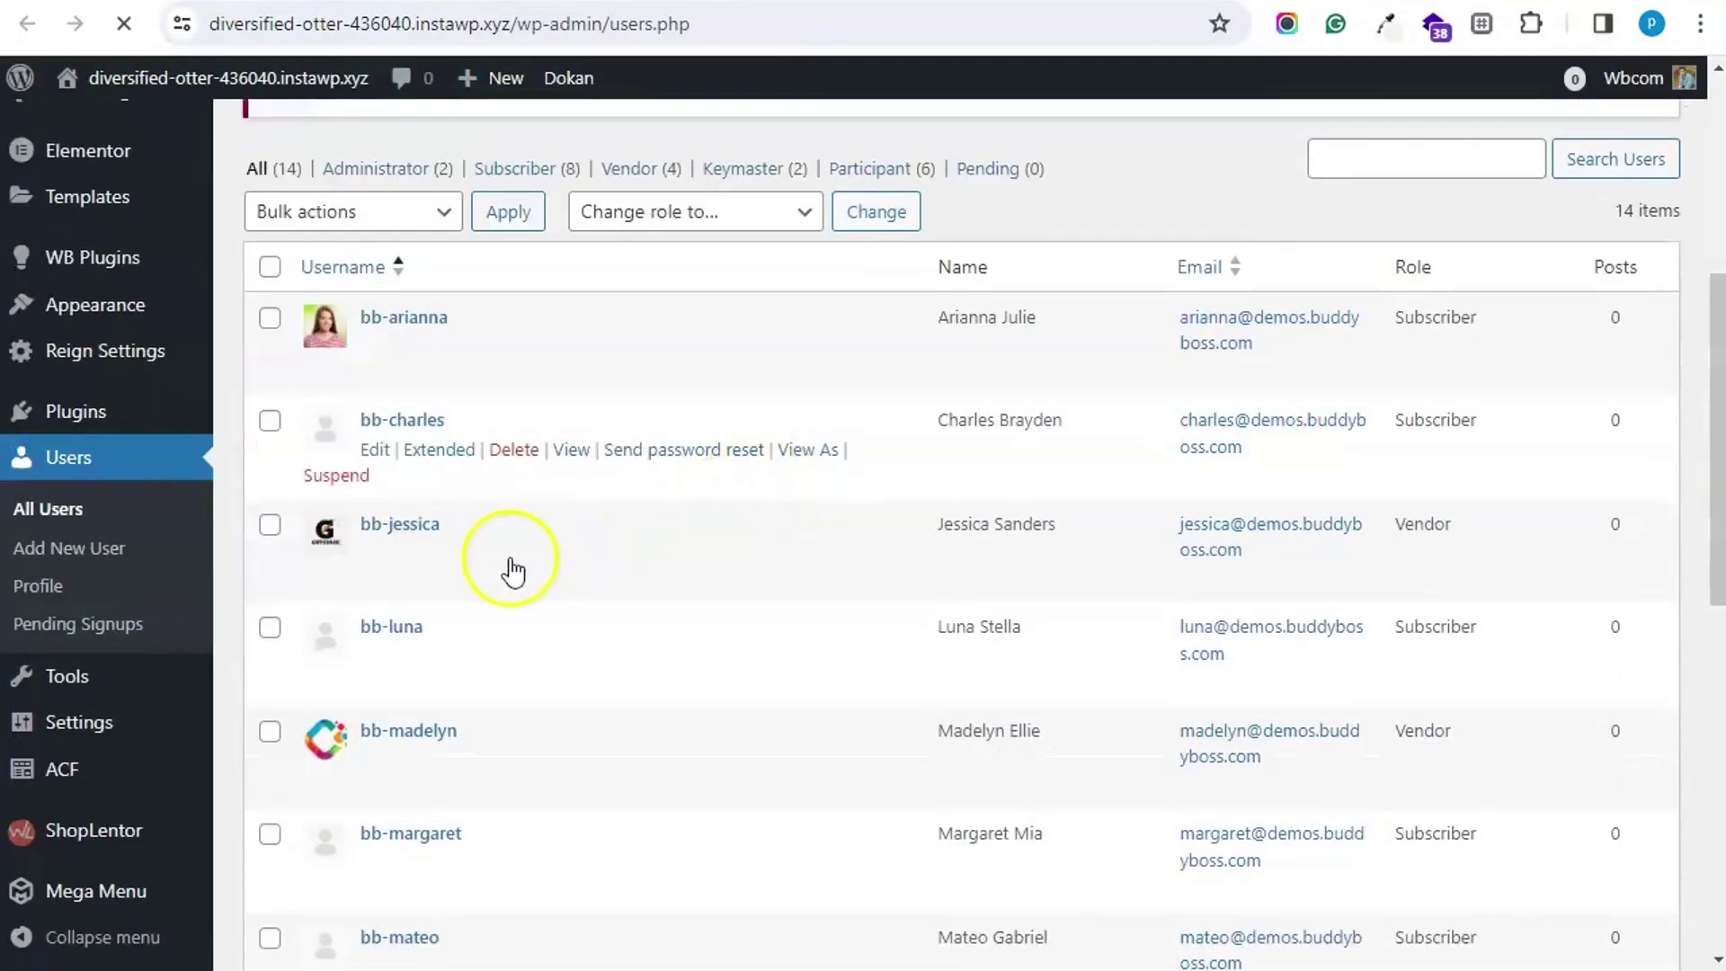
{"action": "left_click", "coordinate": [806, 553]}
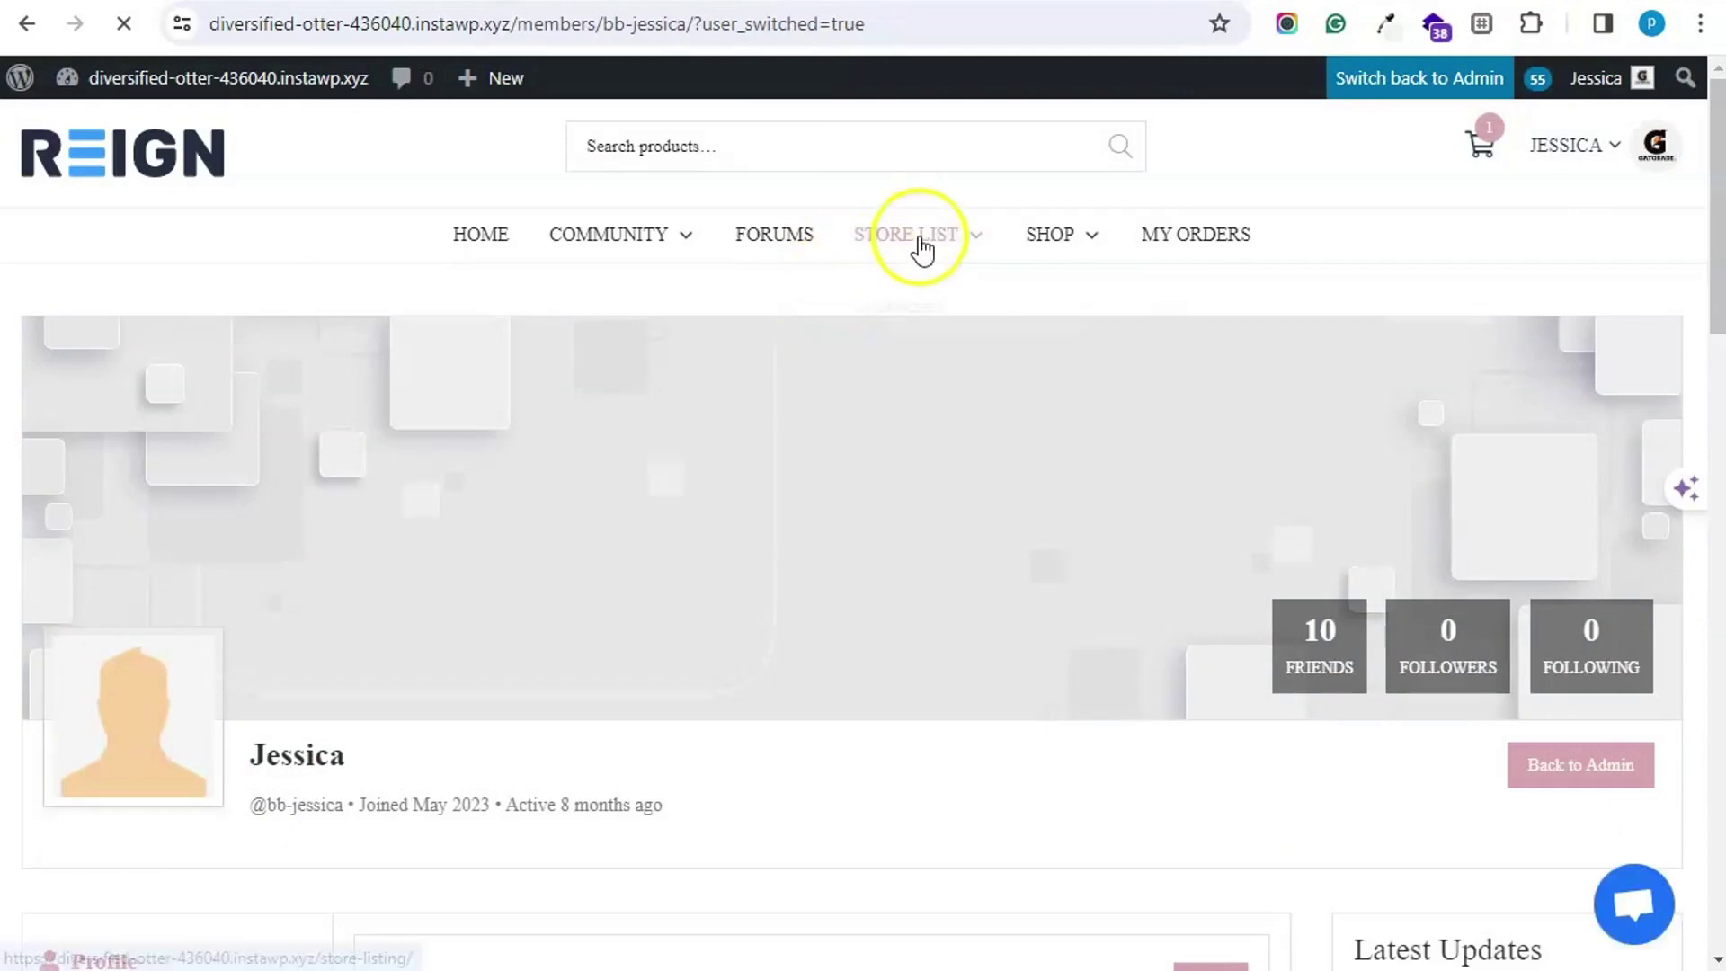
Step: Open the vendor dashboard's product list and check the status of the WordPress Product testing product
{"action": "mouse_move", "coordinate": [922, 250]}
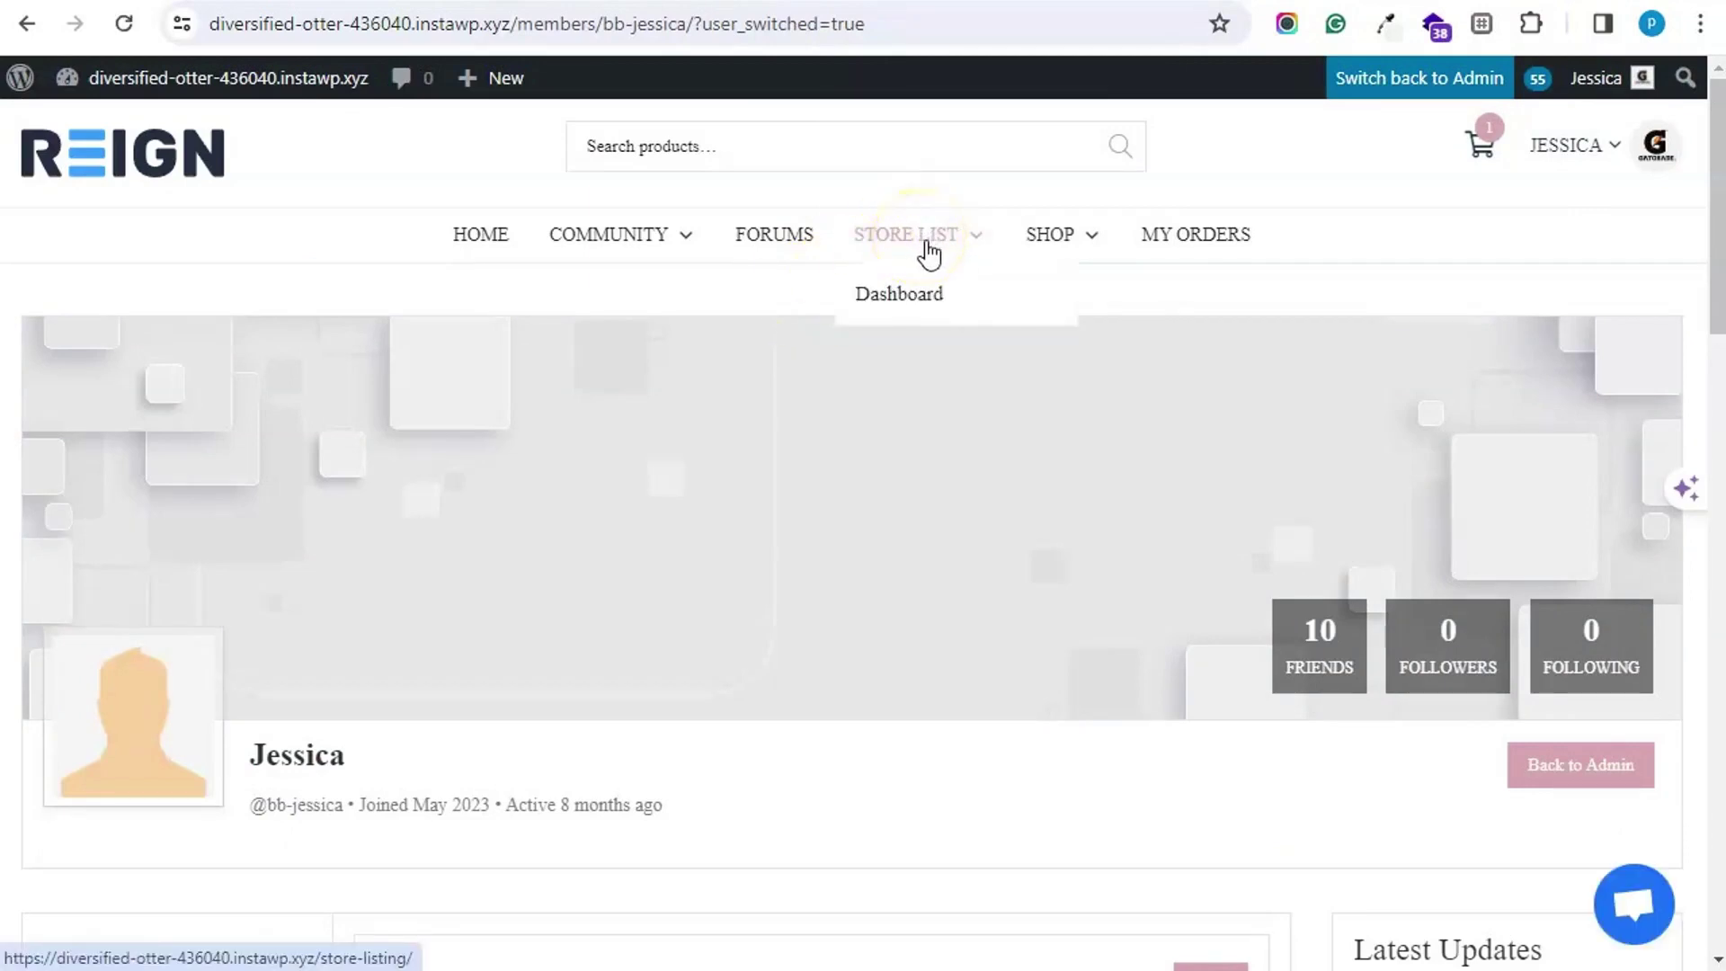
{"action": "left_click", "coordinate": [918, 304]}
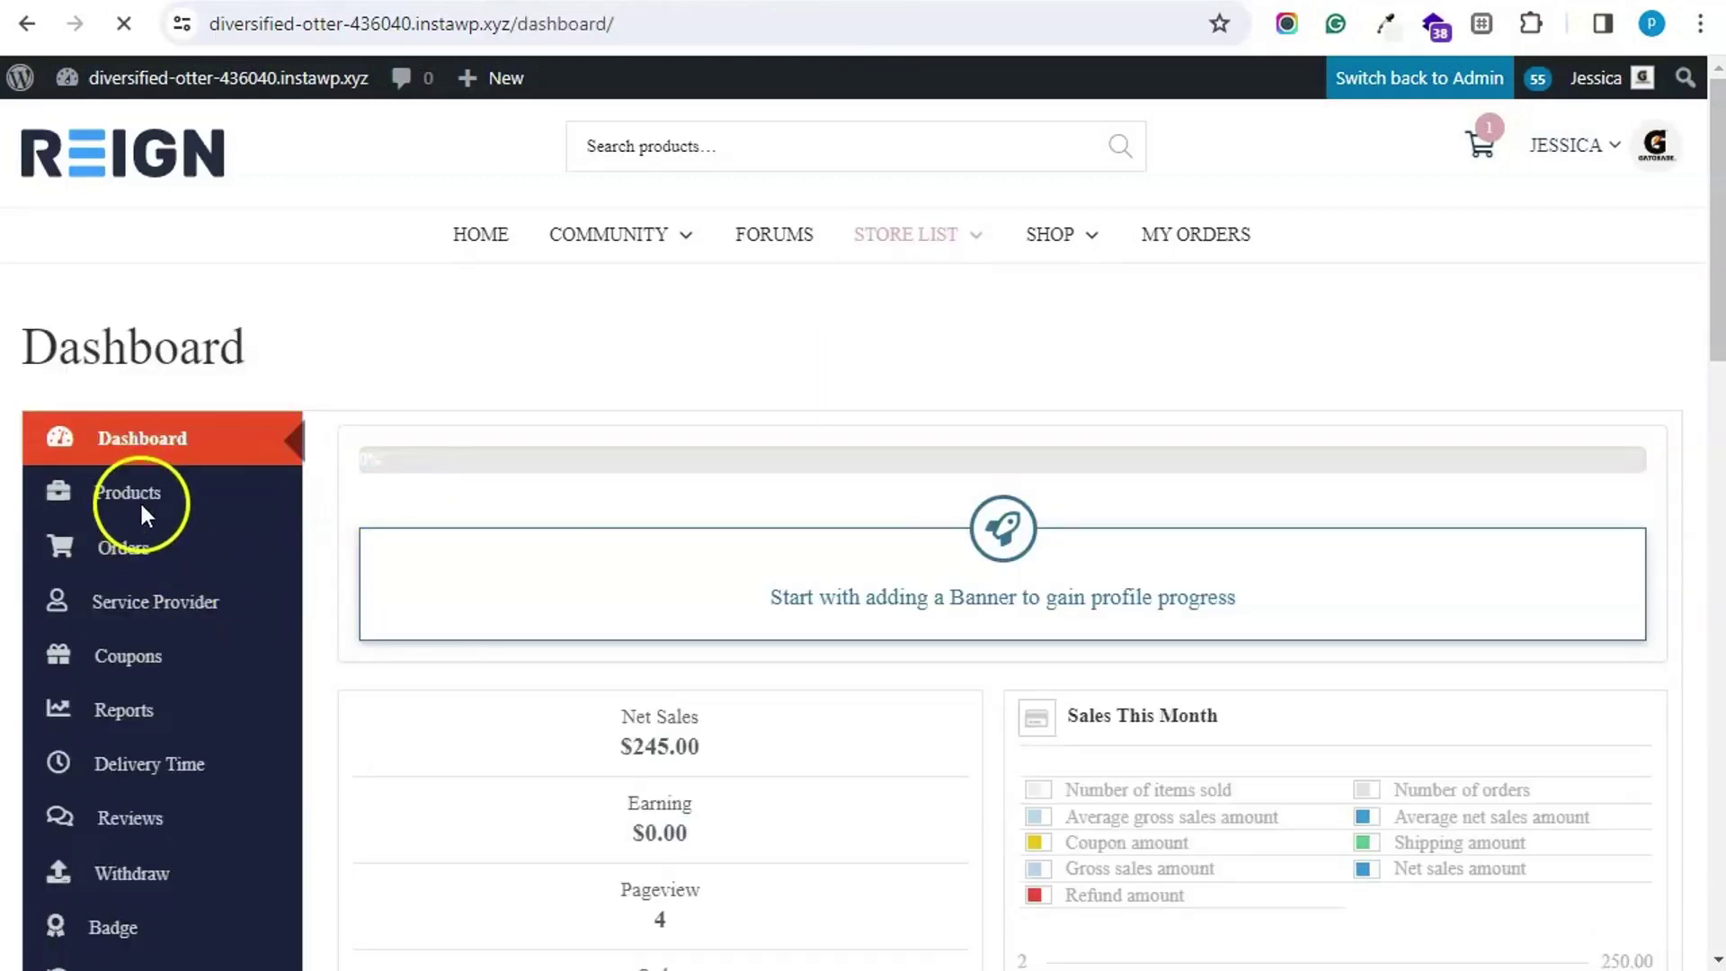
{"action": "left_click", "coordinate": [141, 497]}
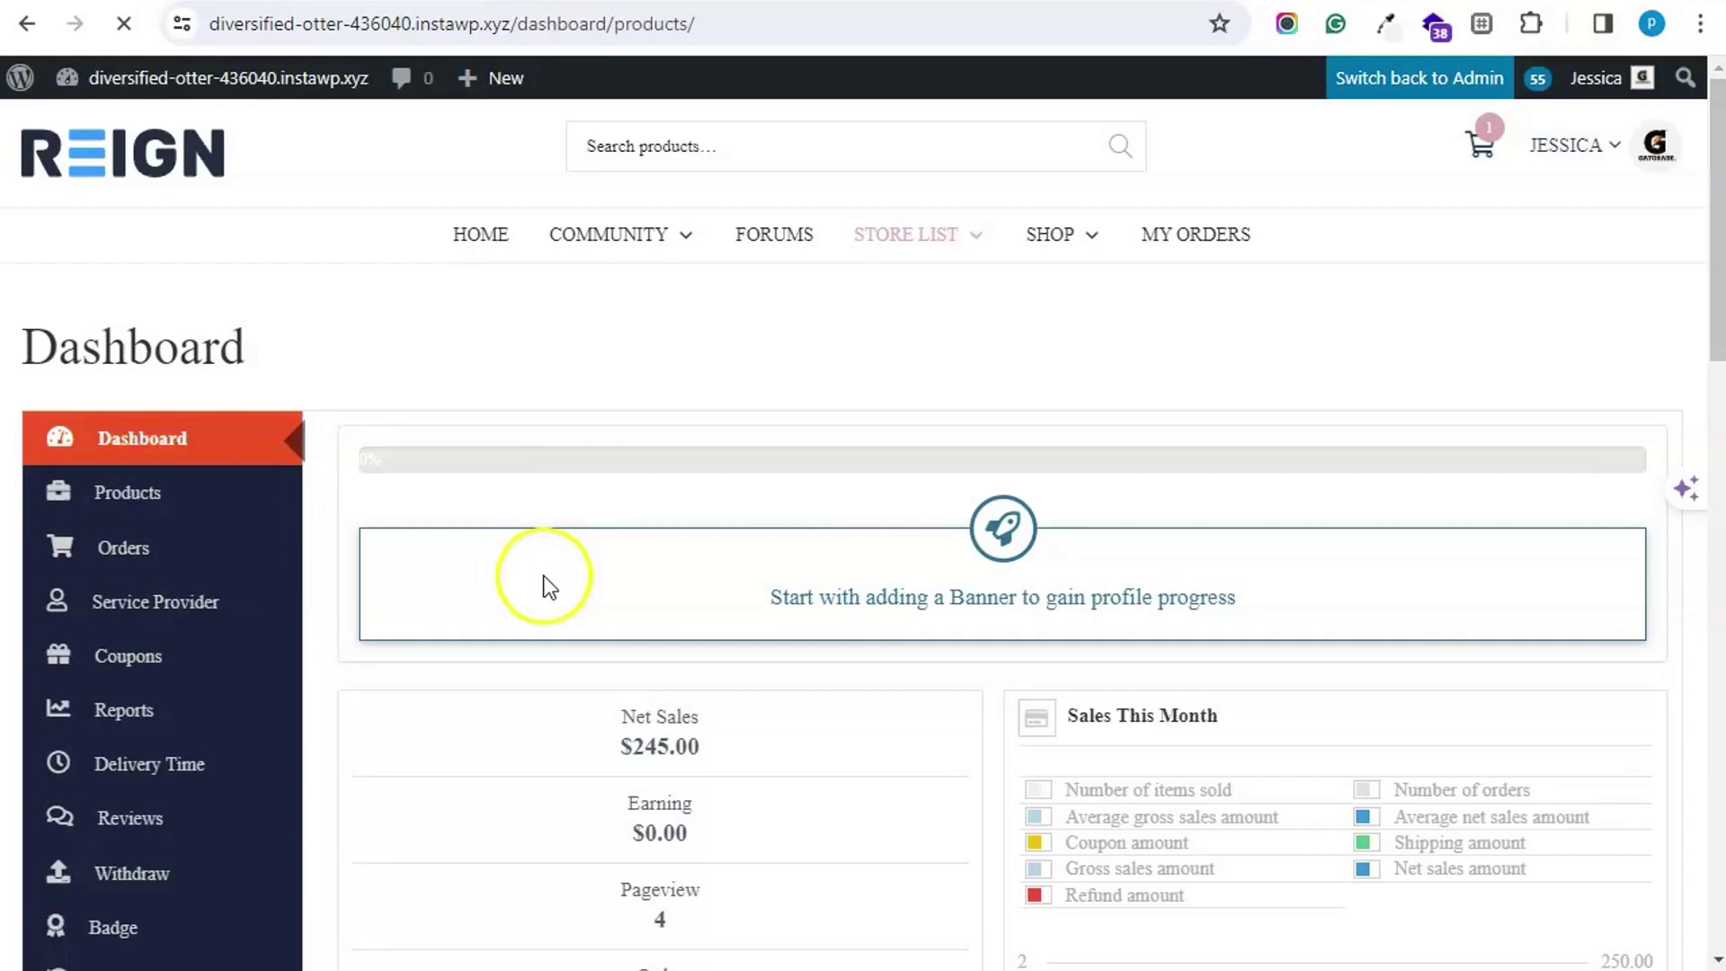
{"action": "scroll", "coordinate": [542, 593], "scroll_direction": "down", "scroll_amount": 5}
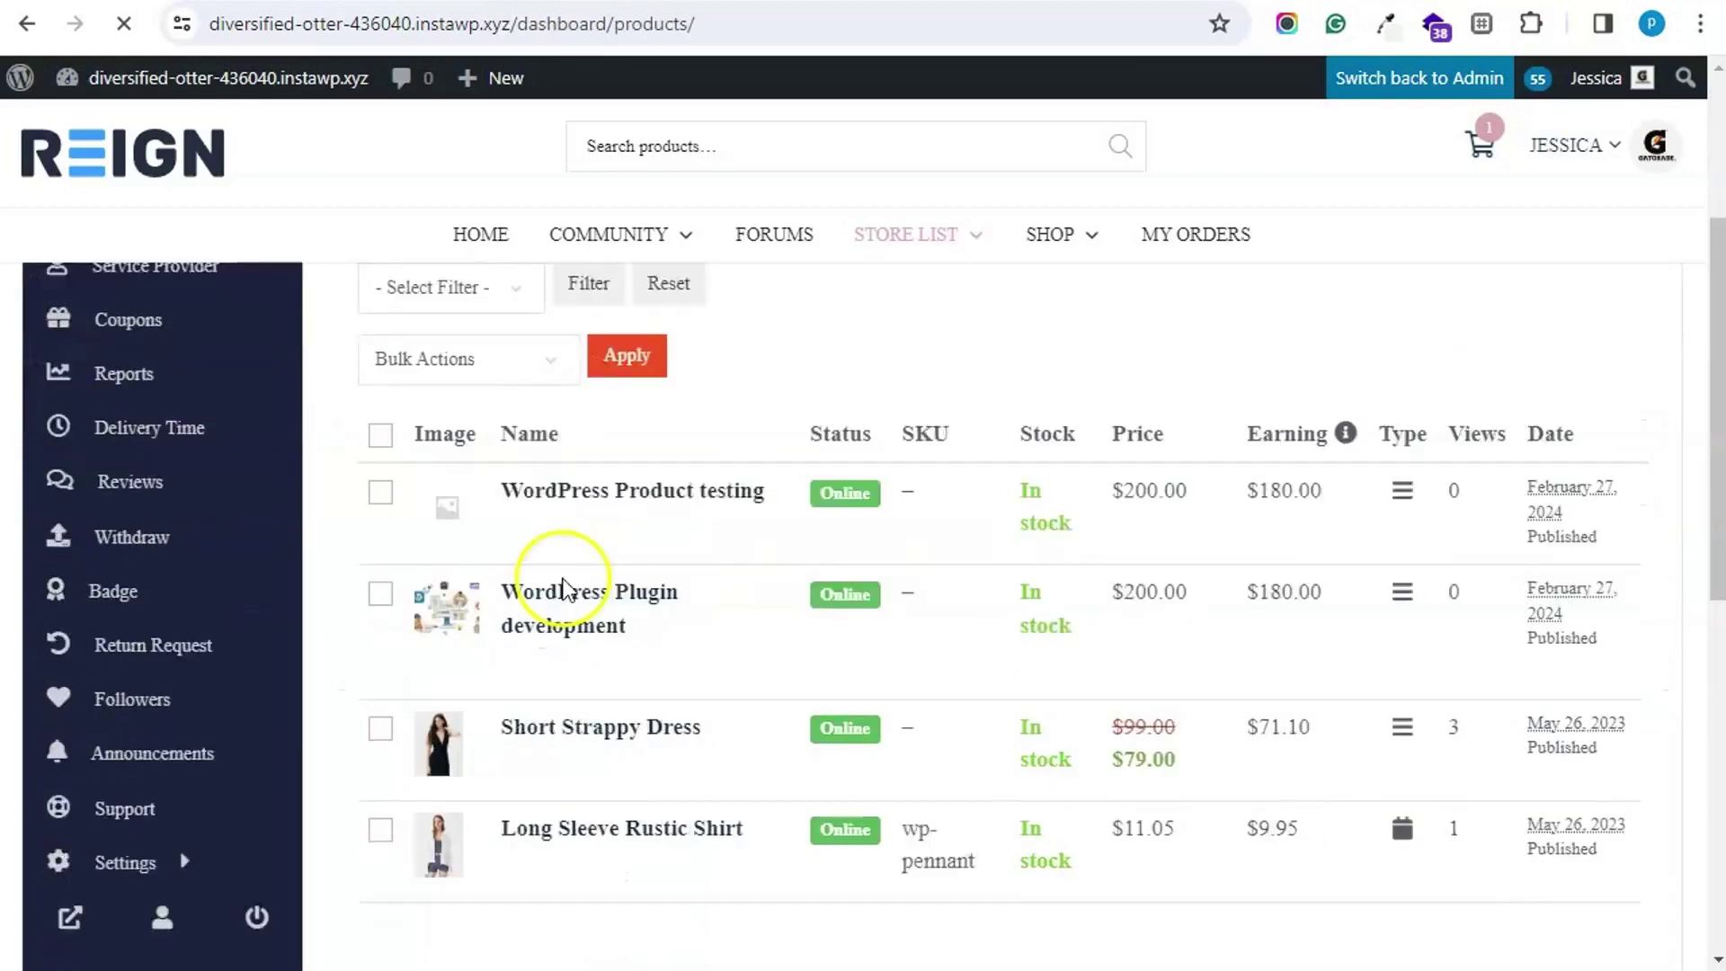
{"action": "scroll", "coordinate": [697, 449], "scroll_direction": "up", "scroll_amount": 5}
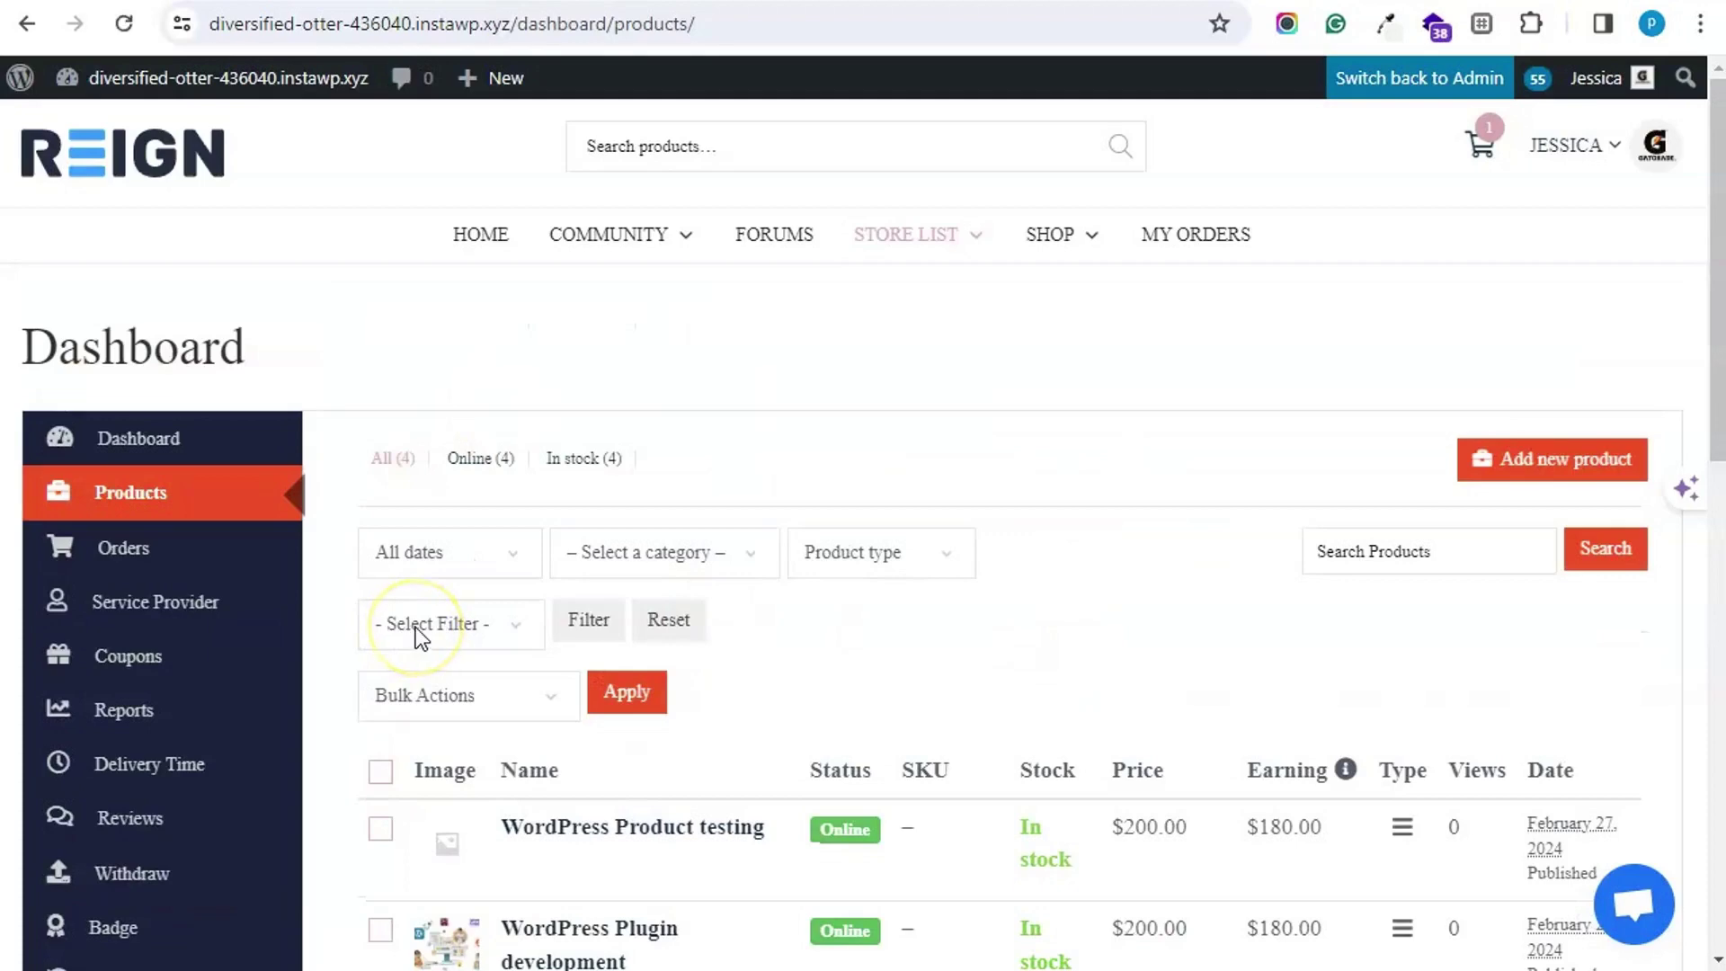
{"action": "scroll", "coordinate": [449, 647], "scroll_direction": "down", "scroll_amount": 4}
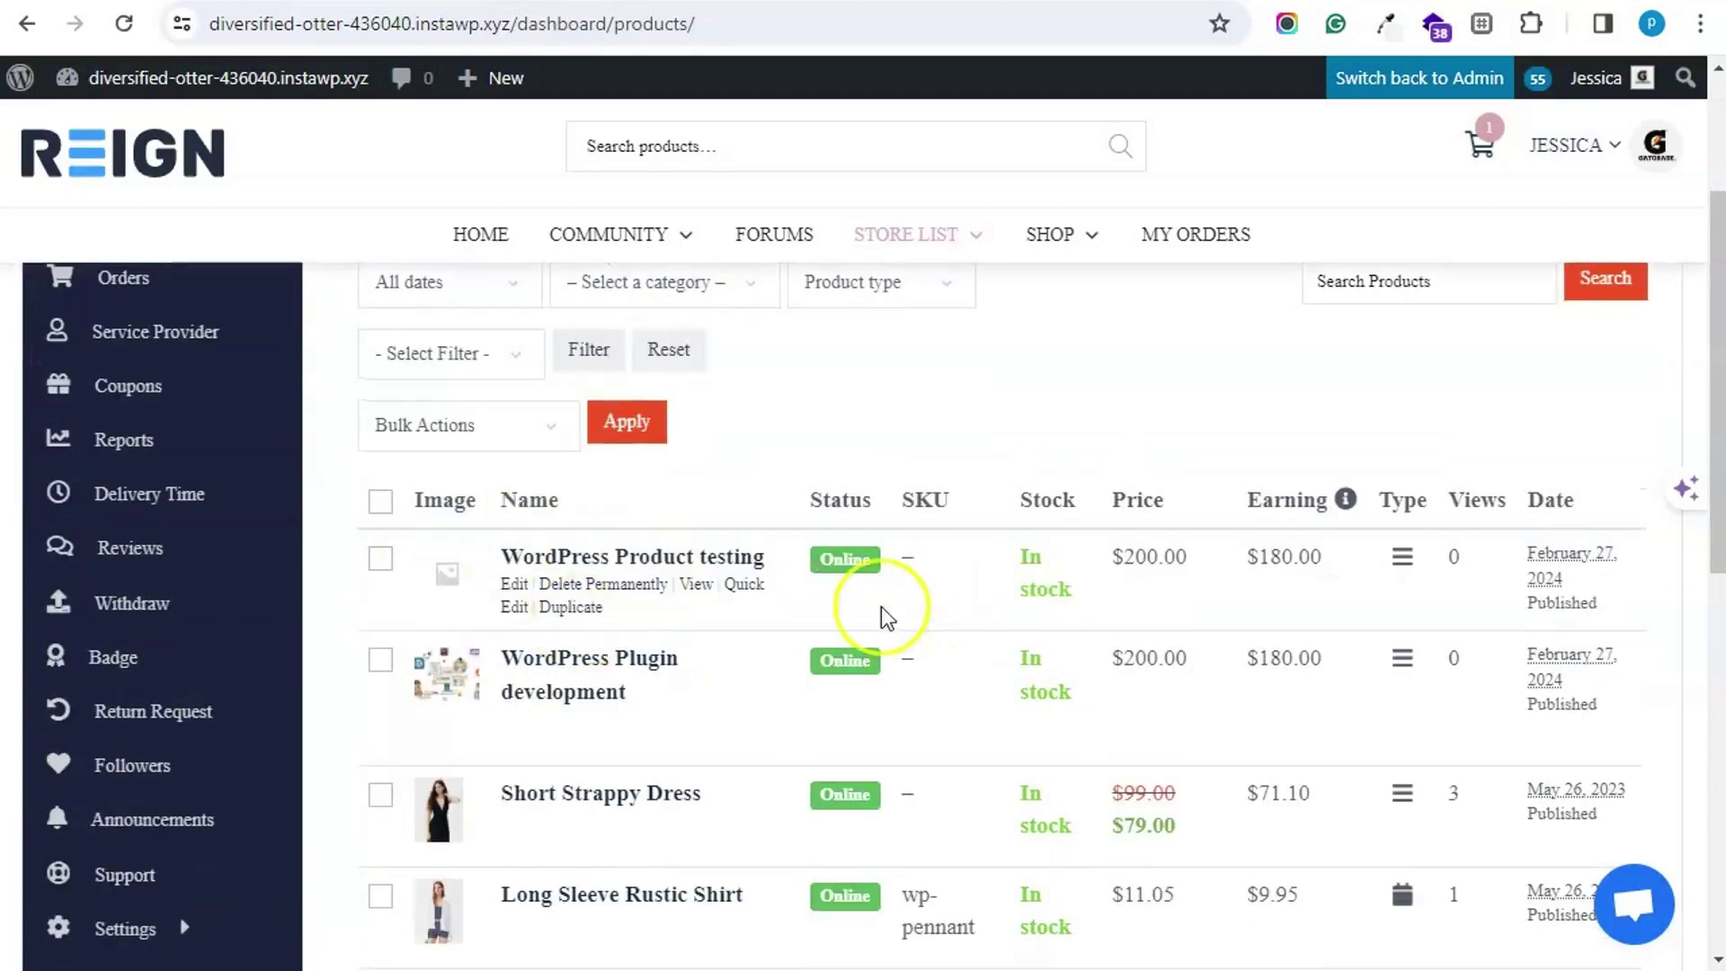
Step: Open the vendor's Service Provider page and look over the active service orders
{"action": "scroll", "coordinate": [719, 618], "scroll_direction": "up", "scroll_amount": 4}
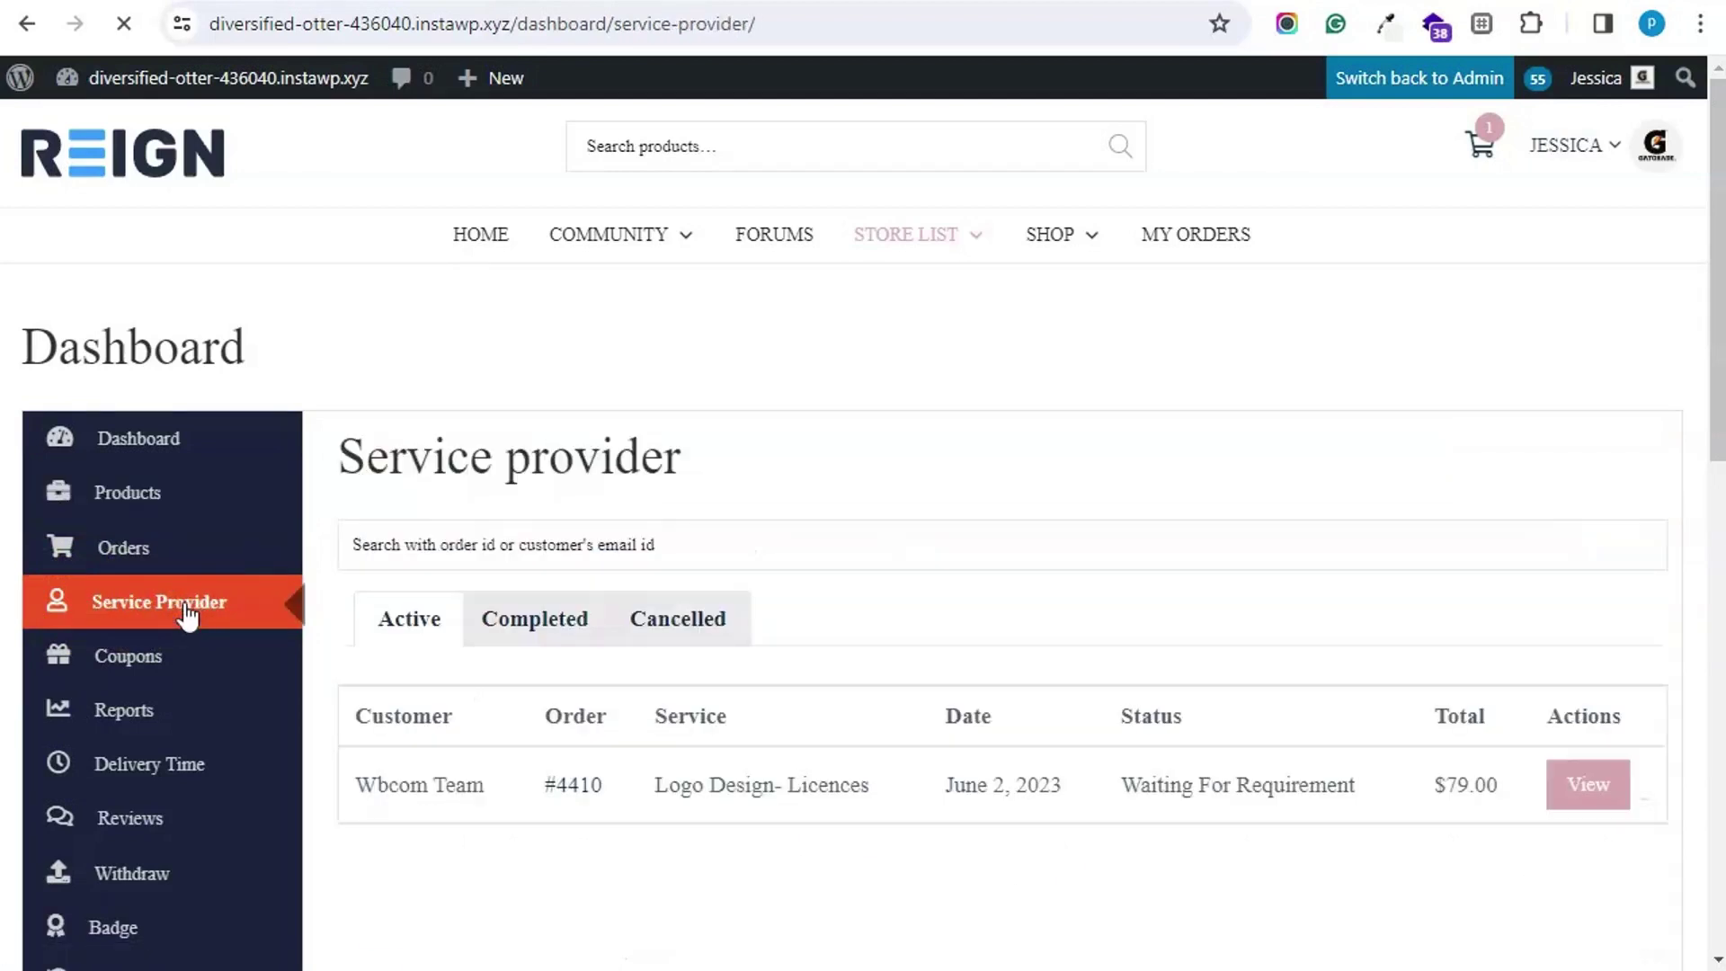
{"action": "left_click", "coordinate": [238, 614]}
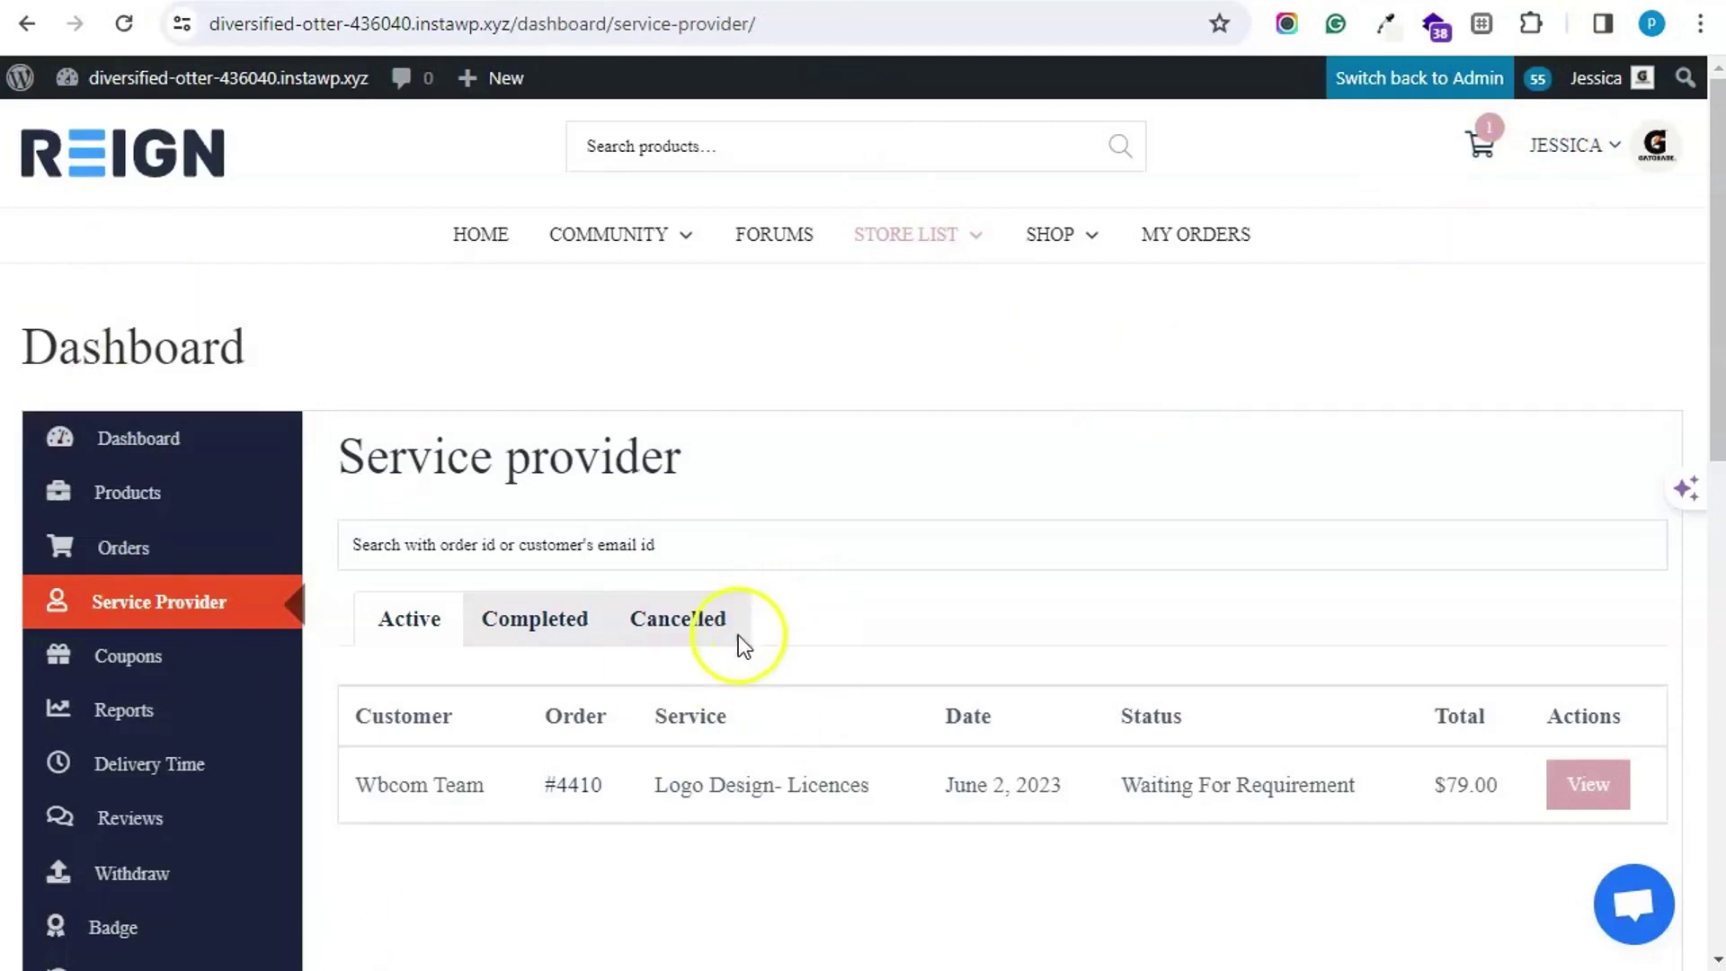
{"action": "scroll", "coordinate": [1038, 562], "scroll_direction": "down", "scroll_amount": 3}
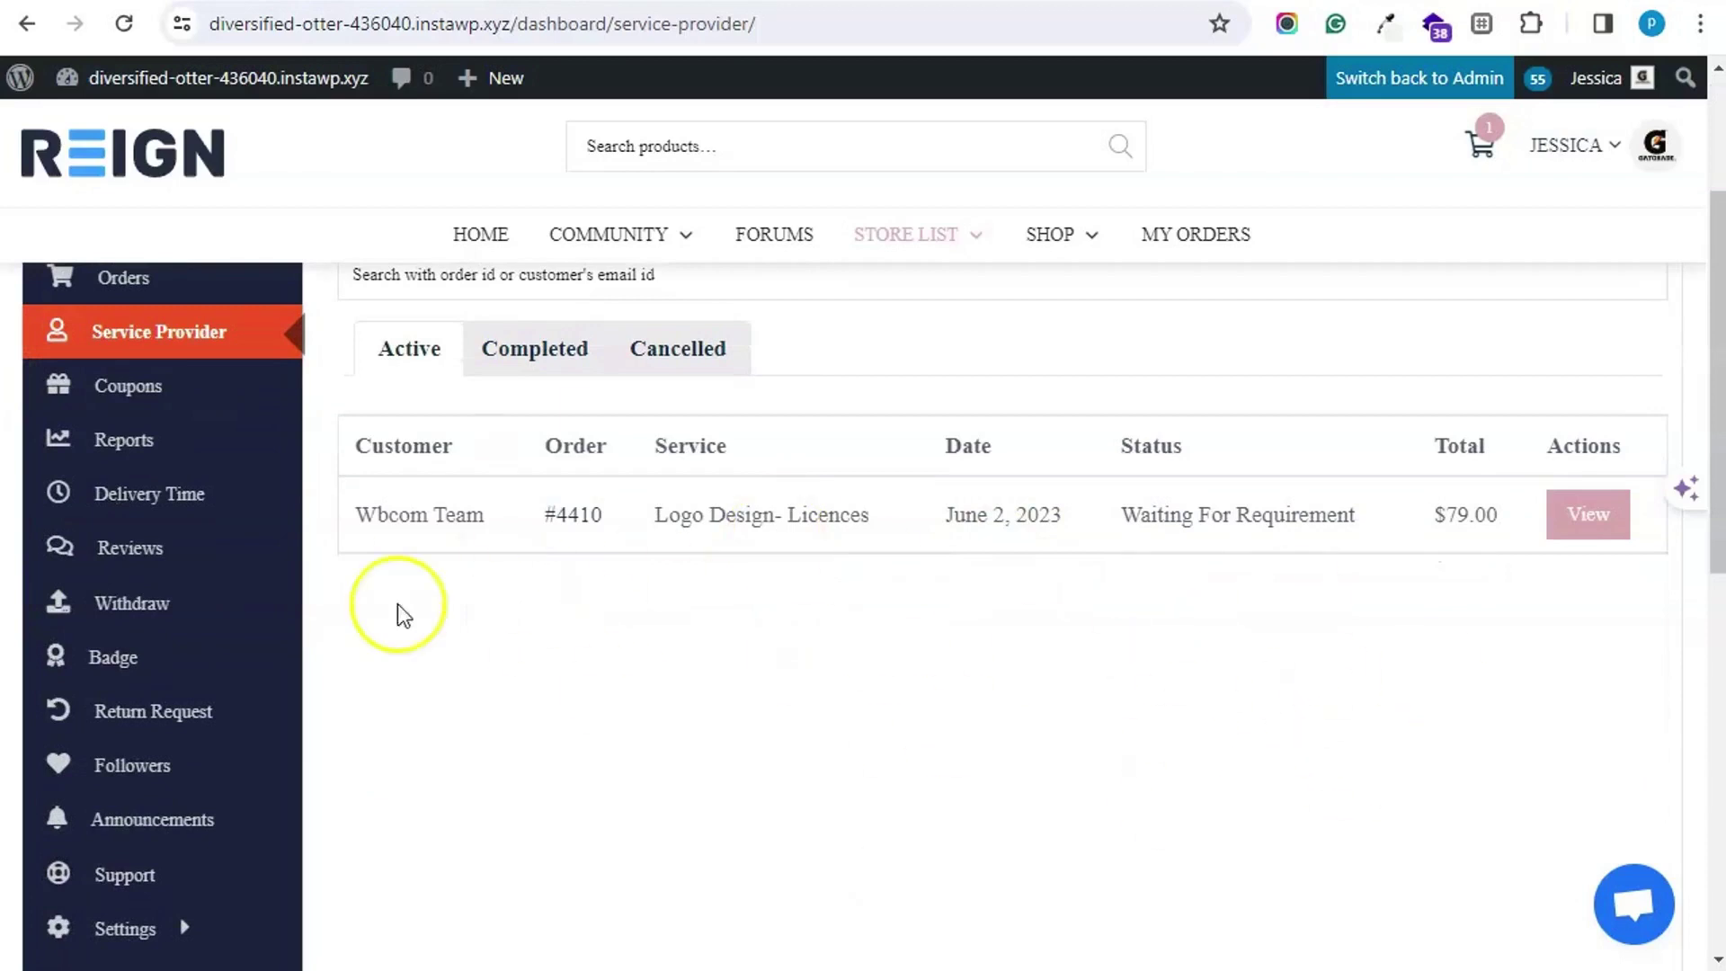
{"action": "scroll", "coordinate": [854, 755], "scroll_direction": "up", "scroll_amount": 3}
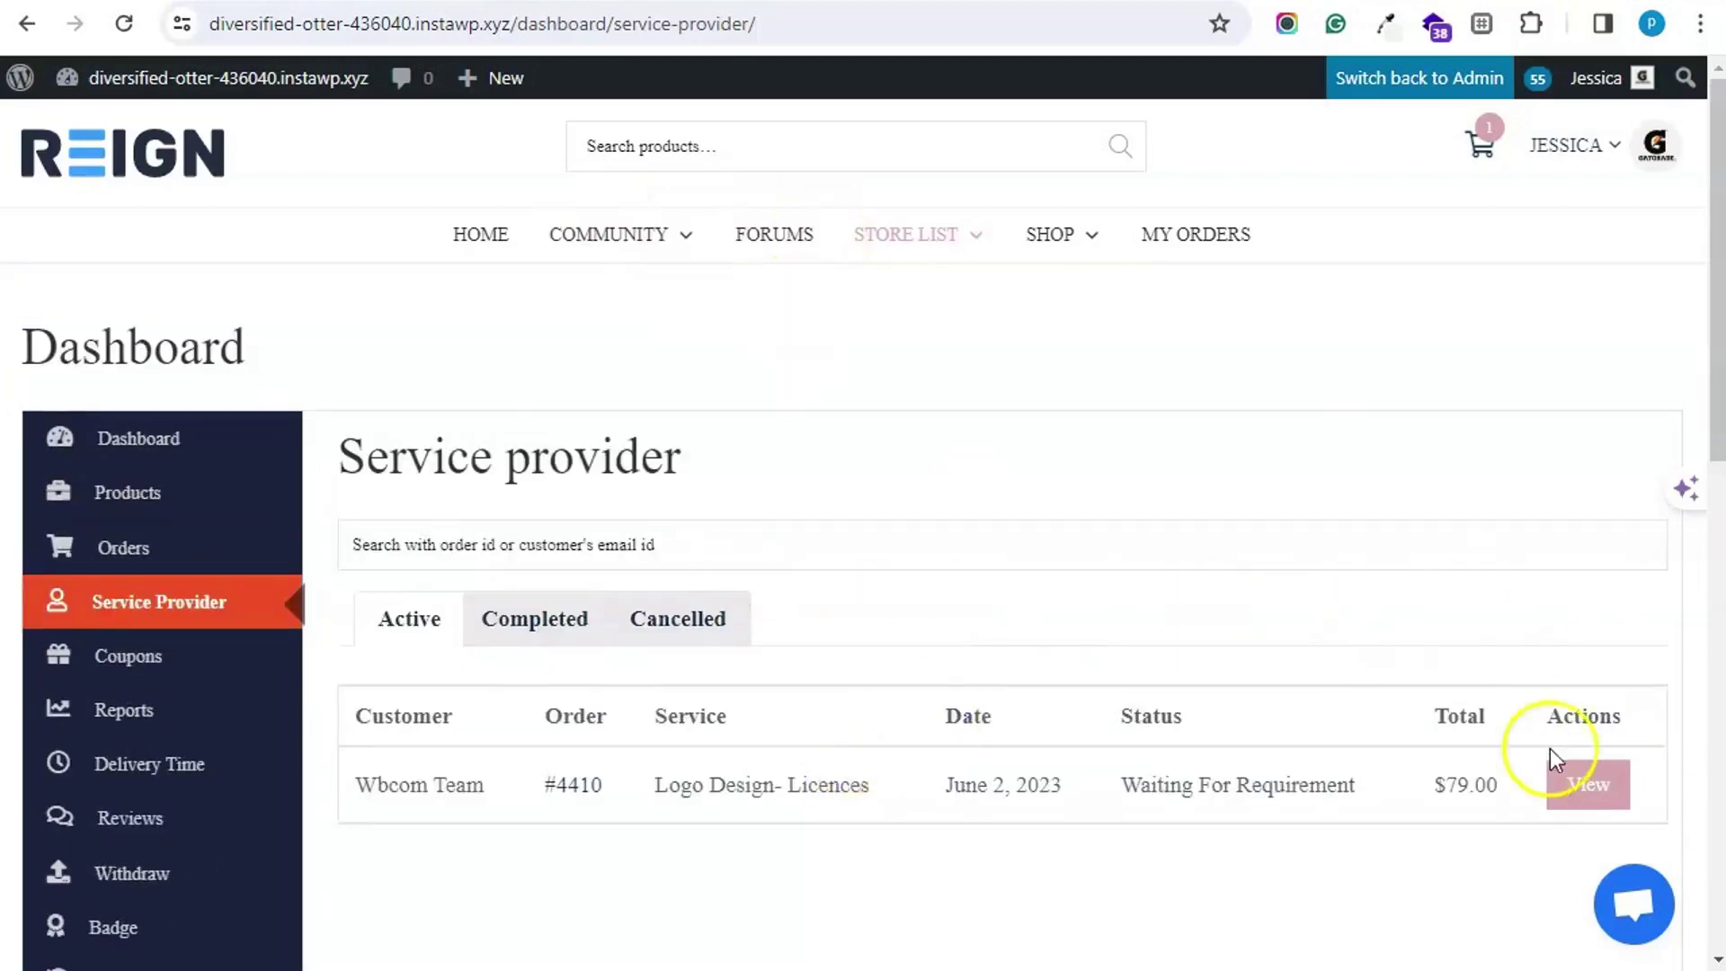
Step: Switch back to the admin account, leaving the page without saving, and open the WordPress admin dashboard
{"action": "left_click", "coordinate": [1409, 79]}
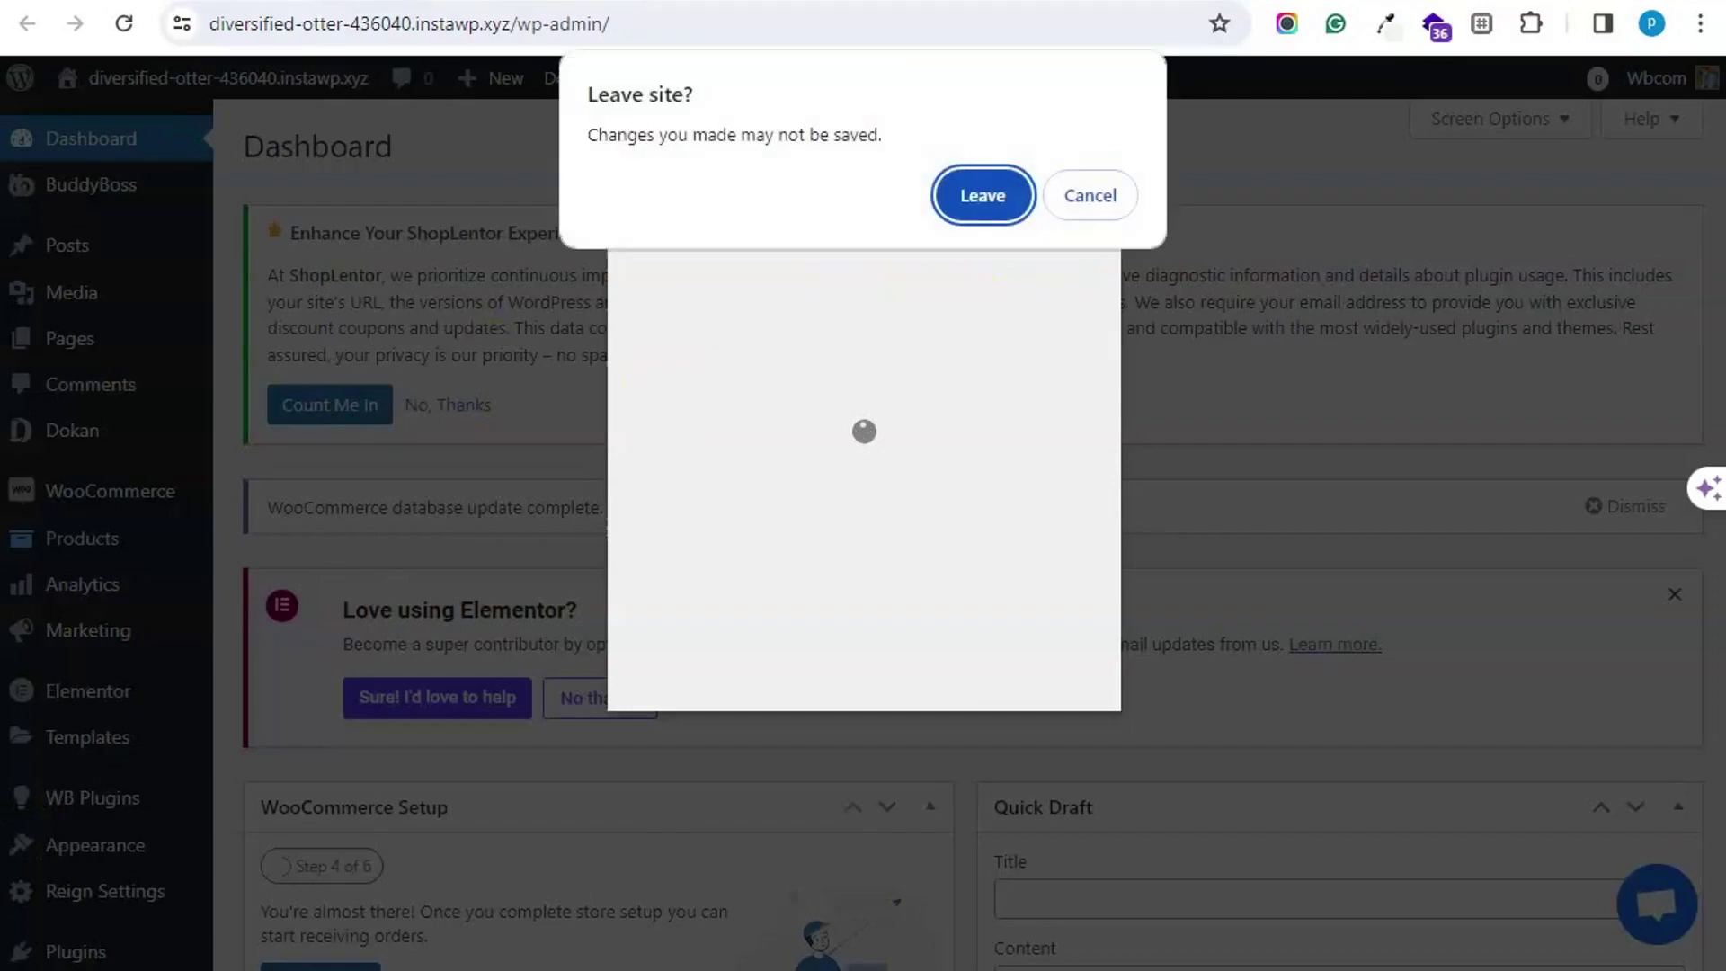
{"action": "left_click", "coordinate": [986, 192]}
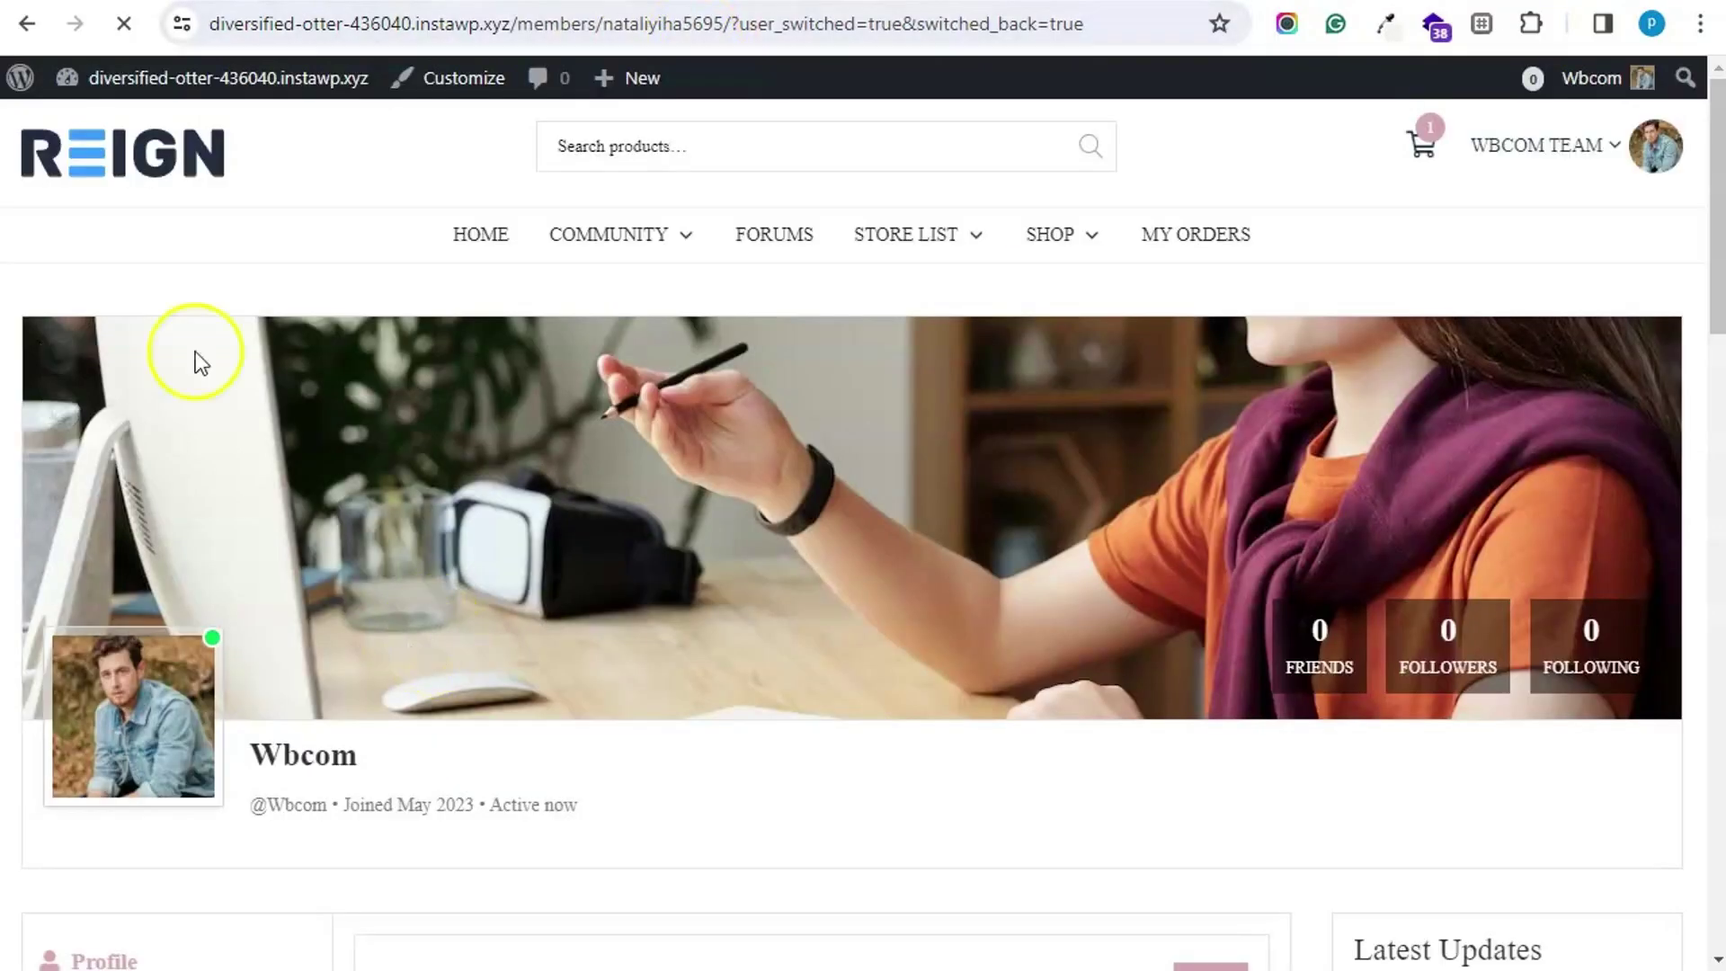
{"action": "left_click", "coordinate": [170, 76]}
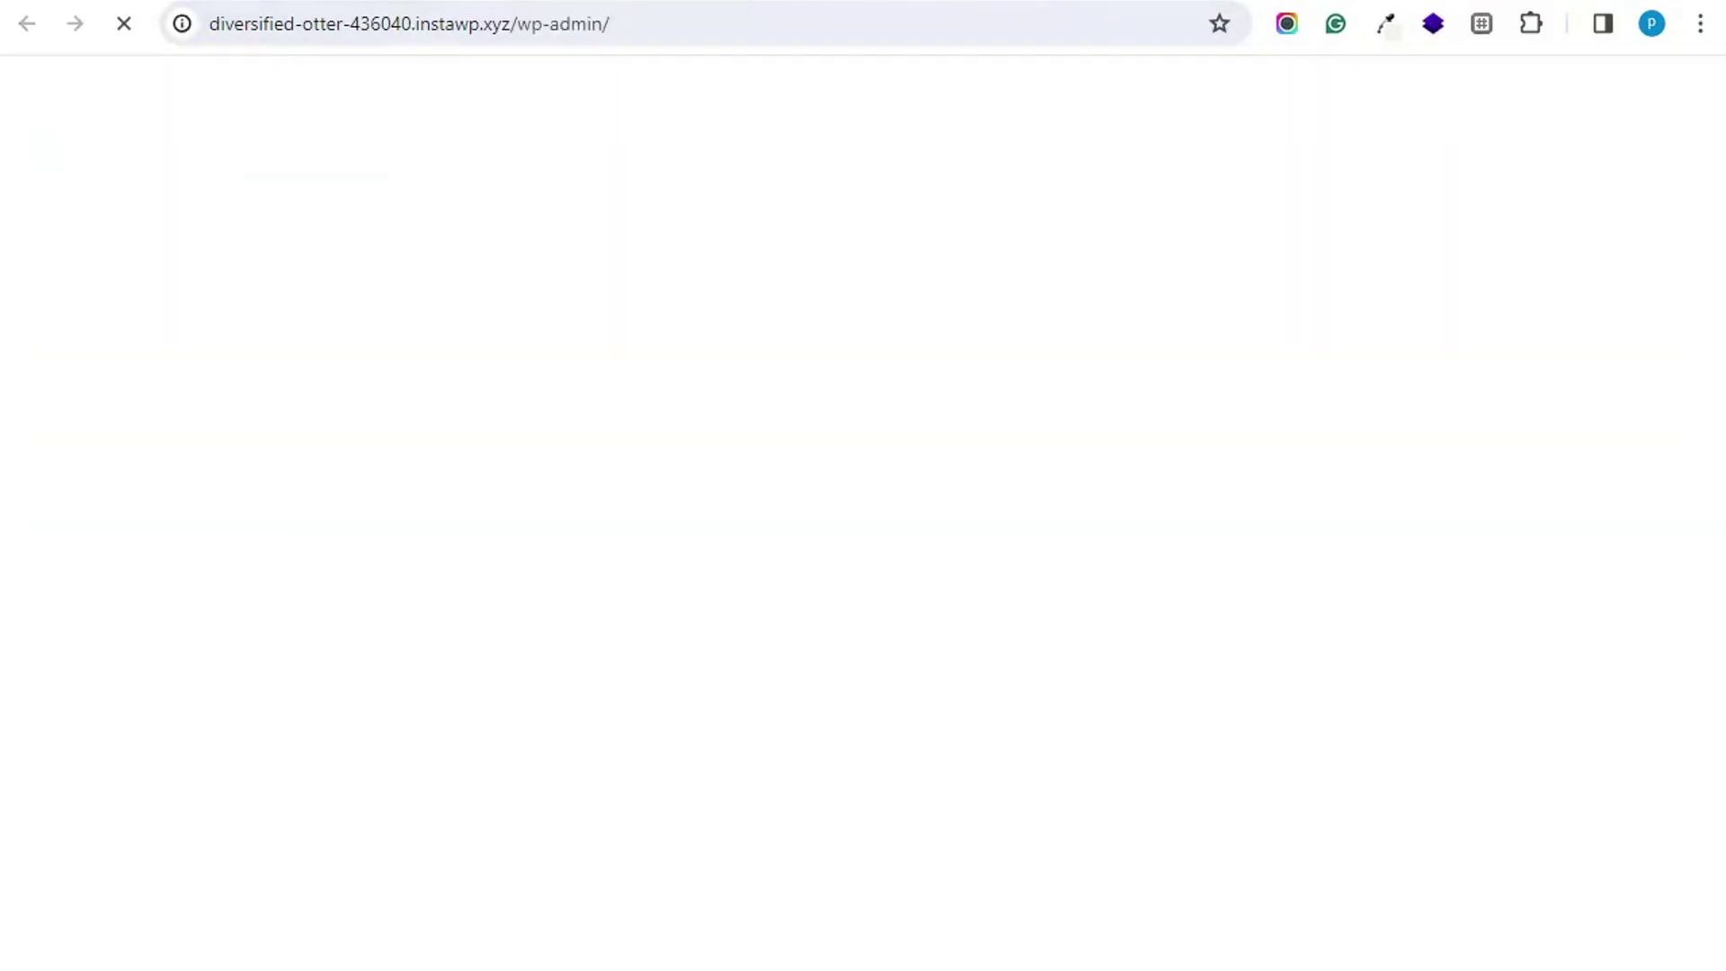
{"action": "scroll", "coordinate": [155, 692], "scroll_direction": "down", "scroll_amount": 5}
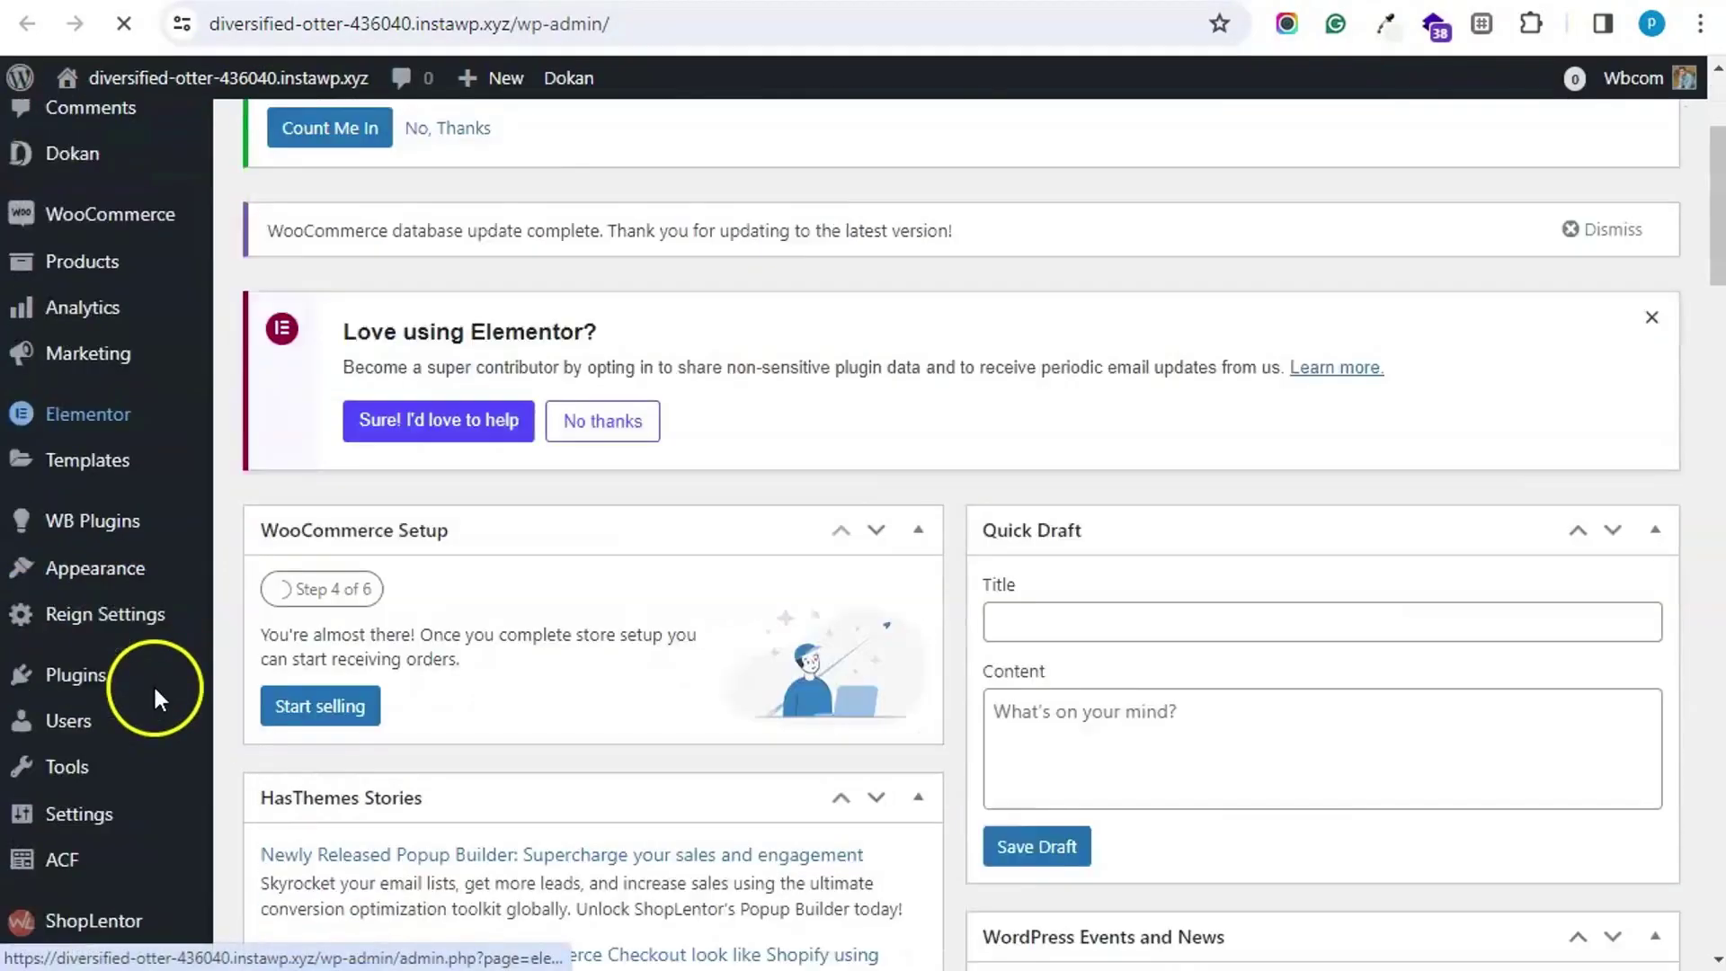
Step: Open the site's user list and switch to the first listed subscriber's account
{"action": "left_click", "coordinate": [72, 627]}
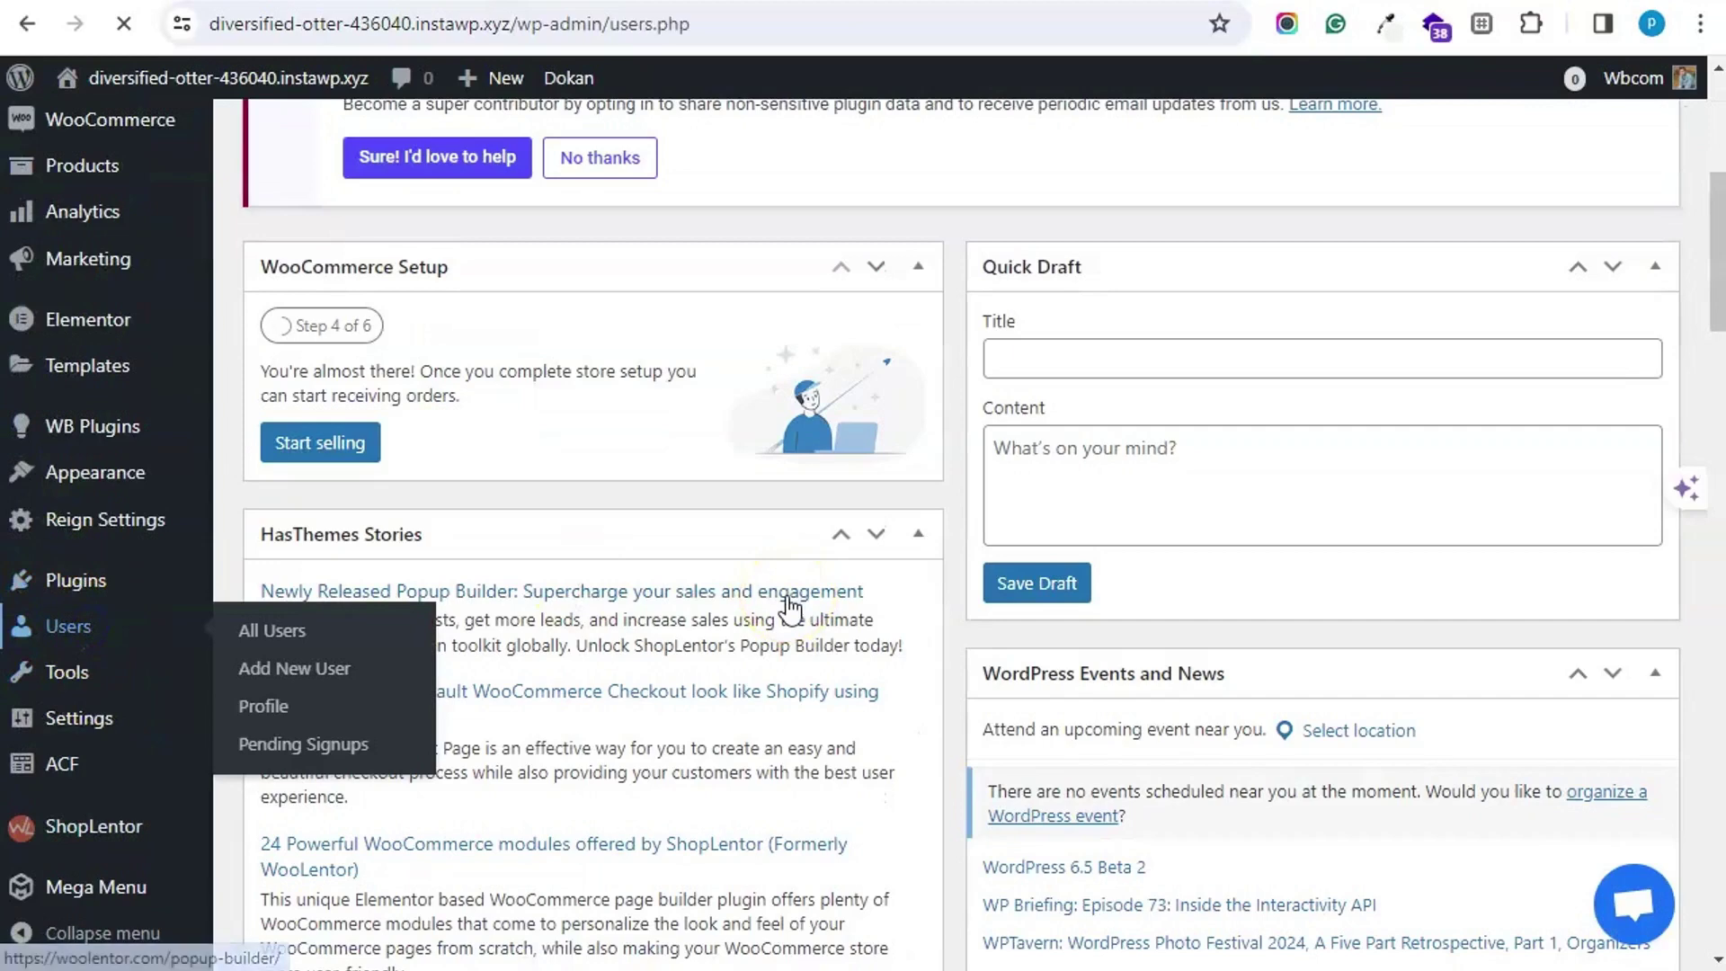
{"action": "scroll", "coordinate": [540, 548], "scroll_direction": "down", "scroll_amount": 4}
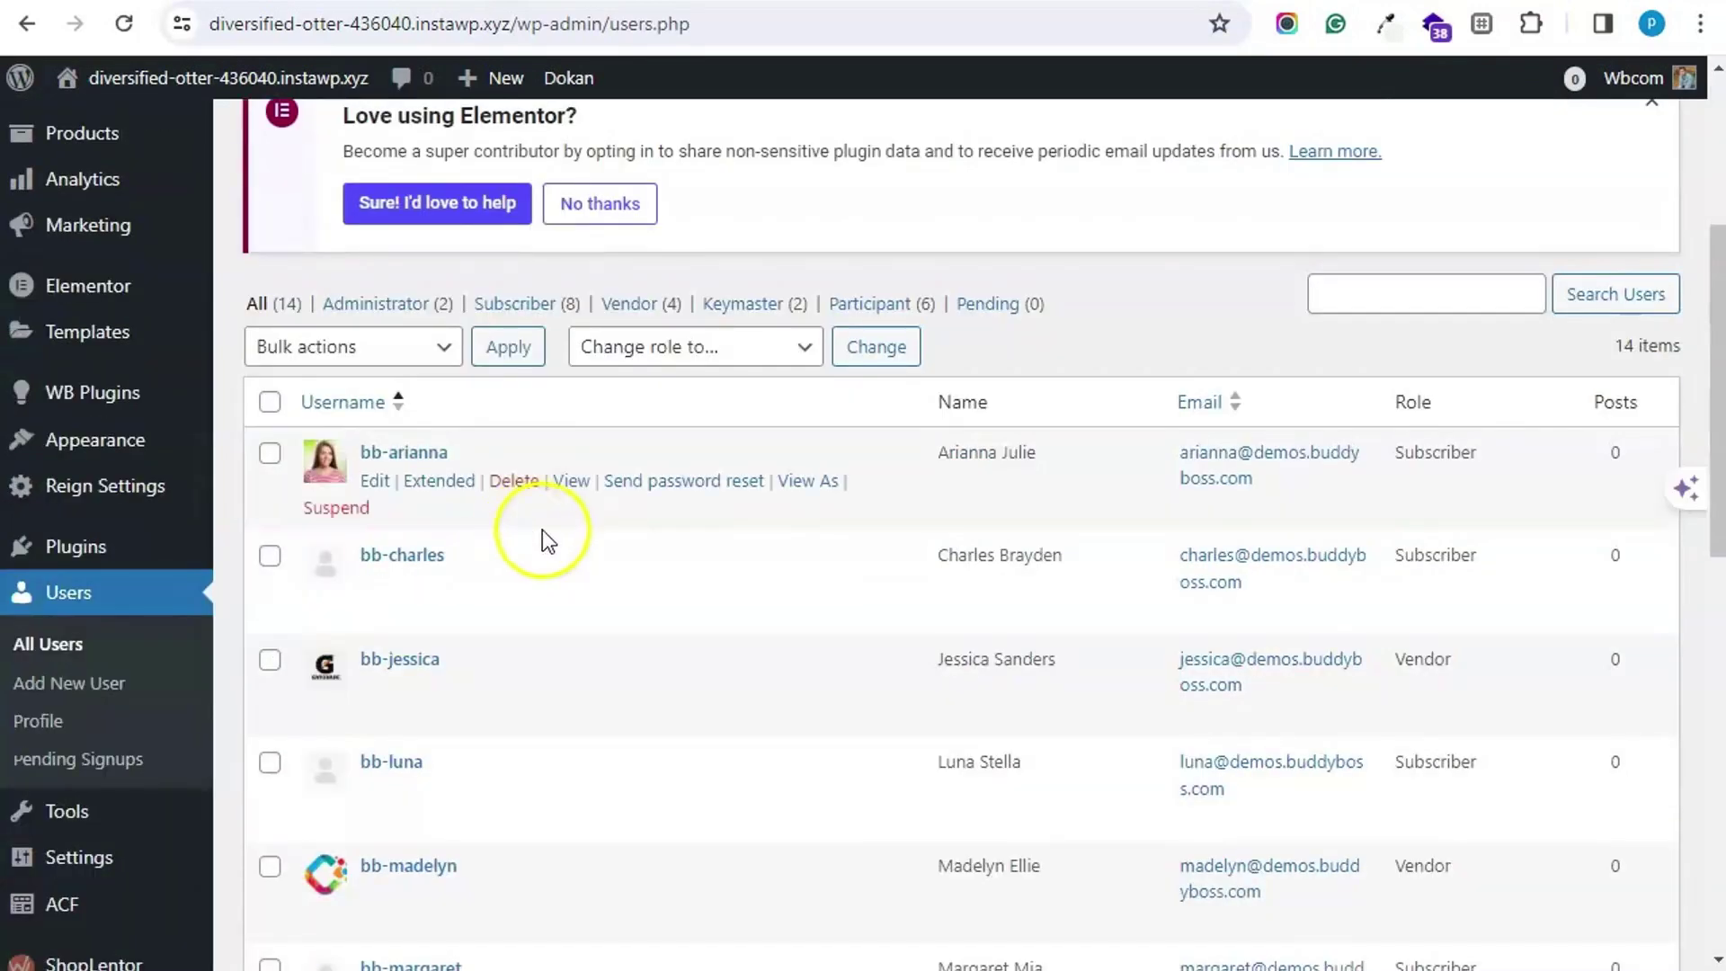
{"action": "left_click", "coordinate": [806, 481]}
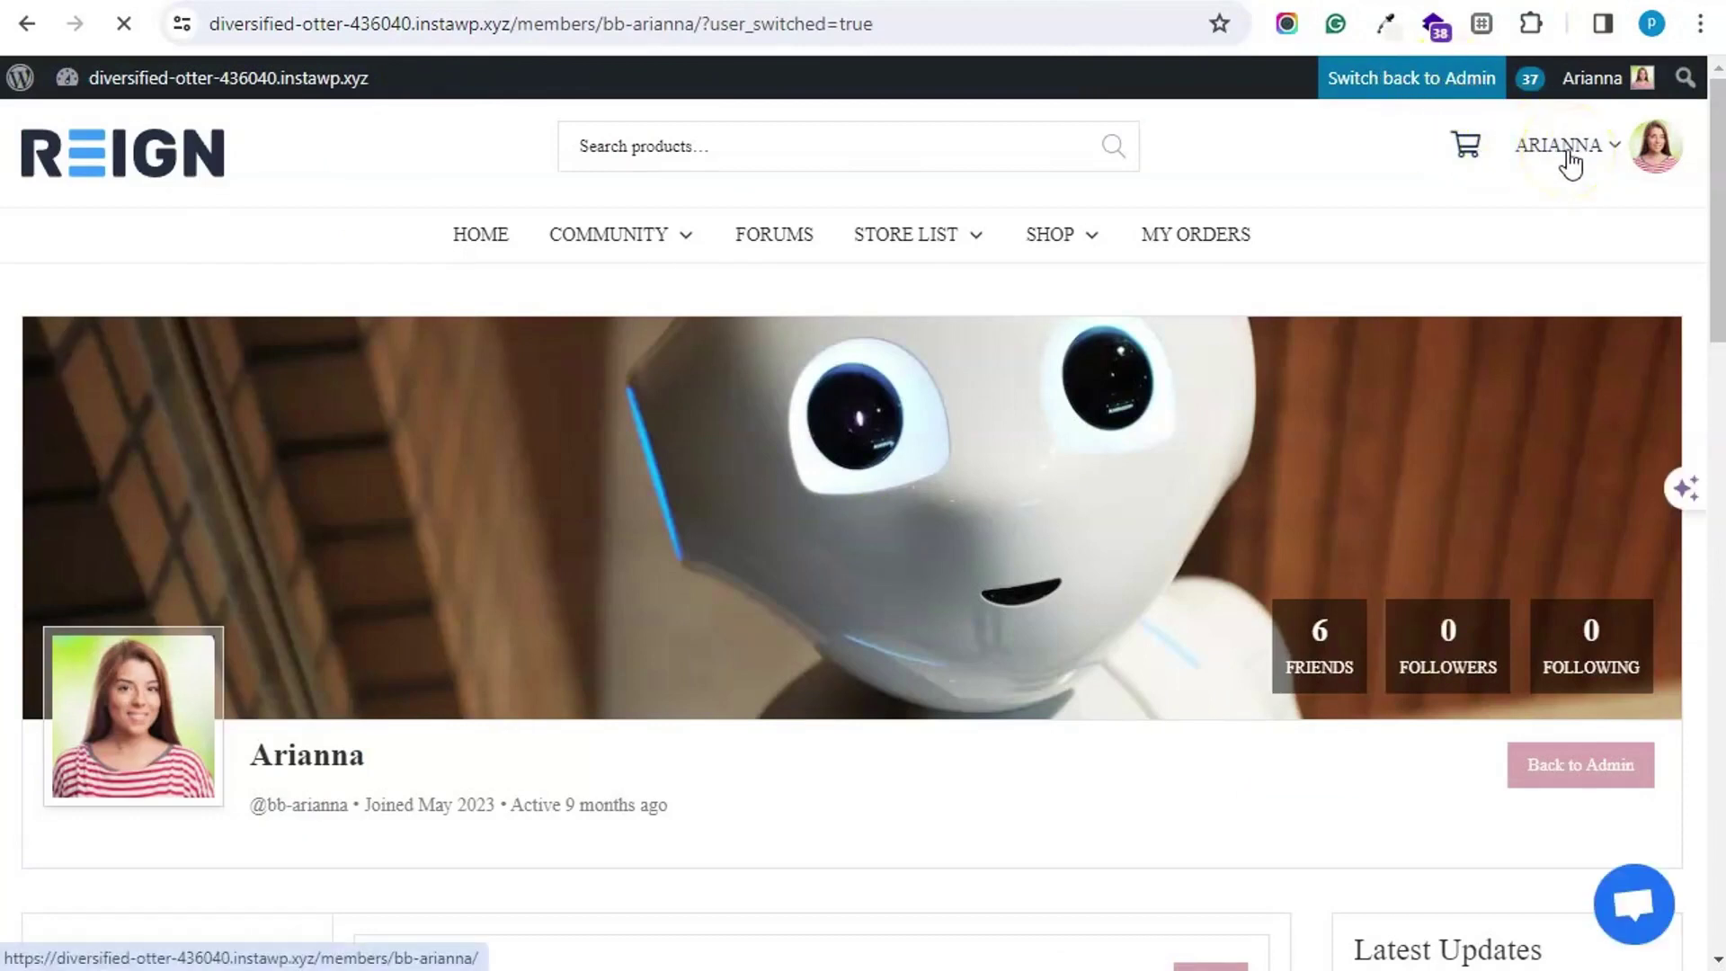
Step: Open the shop's Services product category and add the WordPress Product testing service to the cart
{"action": "mouse_move", "coordinate": [1041, 246]}
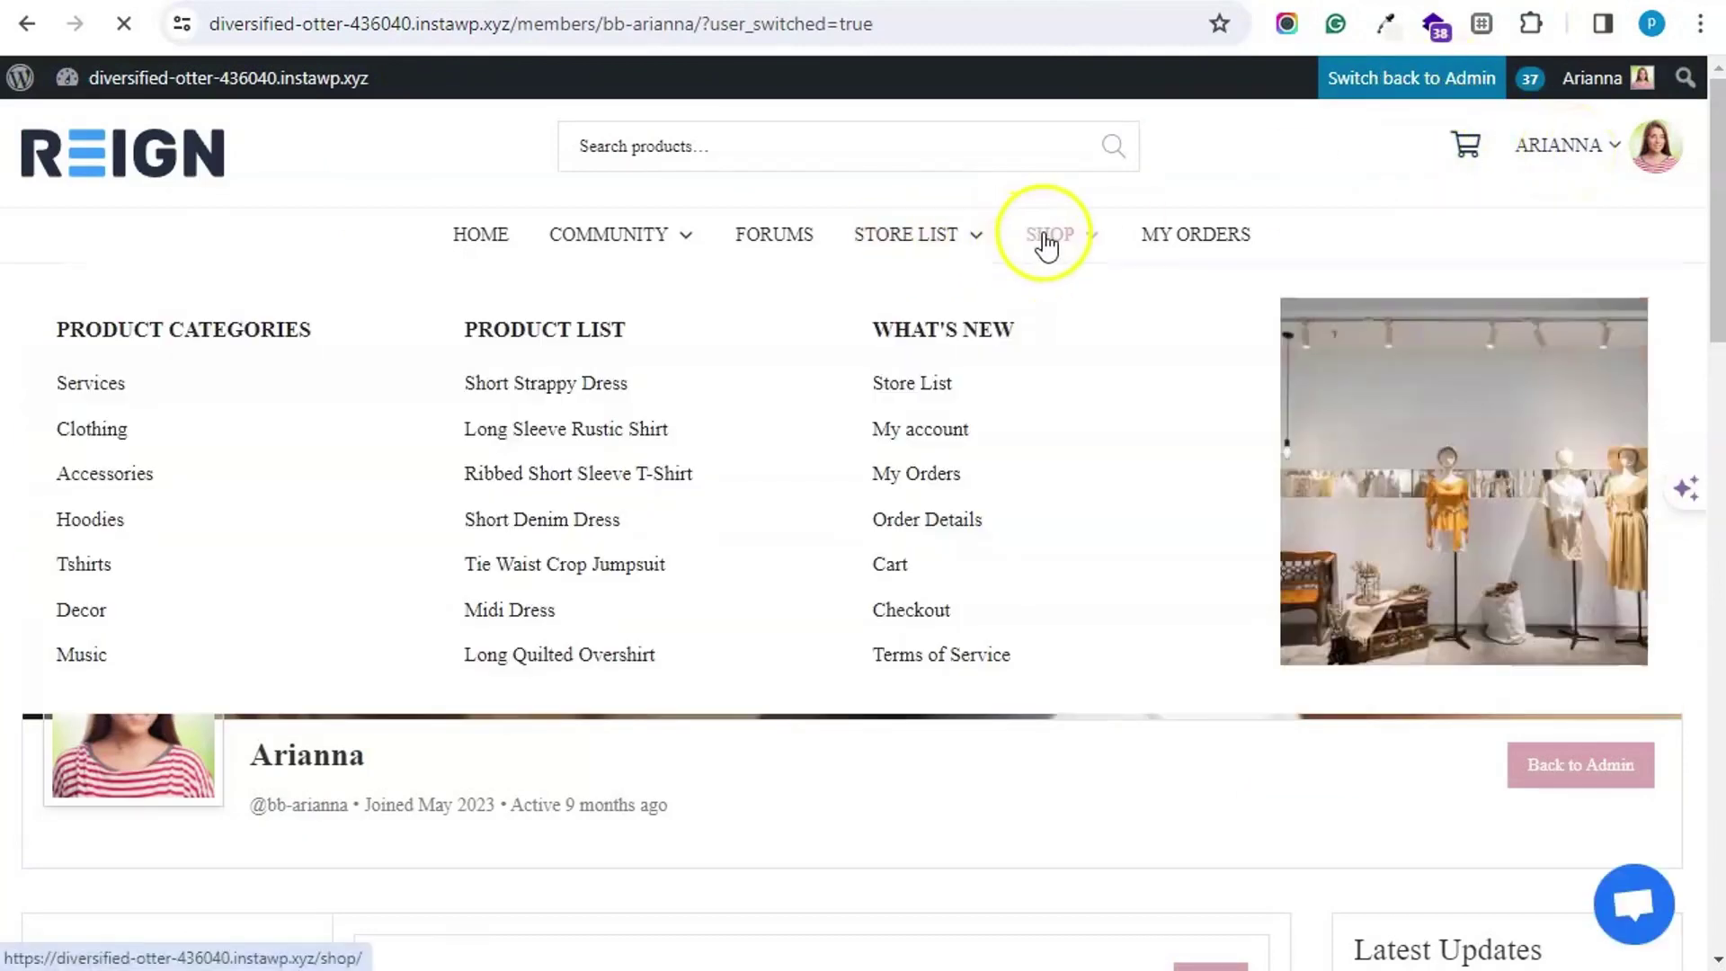
{"action": "left_click", "coordinate": [108, 386]}
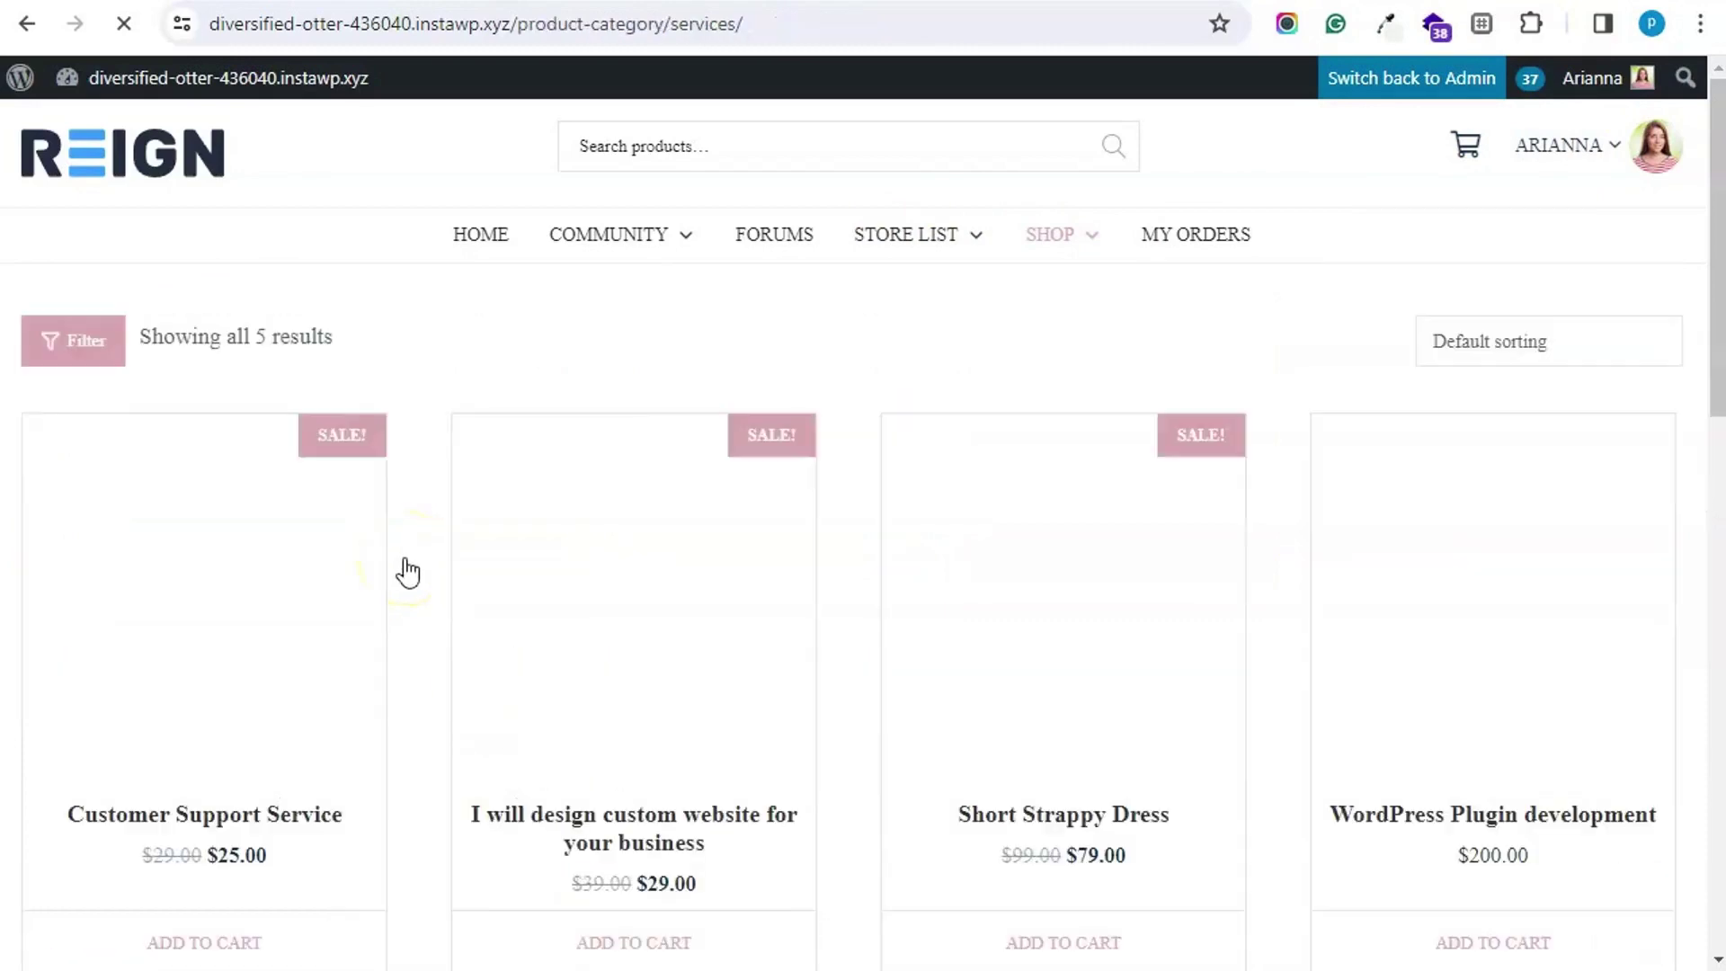
{"action": "scroll", "coordinate": [505, 351], "scroll_direction": "down", "scroll_amount": 1}
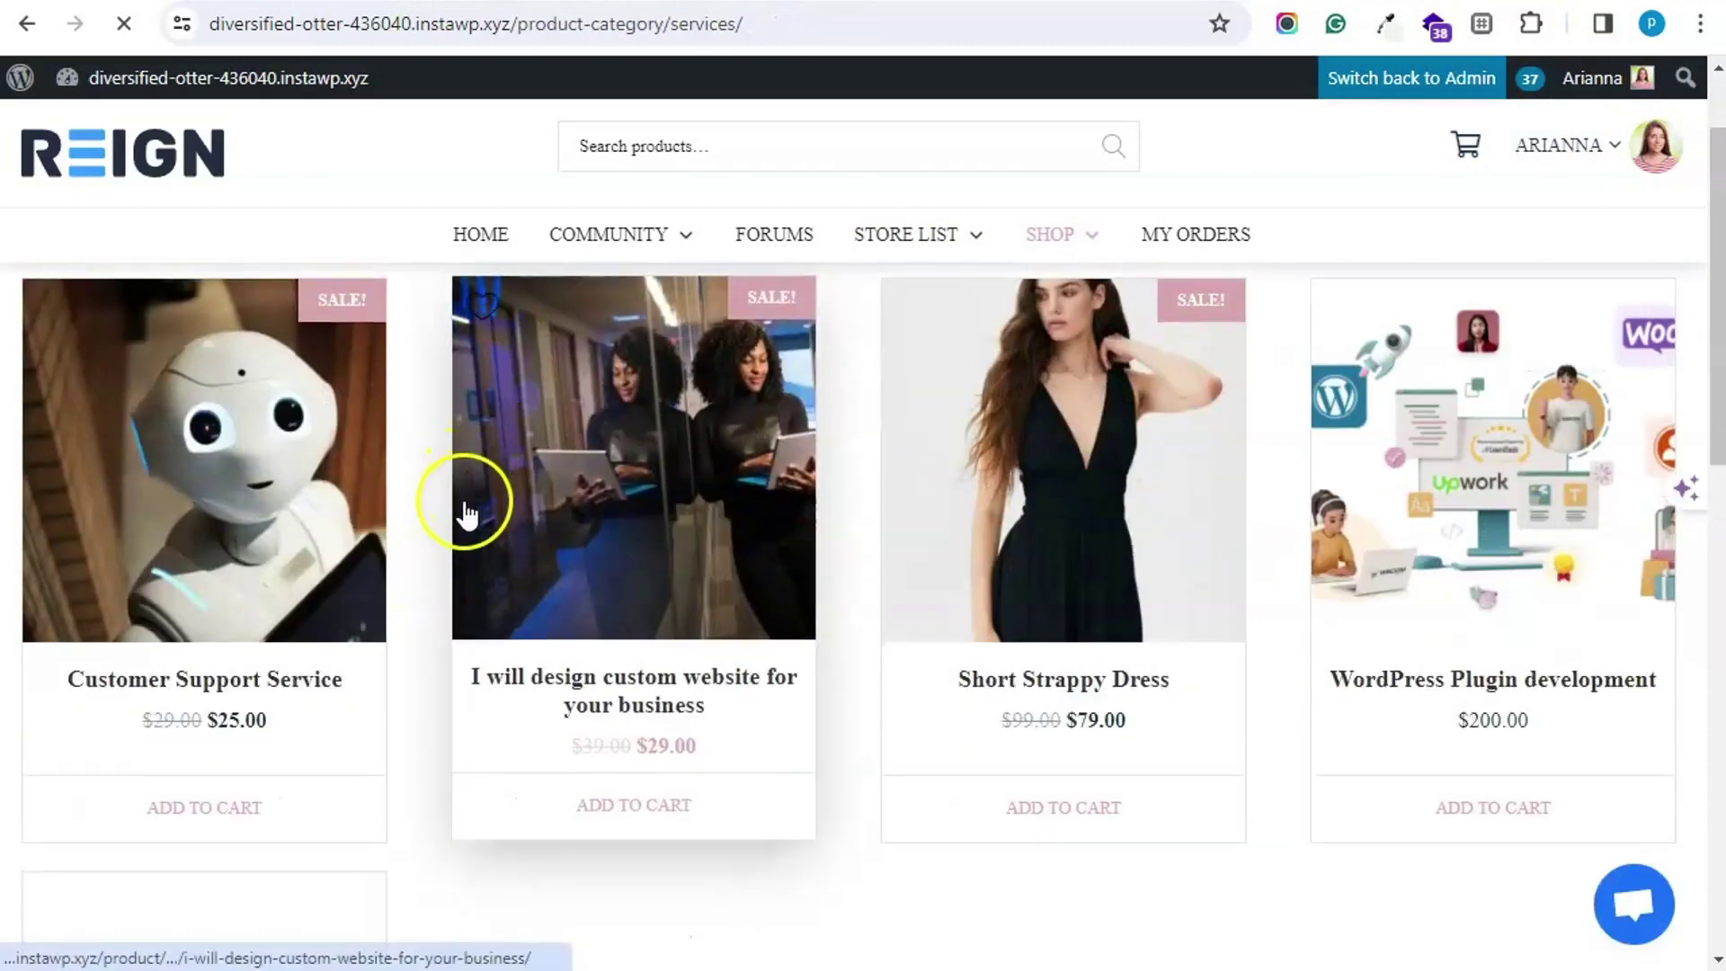
{"action": "scroll", "coordinate": [462, 511], "scroll_direction": "down", "scroll_amount": 8}
{"action": "left_click", "coordinate": [242, 701]}
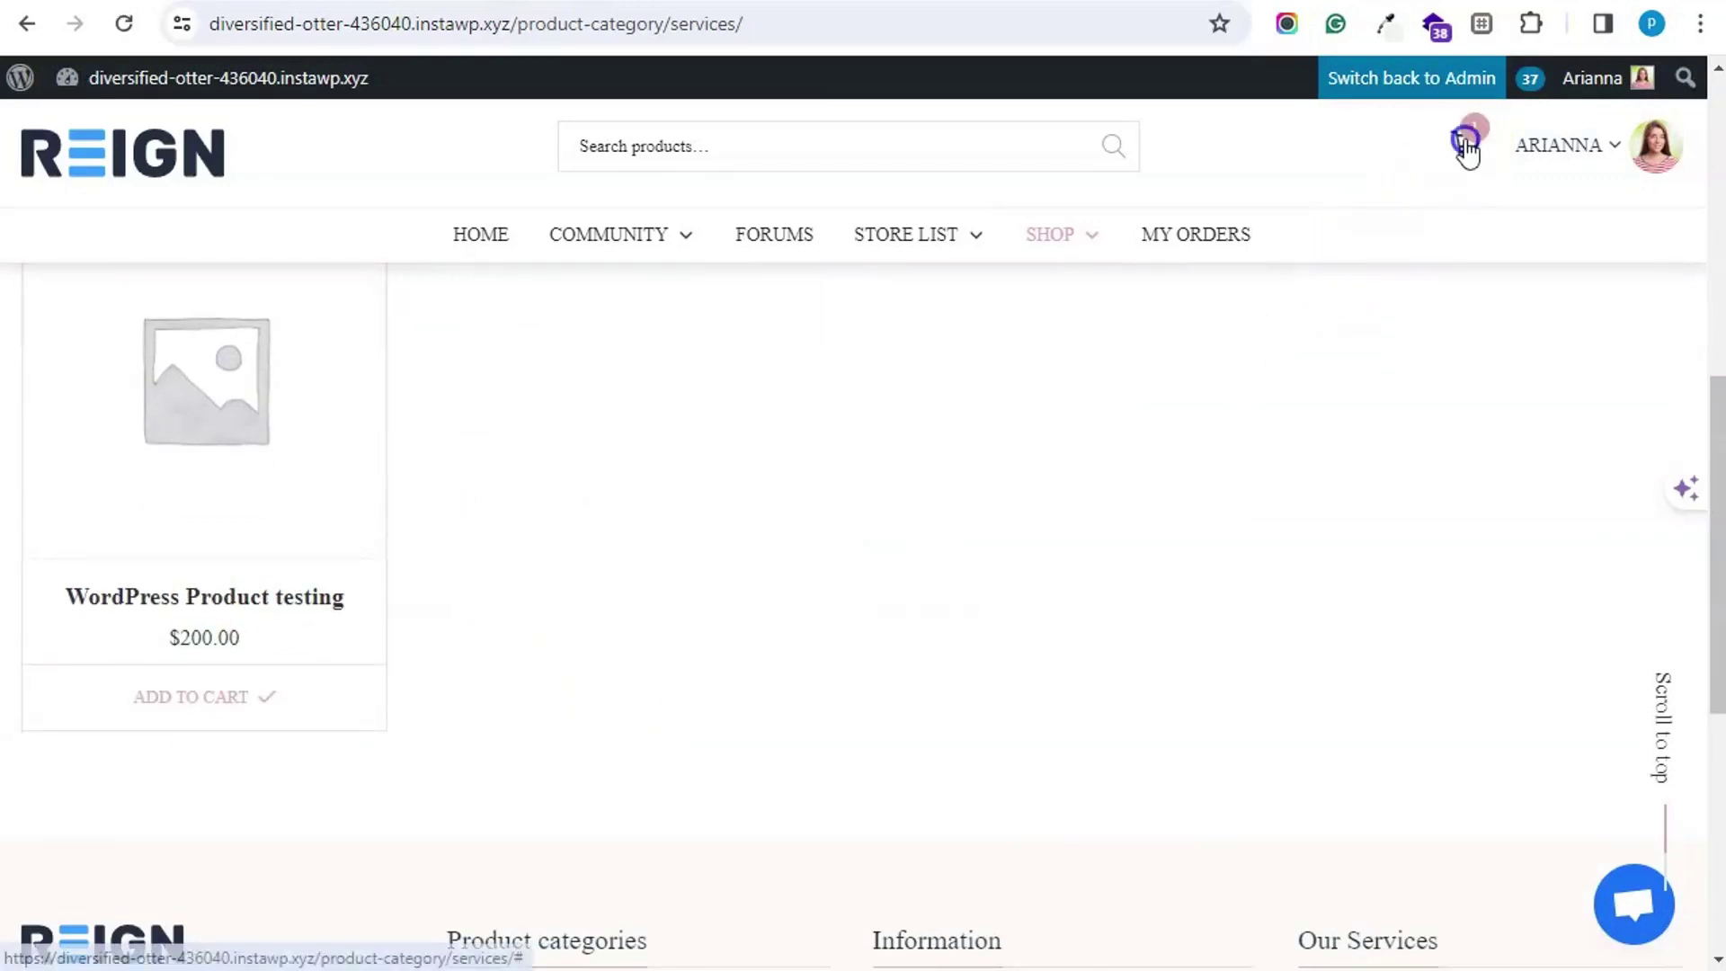
Step: Proceed to checkout from the cart, look over the prefilled billing details, and place the order
{"action": "mouse_move", "coordinate": [1463, 142]}
{"action": "left_click", "coordinate": [1379, 488]}
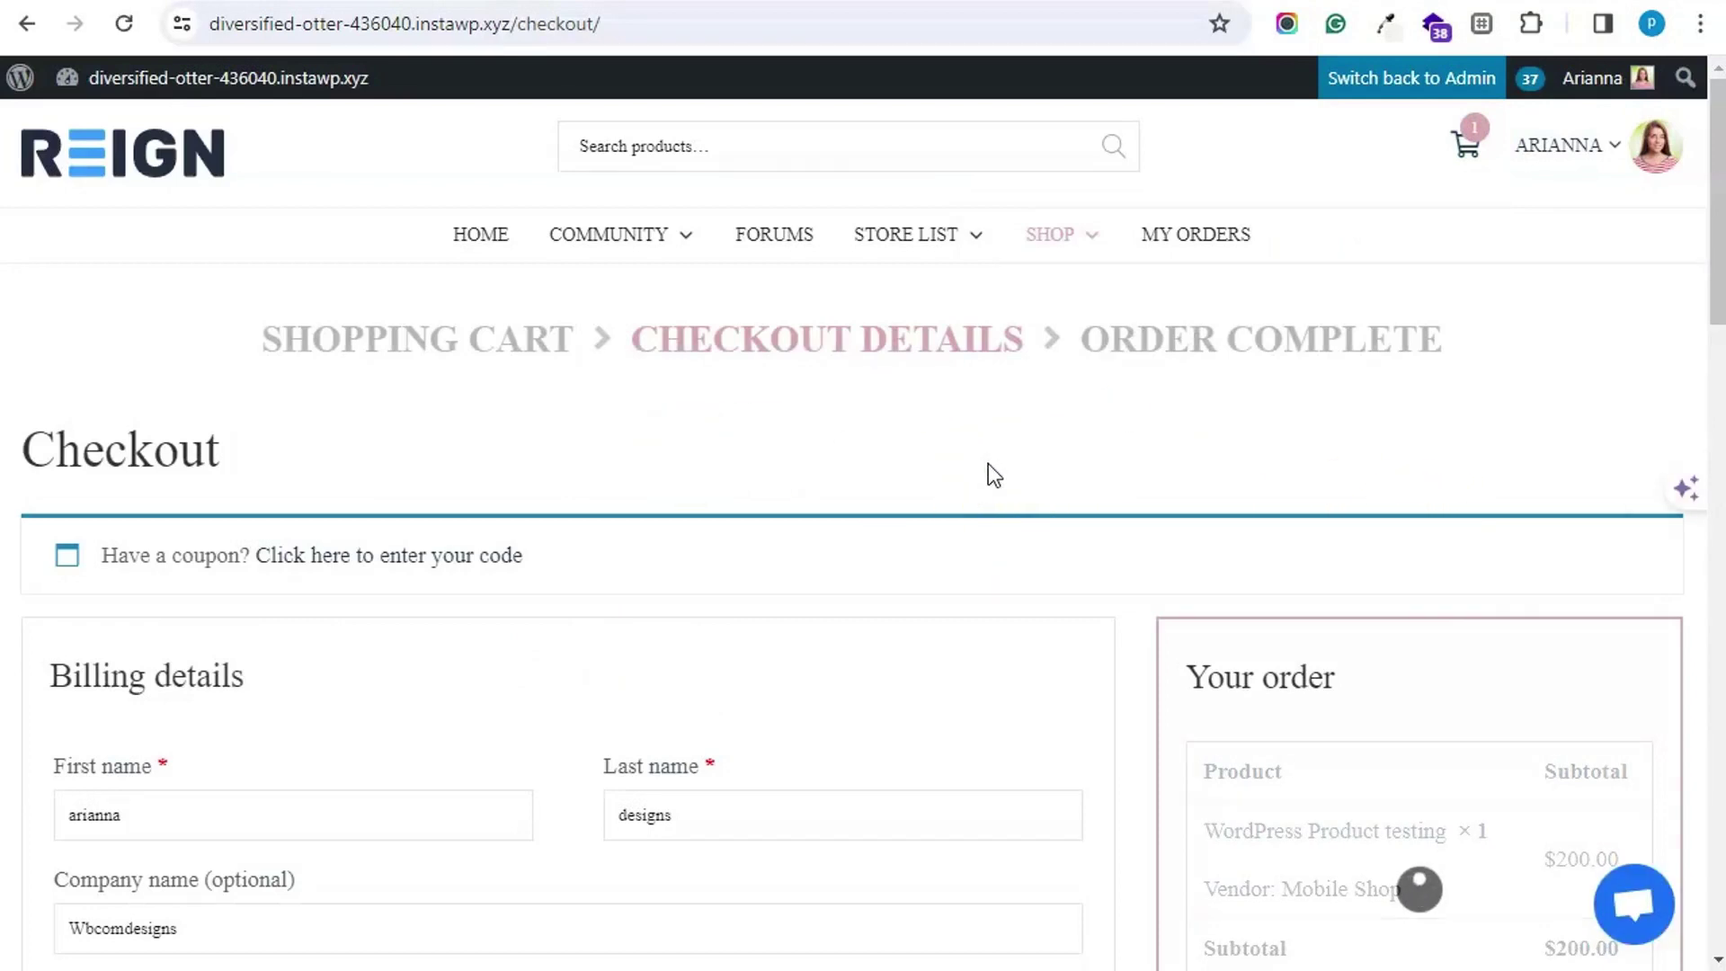
{"action": "scroll", "coordinate": [699, 494], "scroll_direction": "down", "scroll_amount": 8}
{"action": "scroll", "coordinate": [575, 557], "scroll_direction": "down", "scroll_amount": 4}
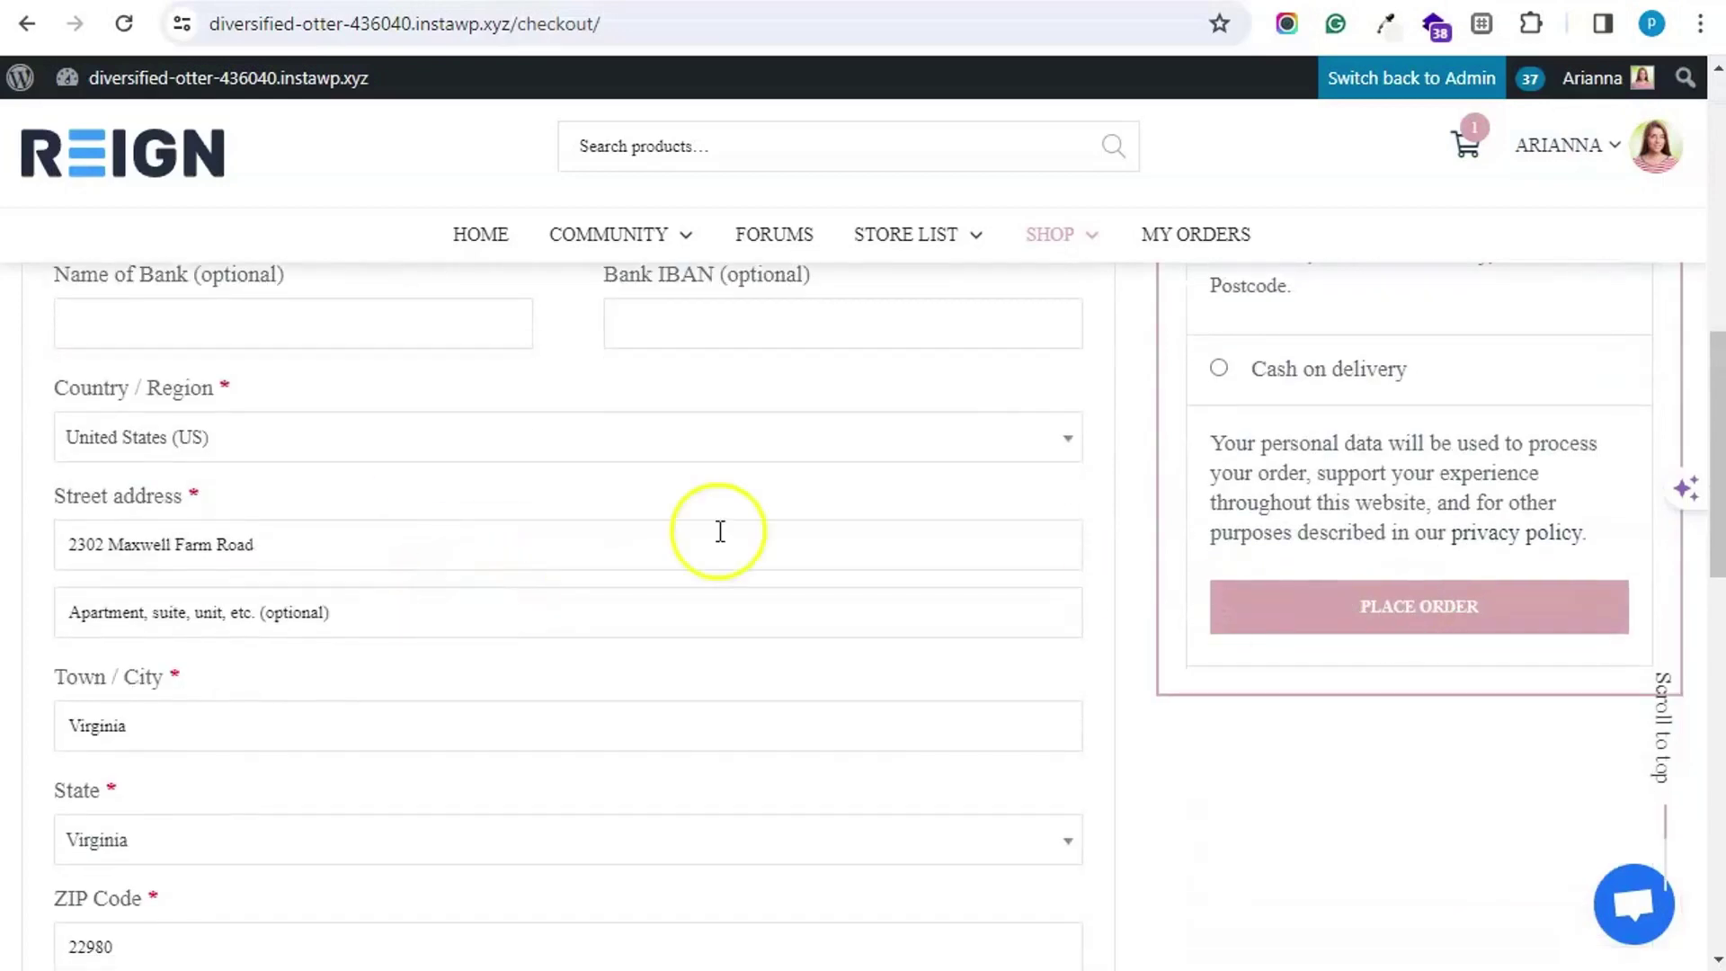
{"action": "scroll", "coordinate": [755, 558], "scroll_direction": "up", "scroll_amount": 3}
{"action": "left_click", "coordinate": [1272, 739]}
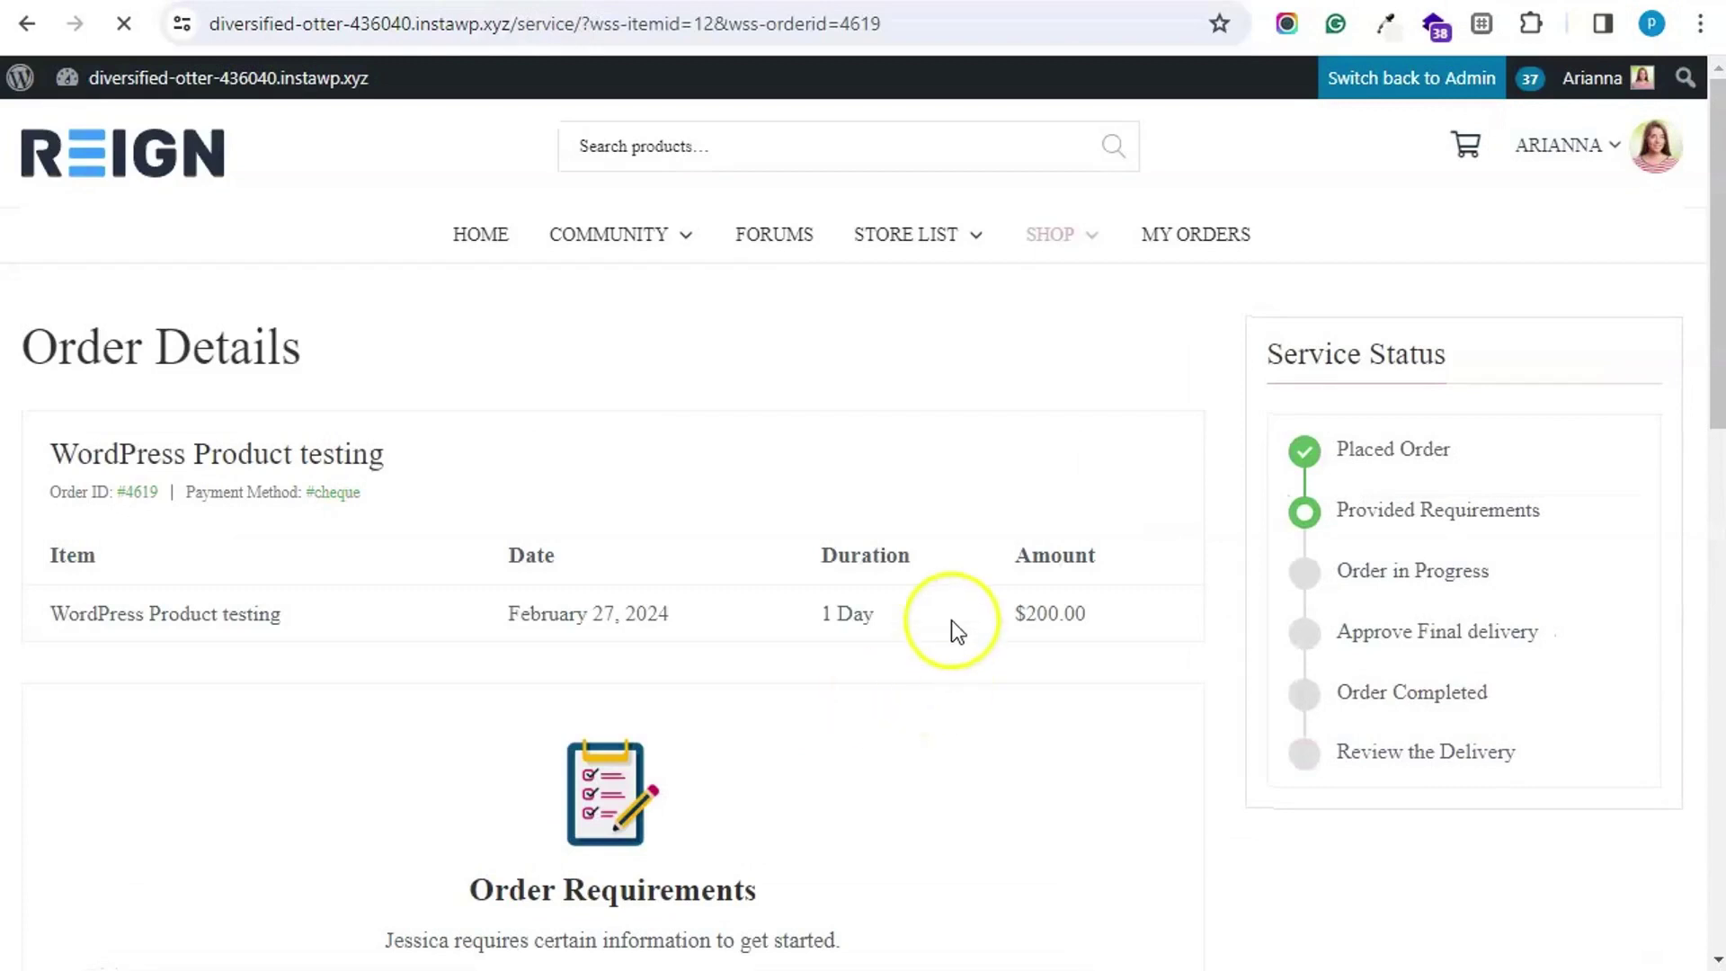
Step: Look over the order details page, fill in the Login details requirement with "admin", and save the requirements
{"action": "scroll", "coordinate": [351, 452], "scroll_direction": "down", "scroll_amount": 3}
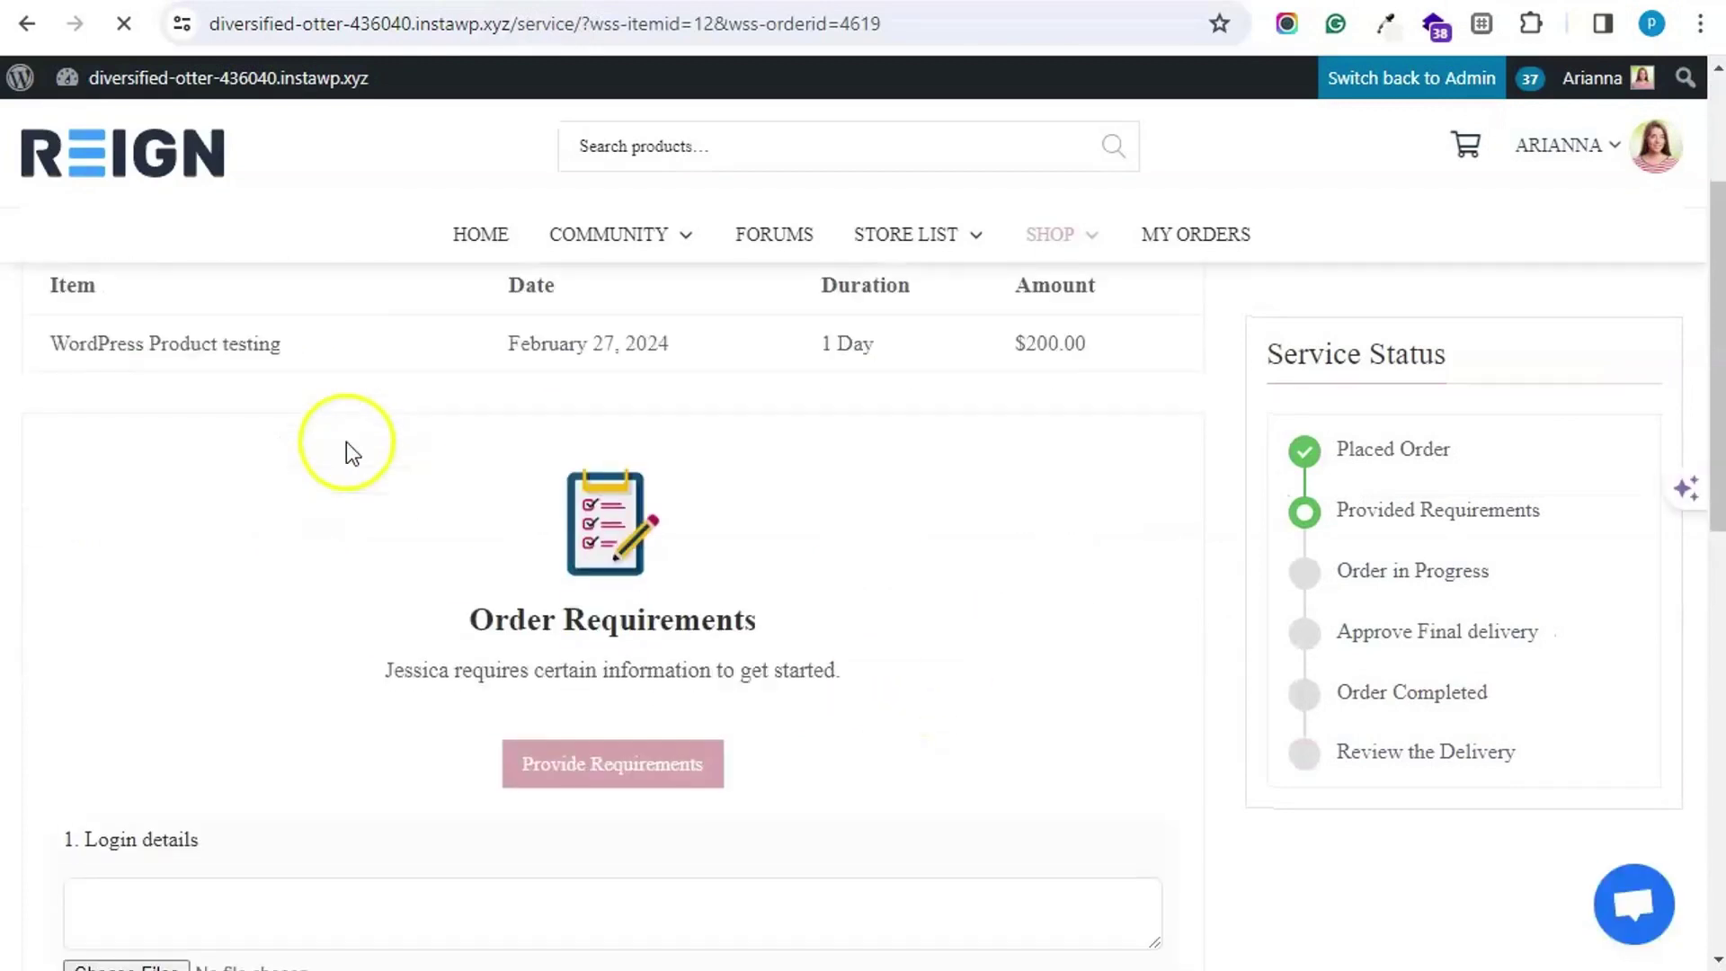
{"action": "scroll", "coordinate": [347, 445], "scroll_direction": "down", "scroll_amount": 3}
{"action": "scroll", "coordinate": [296, 567], "scroll_direction": "up", "scroll_amount": 2}
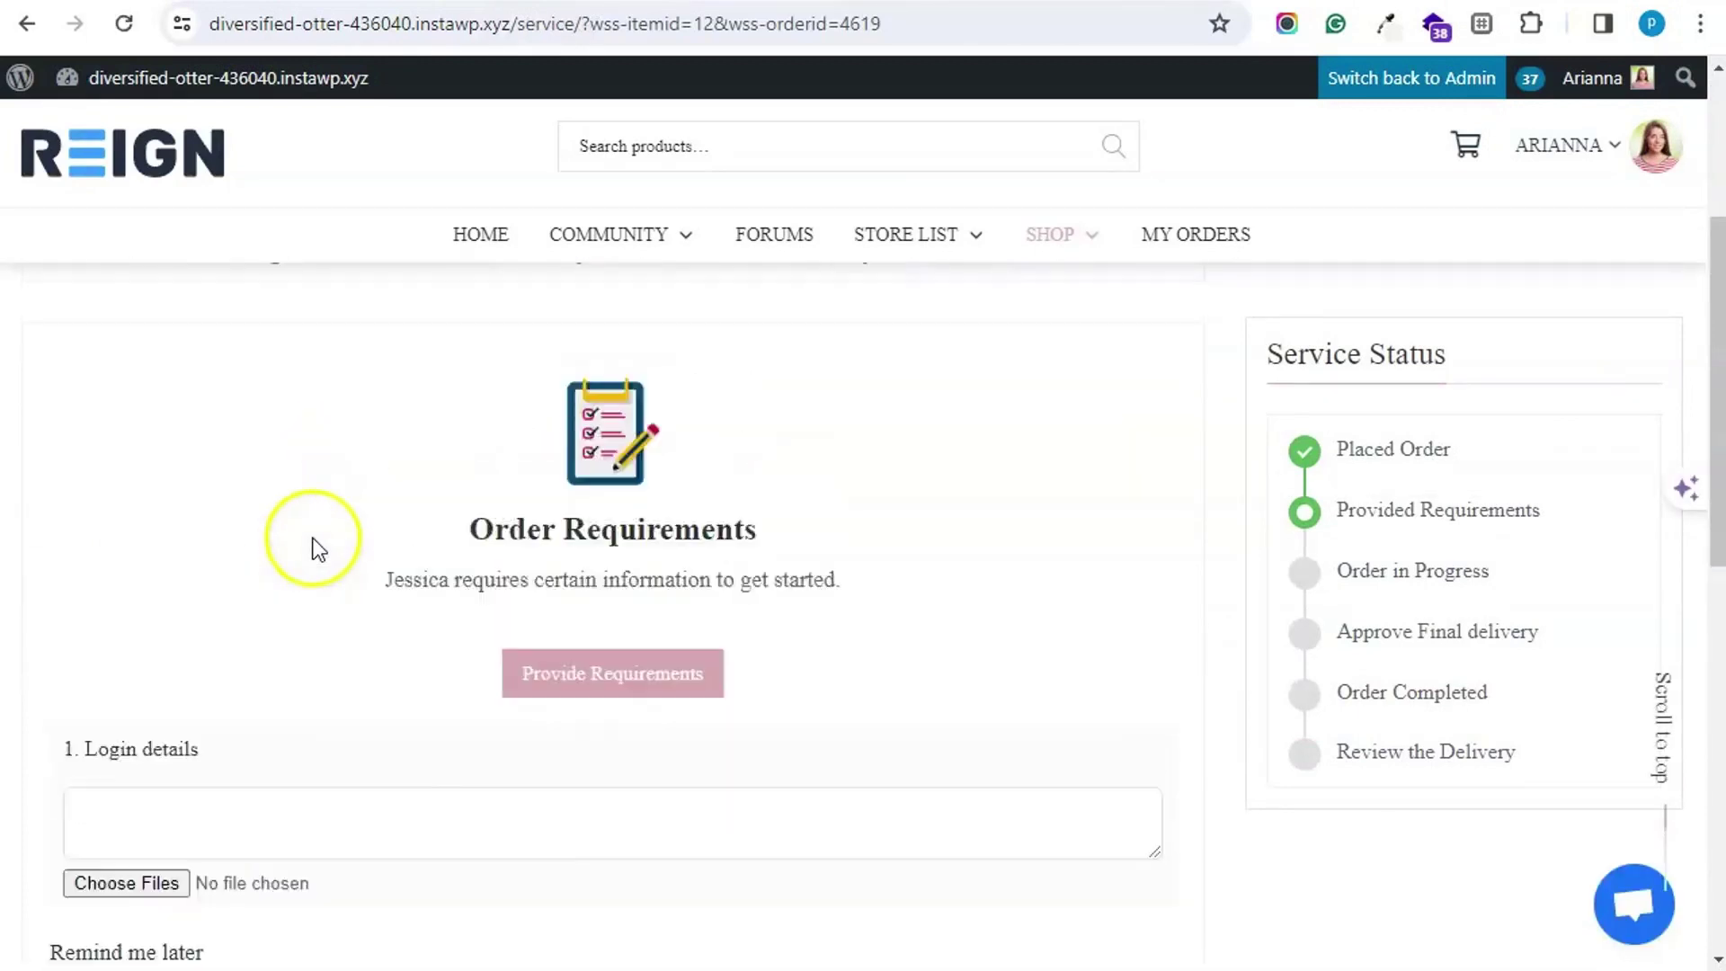
{"action": "scroll", "coordinate": [350, 571], "scroll_direction": "up", "scroll_amount": 4}
{"action": "scroll", "coordinate": [372, 593], "scroll_direction": "down", "scroll_amount": 5}
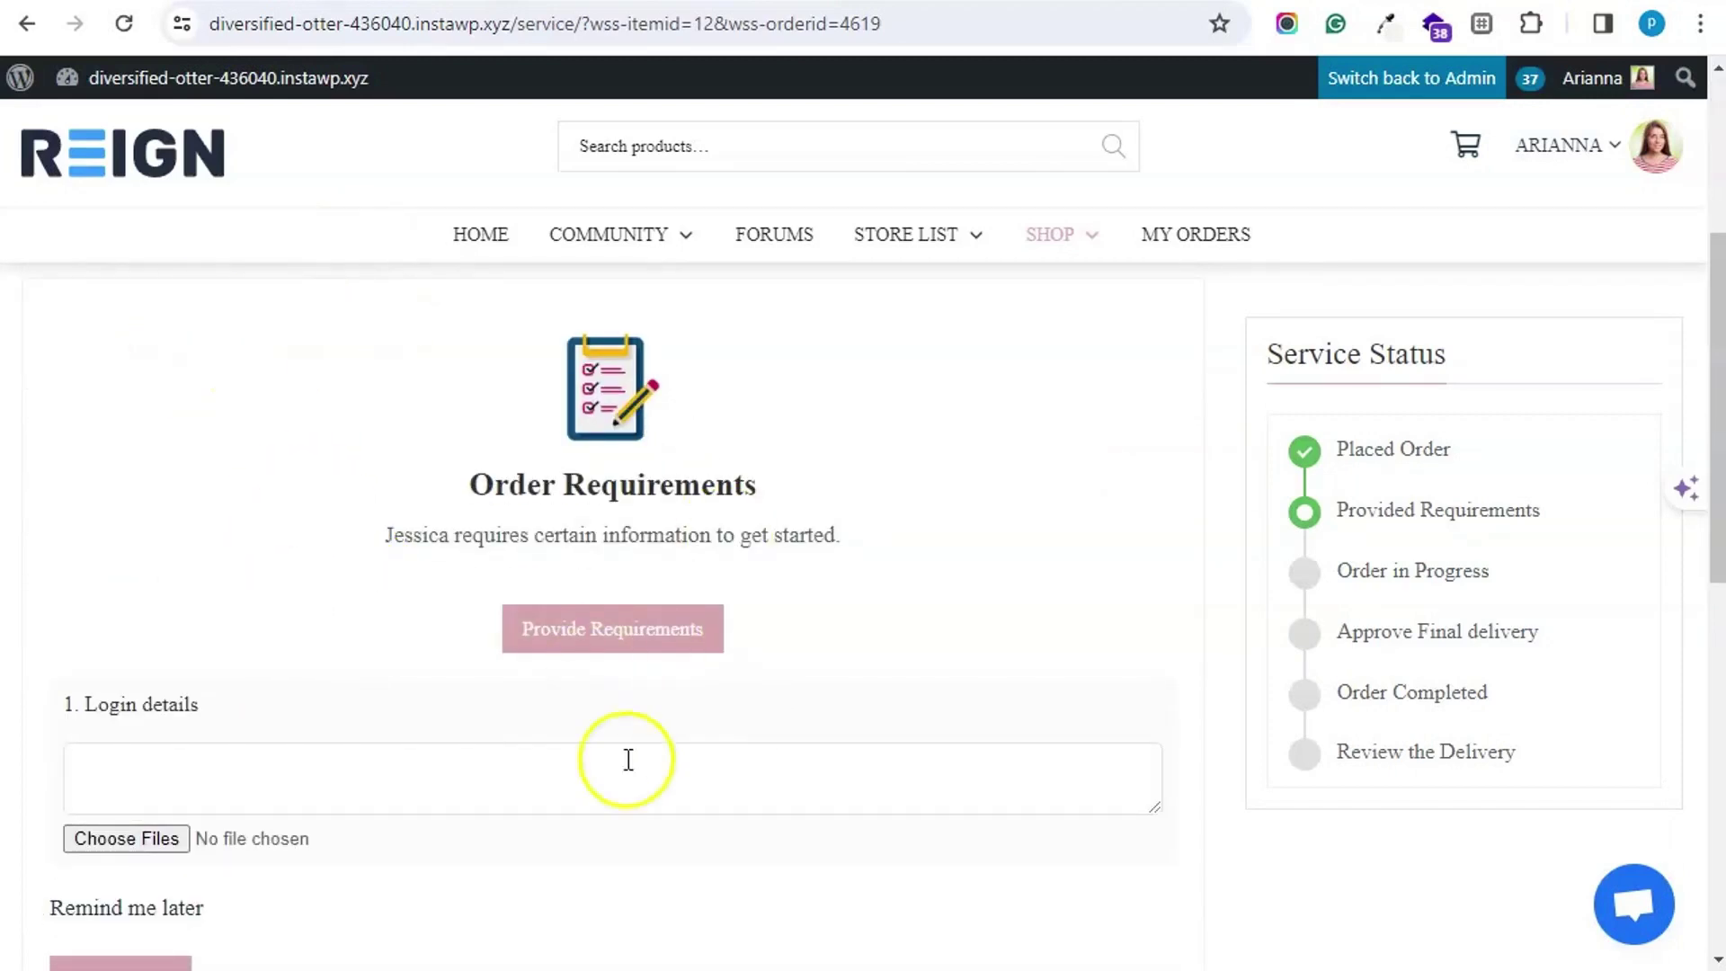
{"action": "left_click", "coordinate": [342, 776]}
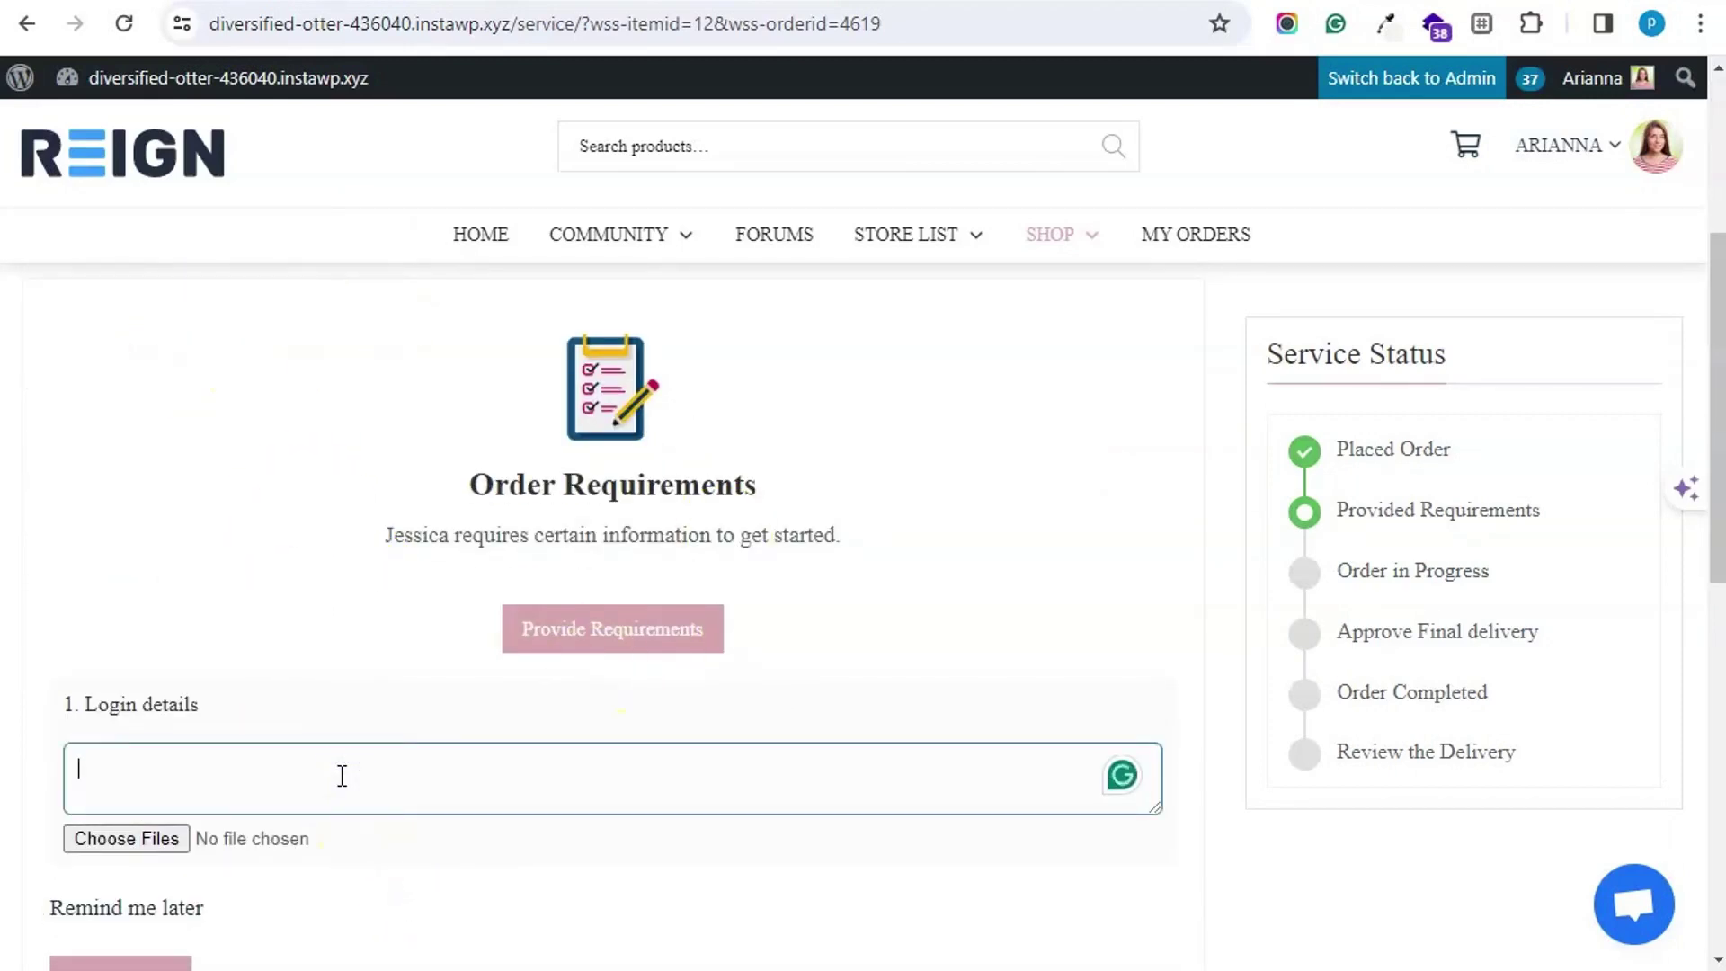
{"action": "type", "text": "admin"}
{"action": "scroll", "coordinate": [12, 801], "scroll_direction": "down", "scroll_amount": 3}
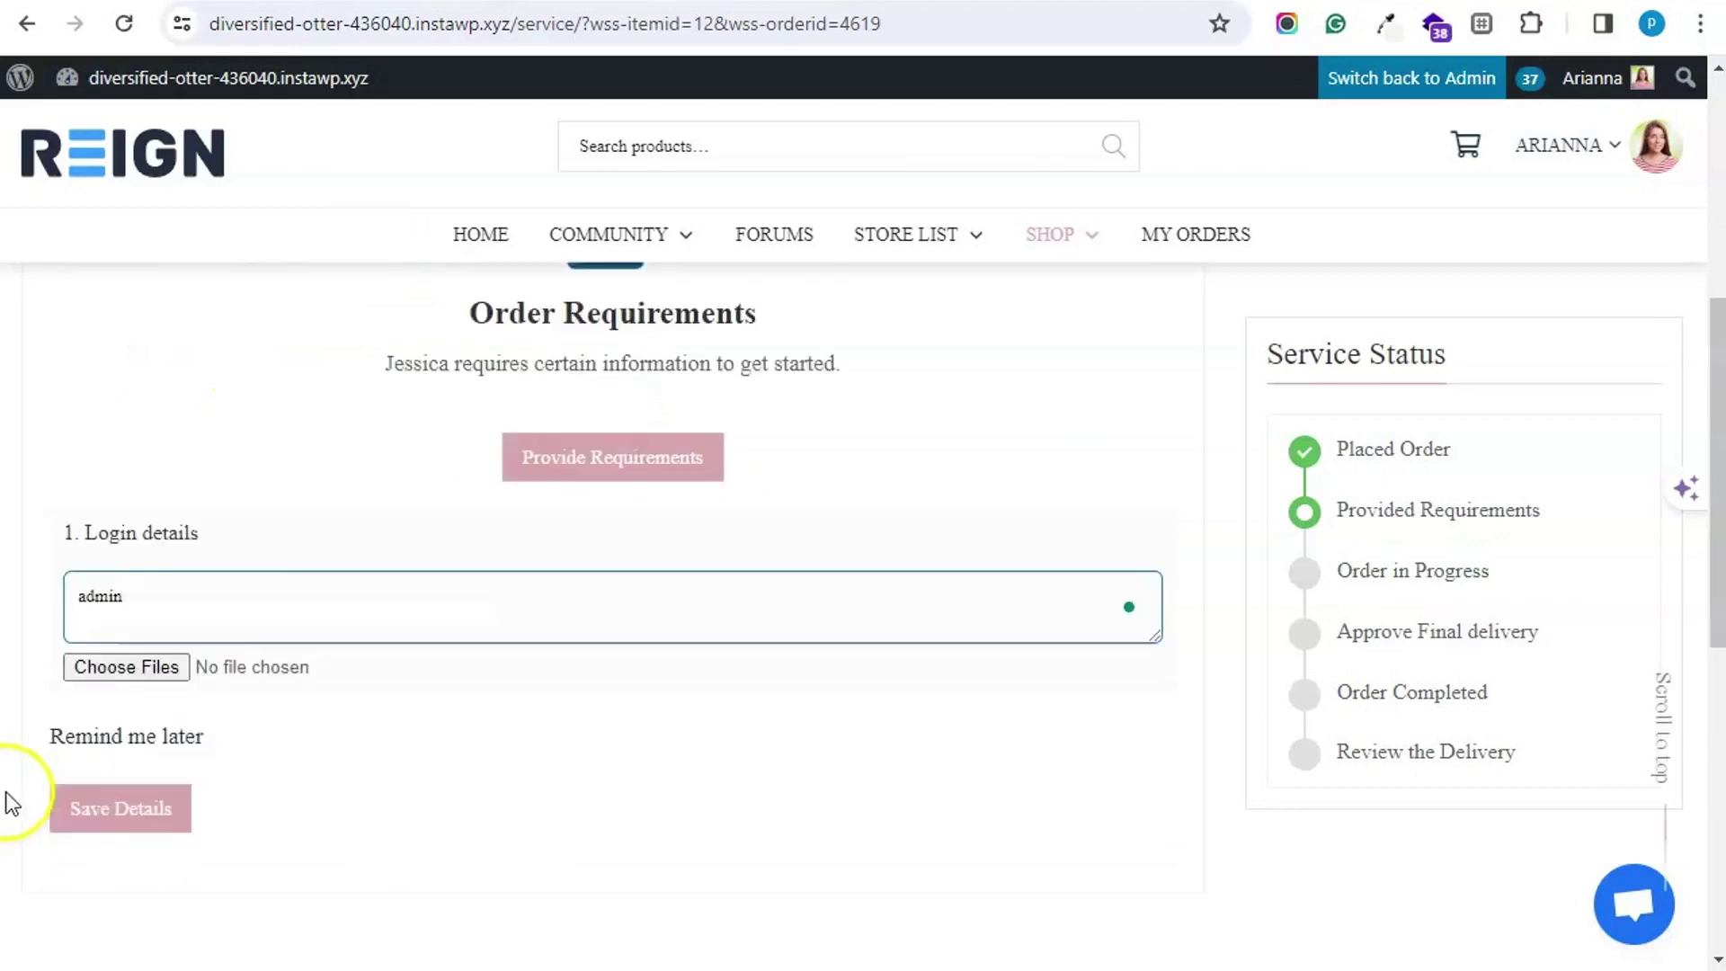
{"action": "left_click", "coordinate": [118, 707]}
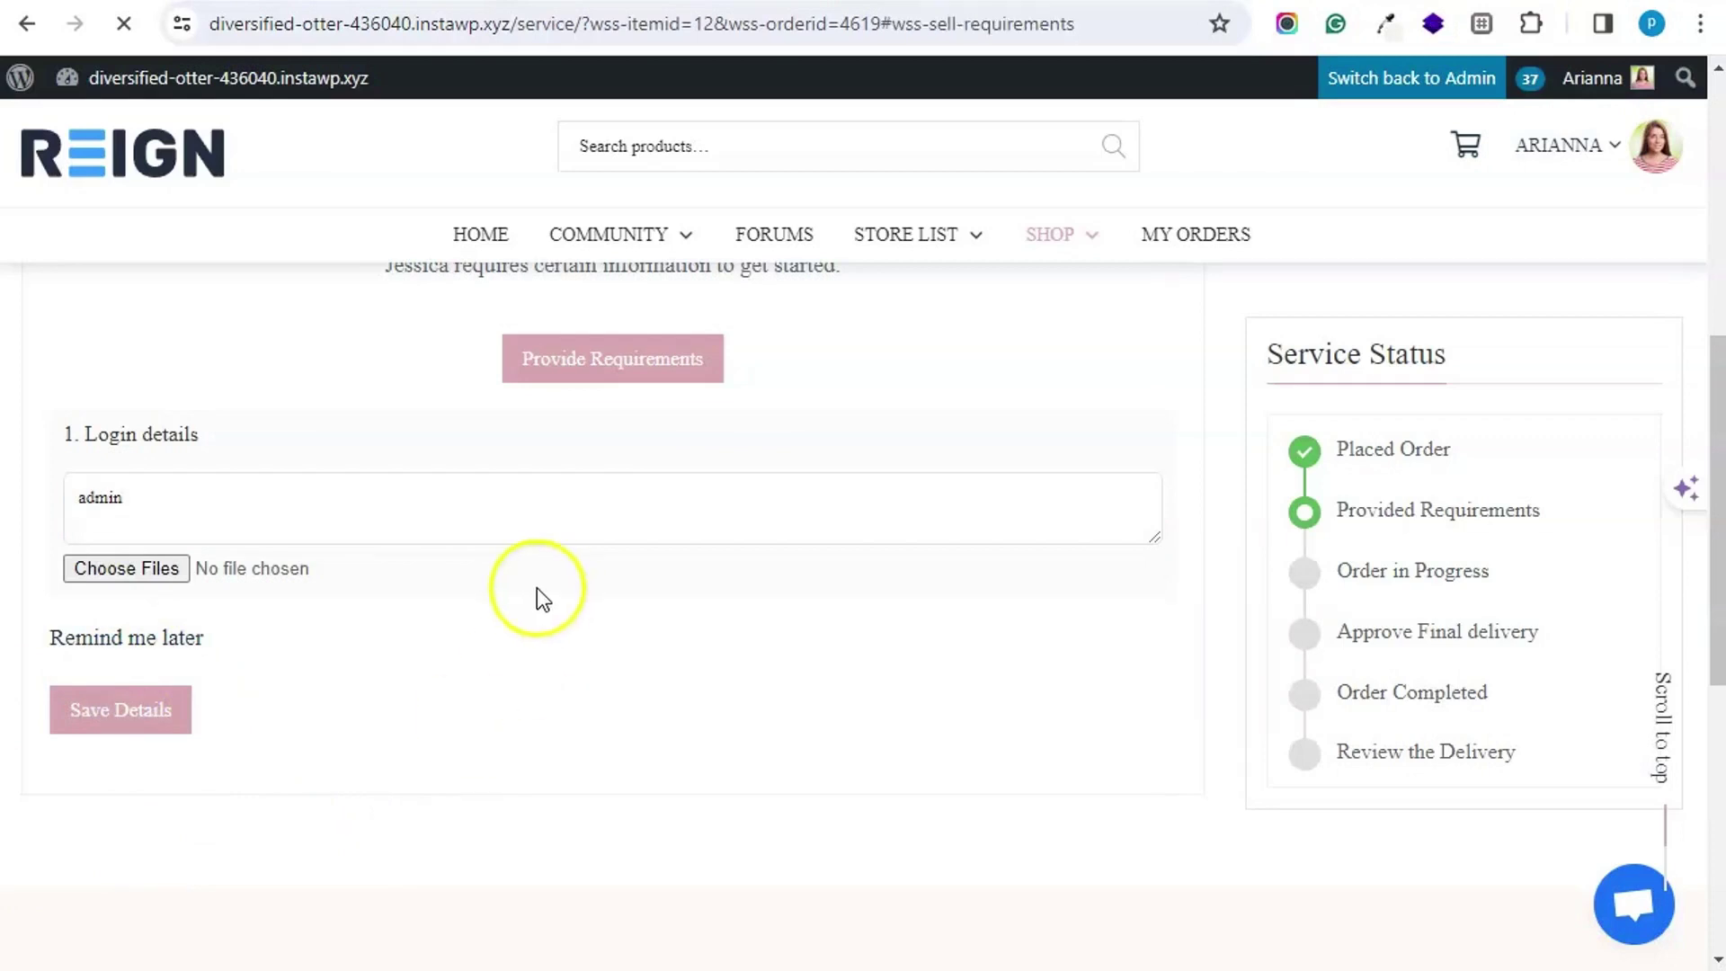
Step: Send the vendor the message "please start" from the service order page
{"action": "scroll", "coordinate": [521, 584], "scroll_direction": "down", "scroll_amount": 7}
{"action": "scroll", "coordinate": [492, 569], "scroll_direction": "up", "scroll_amount": 4}
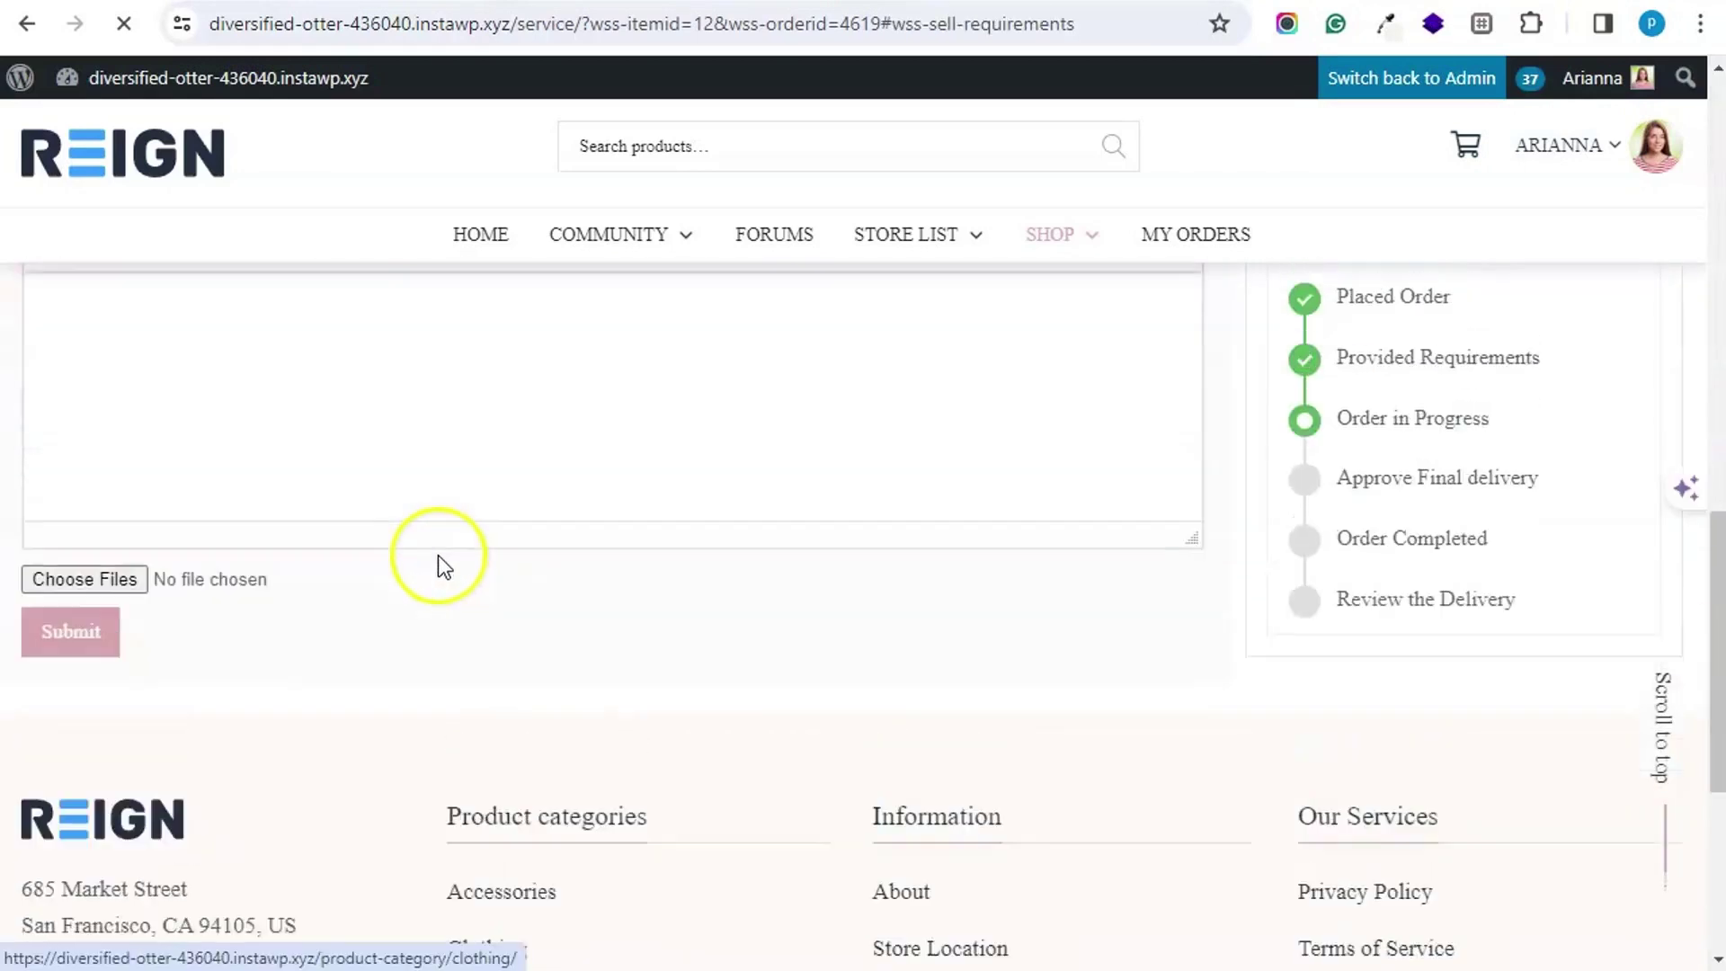
{"action": "left_click", "coordinate": [385, 477]}
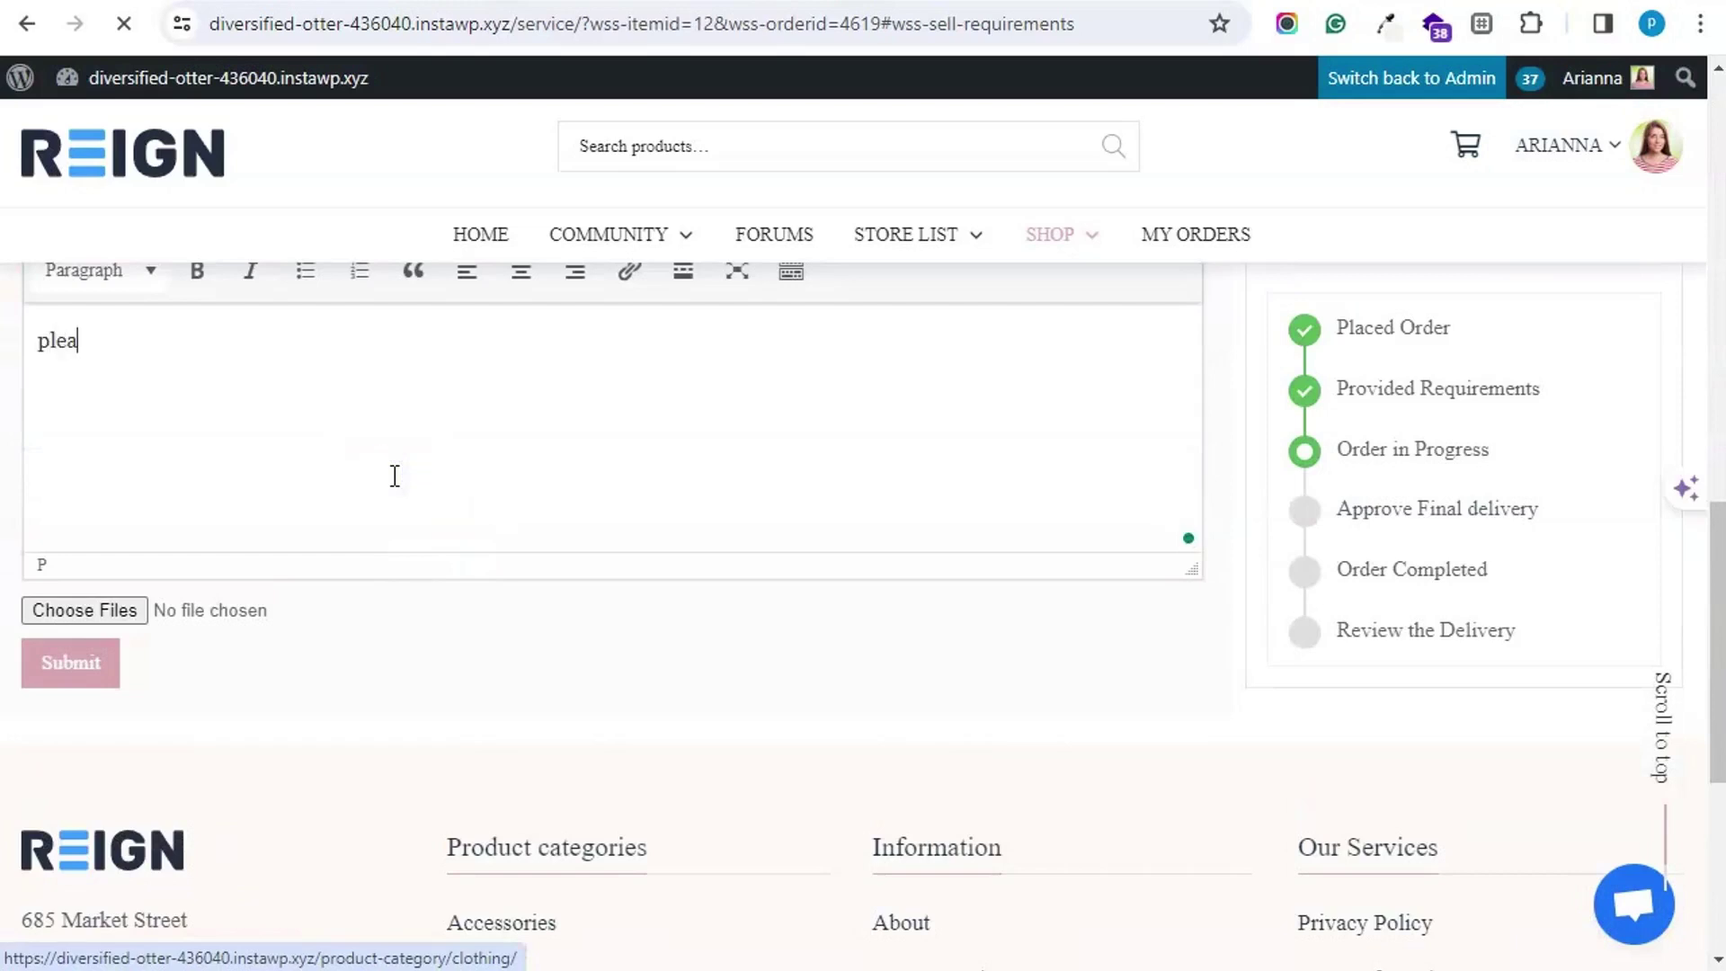
{"action": "type", "text": "please start!"}
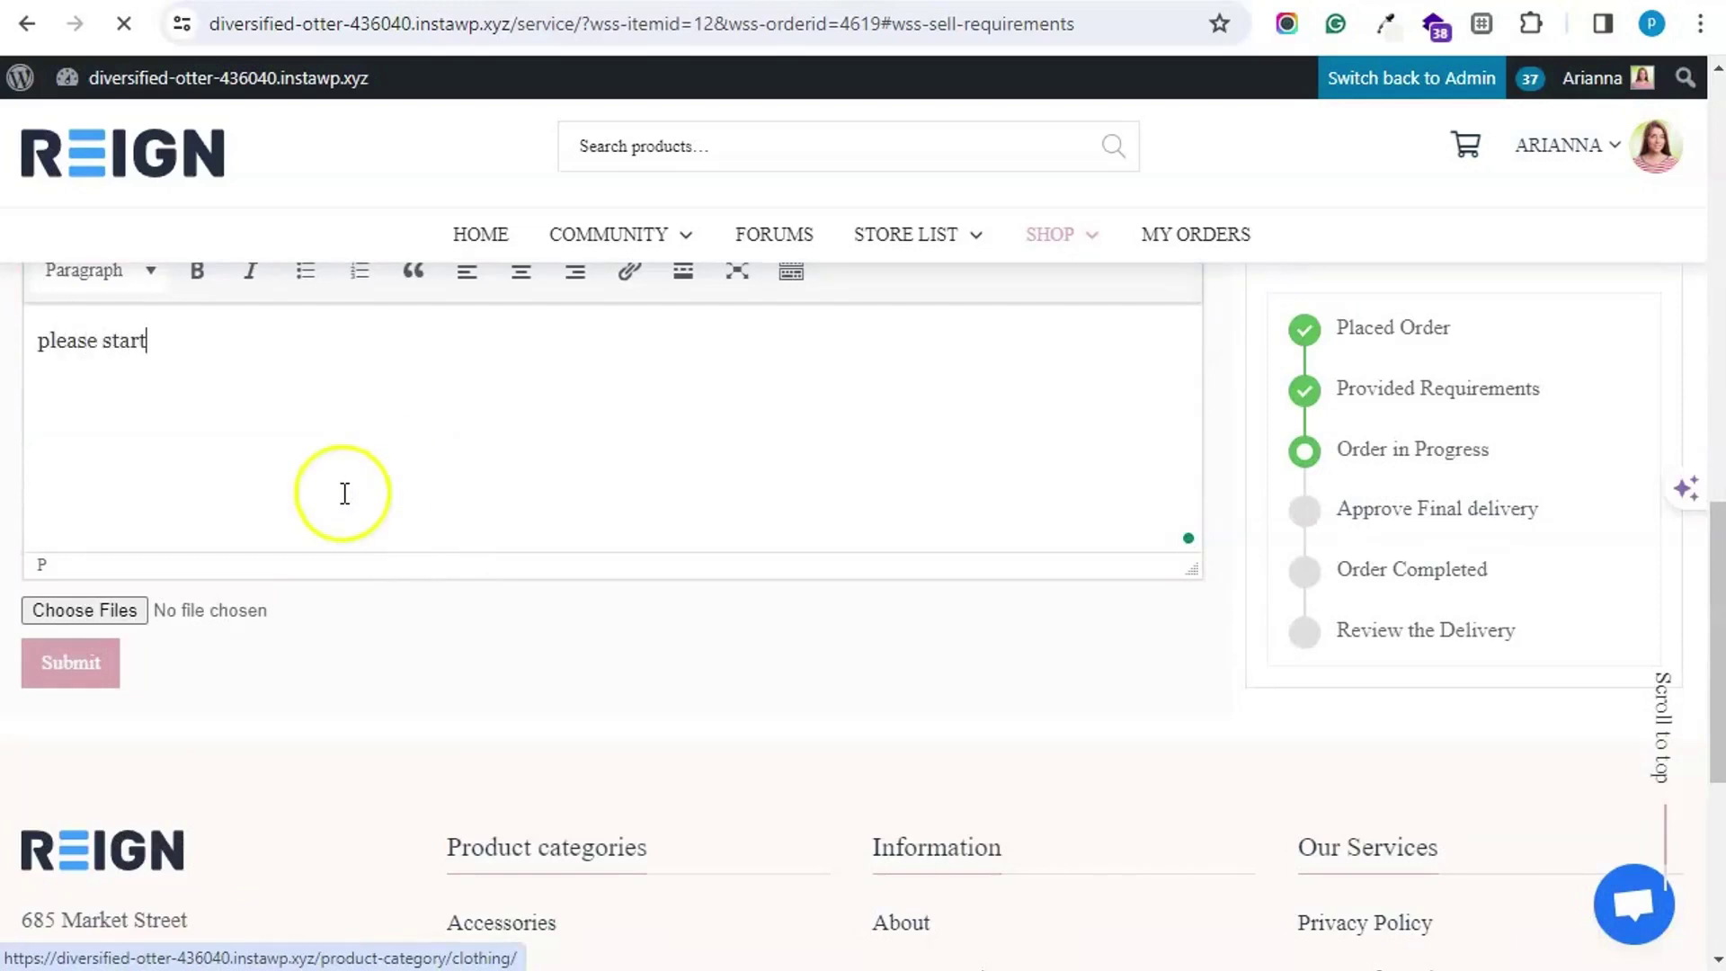
{"action": "left_click", "coordinate": [90, 670]}
{"action": "scroll", "coordinate": [897, 621], "scroll_direction": "up", "scroll_amount": 7}
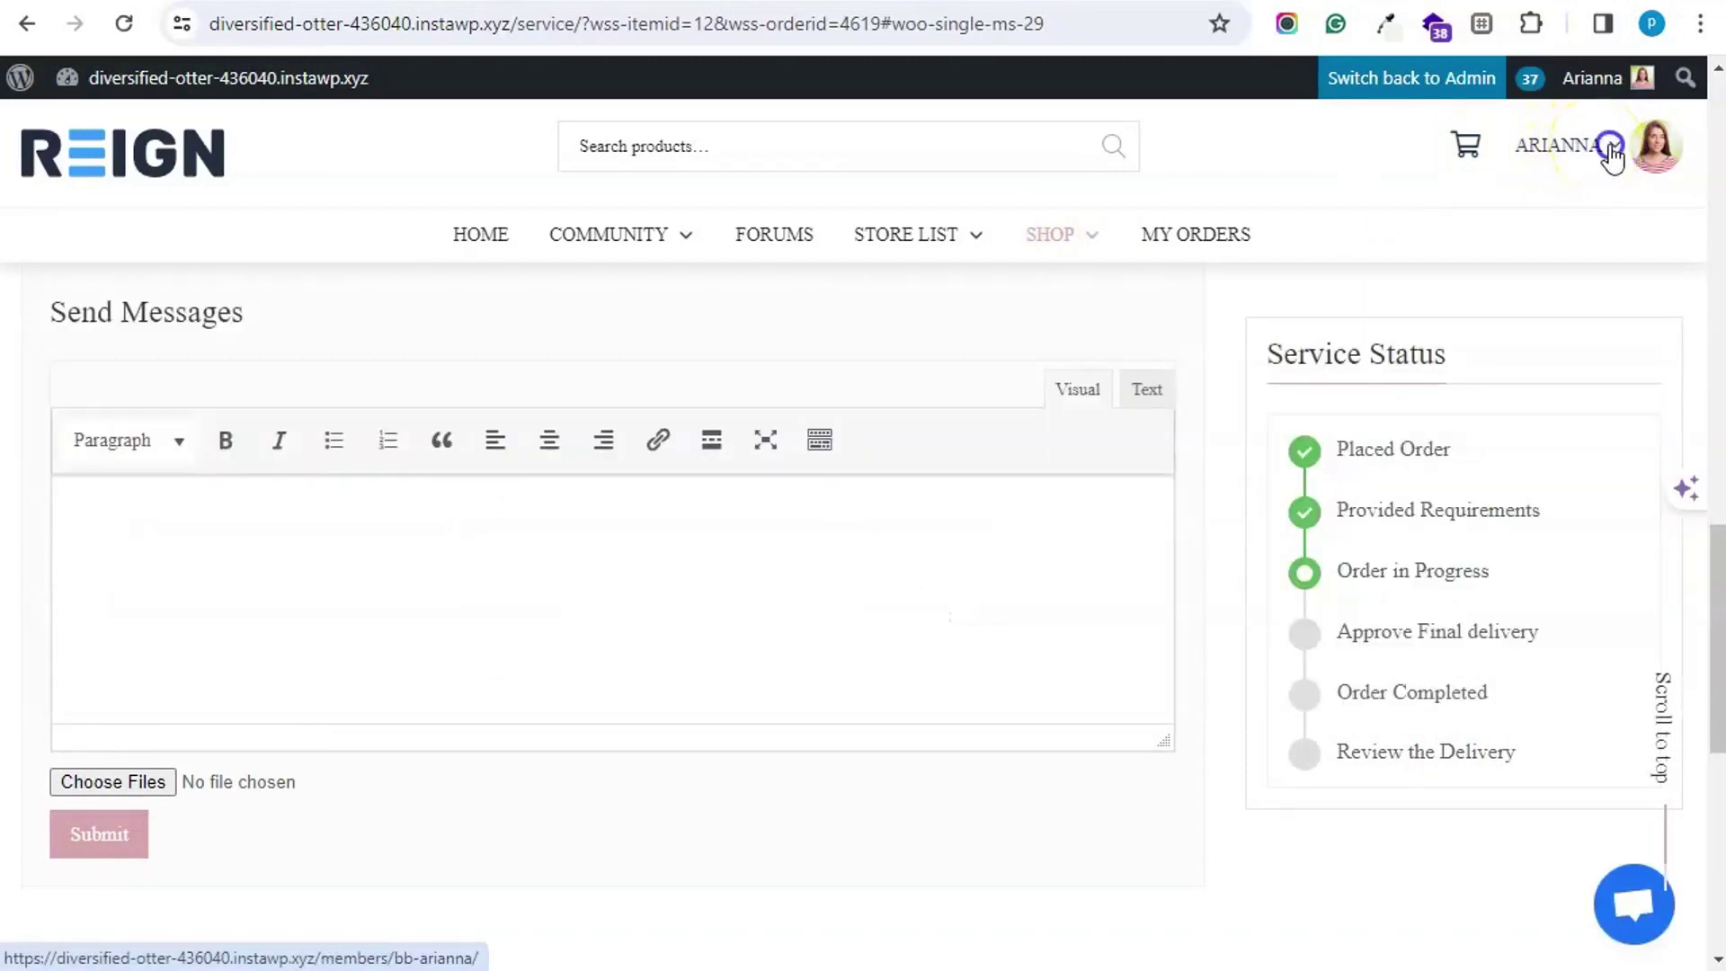
Step: Open the customer's service orders in My account and look over the details of the WordPress Product testing order
{"action": "left_click", "coordinate": [1612, 149]}
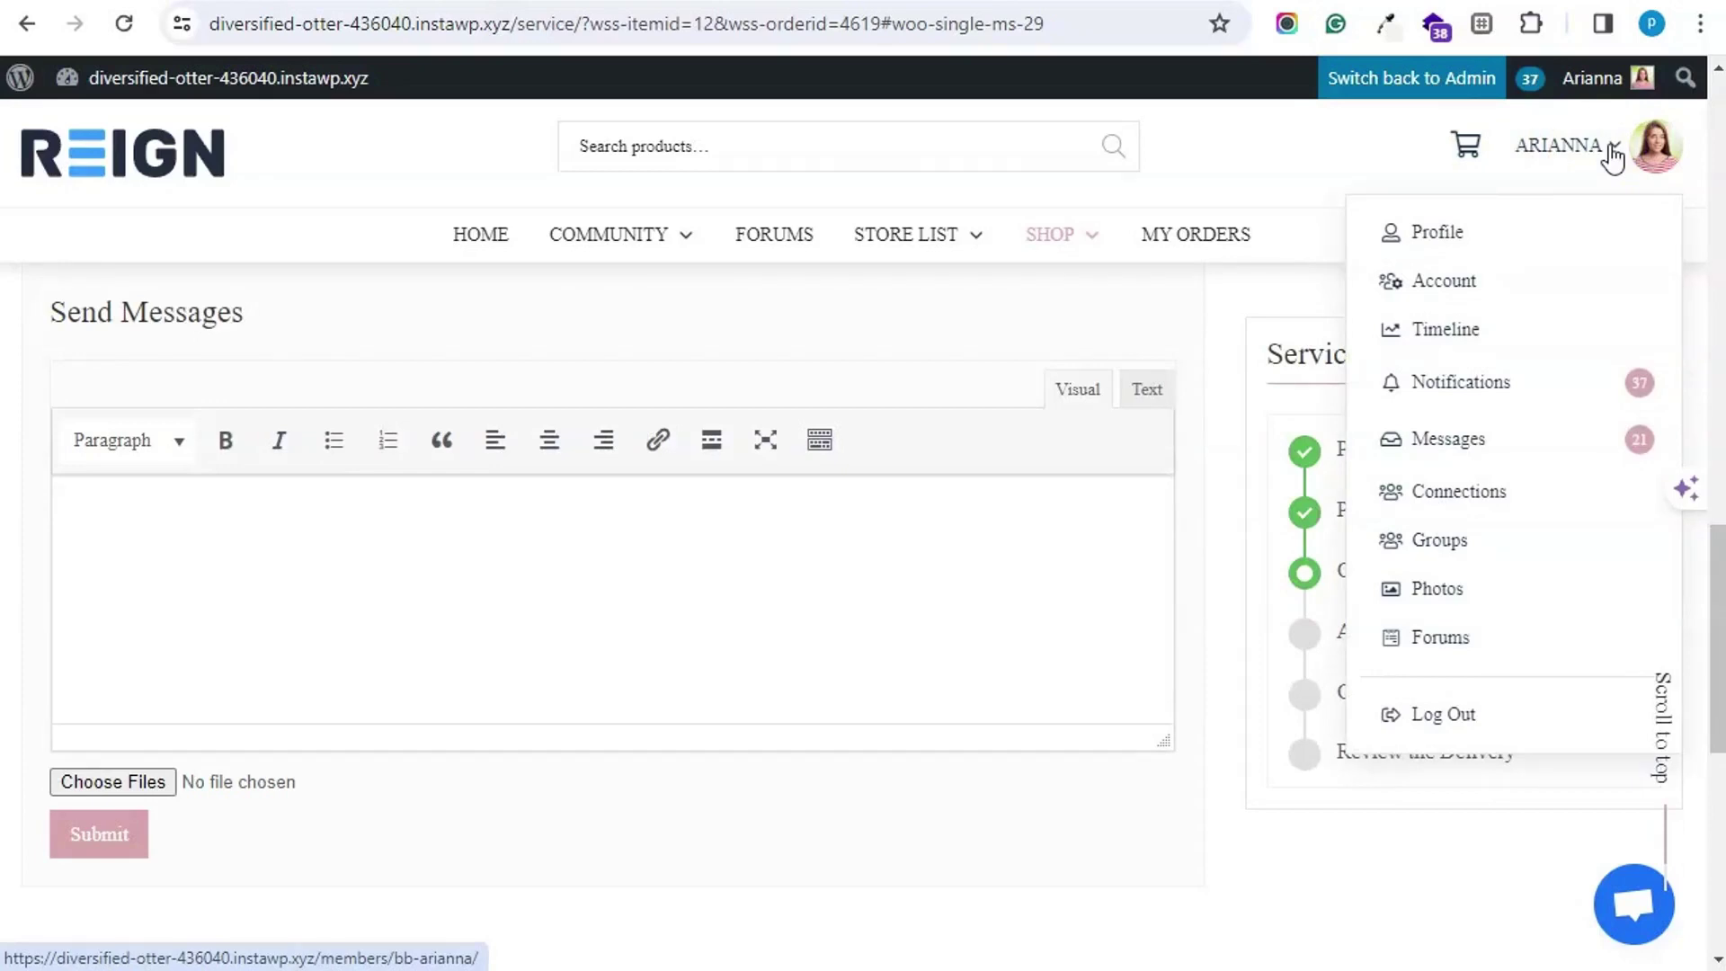
{"action": "mouse_move", "coordinate": [1098, 244]}
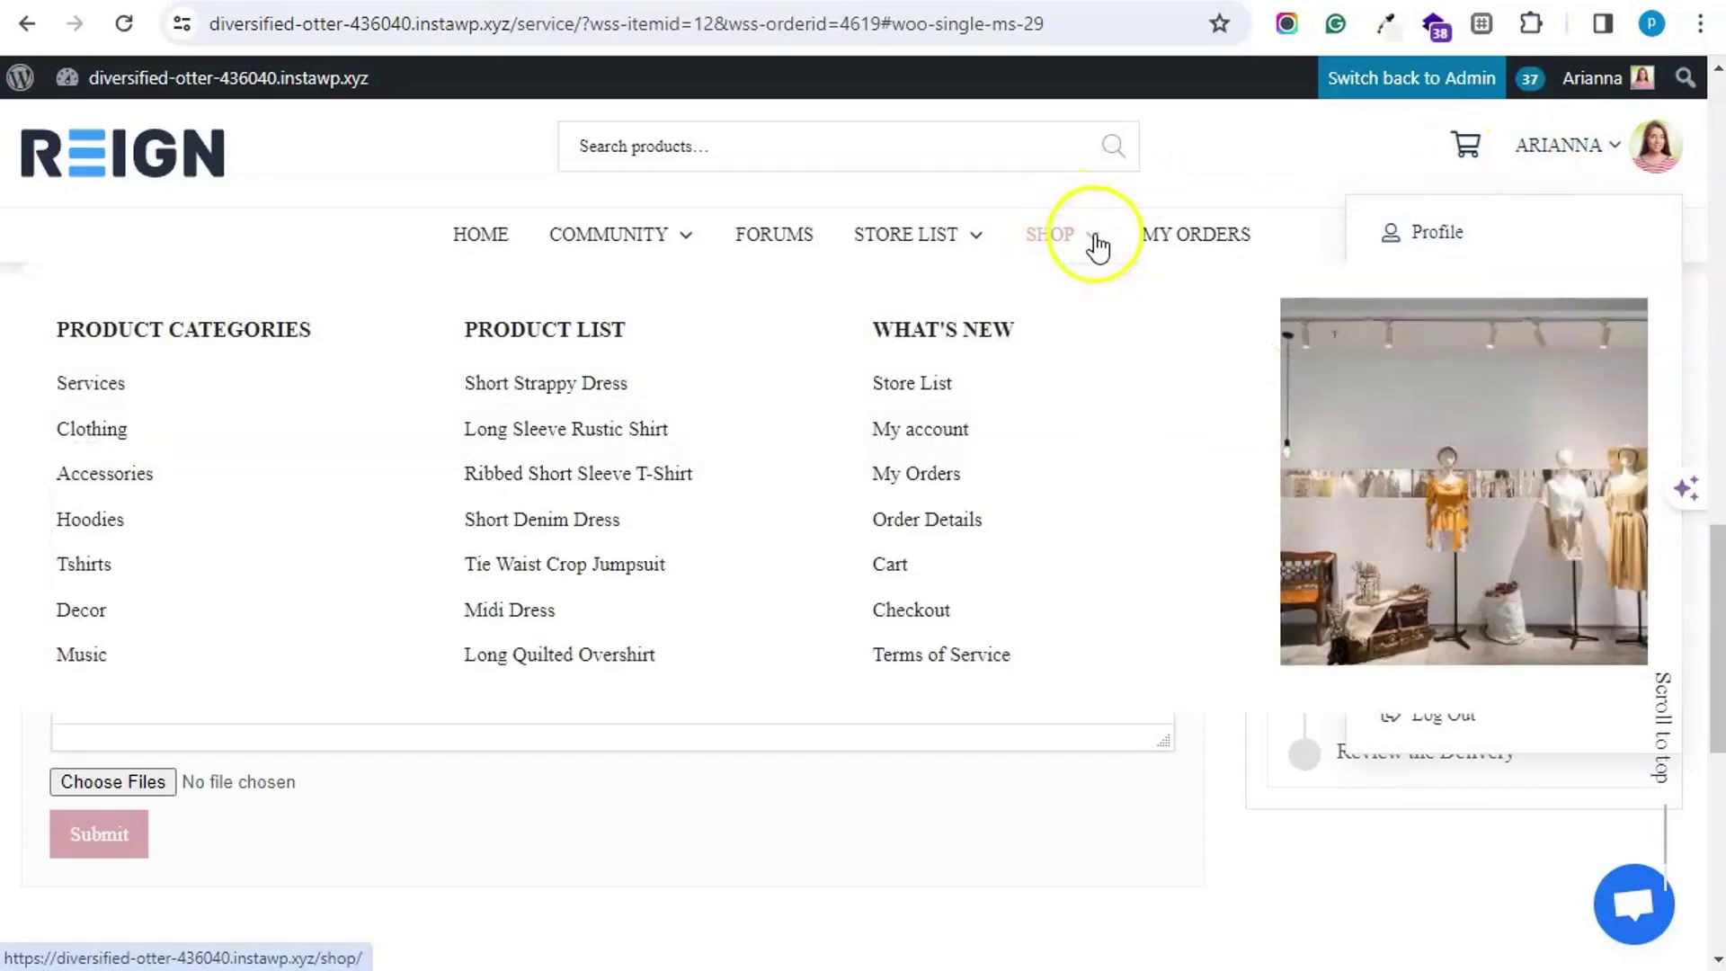
{"action": "left_click", "coordinate": [946, 429]}
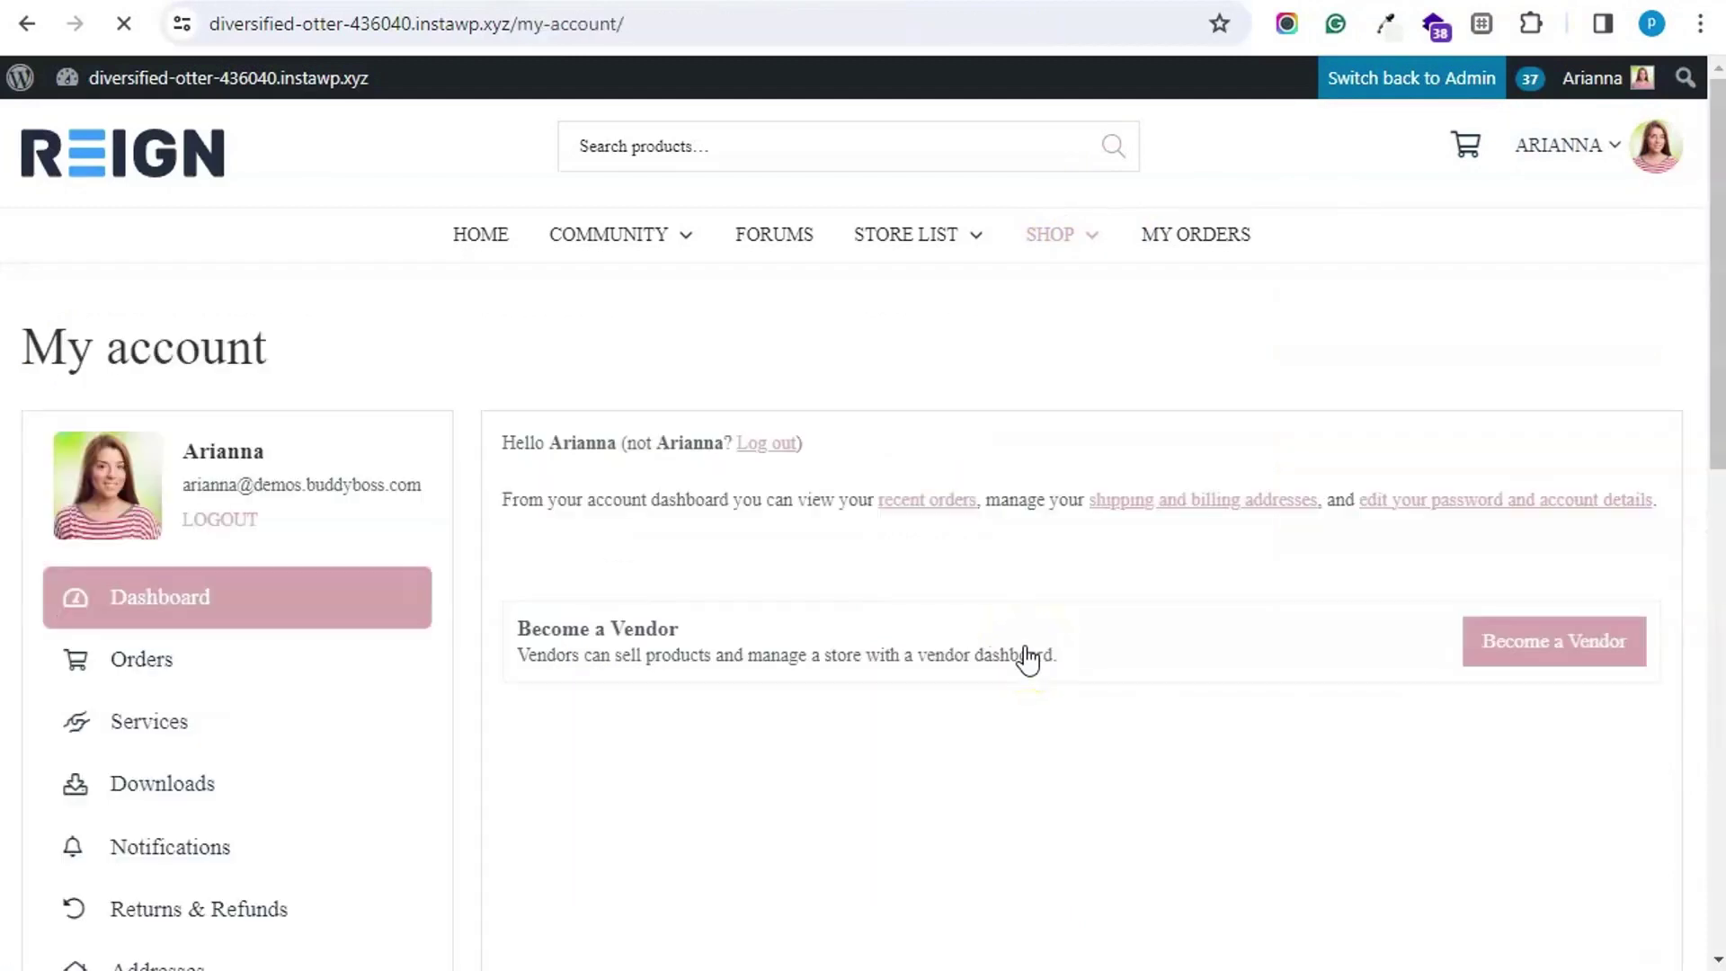
{"action": "left_click", "coordinate": [170, 724]}
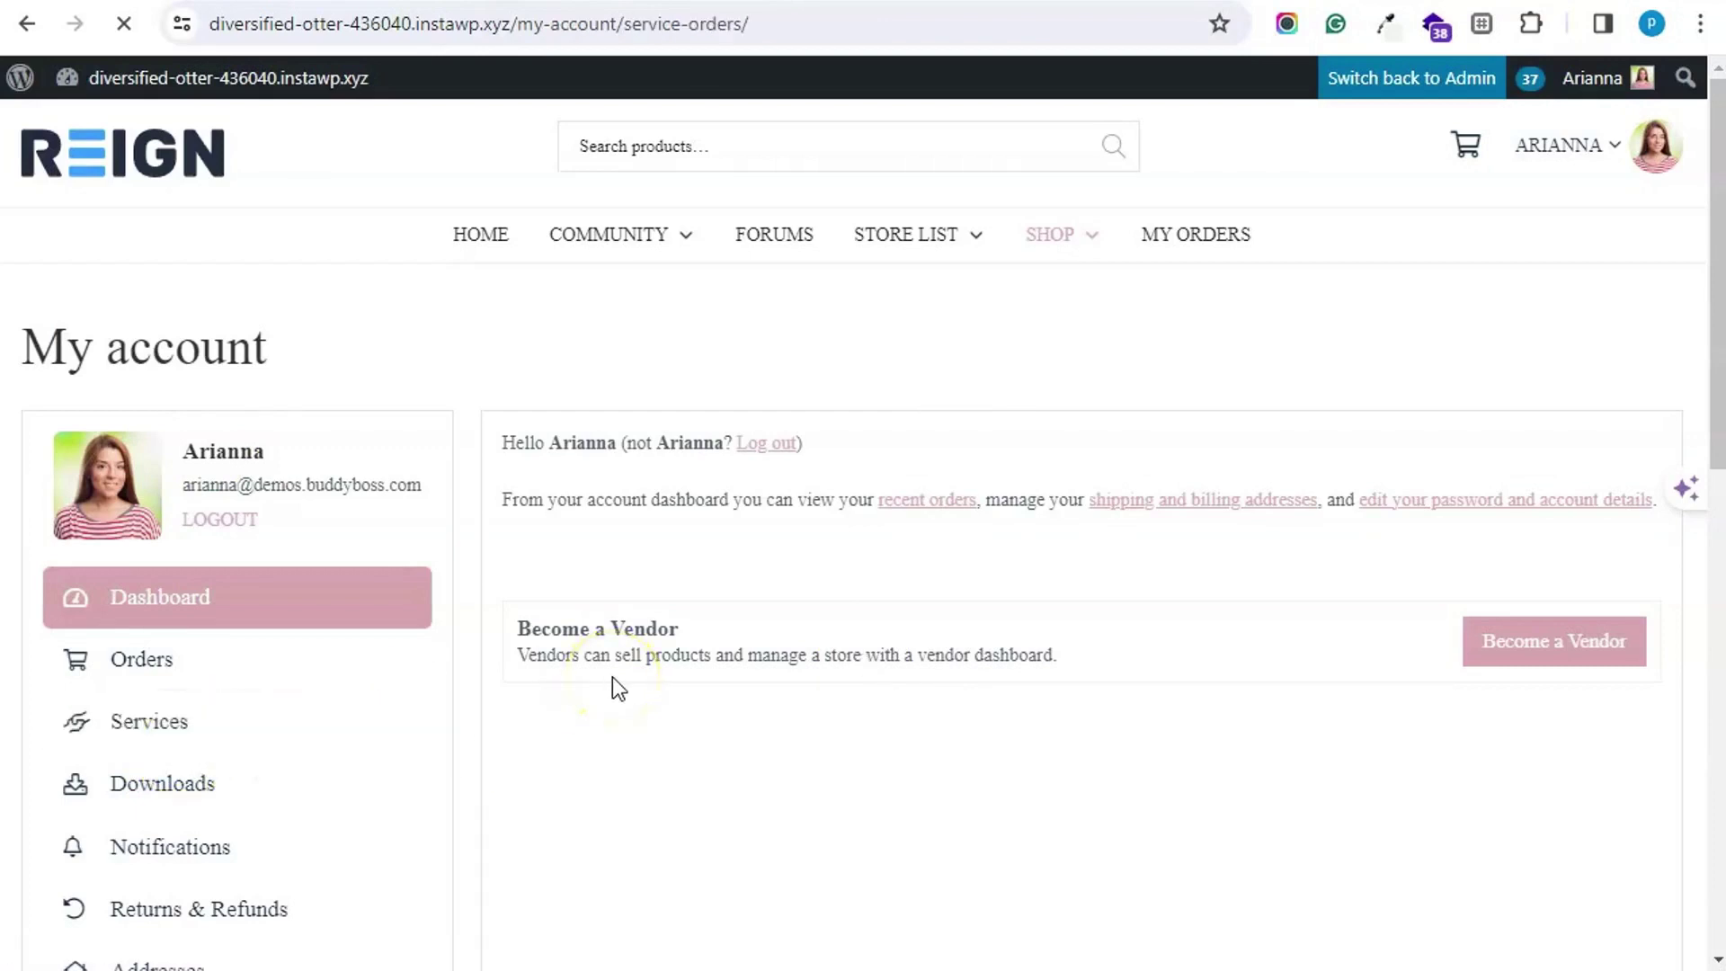
{"action": "scroll", "coordinate": [620, 671], "scroll_direction": "down", "scroll_amount": 1}
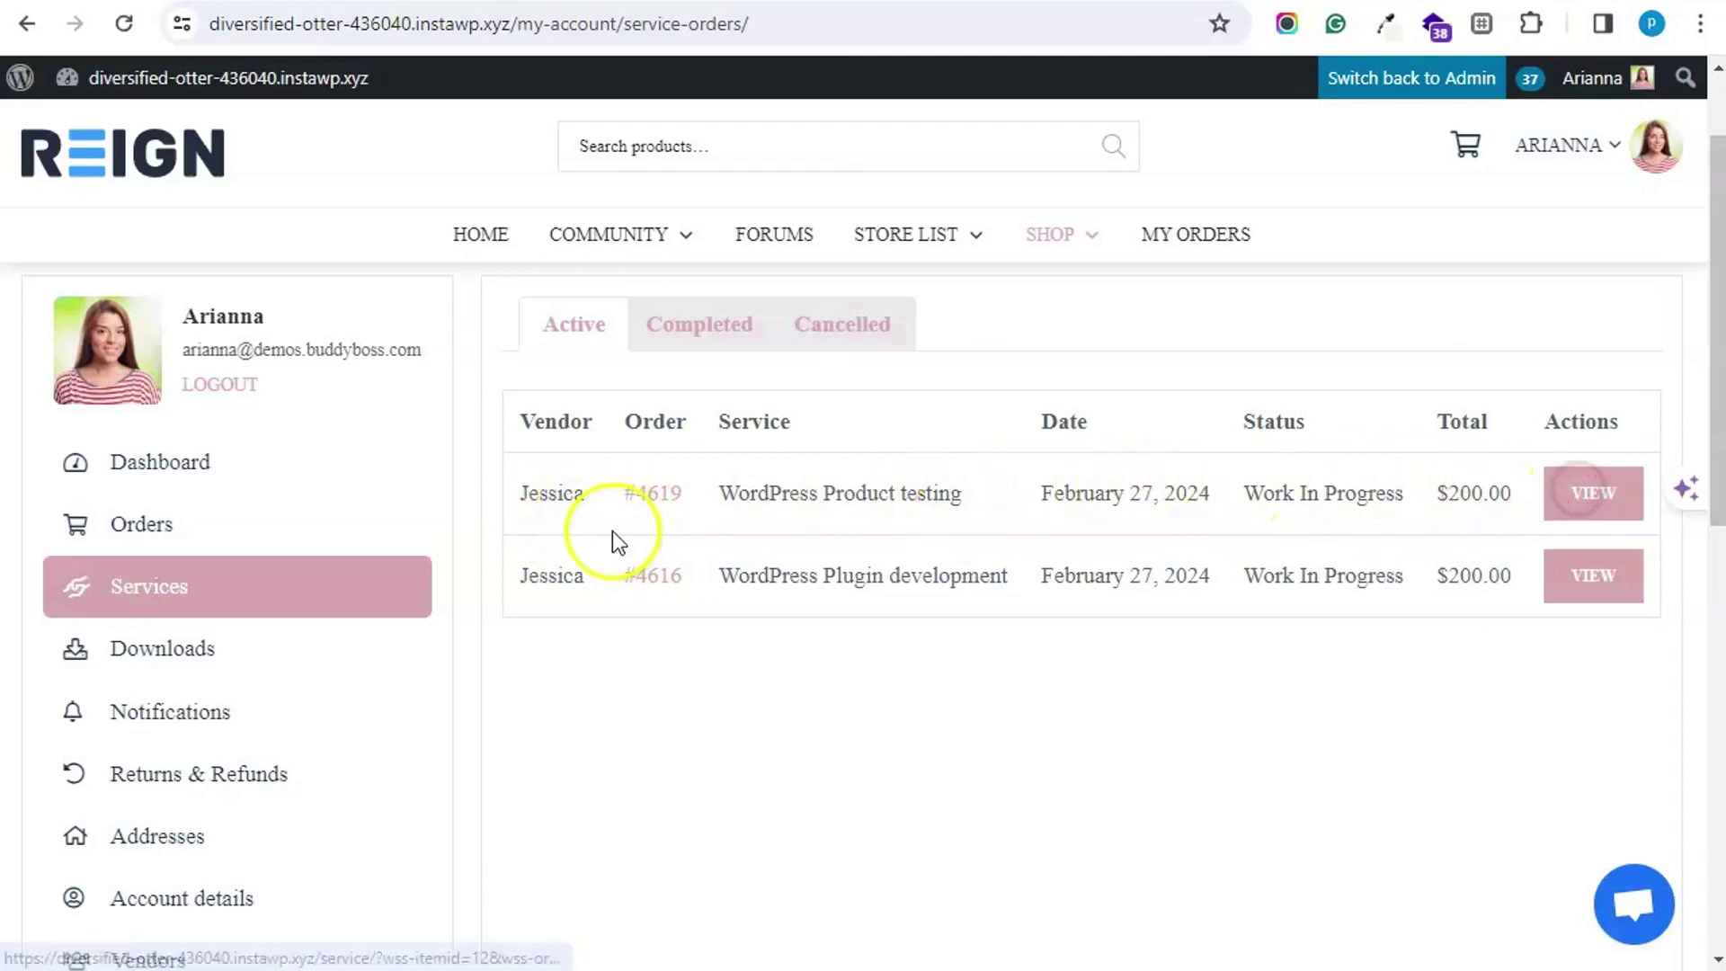
{"action": "scroll", "coordinate": [807, 645], "scroll_direction": "up", "scroll_amount": 1}
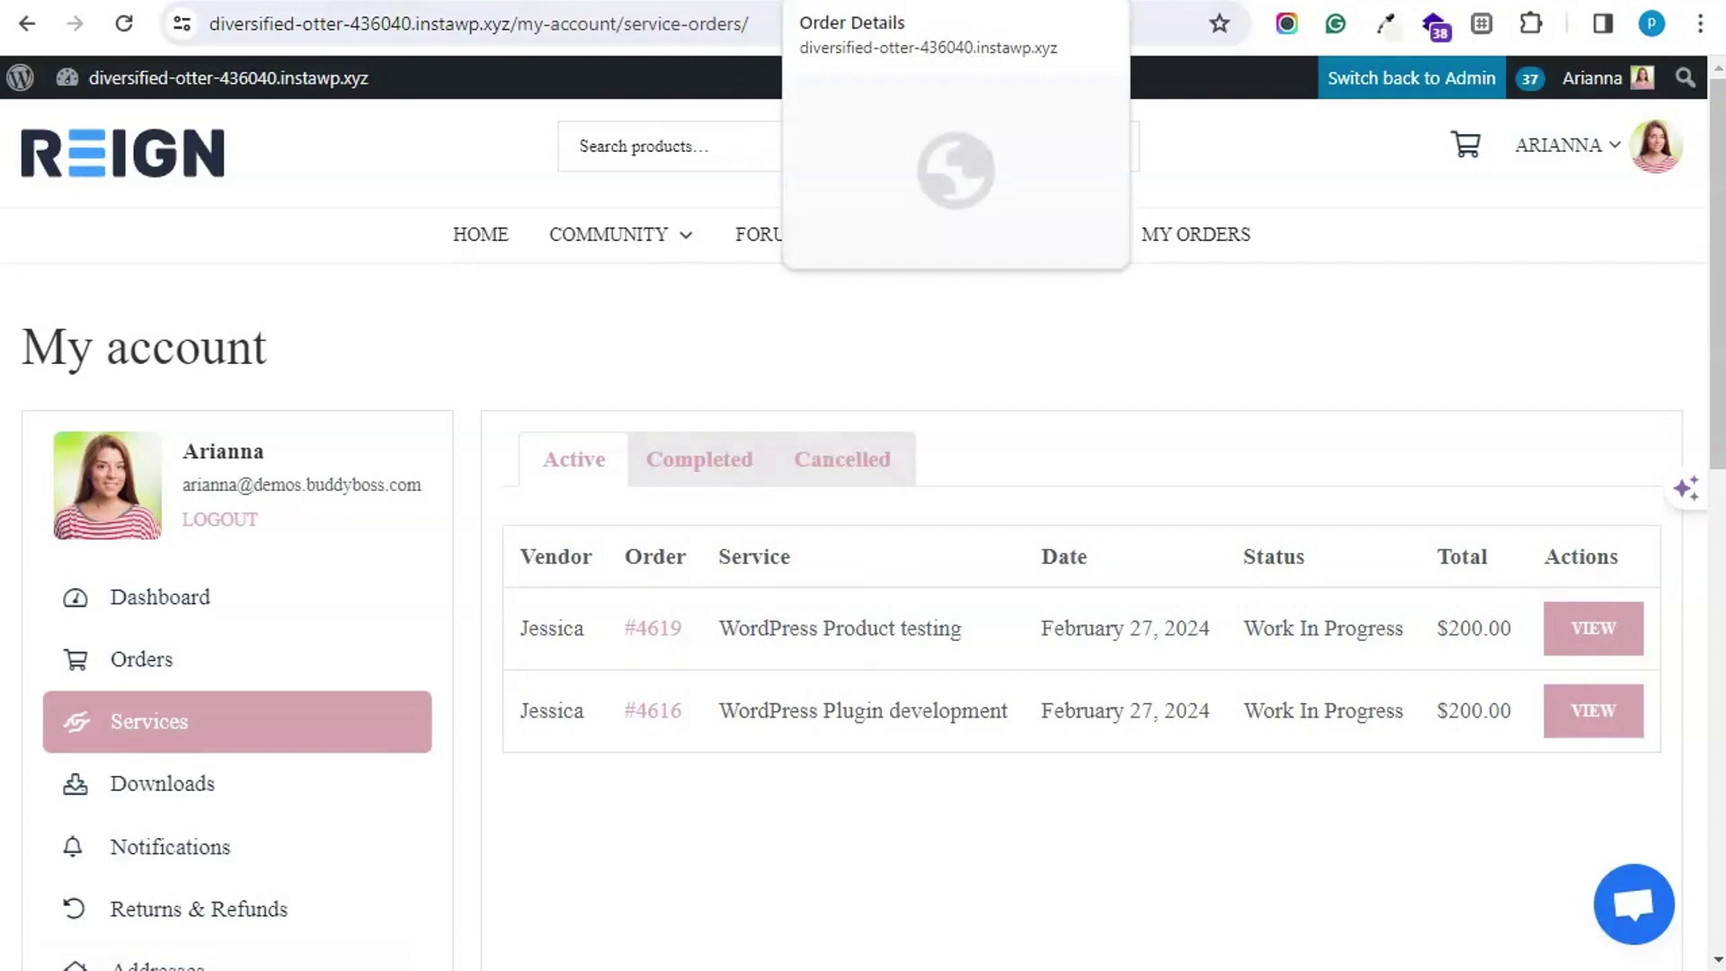
{"action": "scroll", "coordinate": [687, 618], "scroll_direction": "down", "scroll_amount": 2}
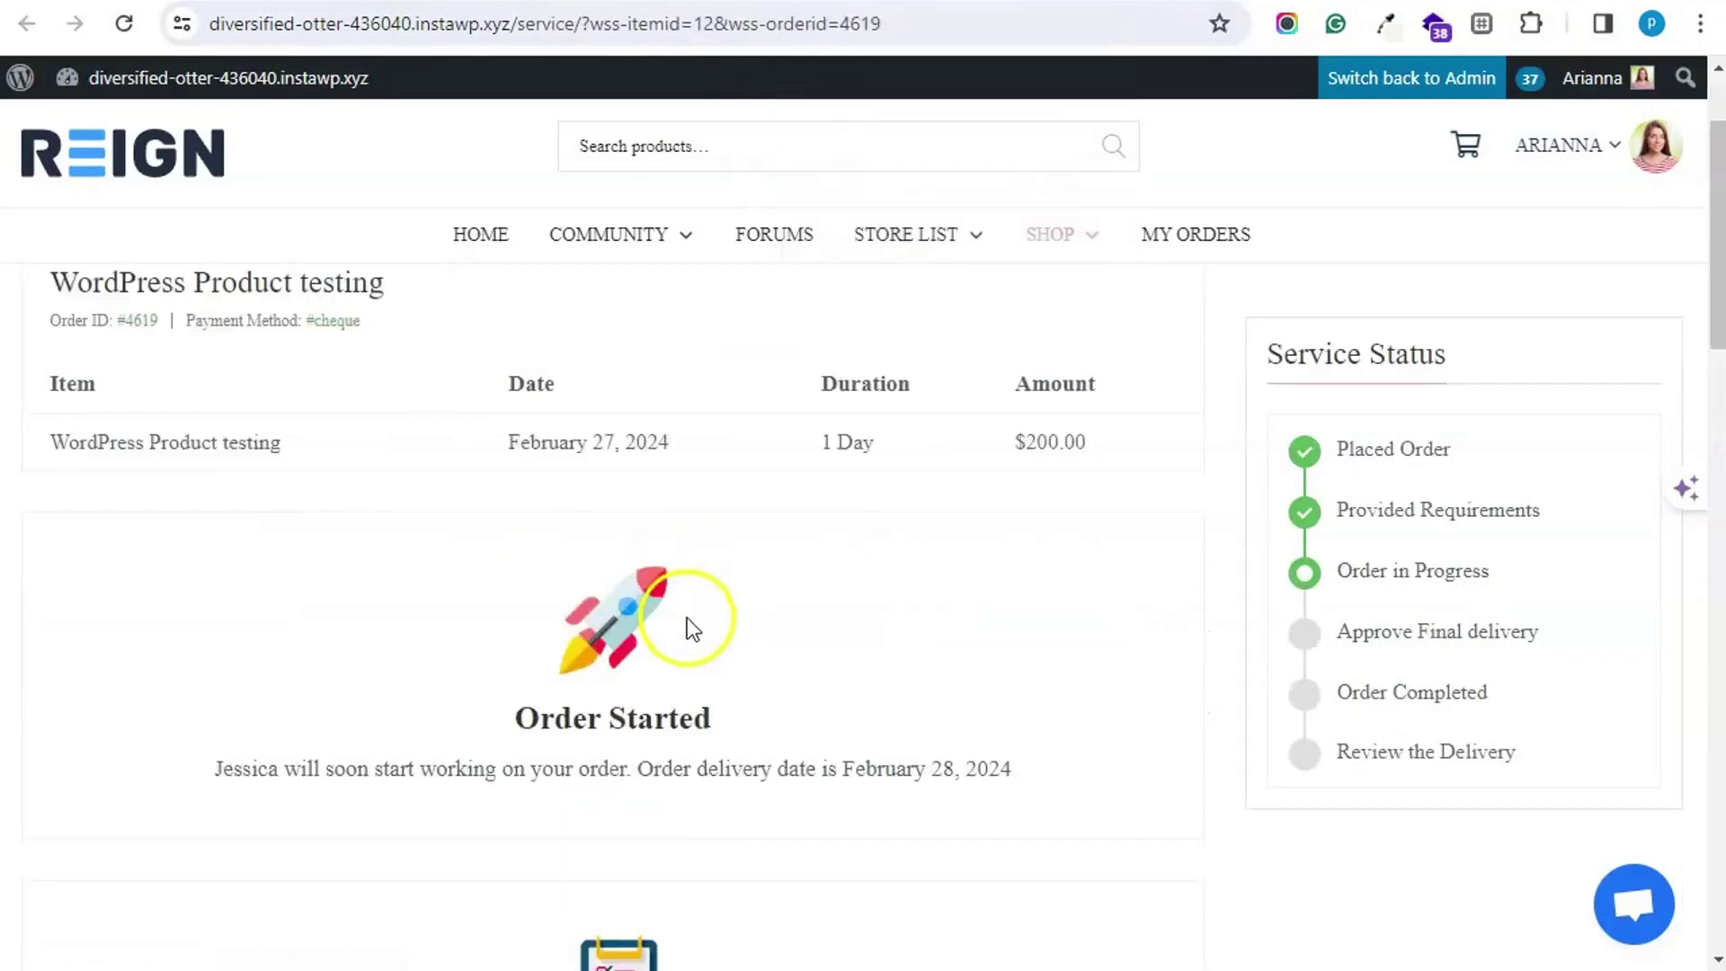
{"action": "scroll", "coordinate": [688, 629], "scroll_direction": "down", "scroll_amount": 10}
Step: Switch back to the admin account, open the user list, and switch to the service product's vendor account
{"action": "left_click", "coordinate": [1431, 78]}
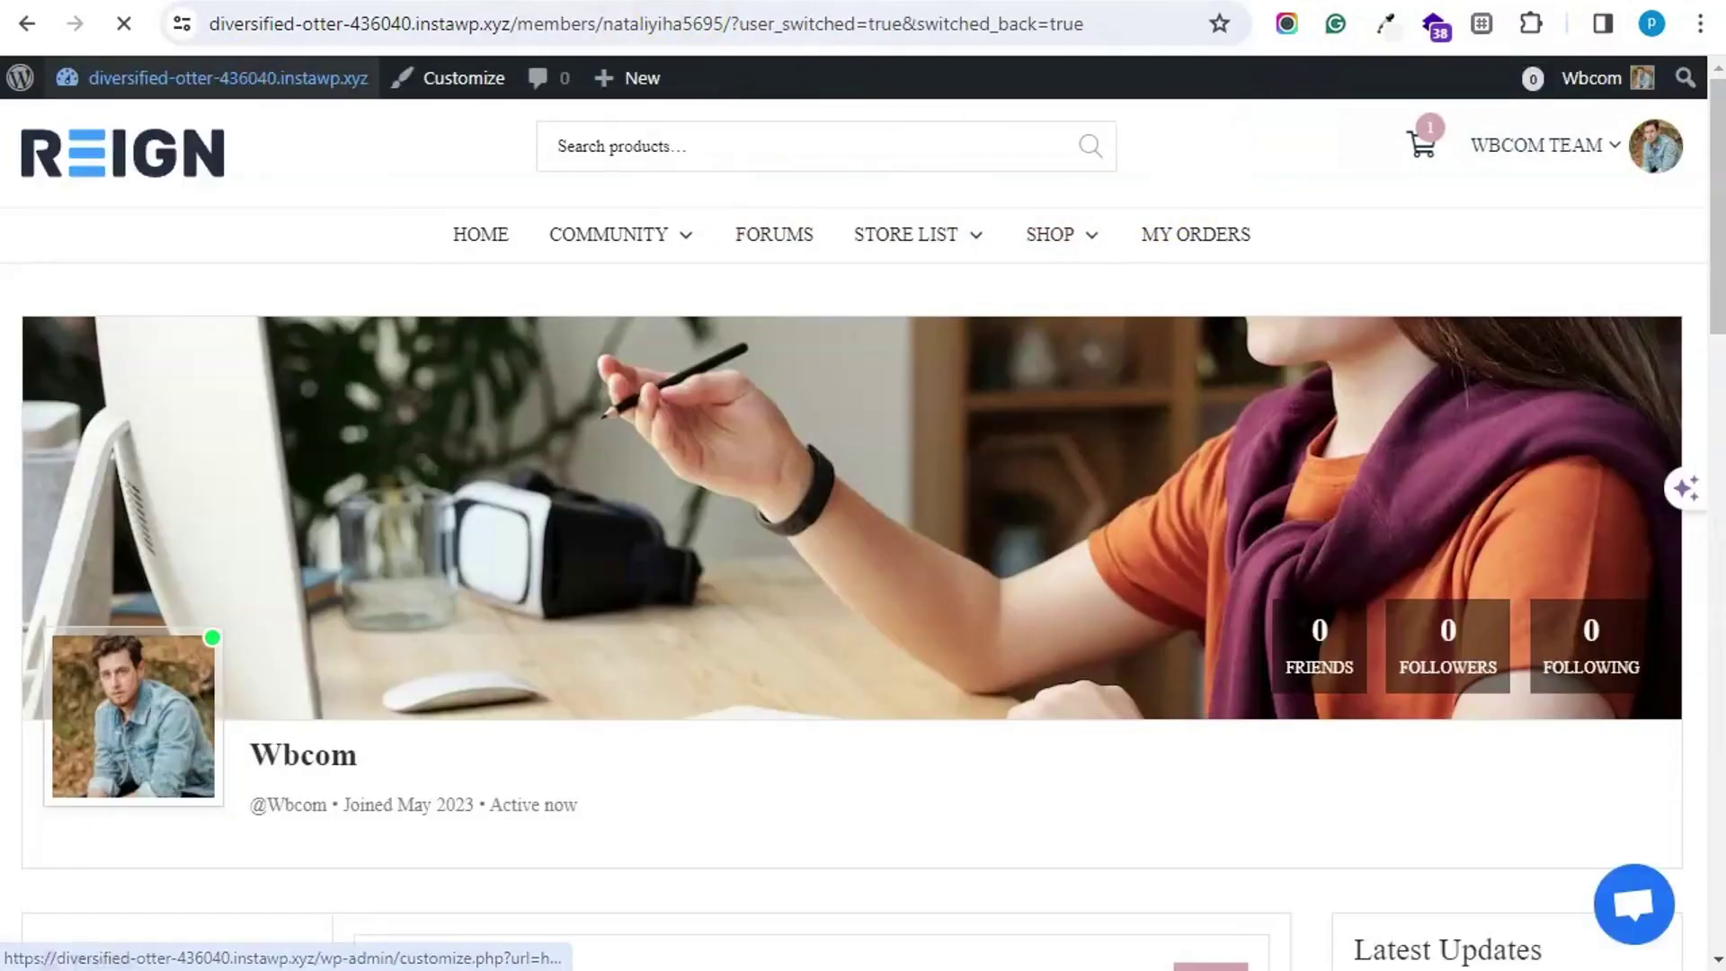
{"action": "left_click", "coordinate": [228, 77]}
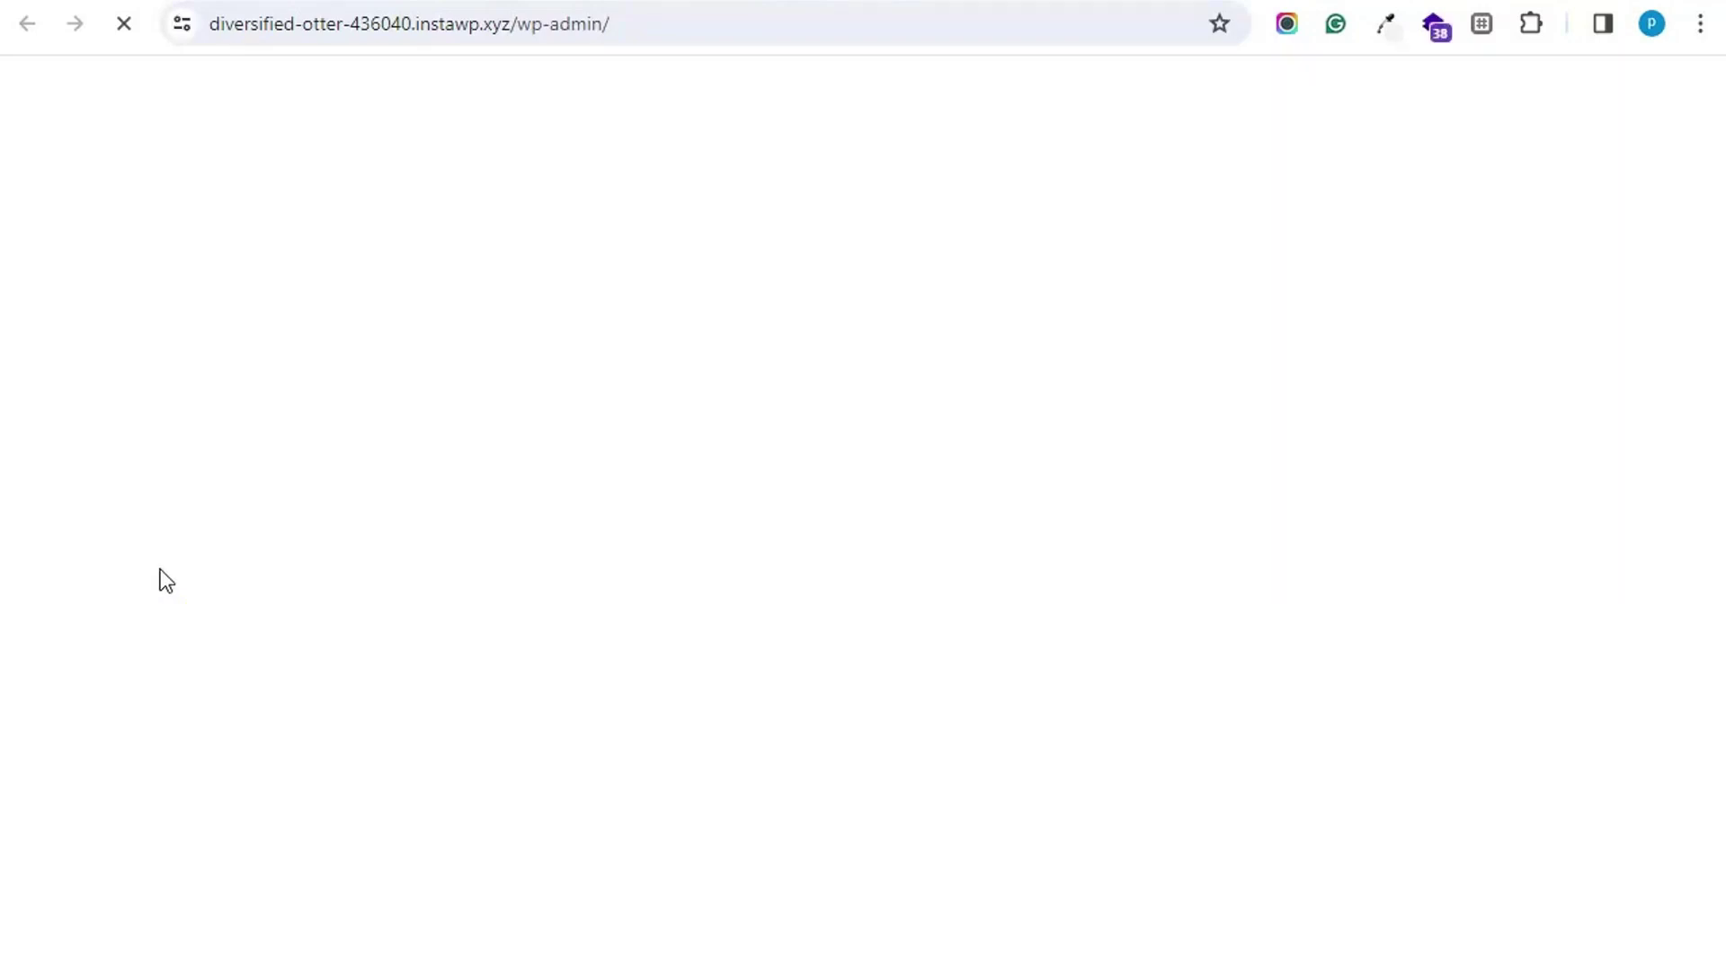
{"action": "scroll", "coordinate": [116, 855], "scroll_direction": "down", "scroll_amount": 6}
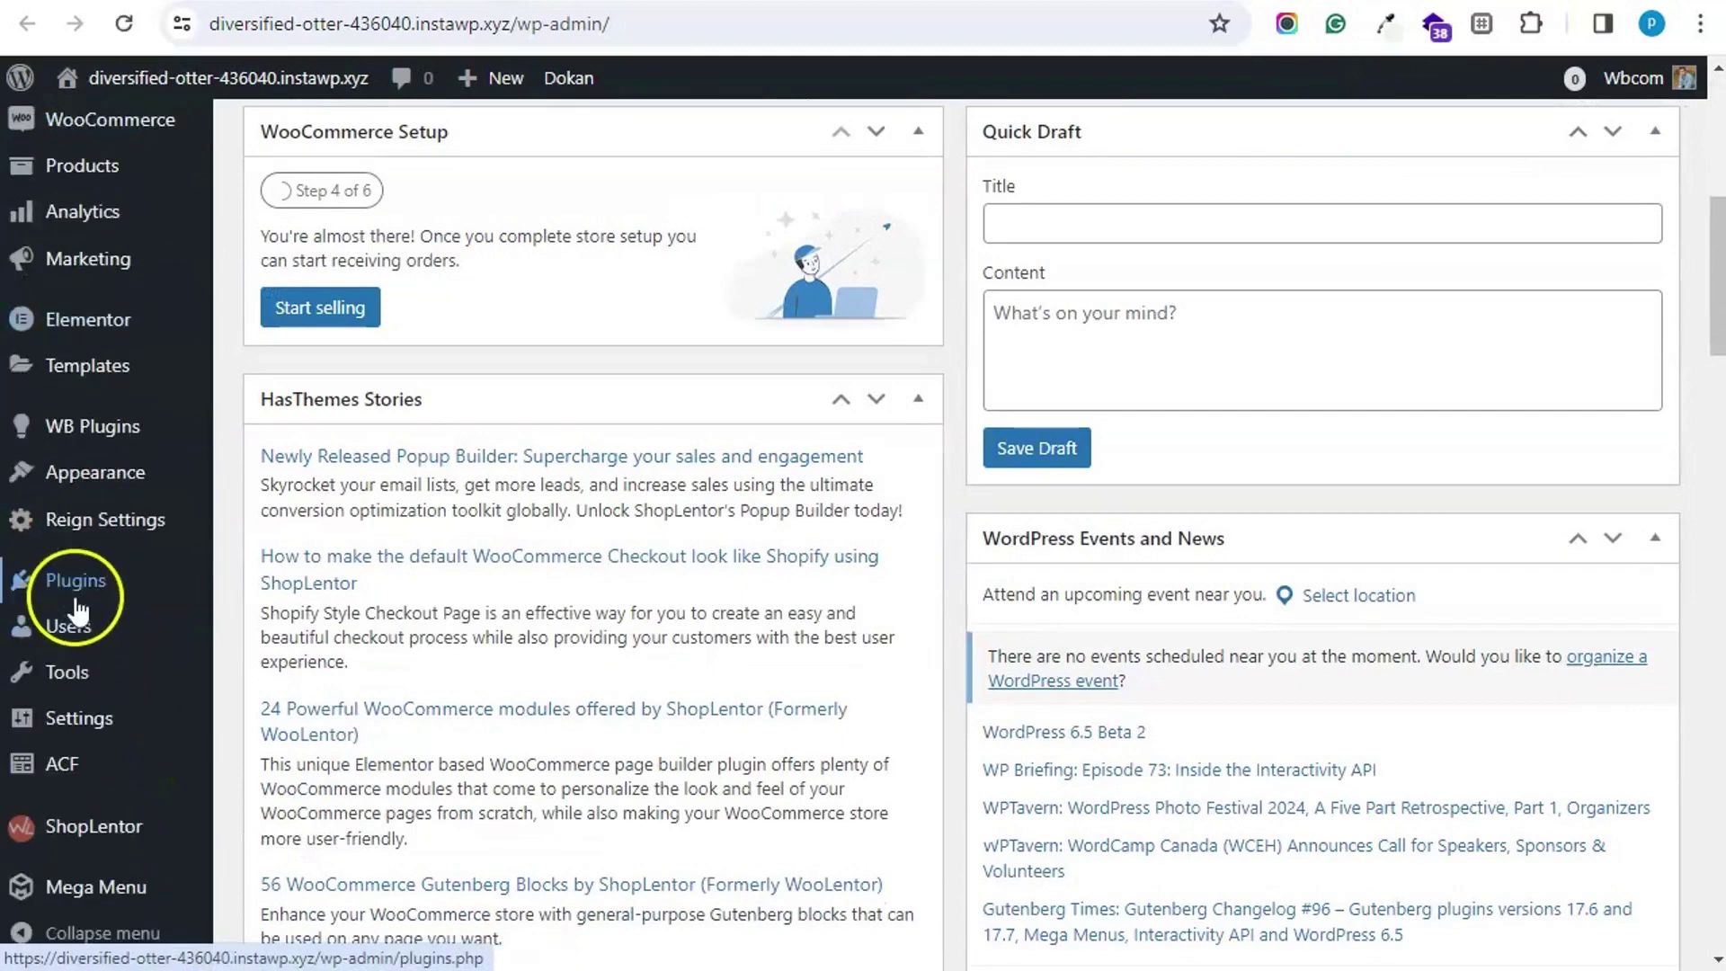
{"action": "left_click", "coordinate": [72, 624]}
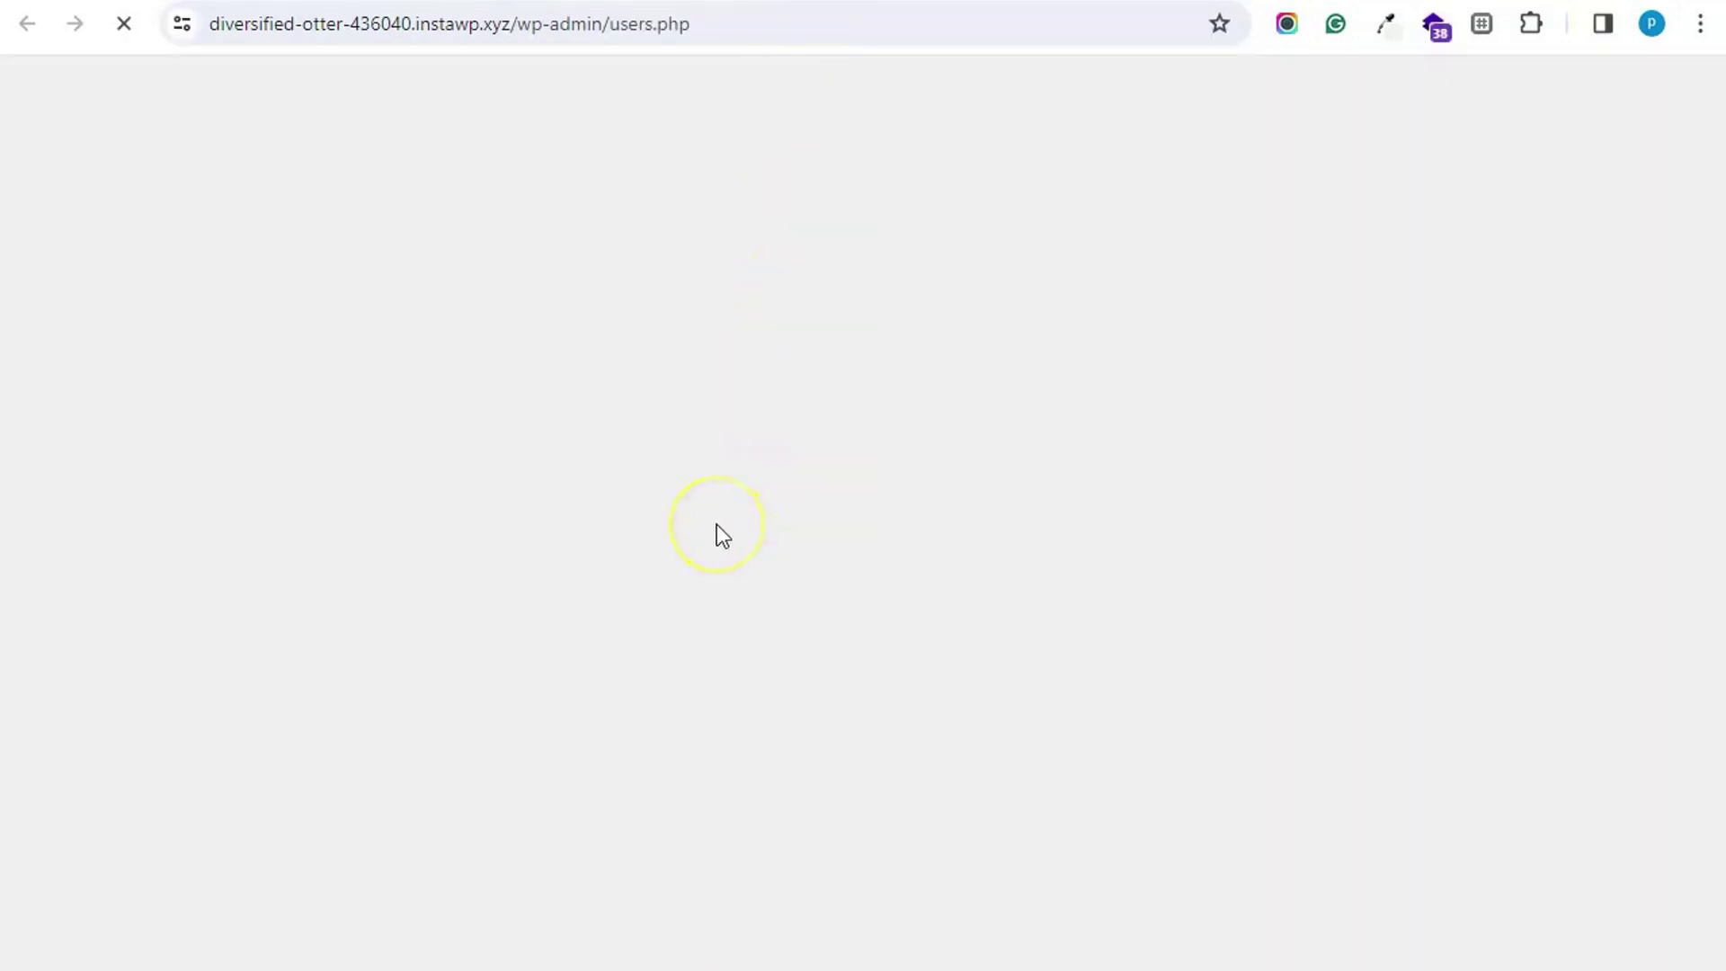
{"action": "scroll", "coordinate": [620, 566], "scroll_direction": "down", "scroll_amount": 4}
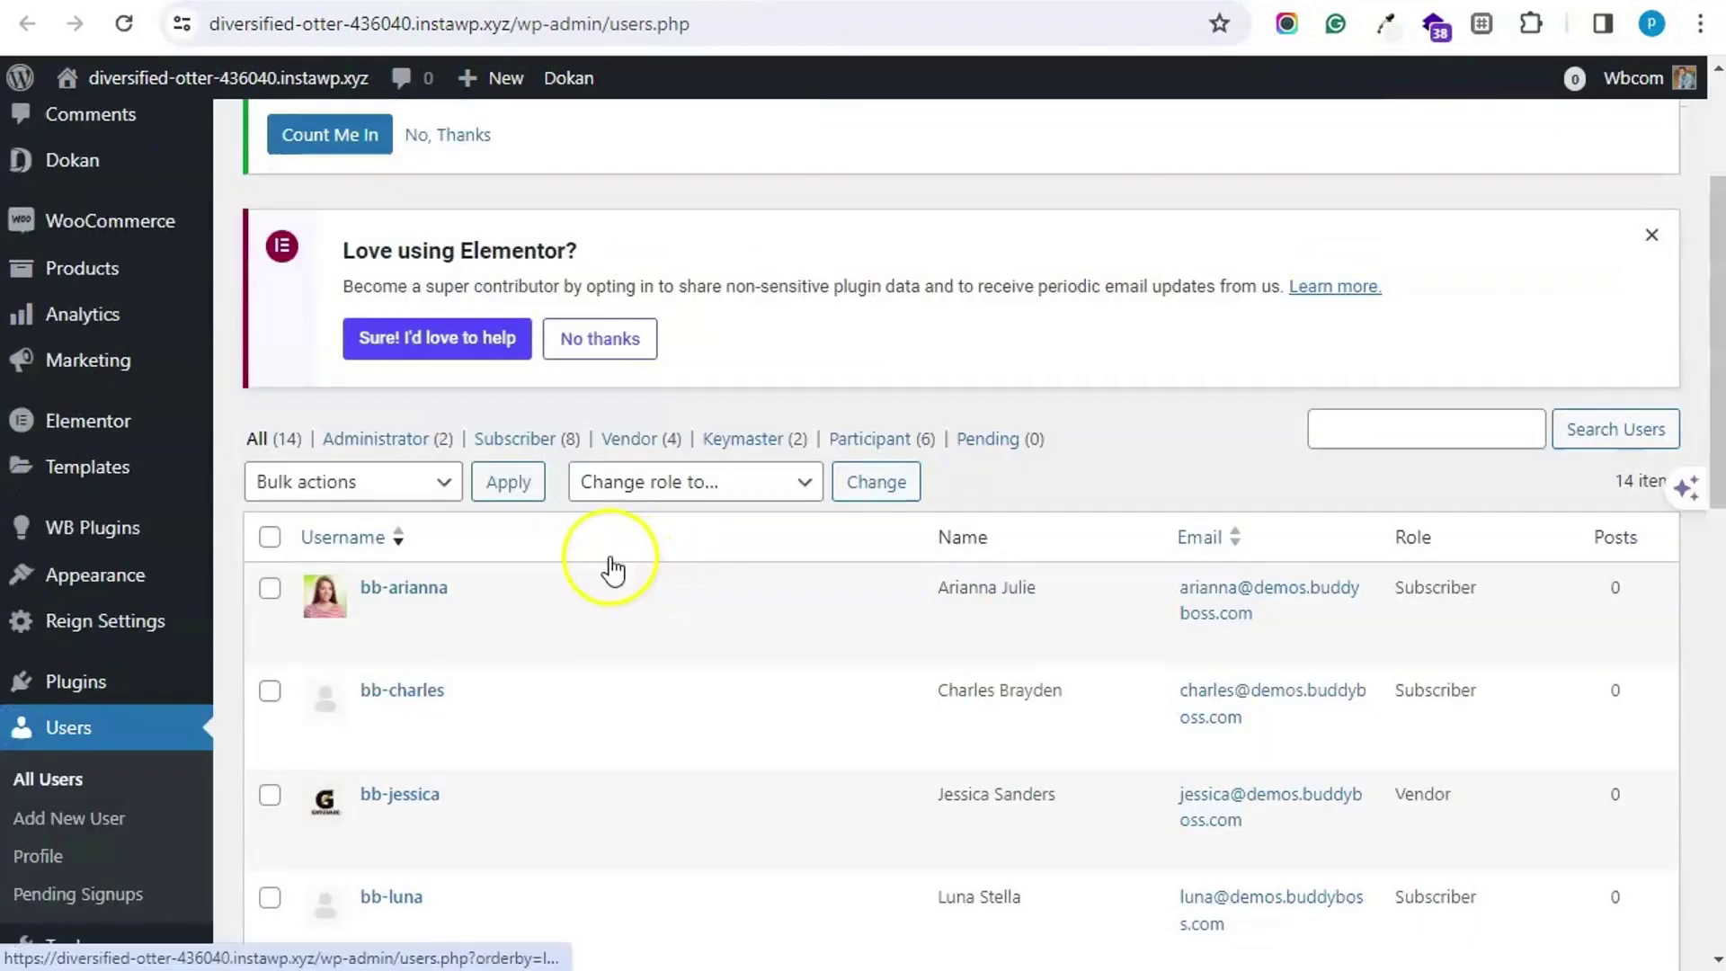
{"action": "scroll", "coordinate": [605, 559], "scroll_direction": "down", "scroll_amount": 3}
{"action": "left_click", "coordinate": [799, 552]}
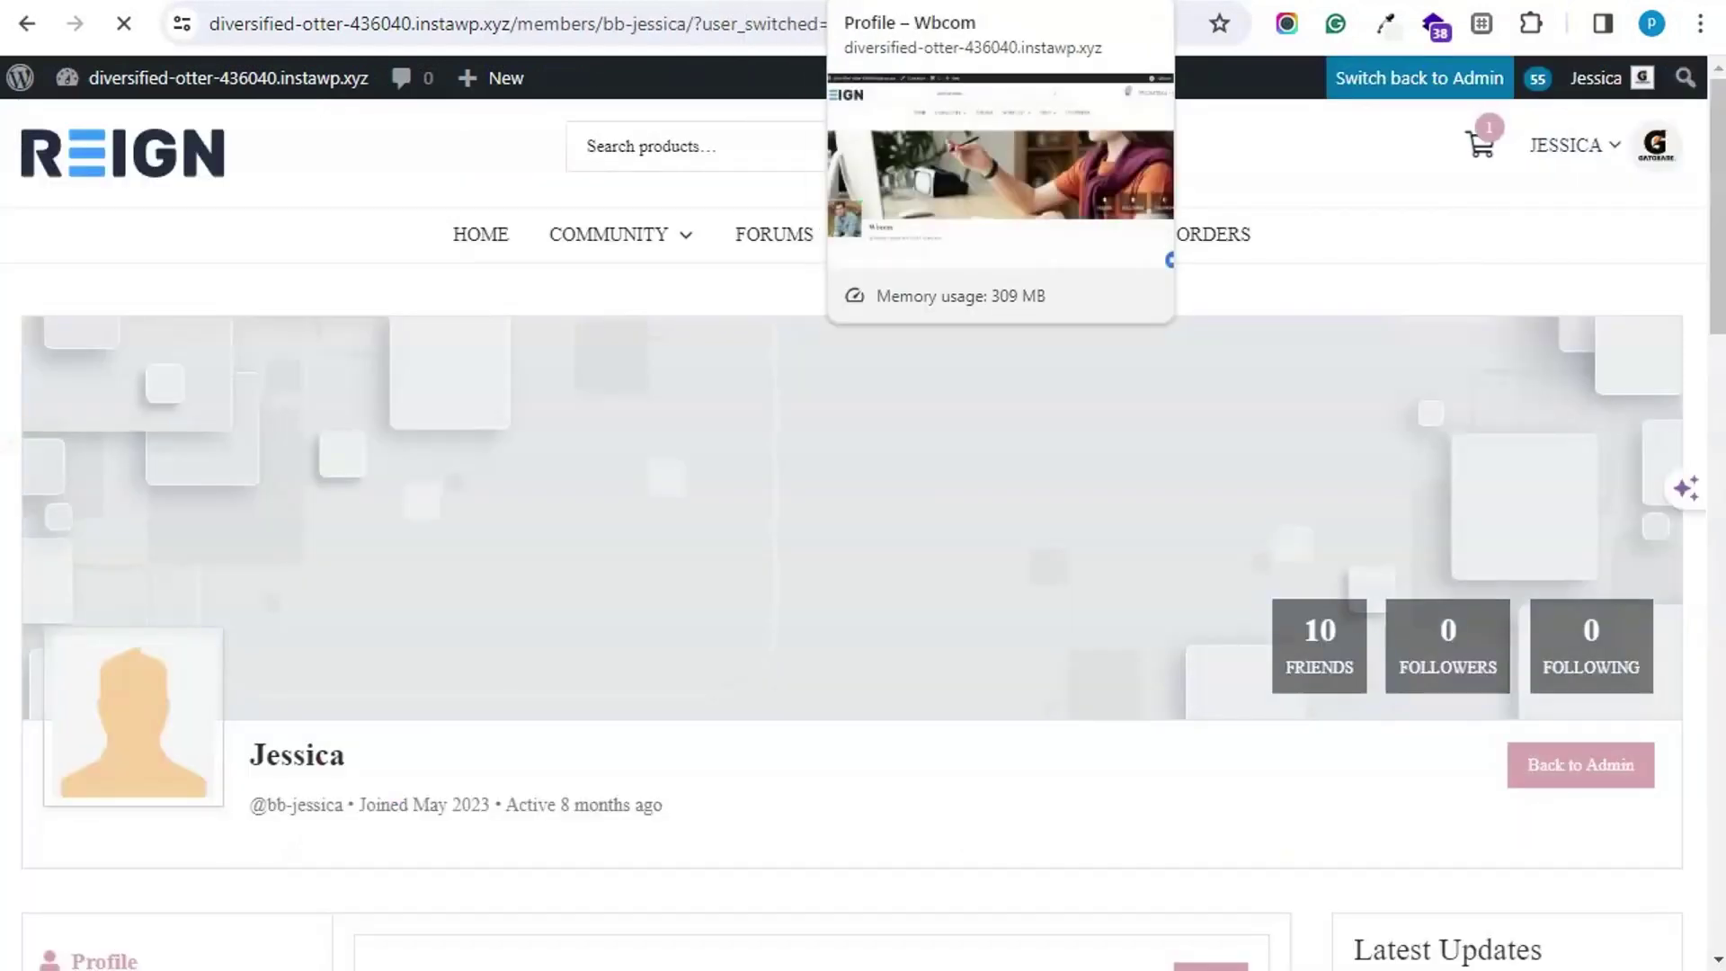
Step: Open the vendor's store dashboard and open the WordPress Product testing order from the new message notification
{"action": "left_click", "coordinate": [941, 254]}
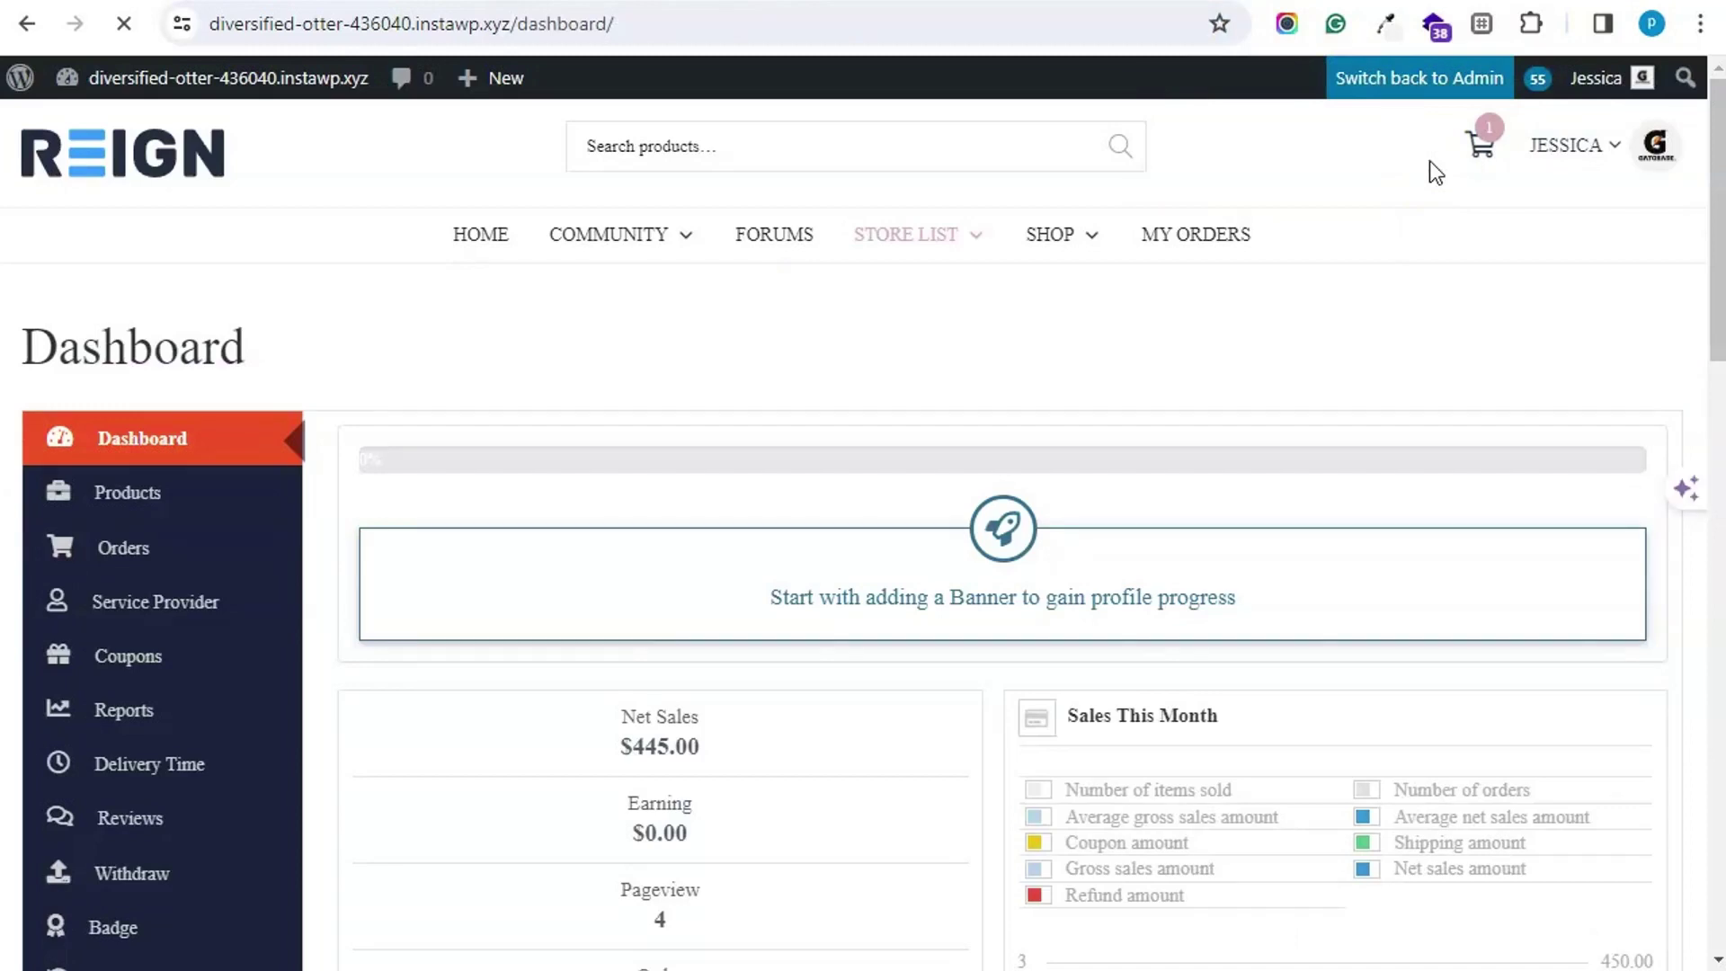
{"action": "left_click", "coordinate": [1465, 161]}
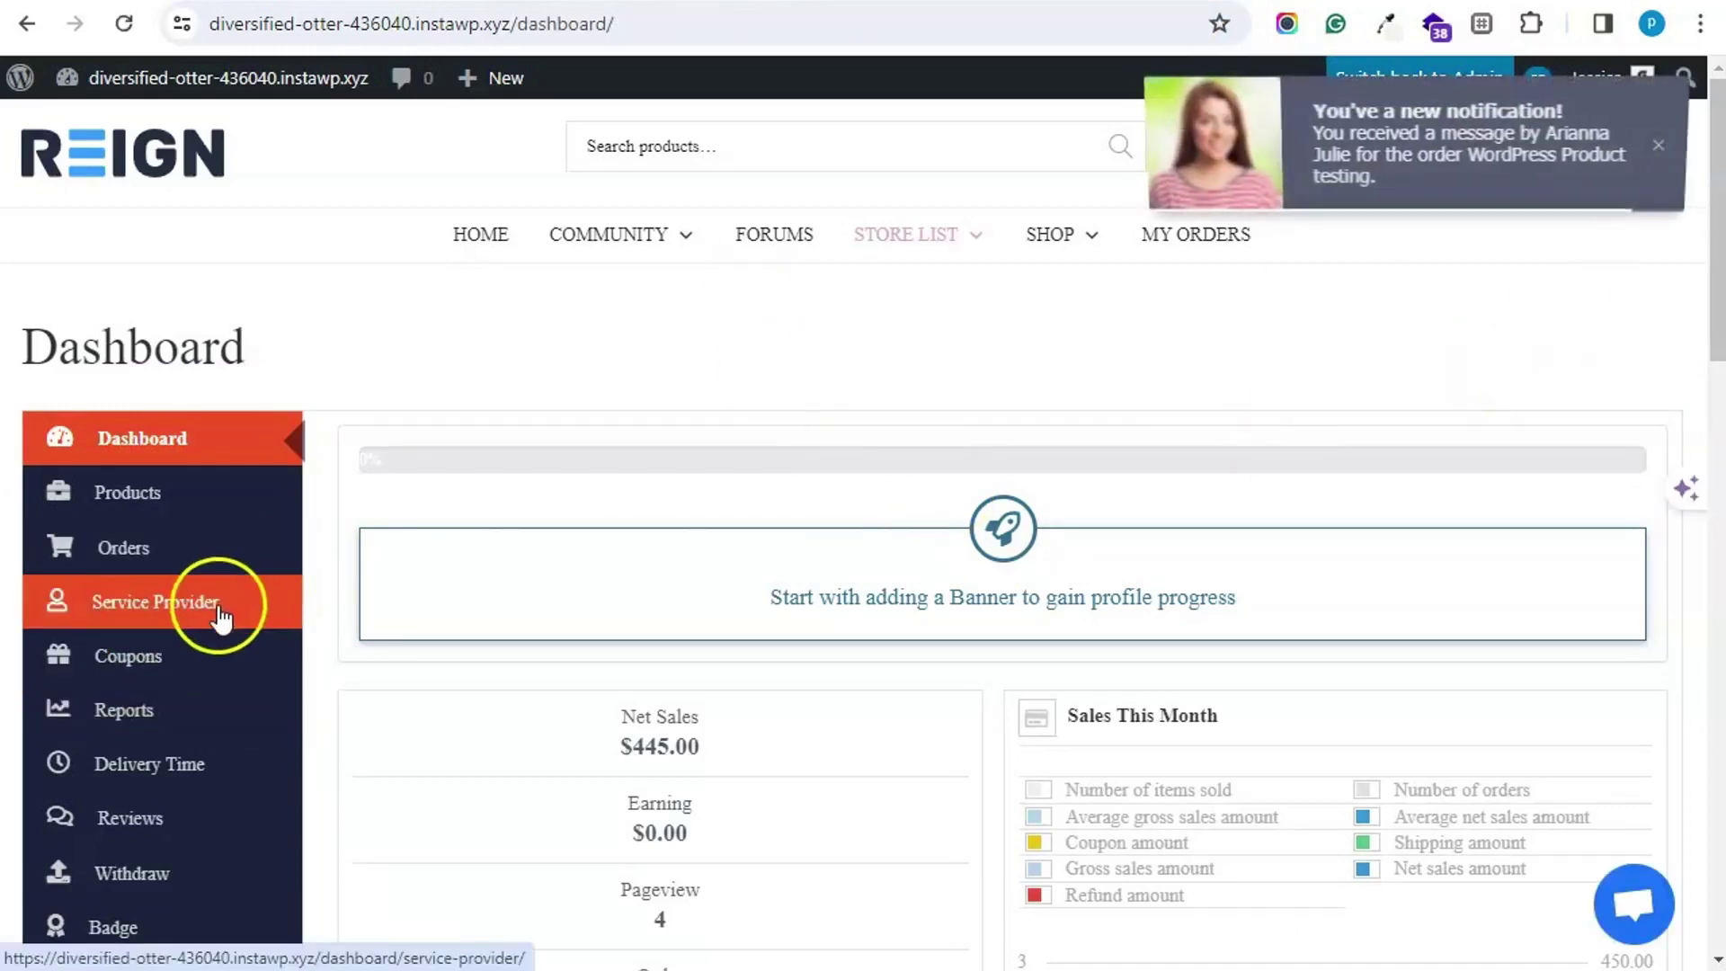
{"action": "left_click", "coordinate": [1372, 158]}
{"action": "left_click", "coordinate": [1396, 121]}
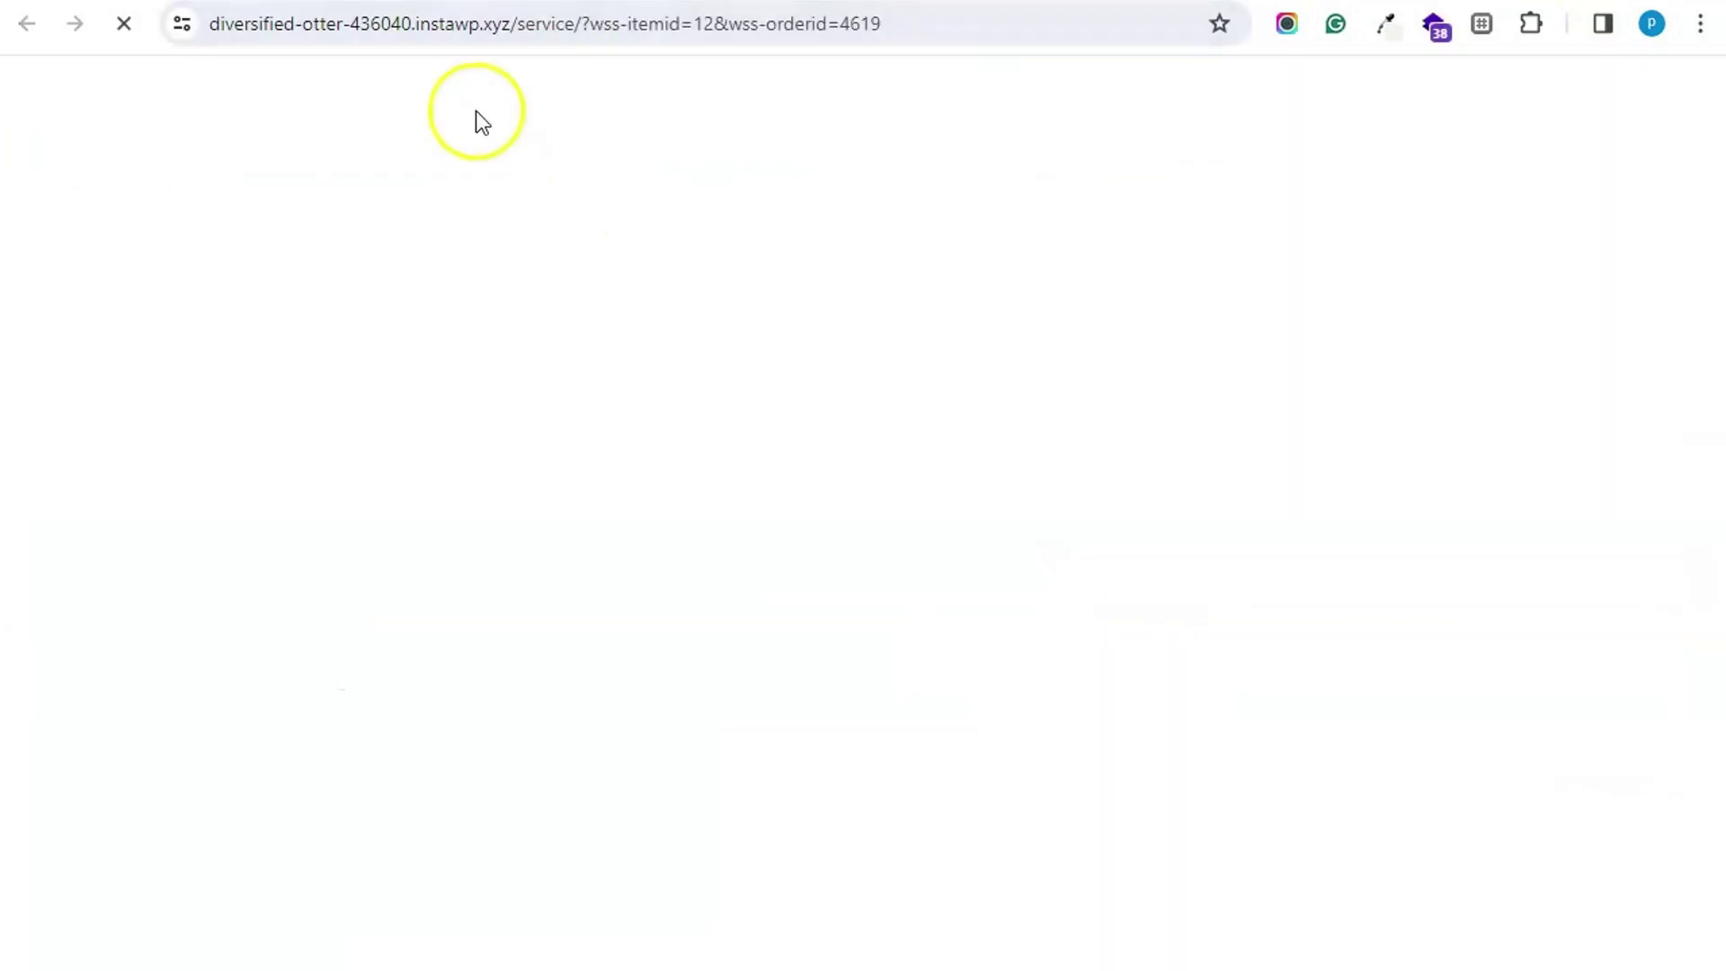
Step: Look over the service order page for WordPress Product testing, and open the vendor's Service Provider order list
{"action": "left_click_drag", "start_coordinate": [551, 24], "coordinate": [878, 153]}
{"action": "scroll", "coordinate": [775, 519], "scroll_direction": "down", "scroll_amount": 5}
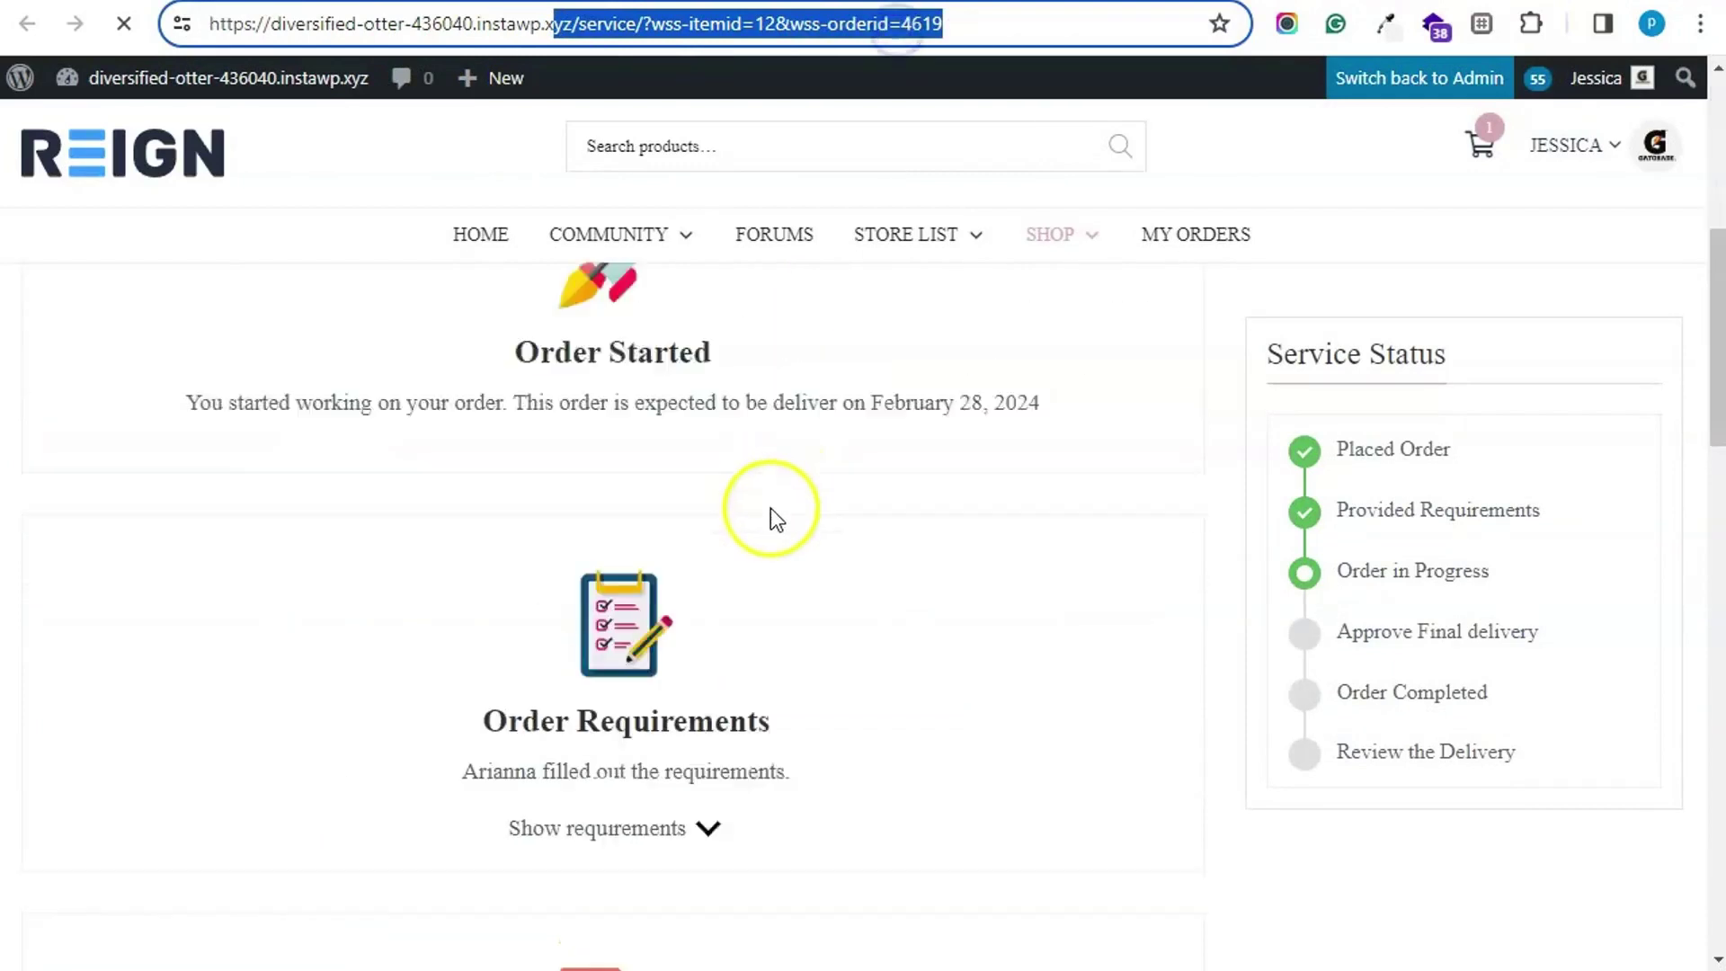
{"action": "scroll", "coordinate": [769, 525], "scroll_direction": "down", "scroll_amount": 10}
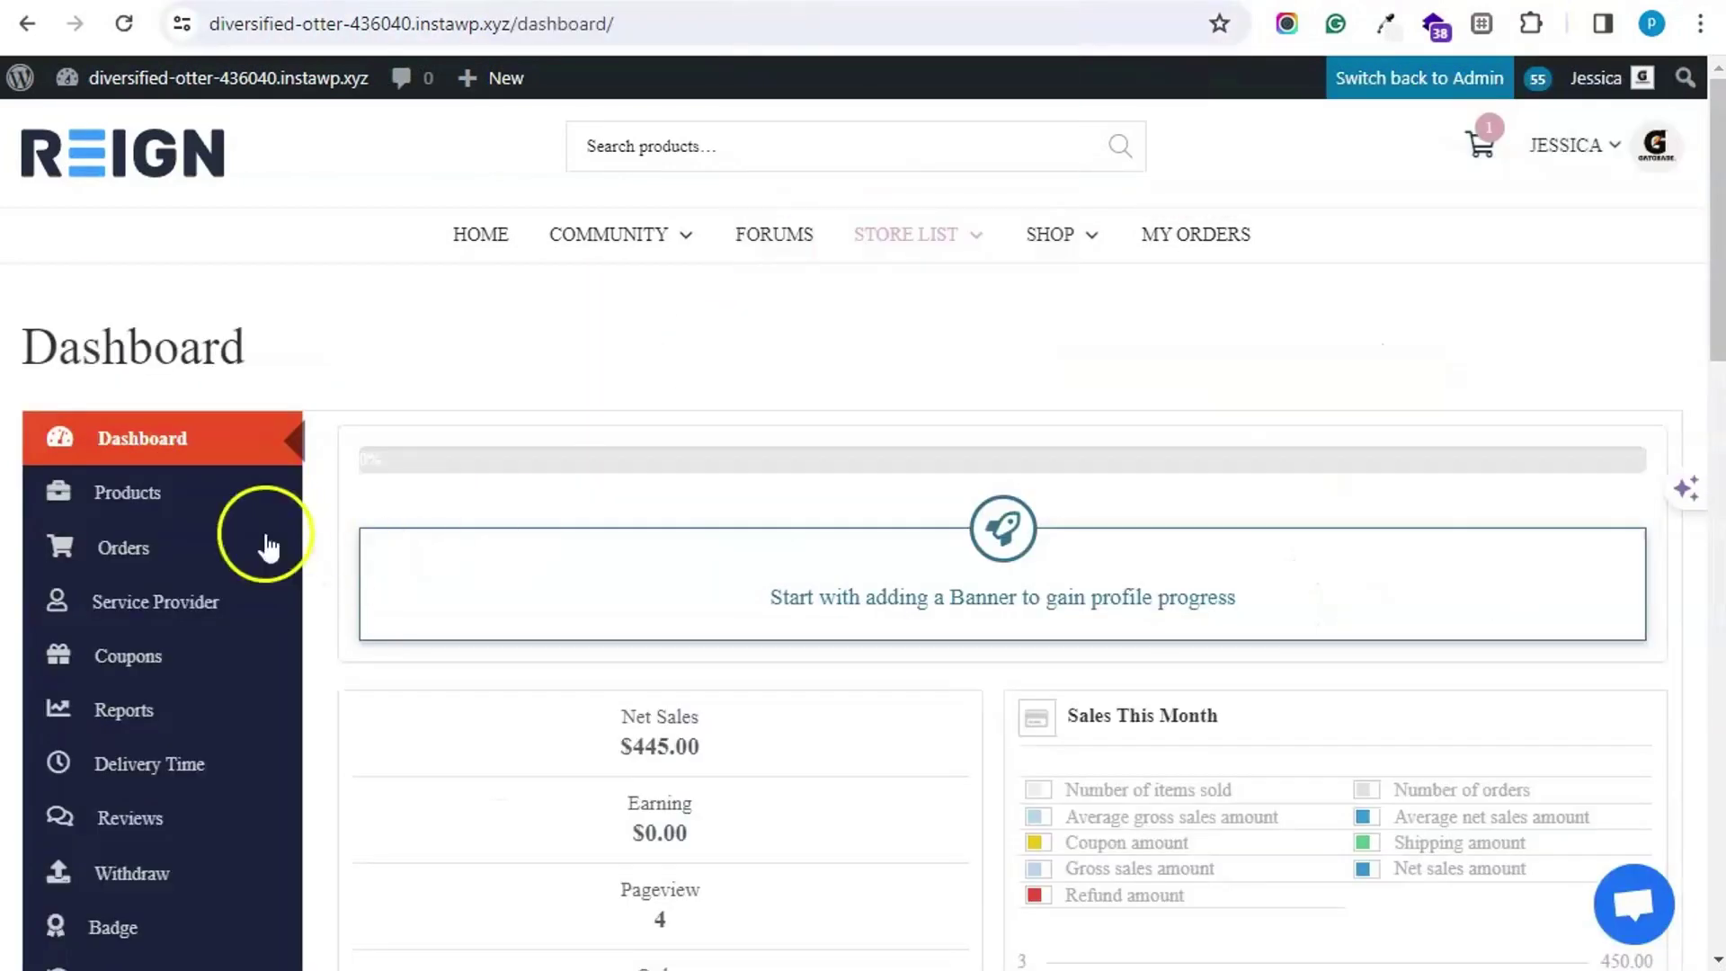
{"action": "left_click", "coordinate": [185, 605]}
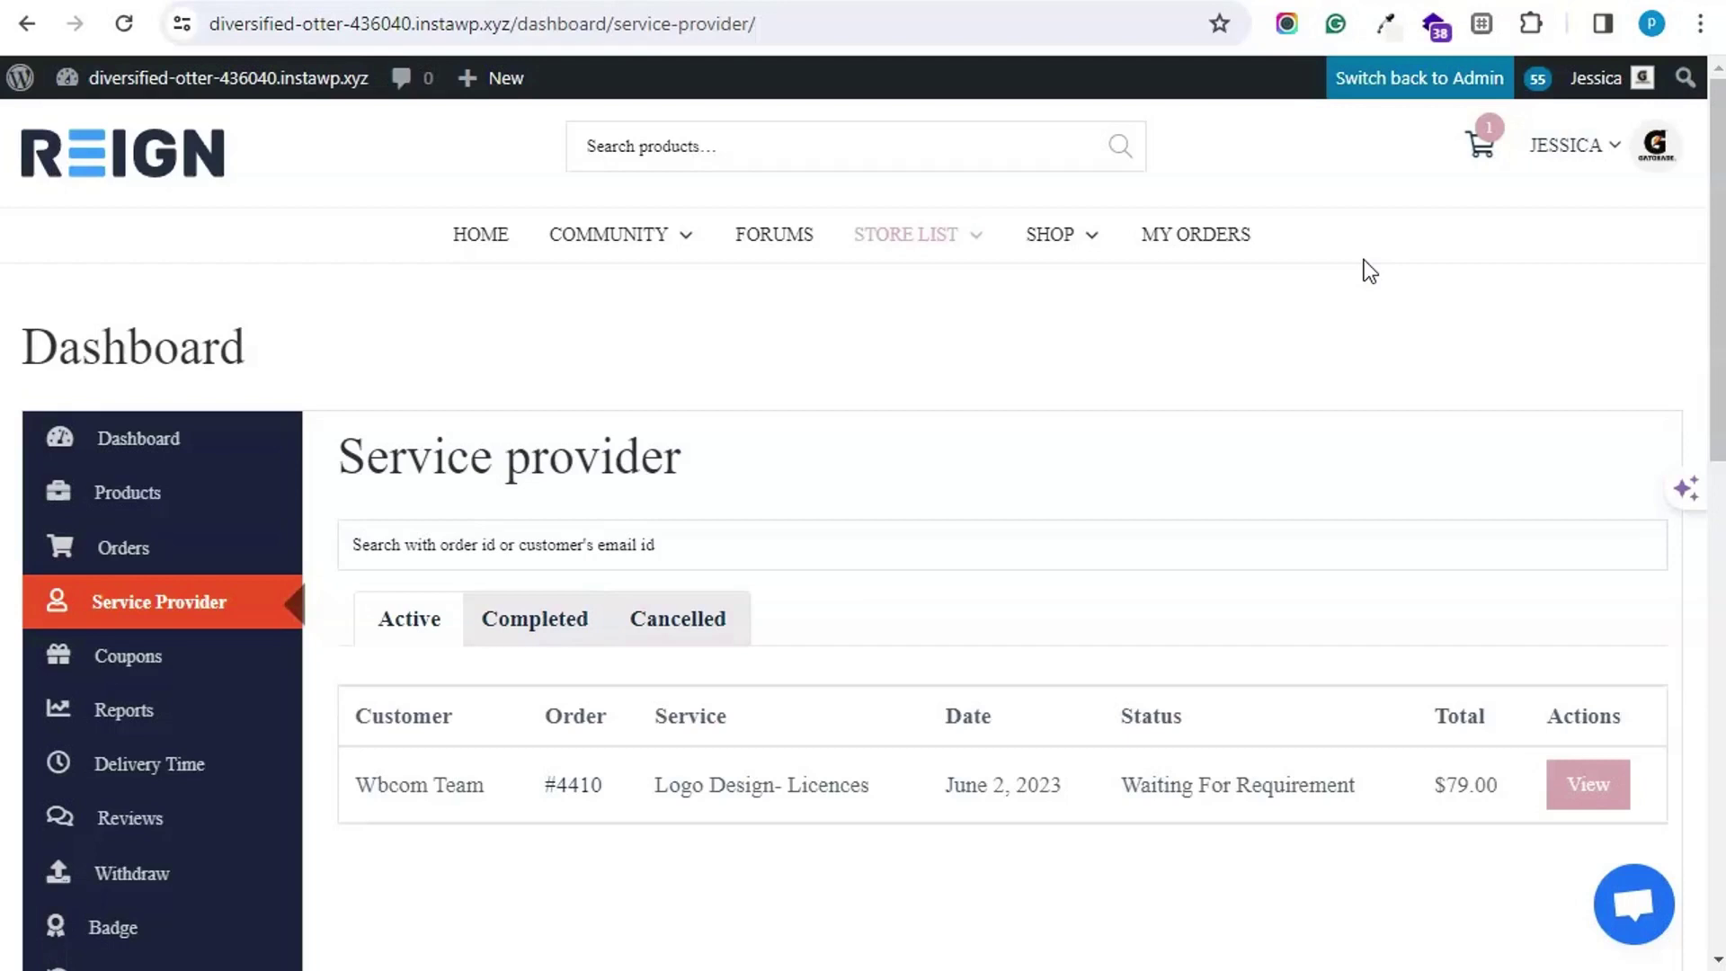
Step: Switch back to the admin account and open the WooCommerce orders list
{"action": "left_click", "coordinate": [1403, 80]}
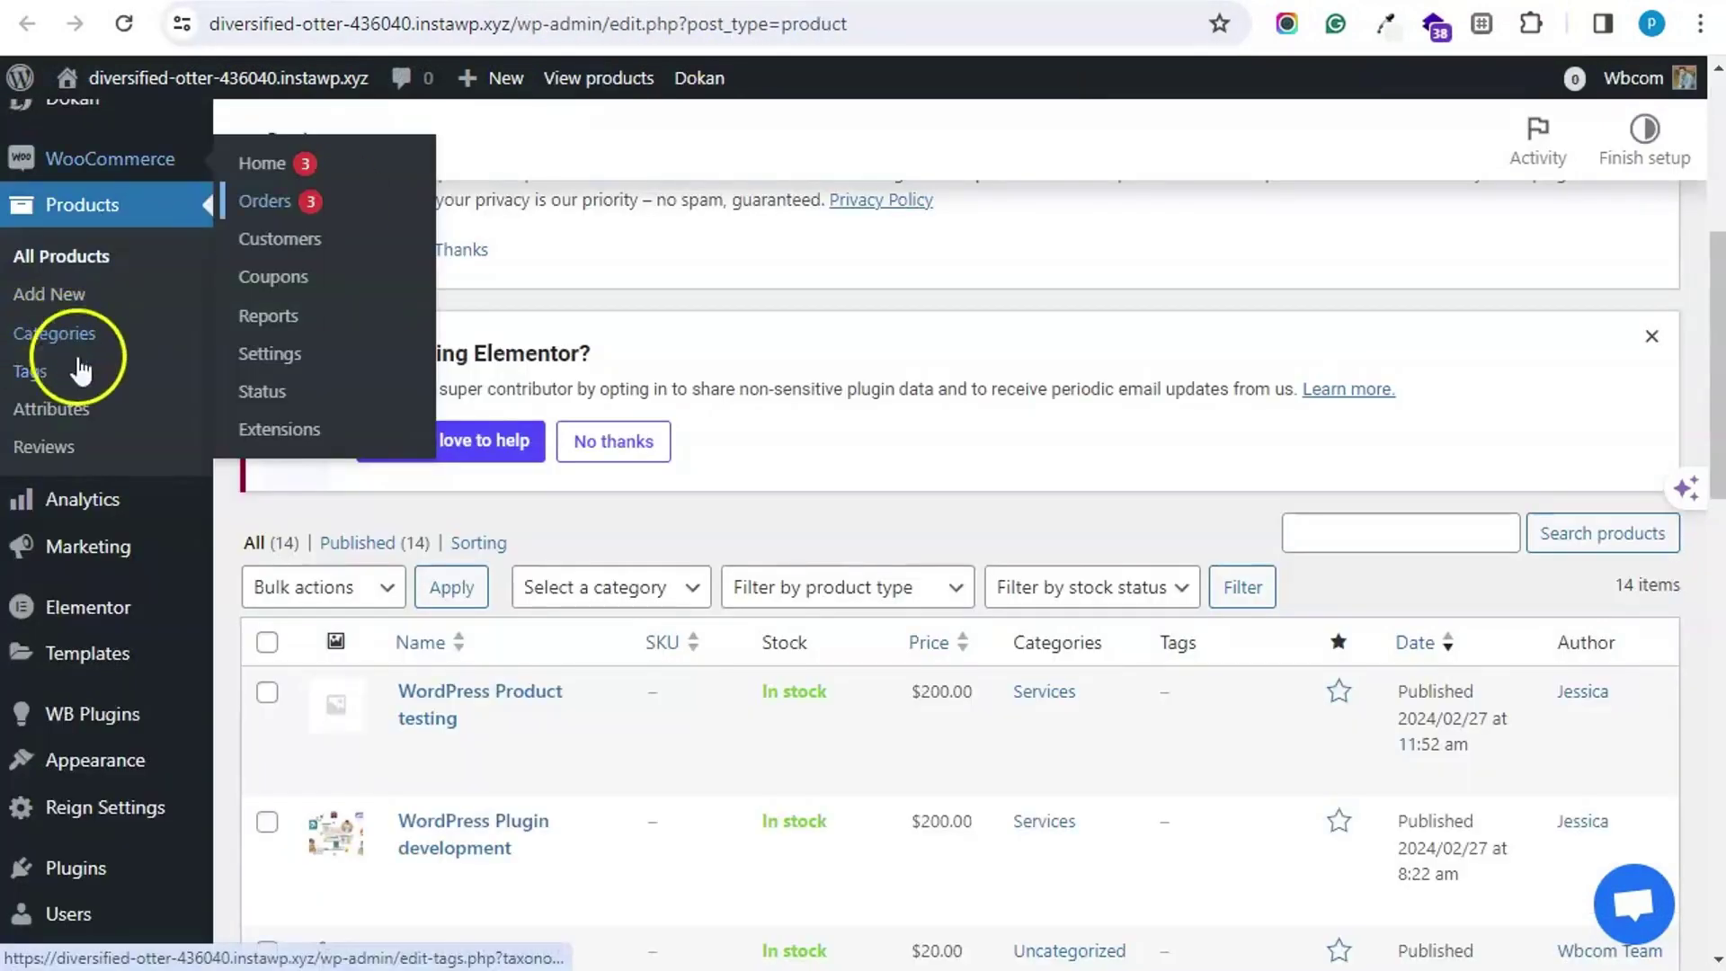
{"action": "scroll", "coordinate": [77, 347], "scroll_direction": "up", "scroll_amount": 3}
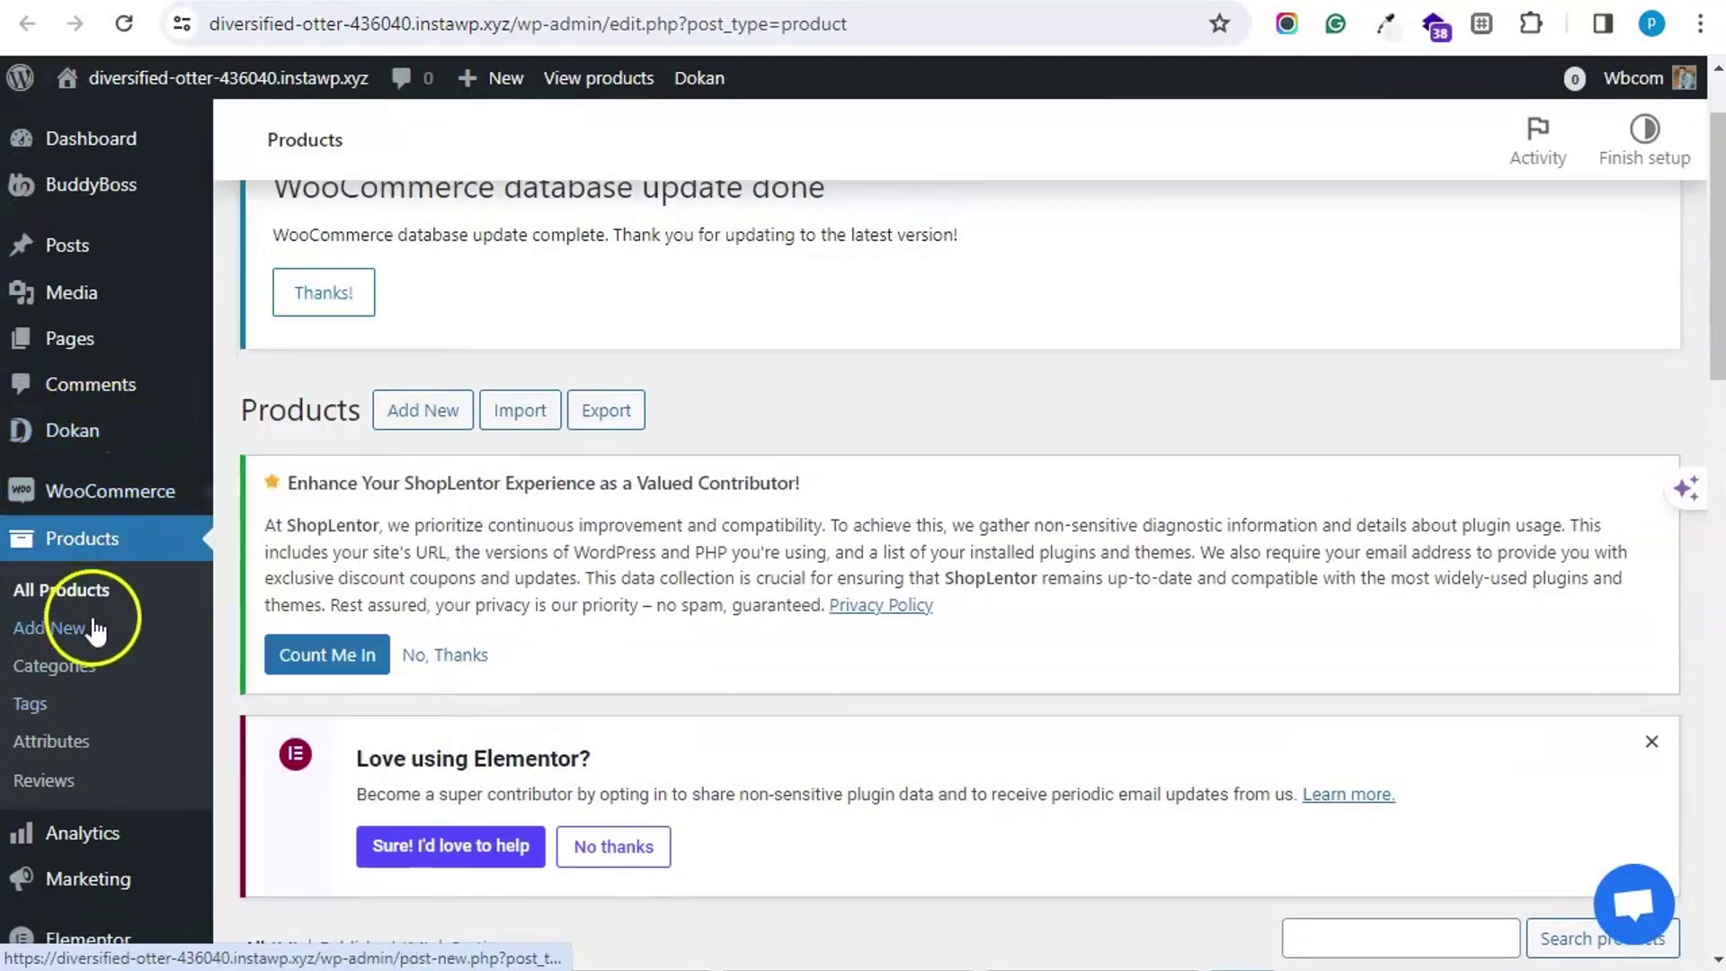
{"action": "mouse_move", "coordinate": [94, 508]}
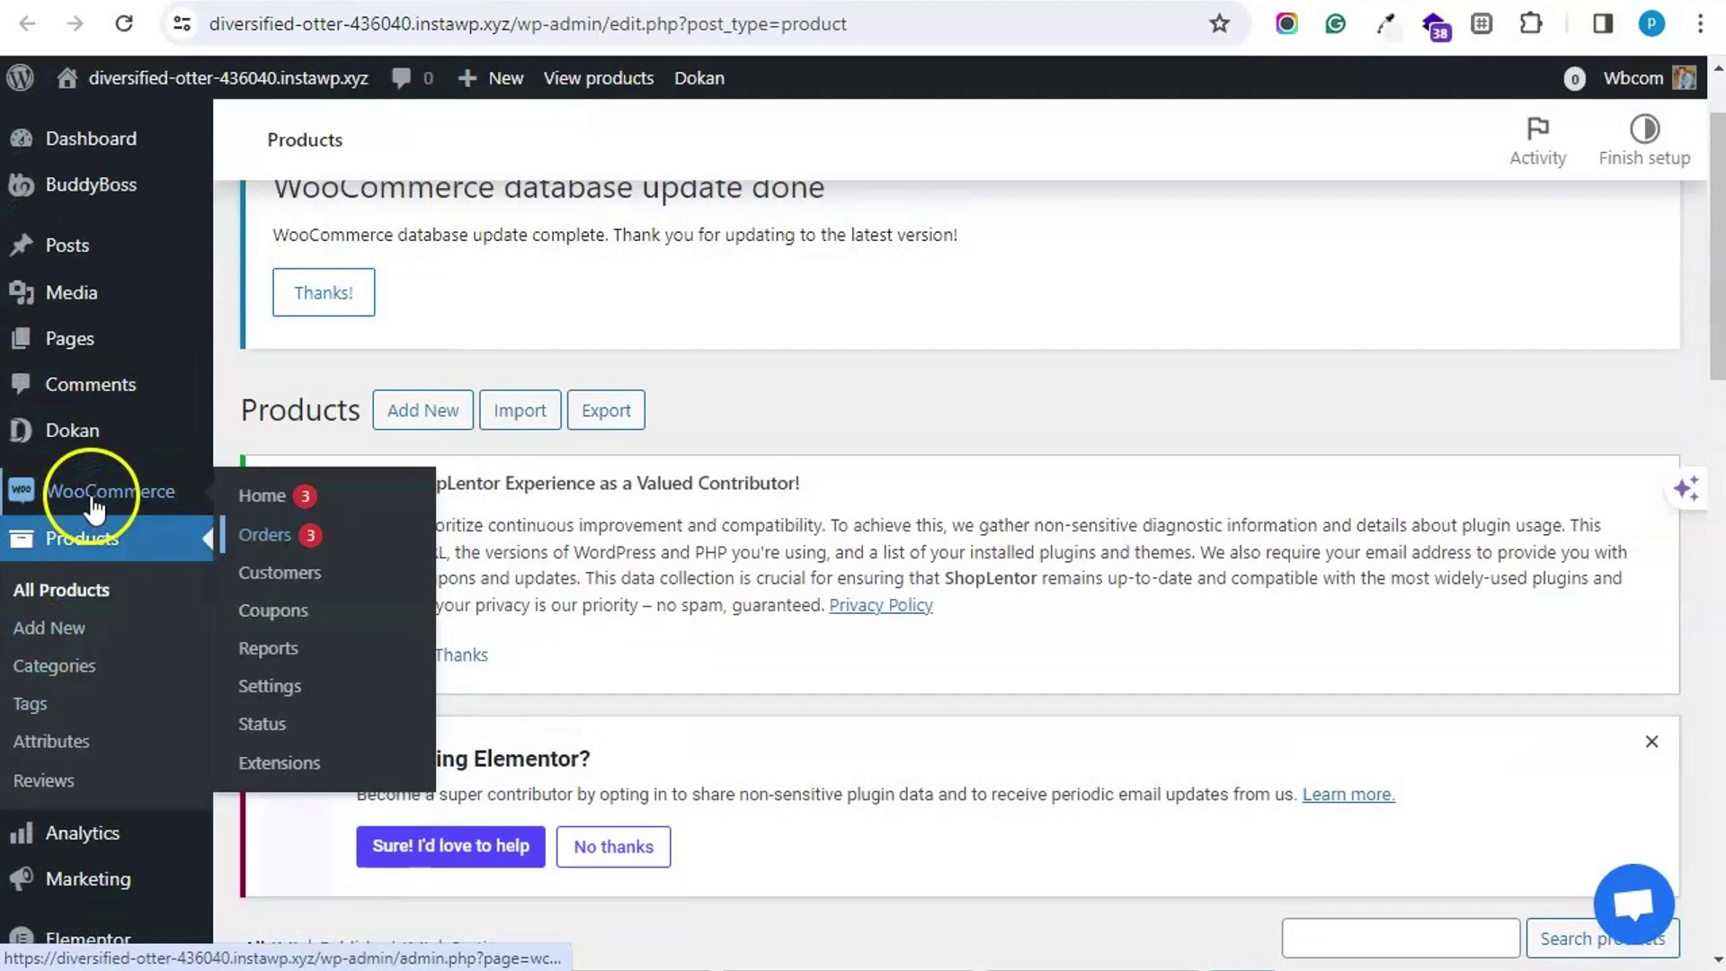
{"action": "left_click", "coordinate": [265, 535]}
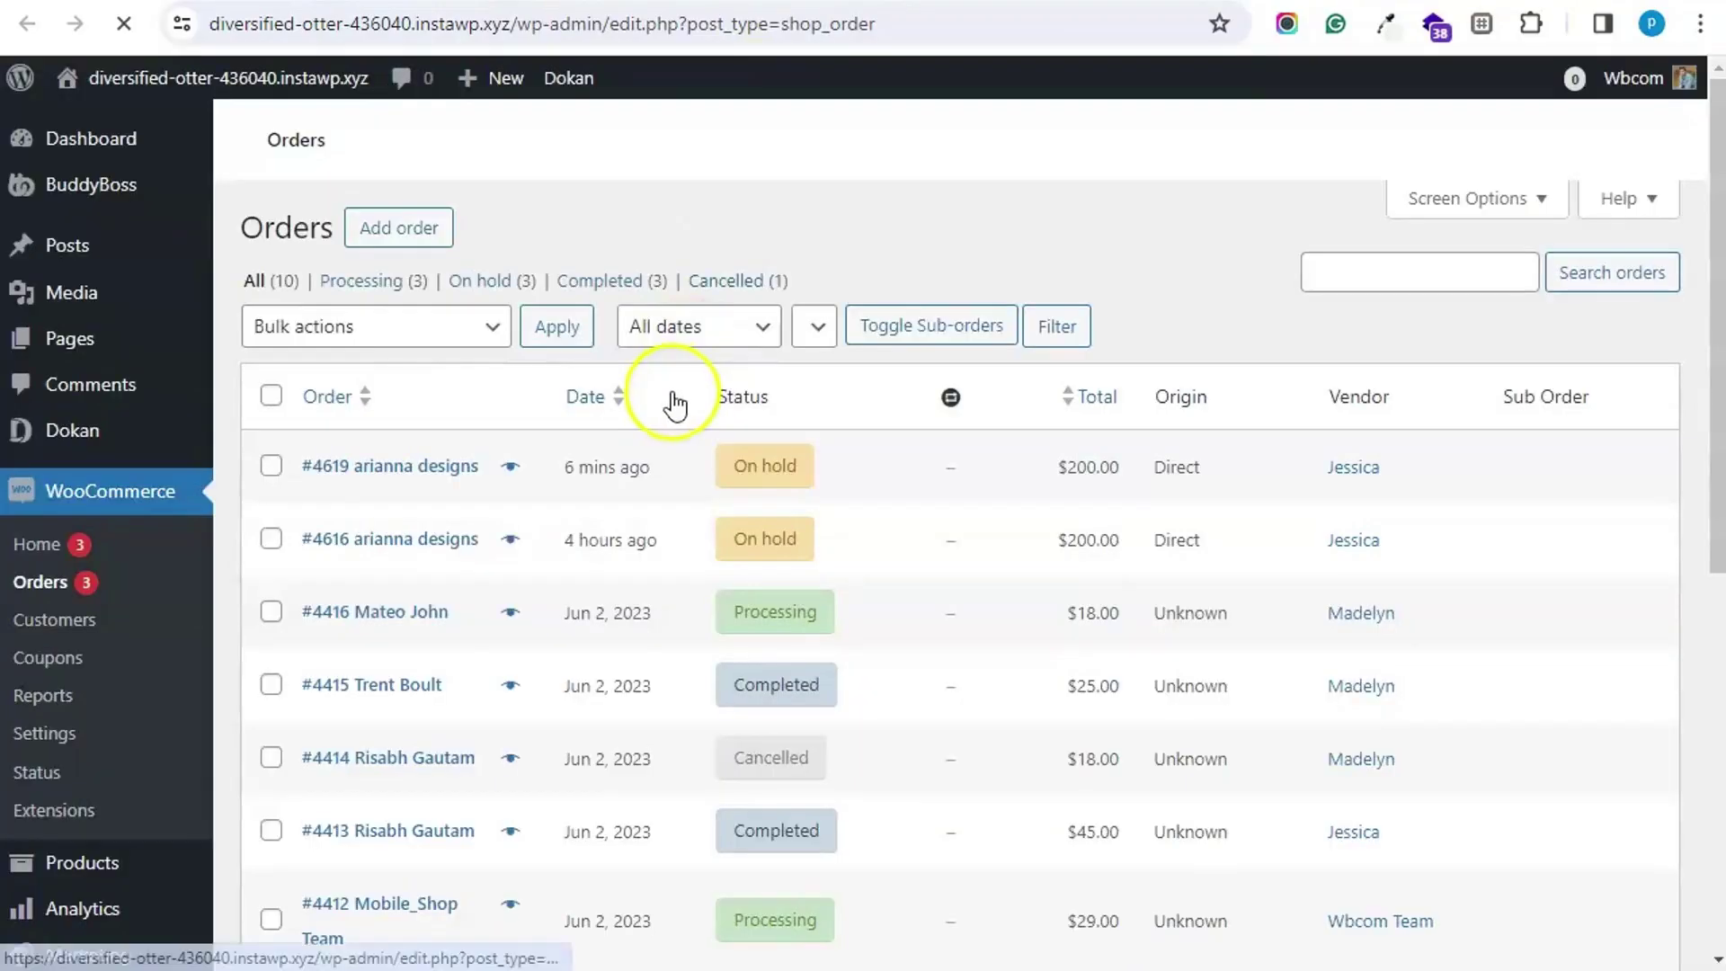
Step: Dismiss the Elementor notice and open the two $200.00 on-hold orders in separate browser tabs
{"action": "scroll", "coordinate": [671, 391], "scroll_direction": "down", "scroll_amount": 4}
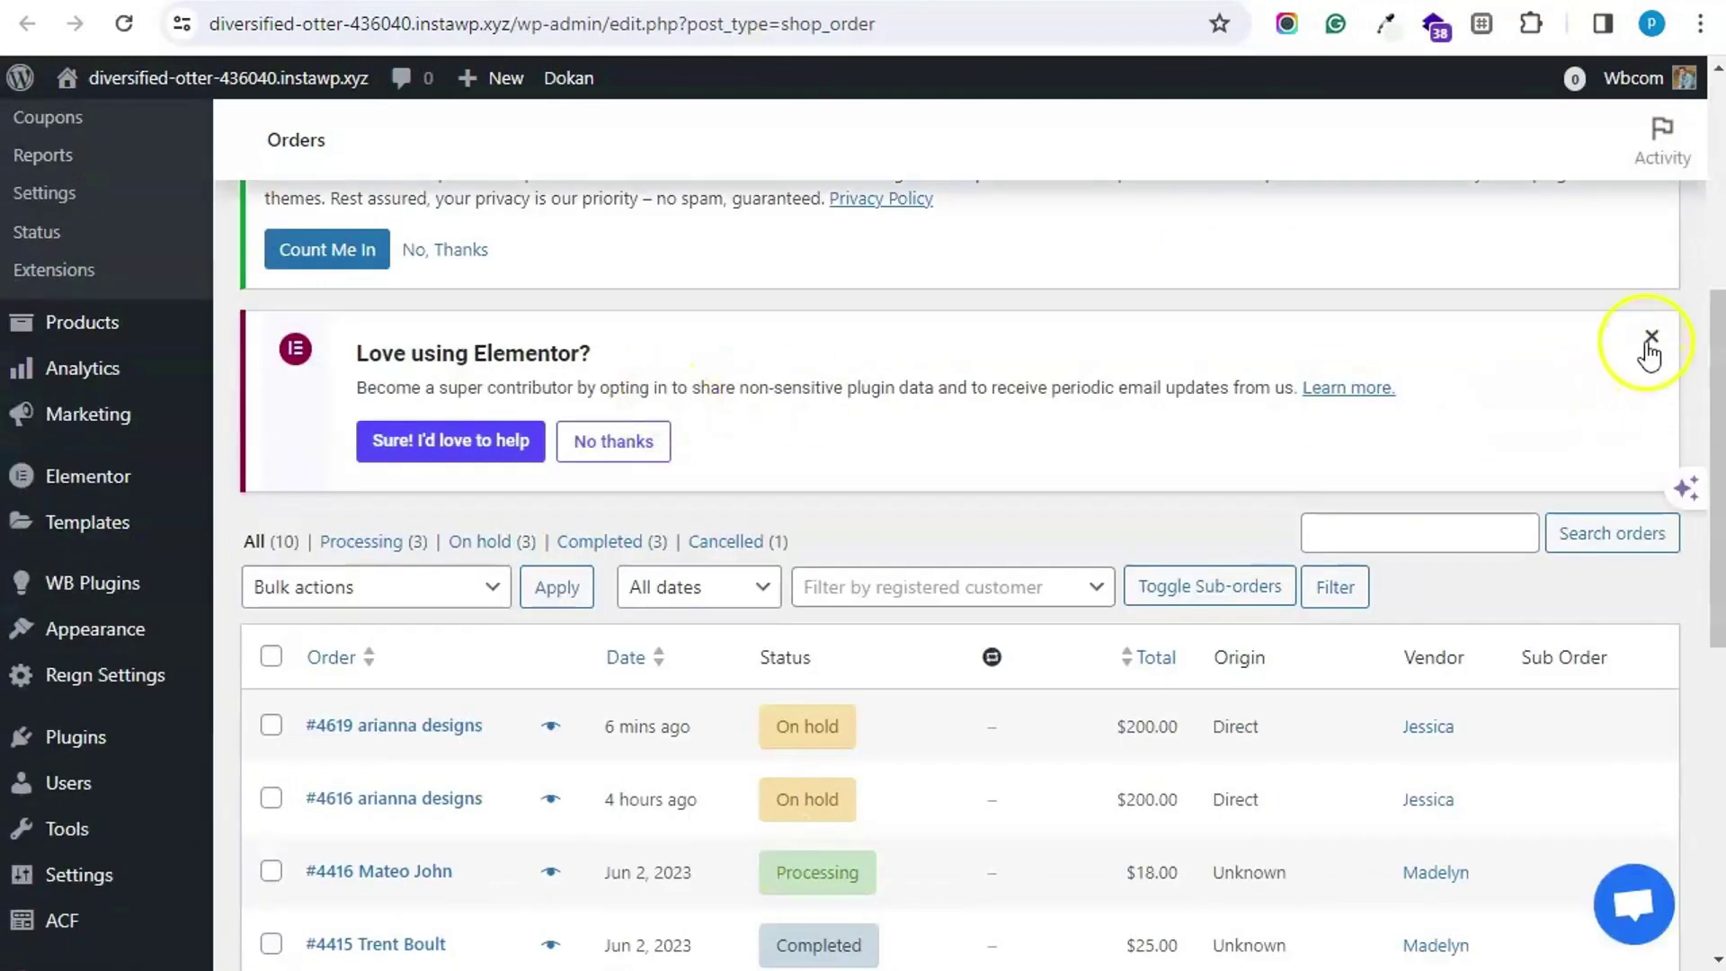
{"action": "left_click", "coordinate": [1650, 337]}
{"action": "scroll", "coordinate": [1537, 350], "scroll_direction": "up", "scroll_amount": 3}
{"action": "scroll", "coordinate": [400, 501], "scroll_direction": "down", "scroll_amount": 5}
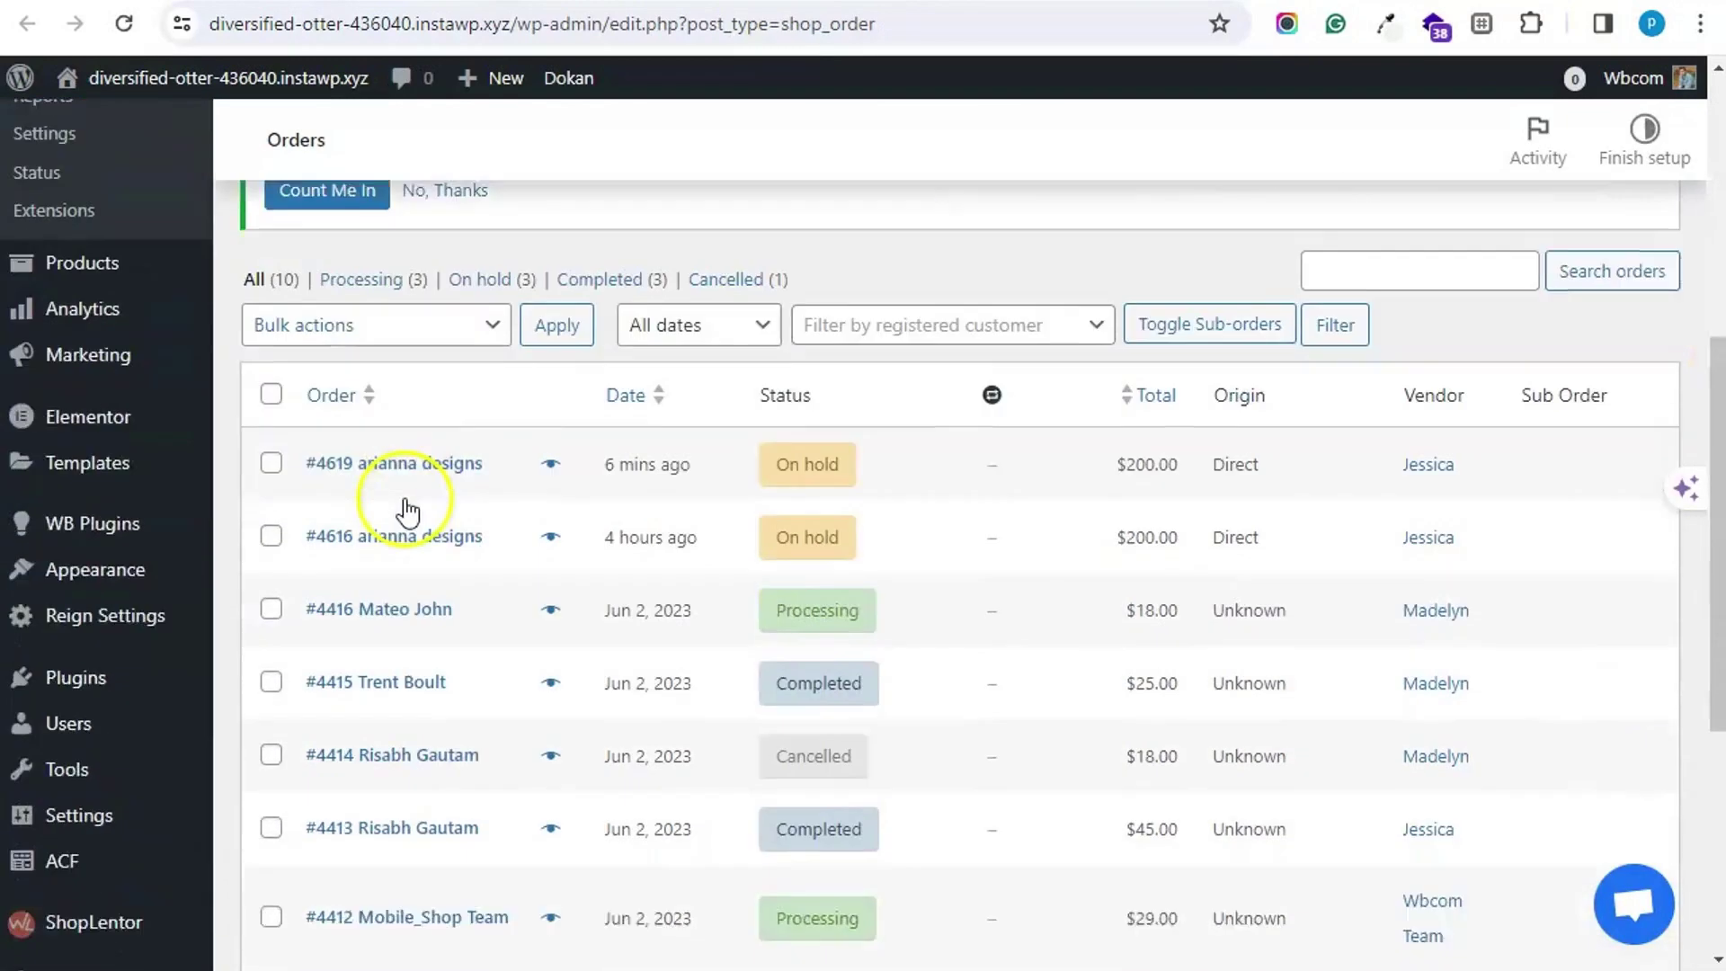
{"action": "left_click", "coordinate": [404, 386]}
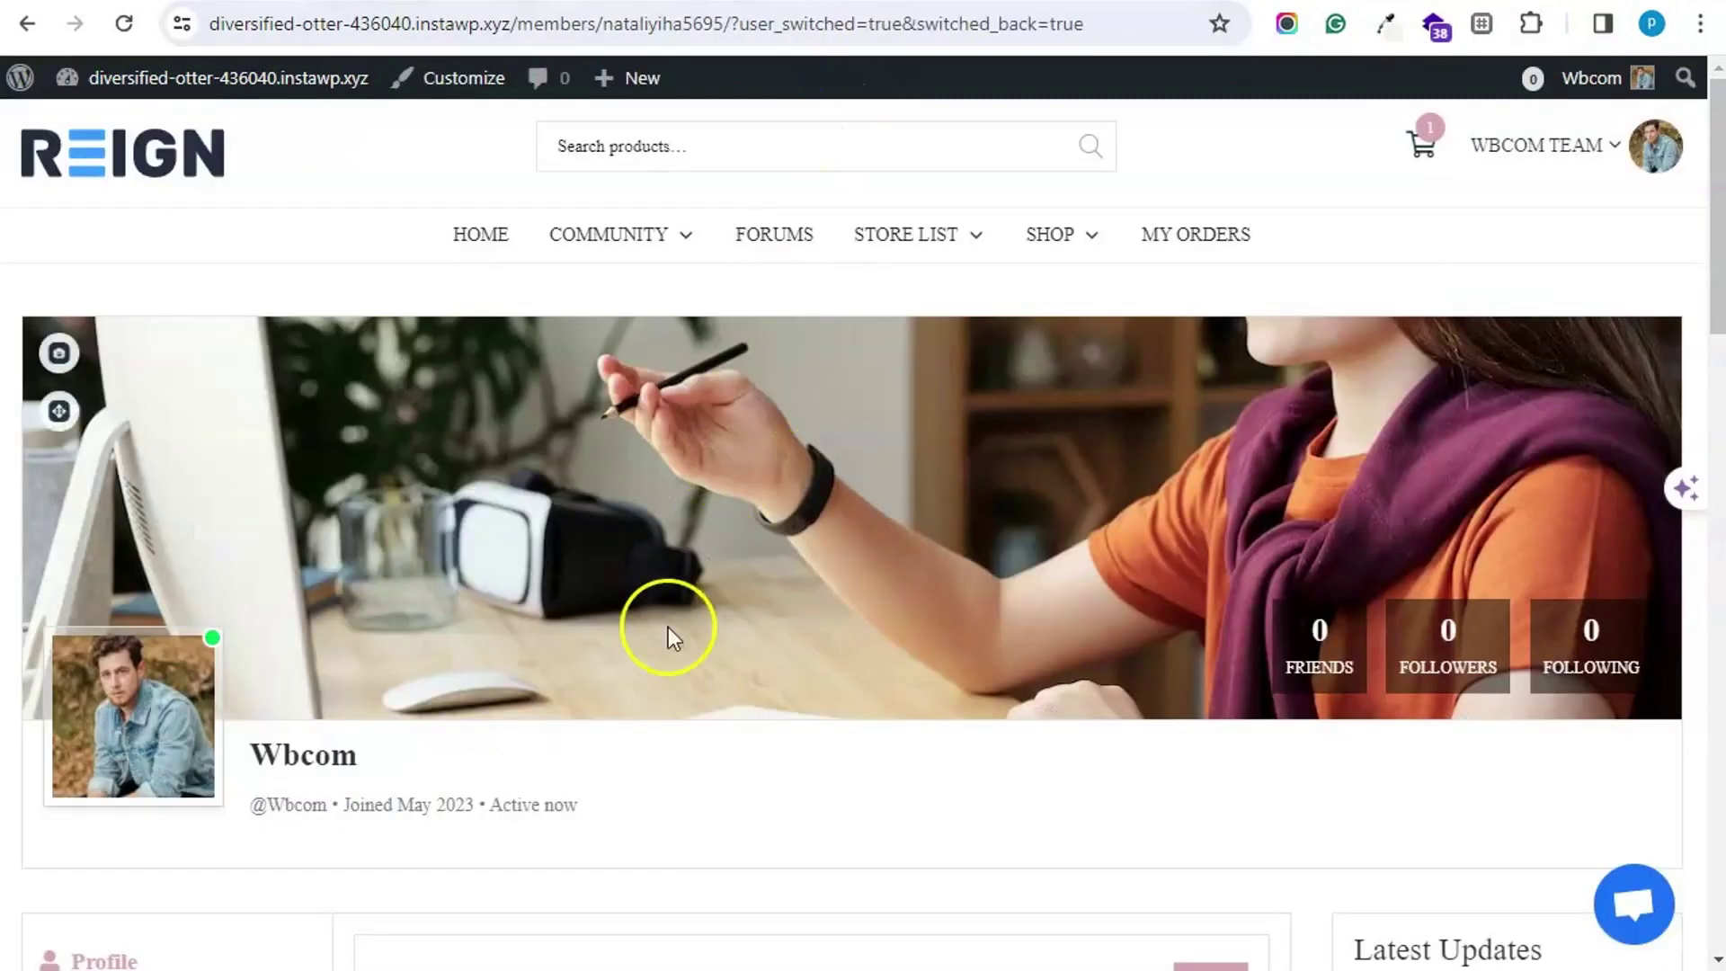
Step: Set the WordPress Plugin development order's status to Processing and update the order
{"action": "scroll", "coordinate": [661, 674], "scroll_direction": "down", "scroll_amount": 5}
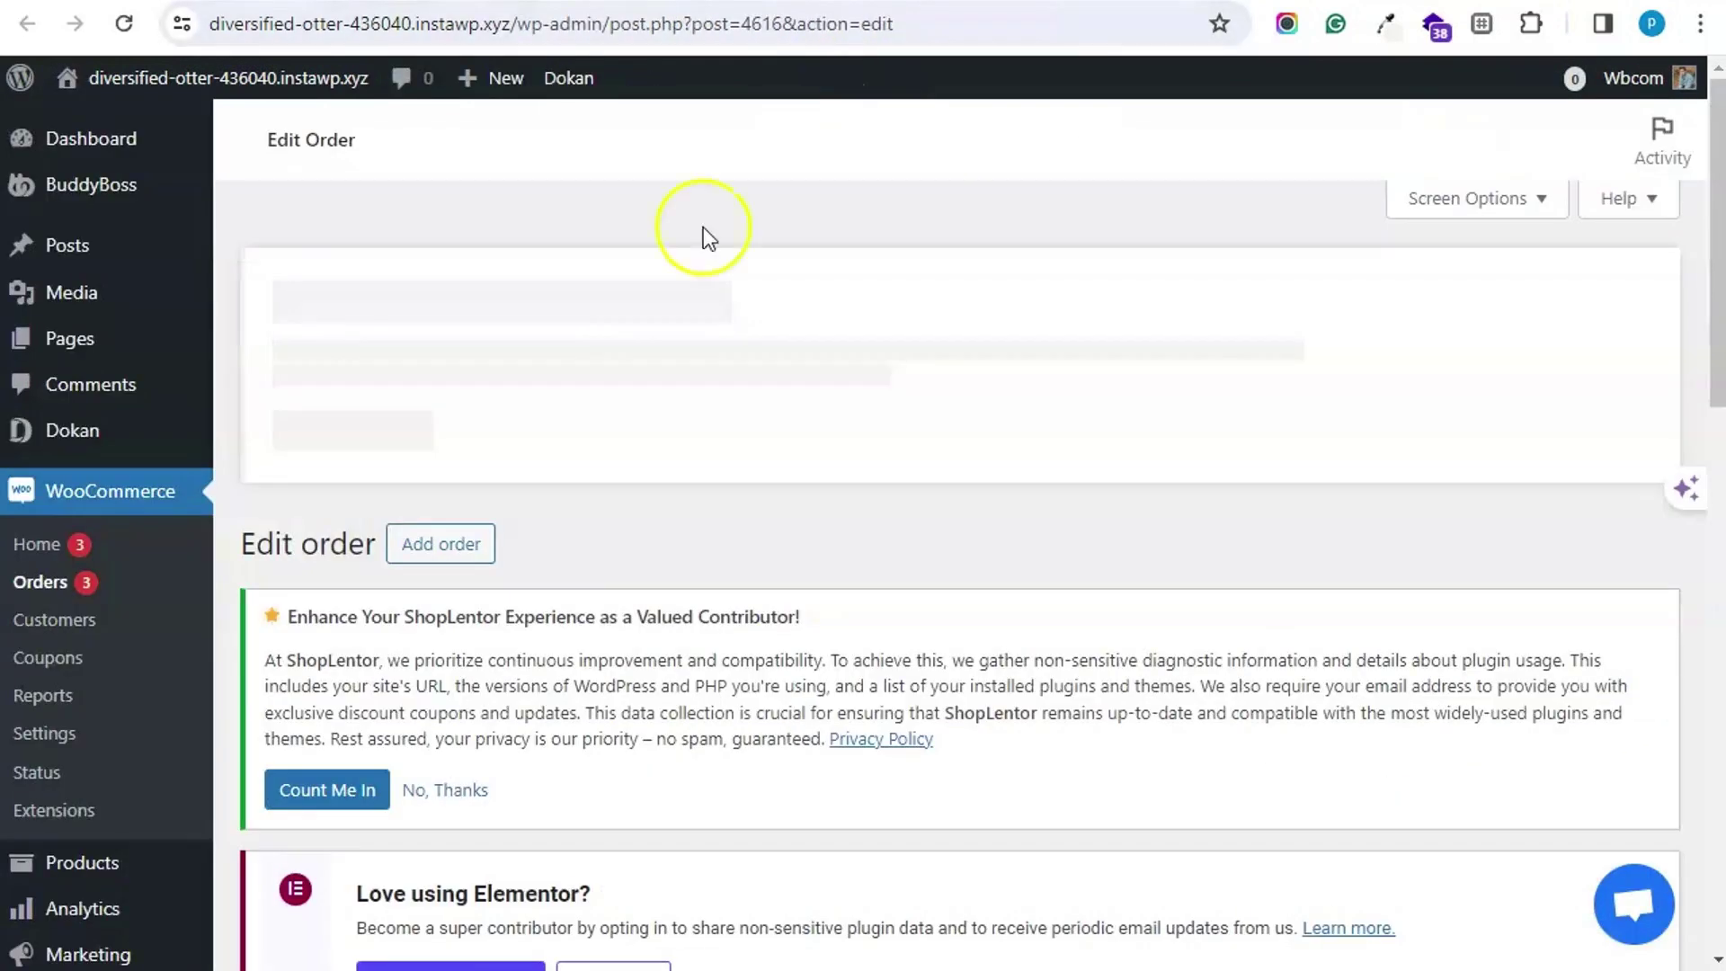
{"action": "scroll", "coordinate": [481, 578], "scroll_direction": "down", "scroll_amount": 10}
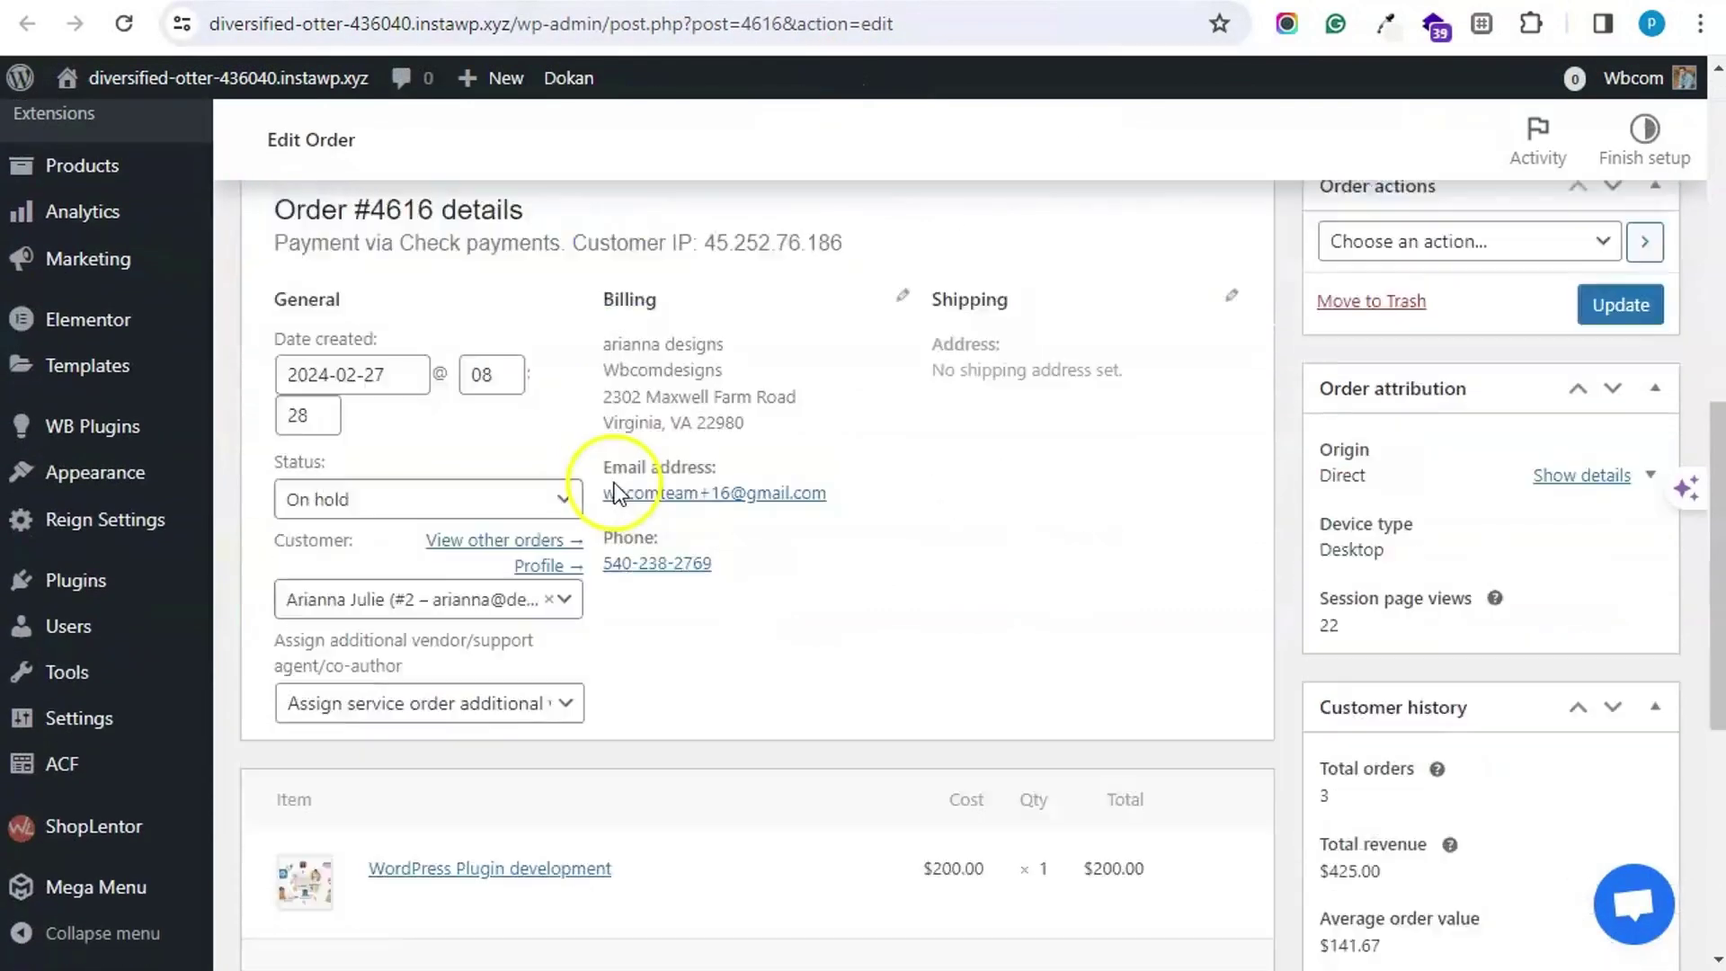
{"action": "scroll", "coordinate": [611, 485], "scroll_direction": "down", "scroll_amount": 5}
{"action": "scroll", "coordinate": [605, 467], "scroll_direction": "up", "scroll_amount": 5}
{"action": "left_click", "coordinate": [471, 461]}
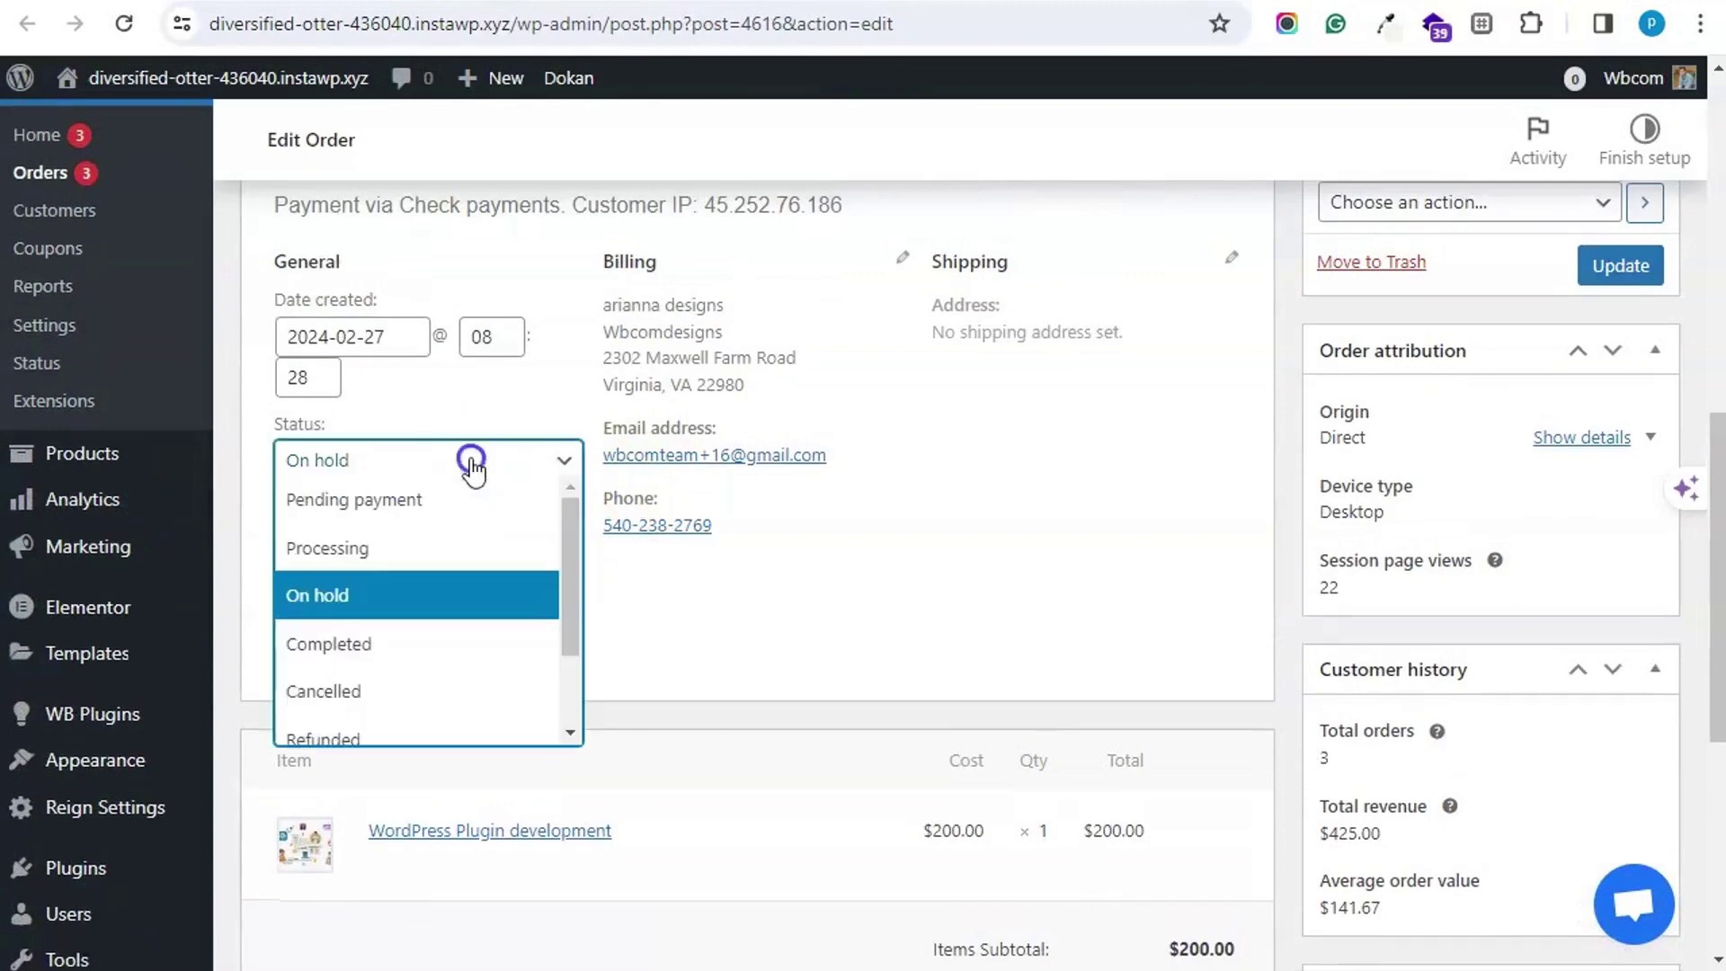
{"action": "left_click", "coordinate": [413, 549]}
{"action": "scroll", "coordinate": [1528, 467], "scroll_direction": "up", "scroll_amount": 2}
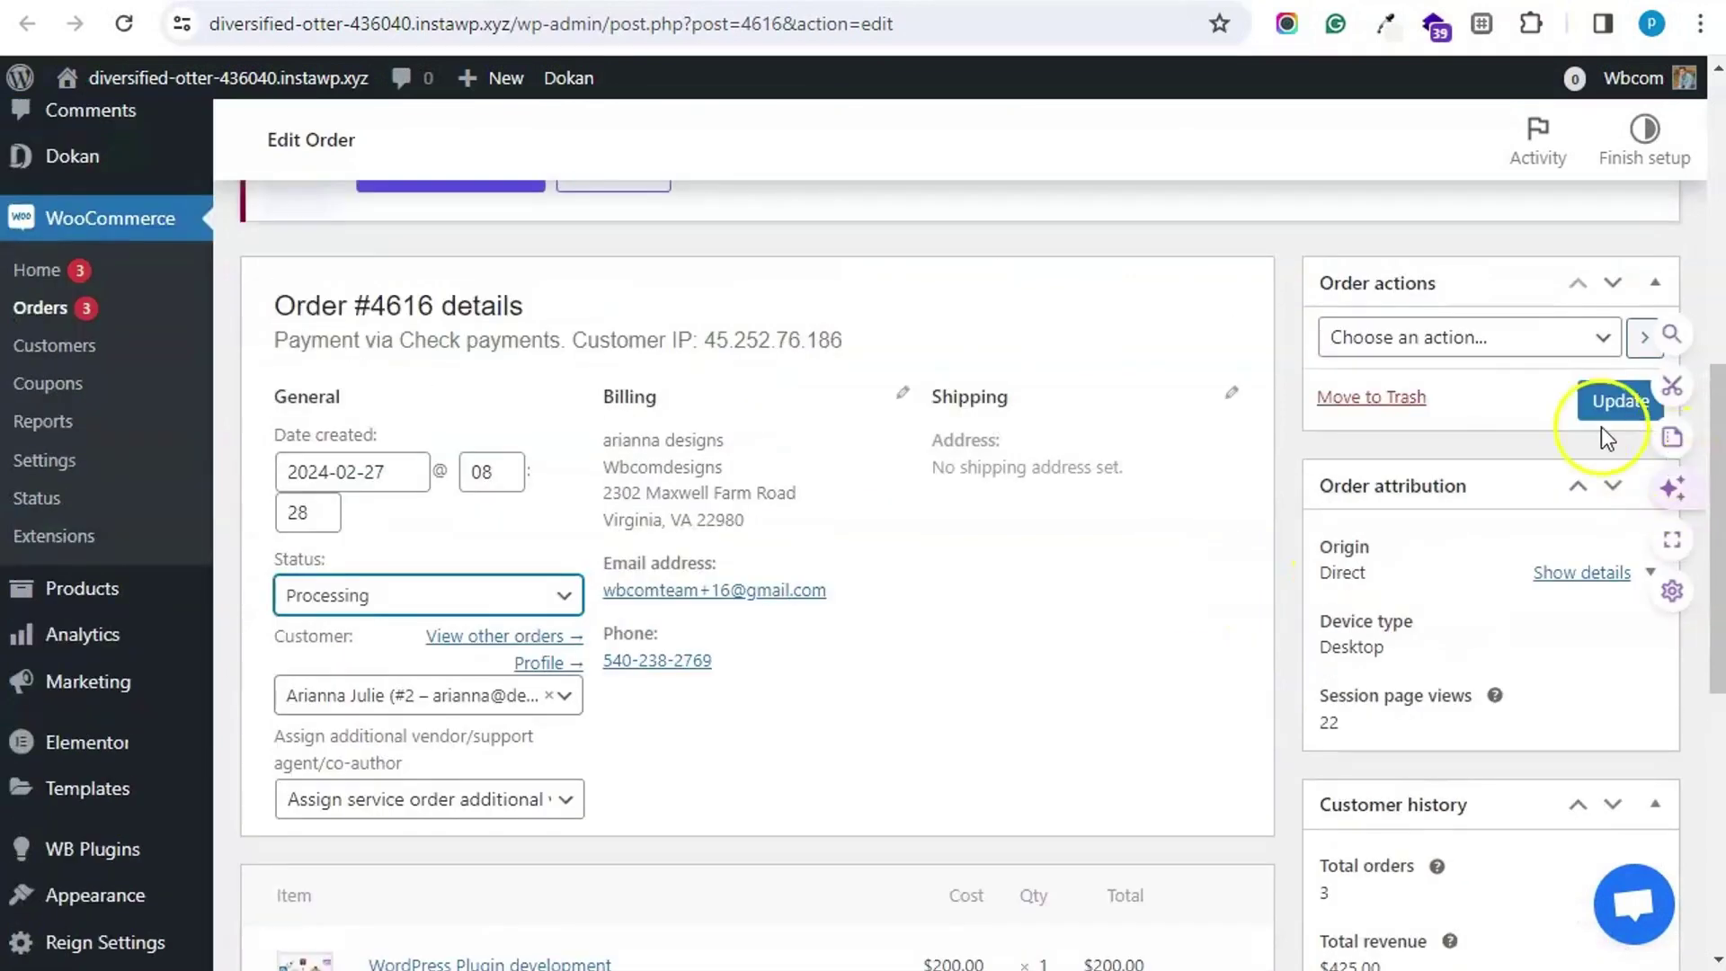
{"action": "left_click", "coordinate": [1600, 404]}
{"action": "scroll", "coordinate": [809, 608], "scroll_direction": "up", "scroll_amount": 2}
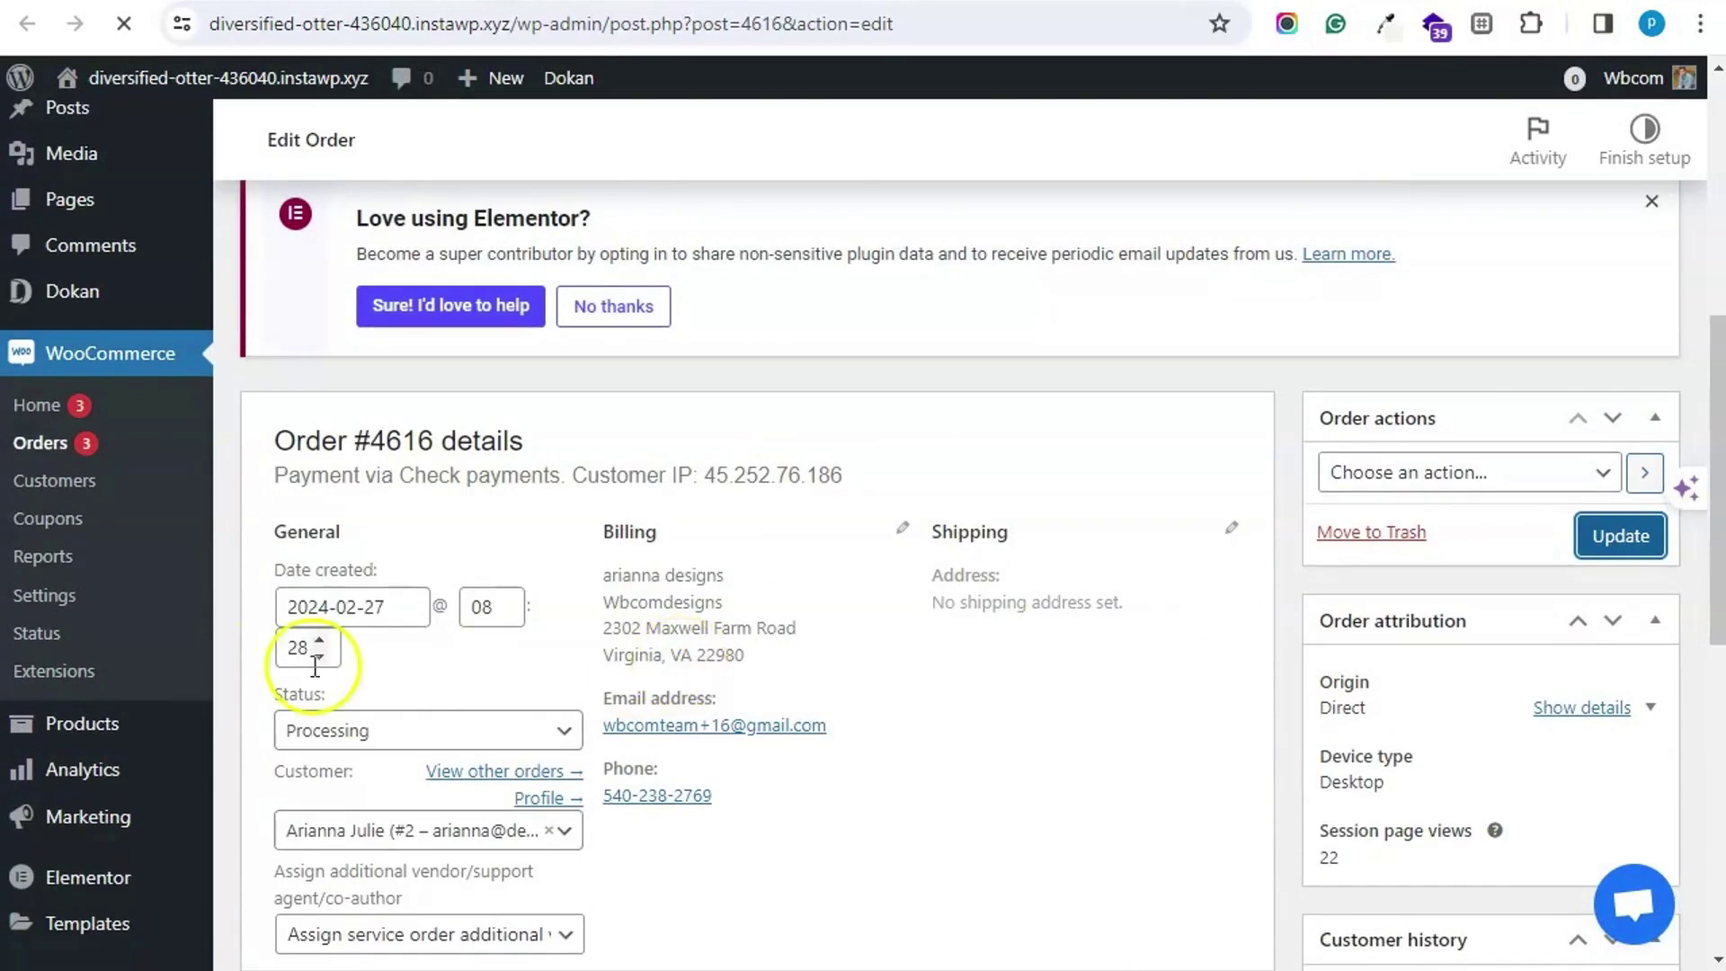
Step: Set the WordPress Product testing order's status to Processing and update the order
{"action": "scroll", "coordinate": [359, 710], "scroll_direction": "down", "scroll_amount": 2}
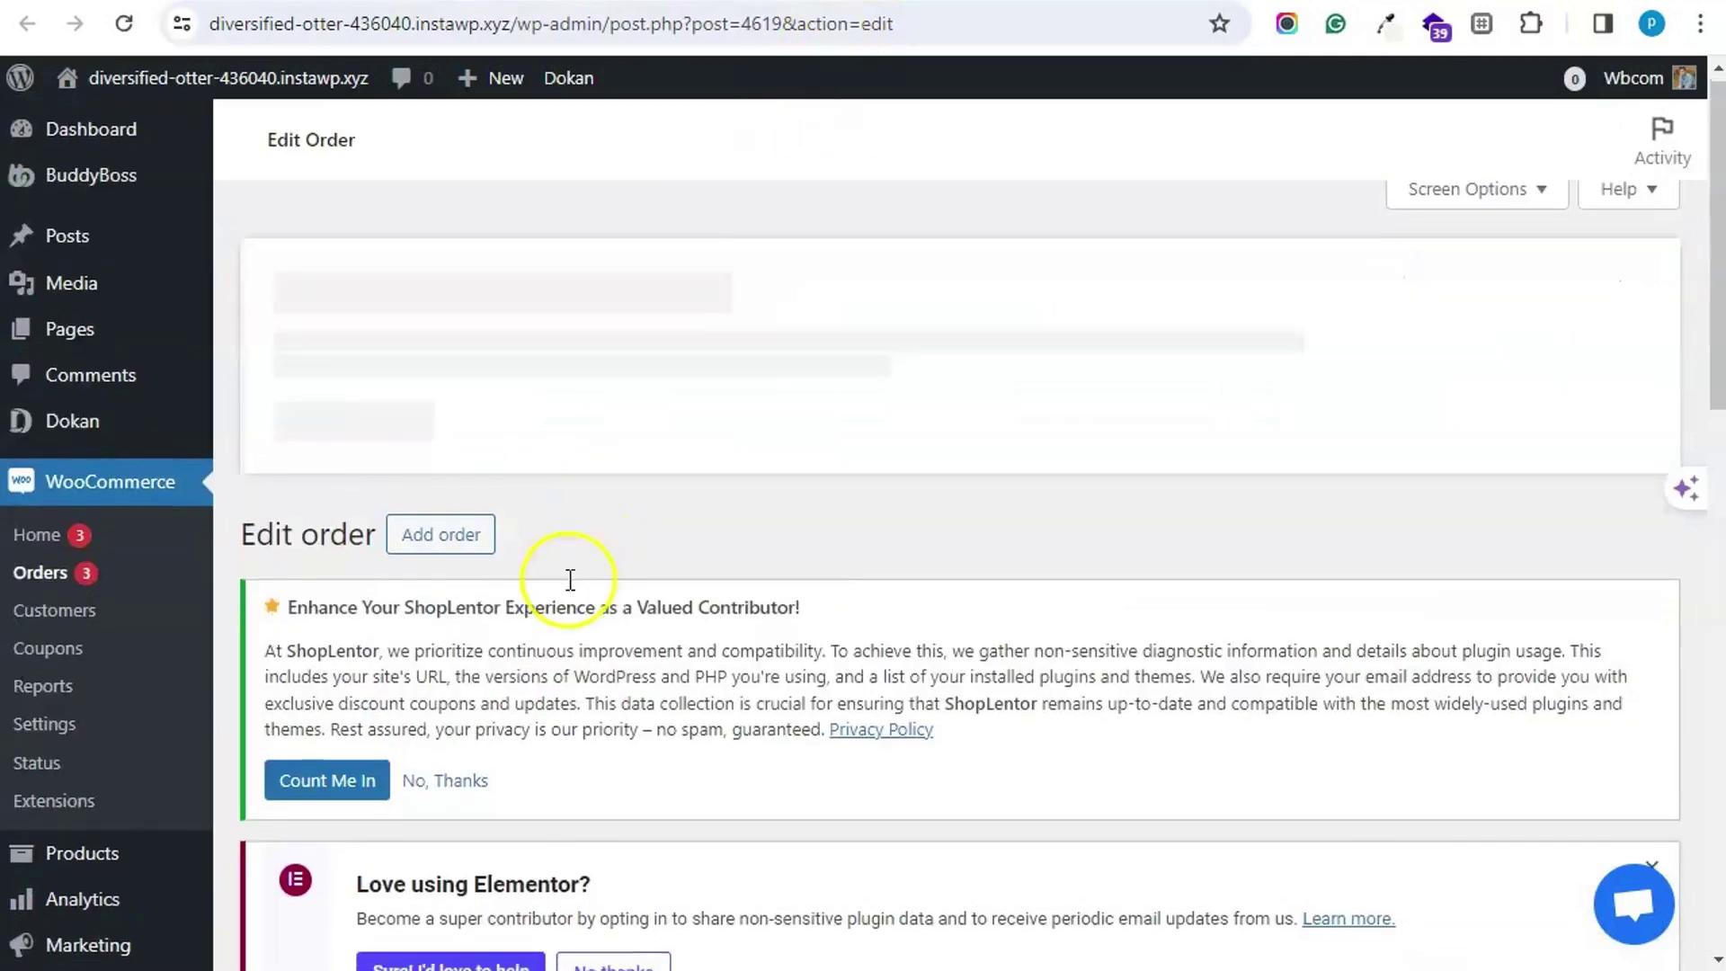
{"action": "scroll", "coordinate": [570, 593], "scroll_direction": "down", "scroll_amount": 10}
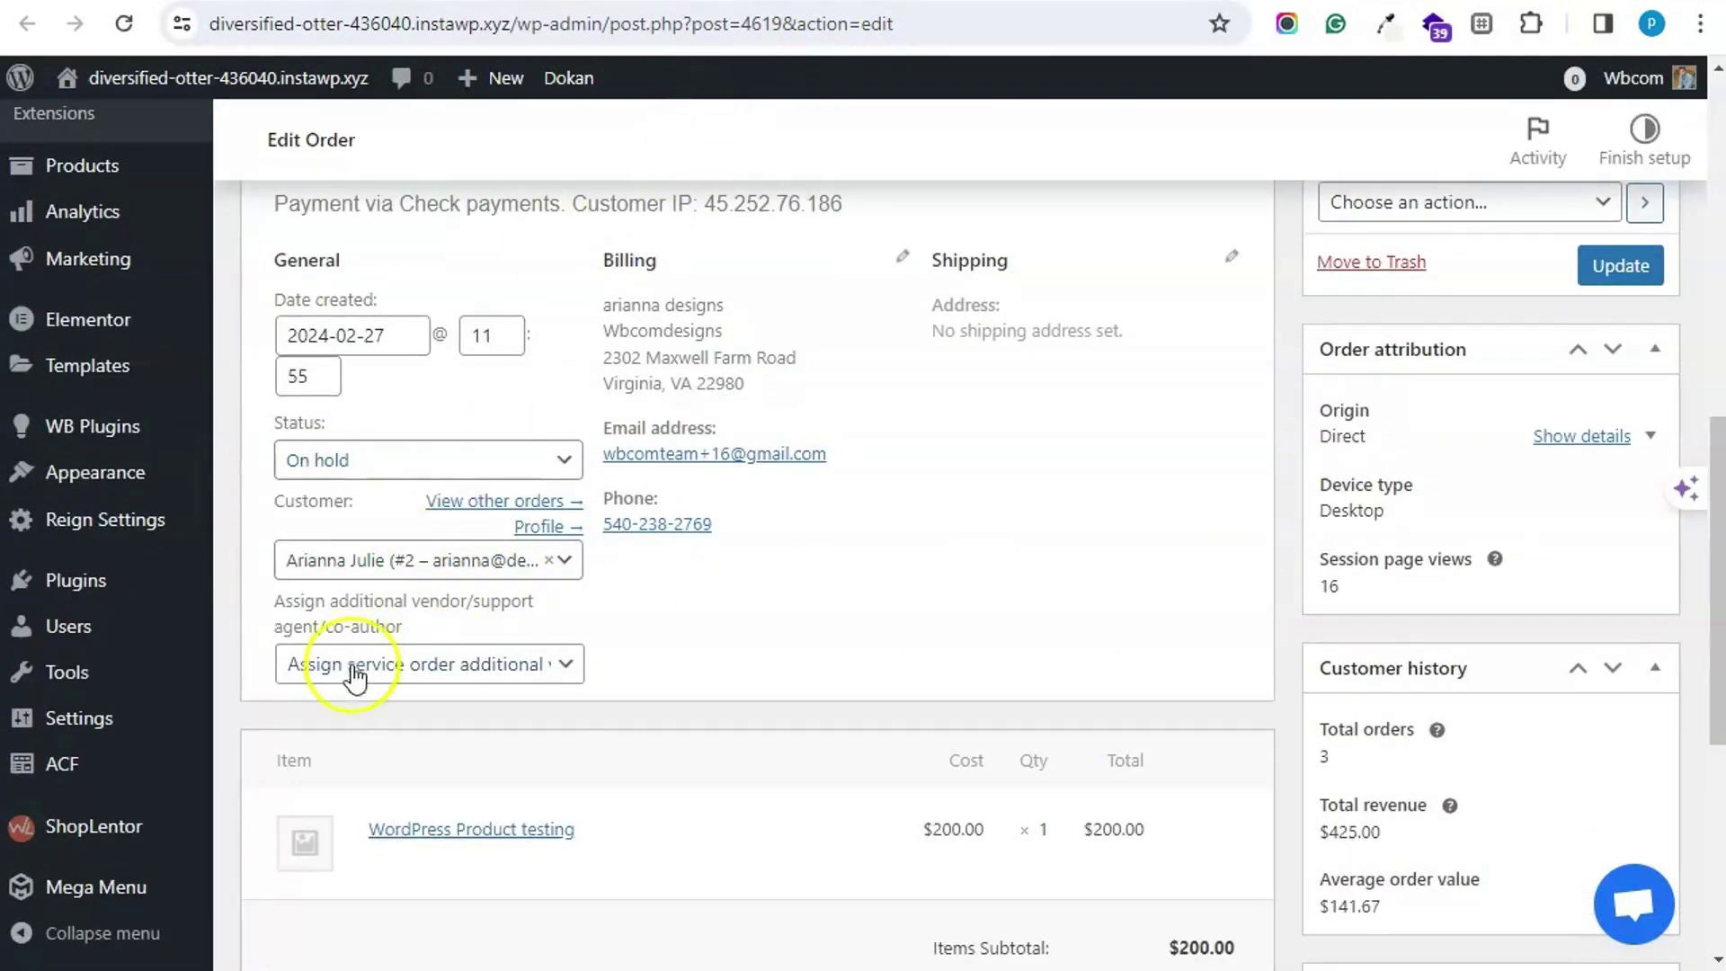
{"action": "left_click", "coordinate": [404, 463]}
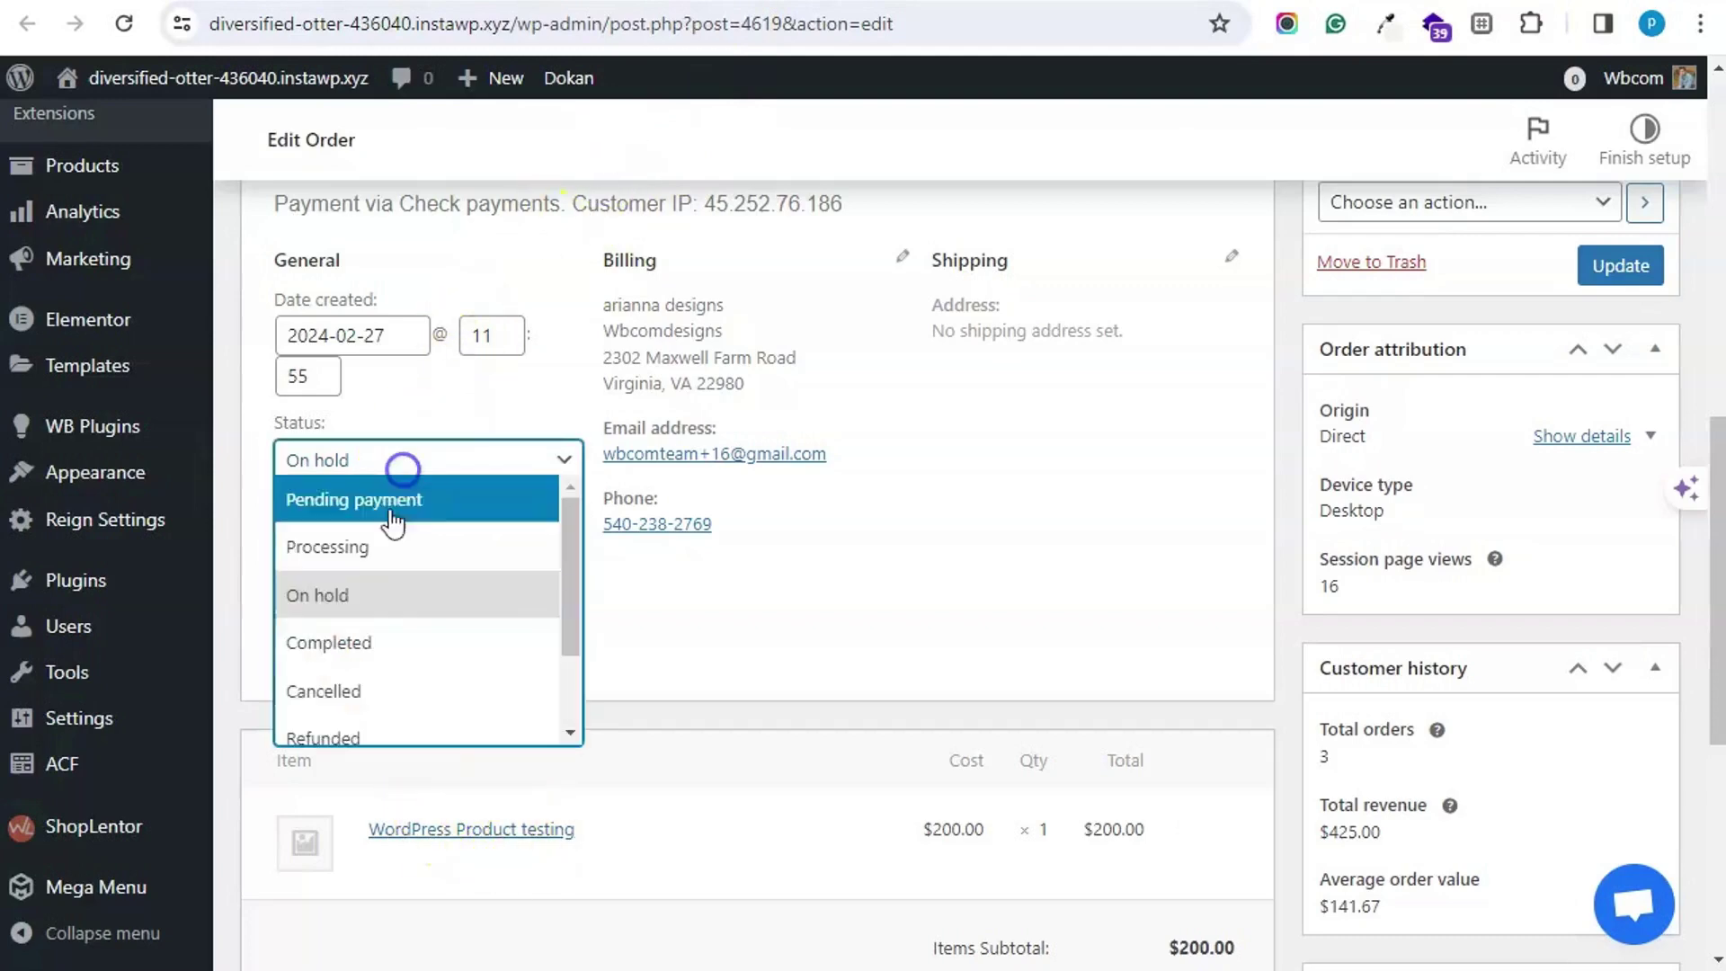
{"action": "left_click", "coordinate": [385, 538]}
{"action": "left_click", "coordinate": [1602, 273]}
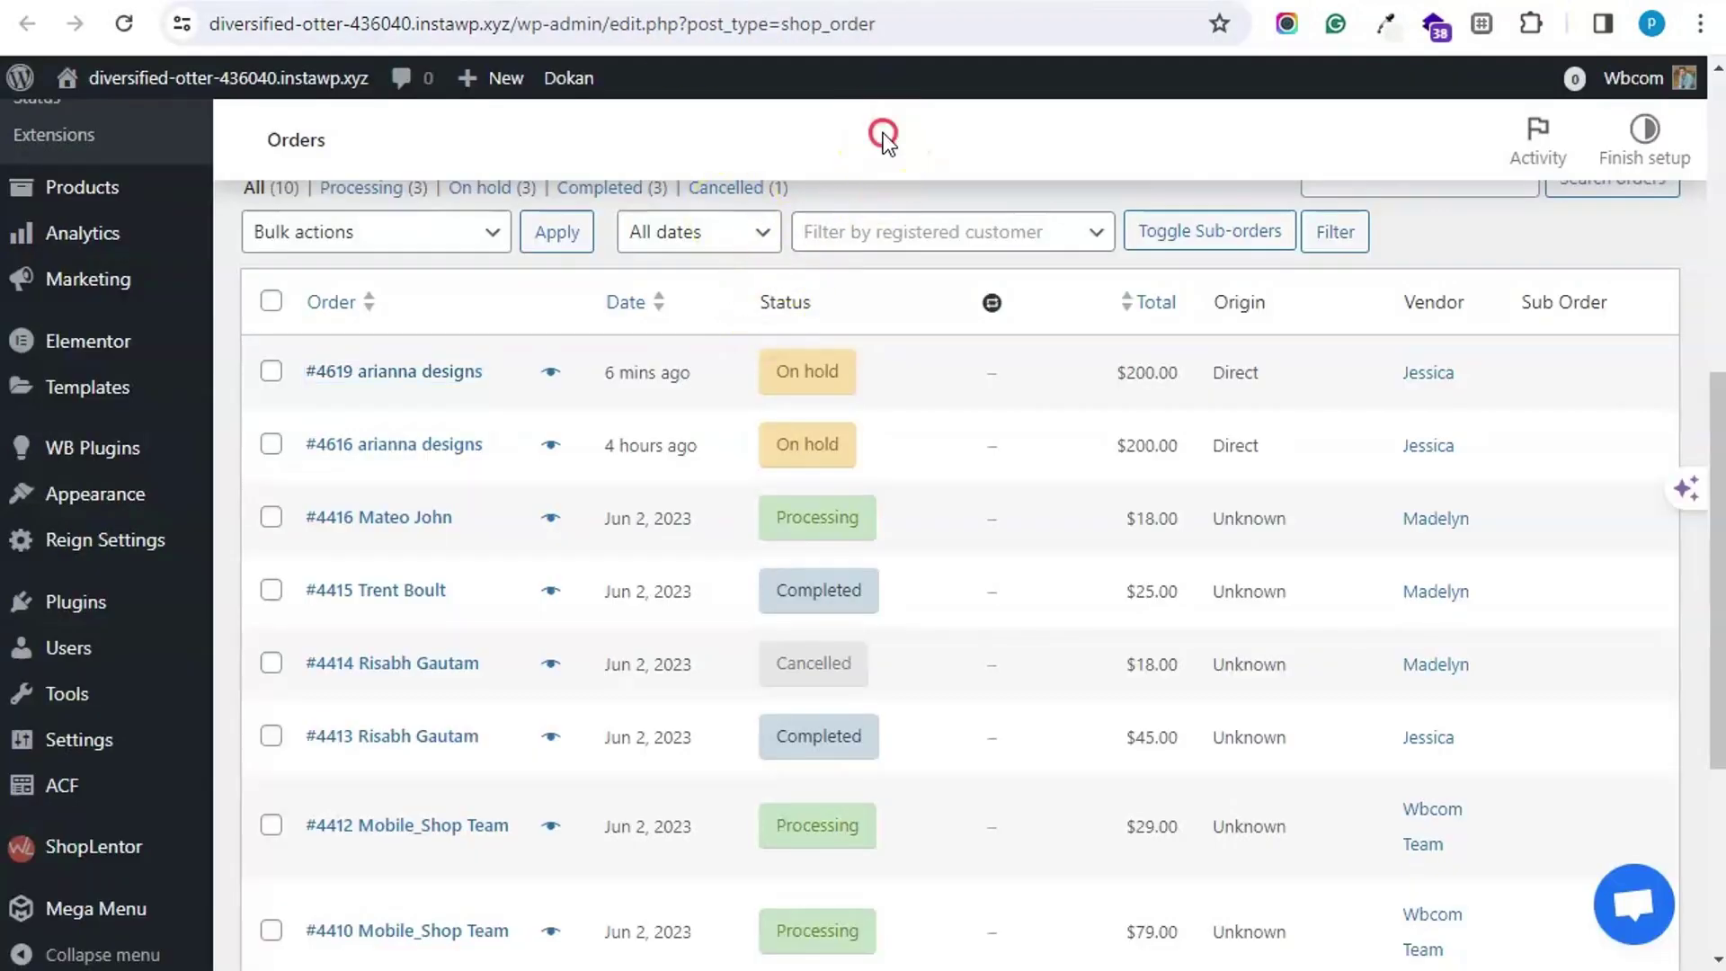
Step: Reload the WooCommerce orders list to check the order statuses
{"action": "right_click", "coordinate": [883, 134]}
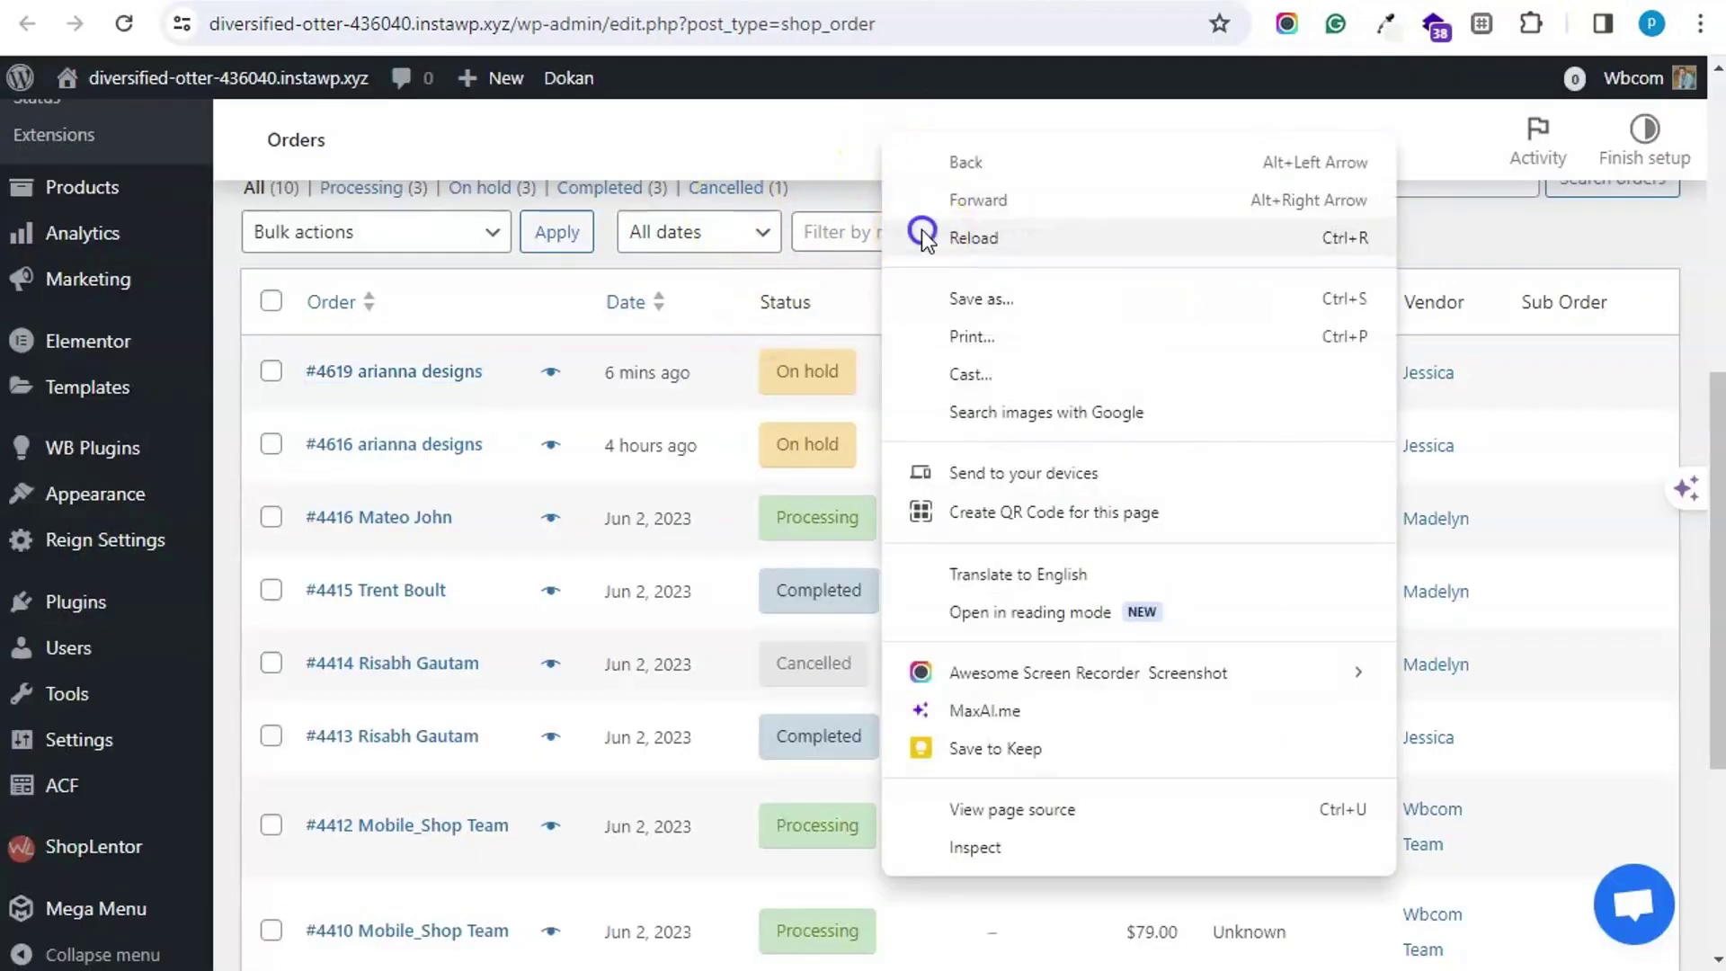
{"action": "left_click", "coordinate": [920, 232]}
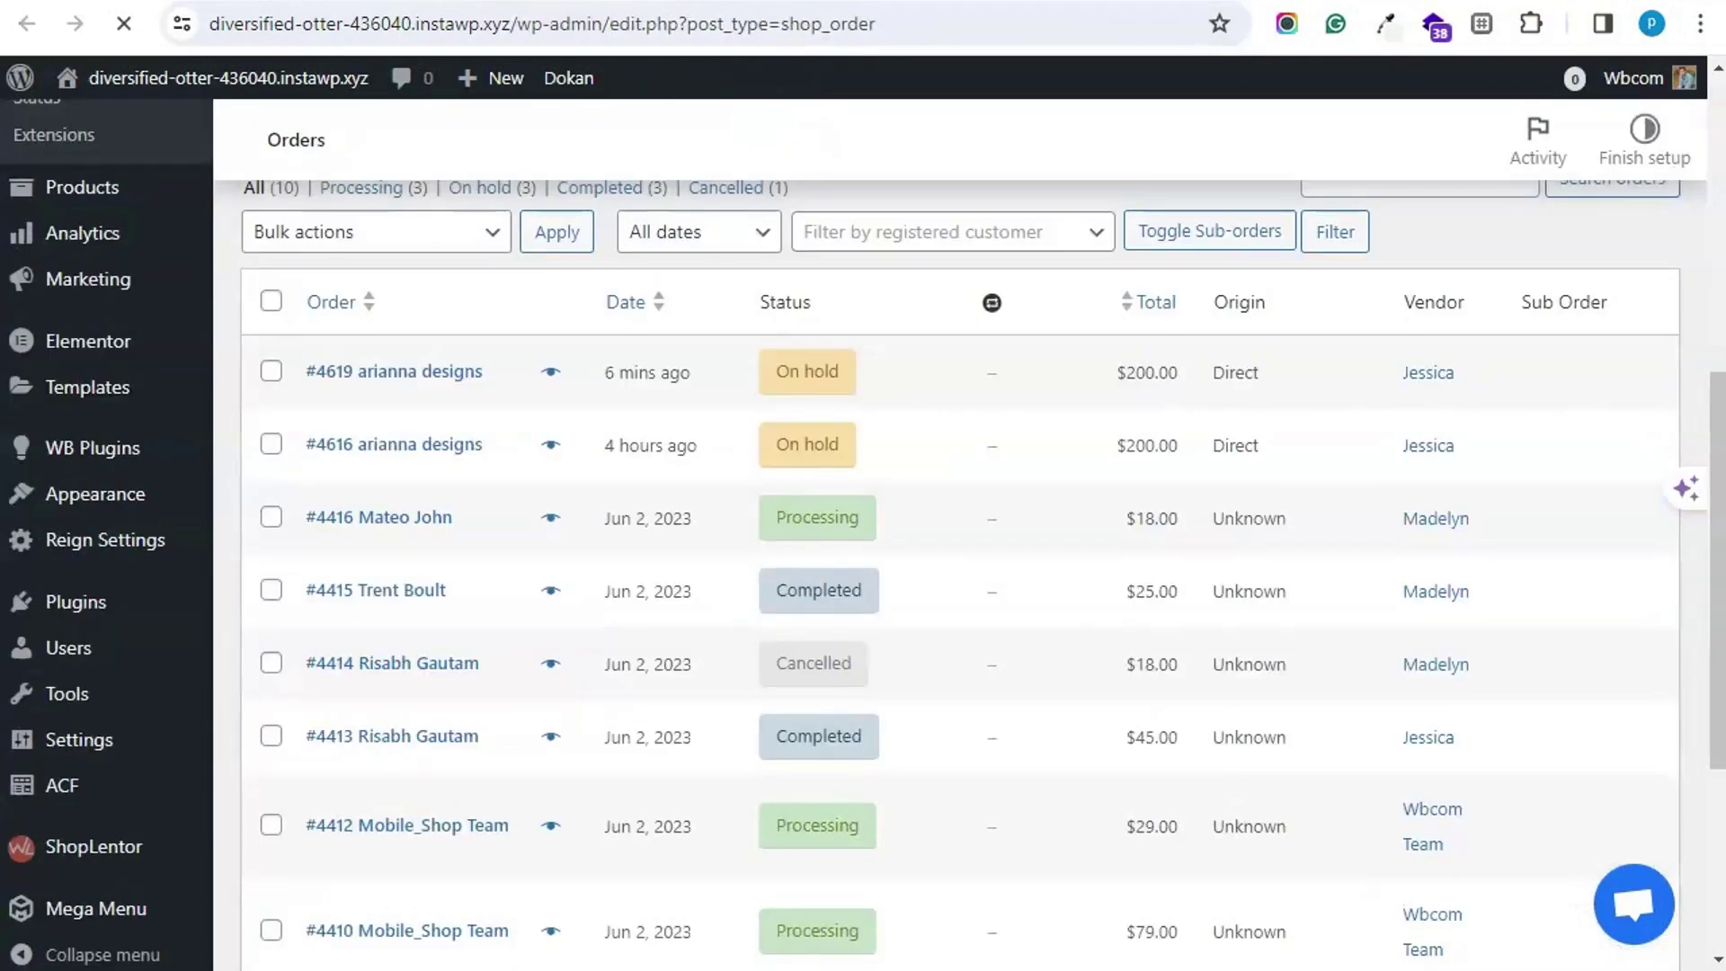
Step: Open the user list and switch to the service product's vendor account
{"action": "left_click", "coordinate": [72, 663]}
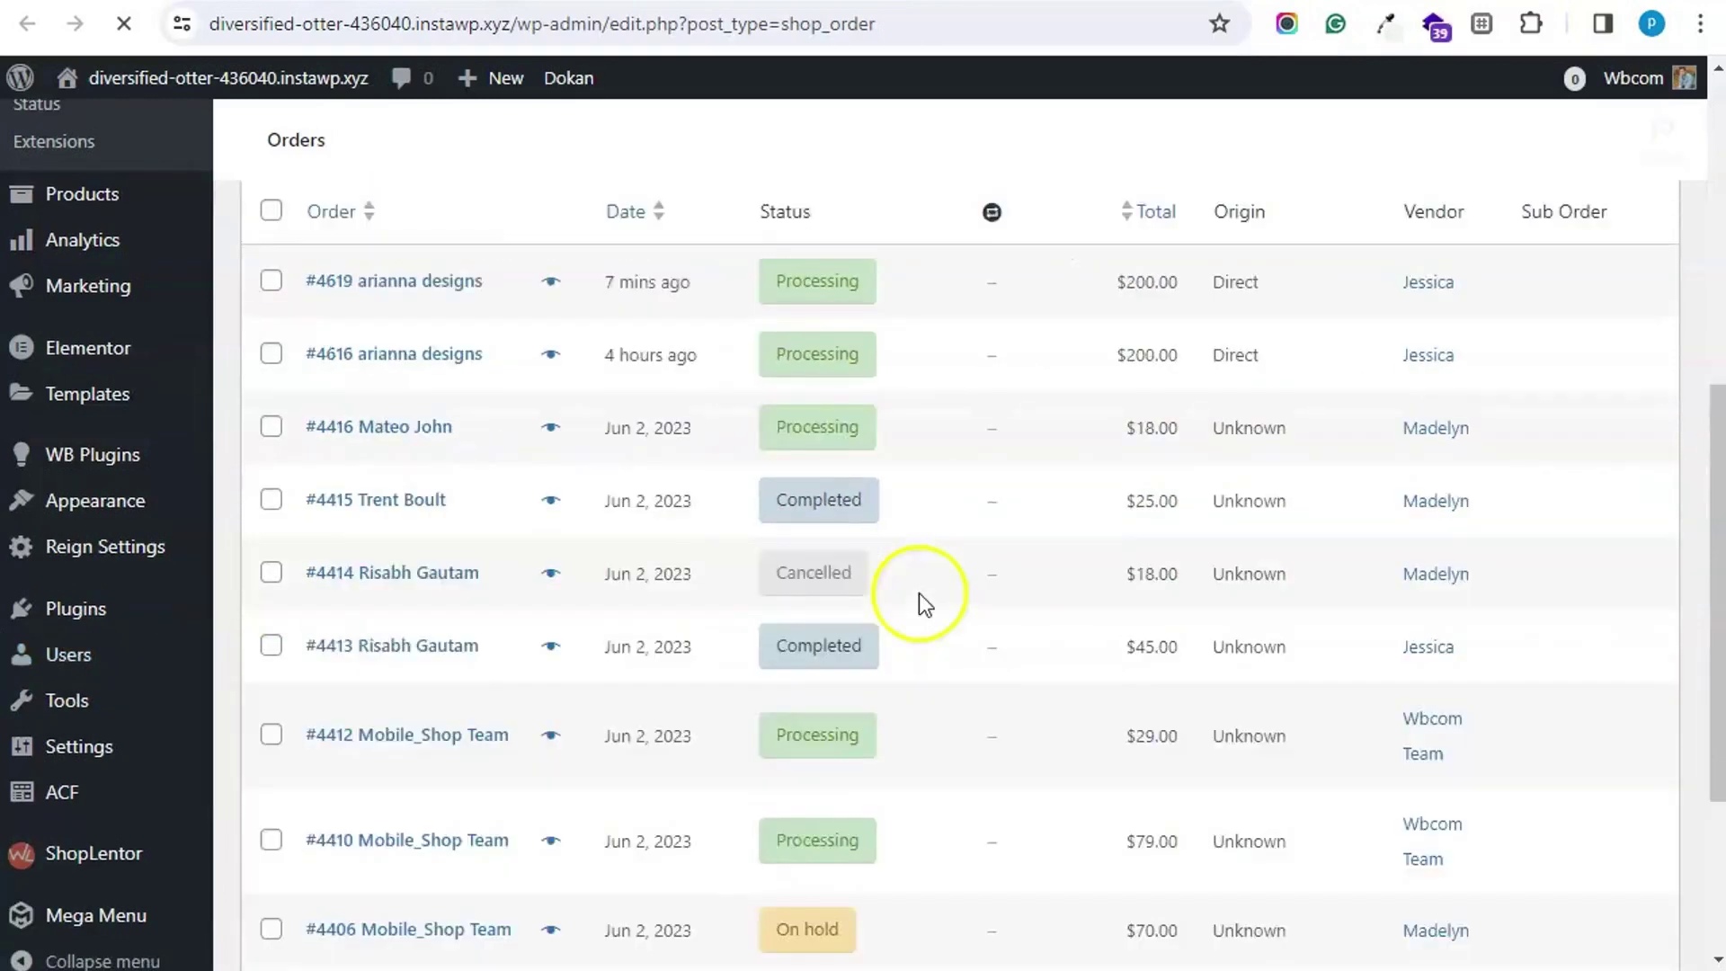
{"action": "scroll", "coordinate": [920, 601], "scroll_direction": "down", "scroll_amount": 3}
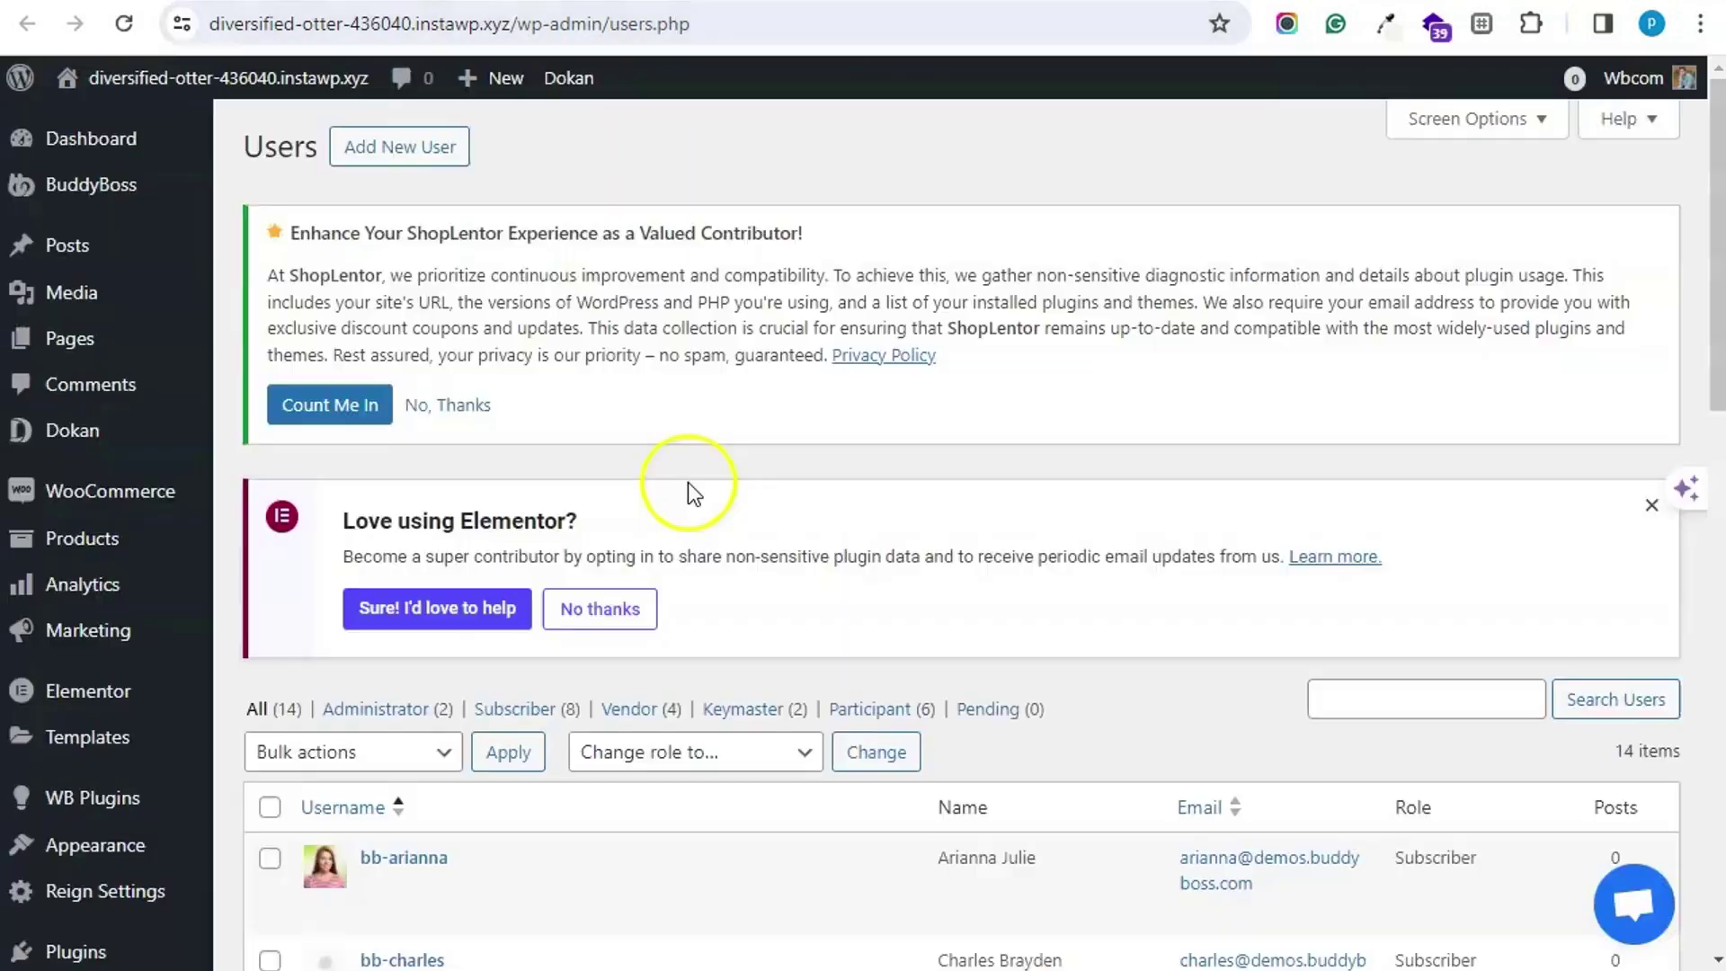
{"action": "scroll", "coordinate": [647, 504], "scroll_direction": "down", "scroll_amount": 5}
{"action": "left_click", "coordinate": [790, 554]}
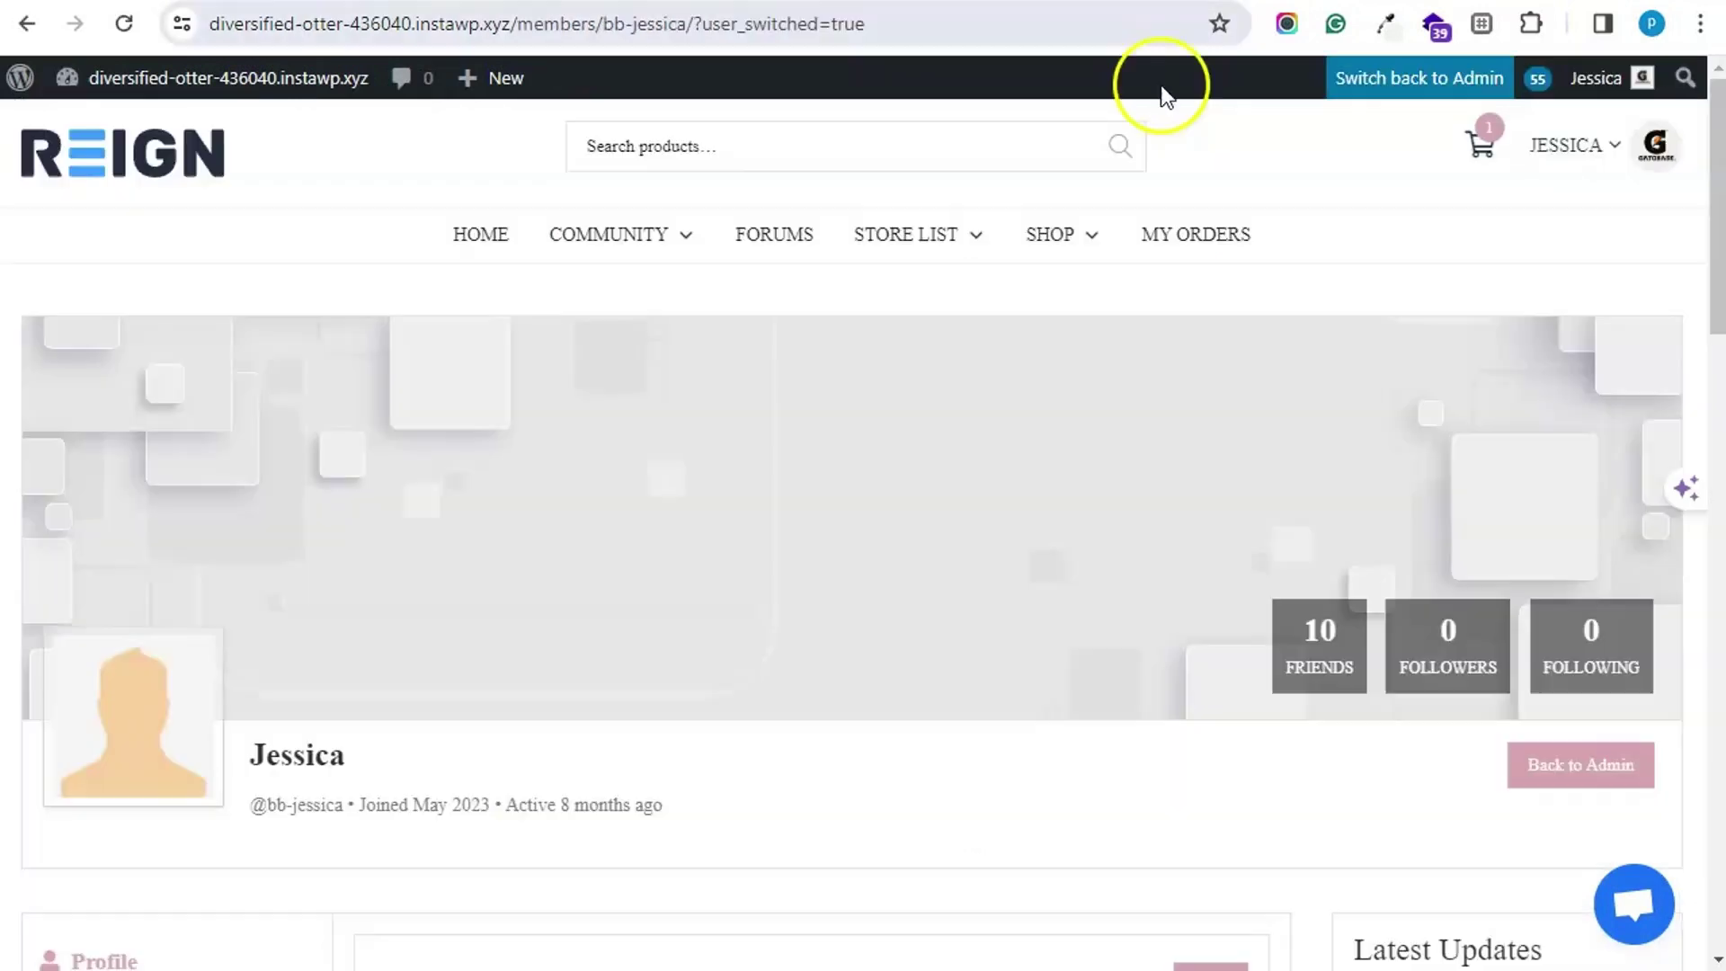
Step: Open the Service Provider orders in the vendor's dashboard and view the WordPress Product testing order
{"action": "mouse_move", "coordinate": [971, 239]}
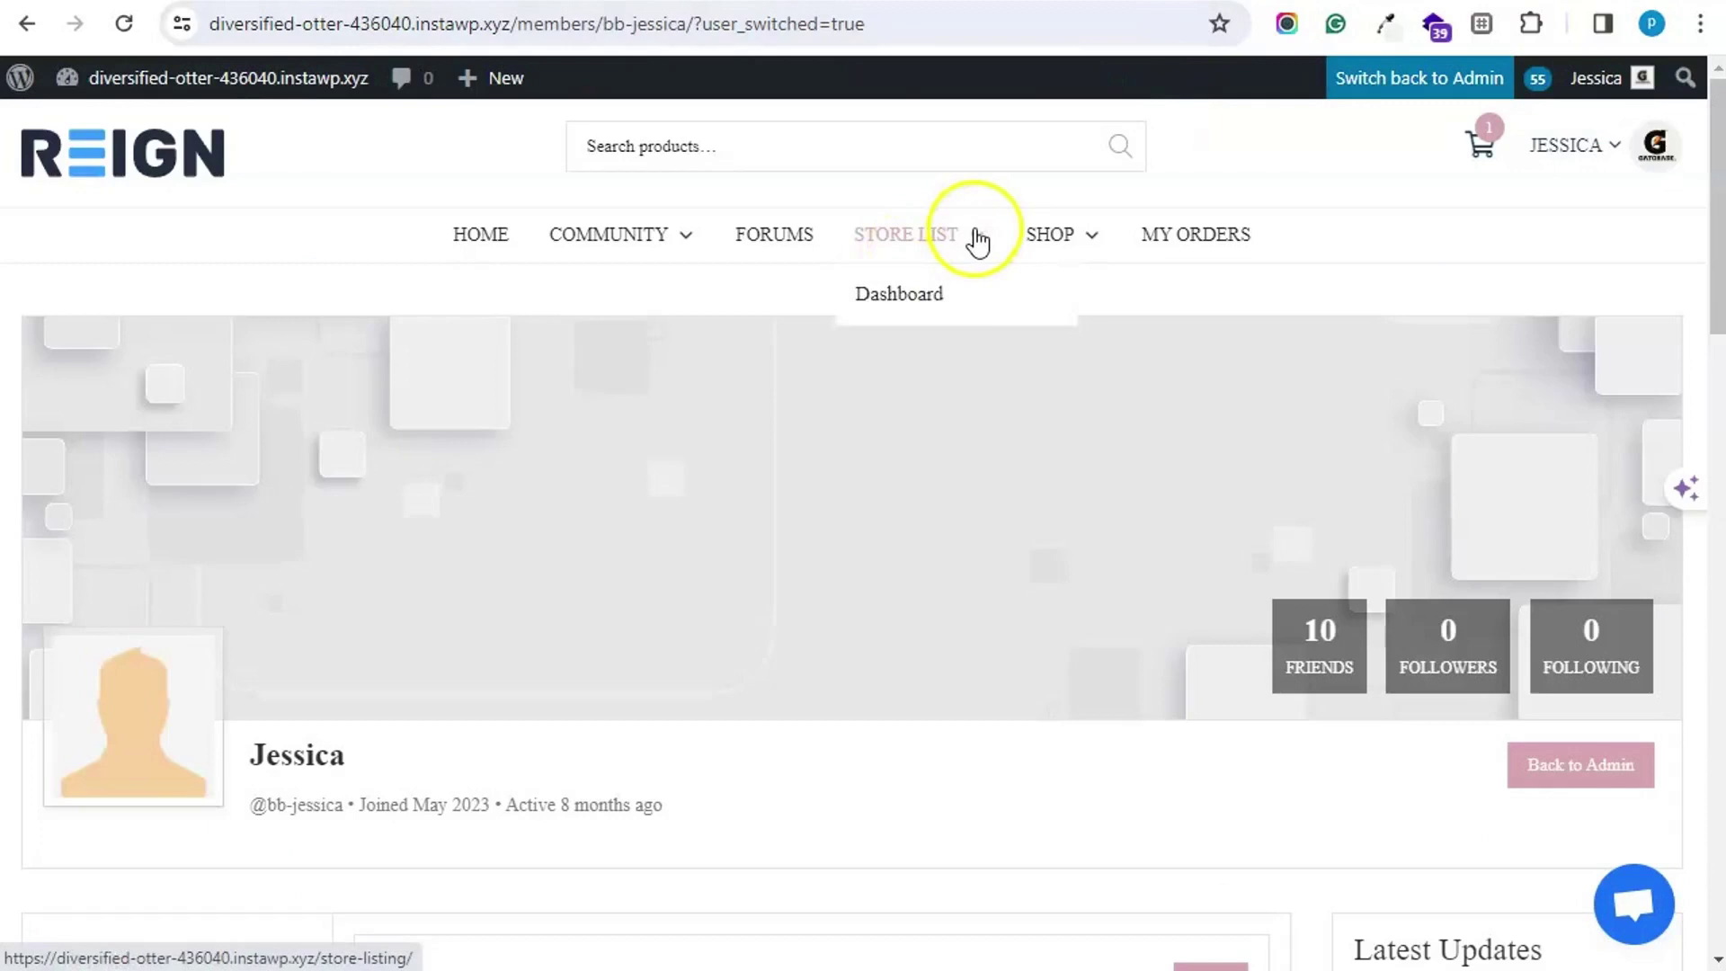
{"action": "left_click", "coordinate": [909, 297]}
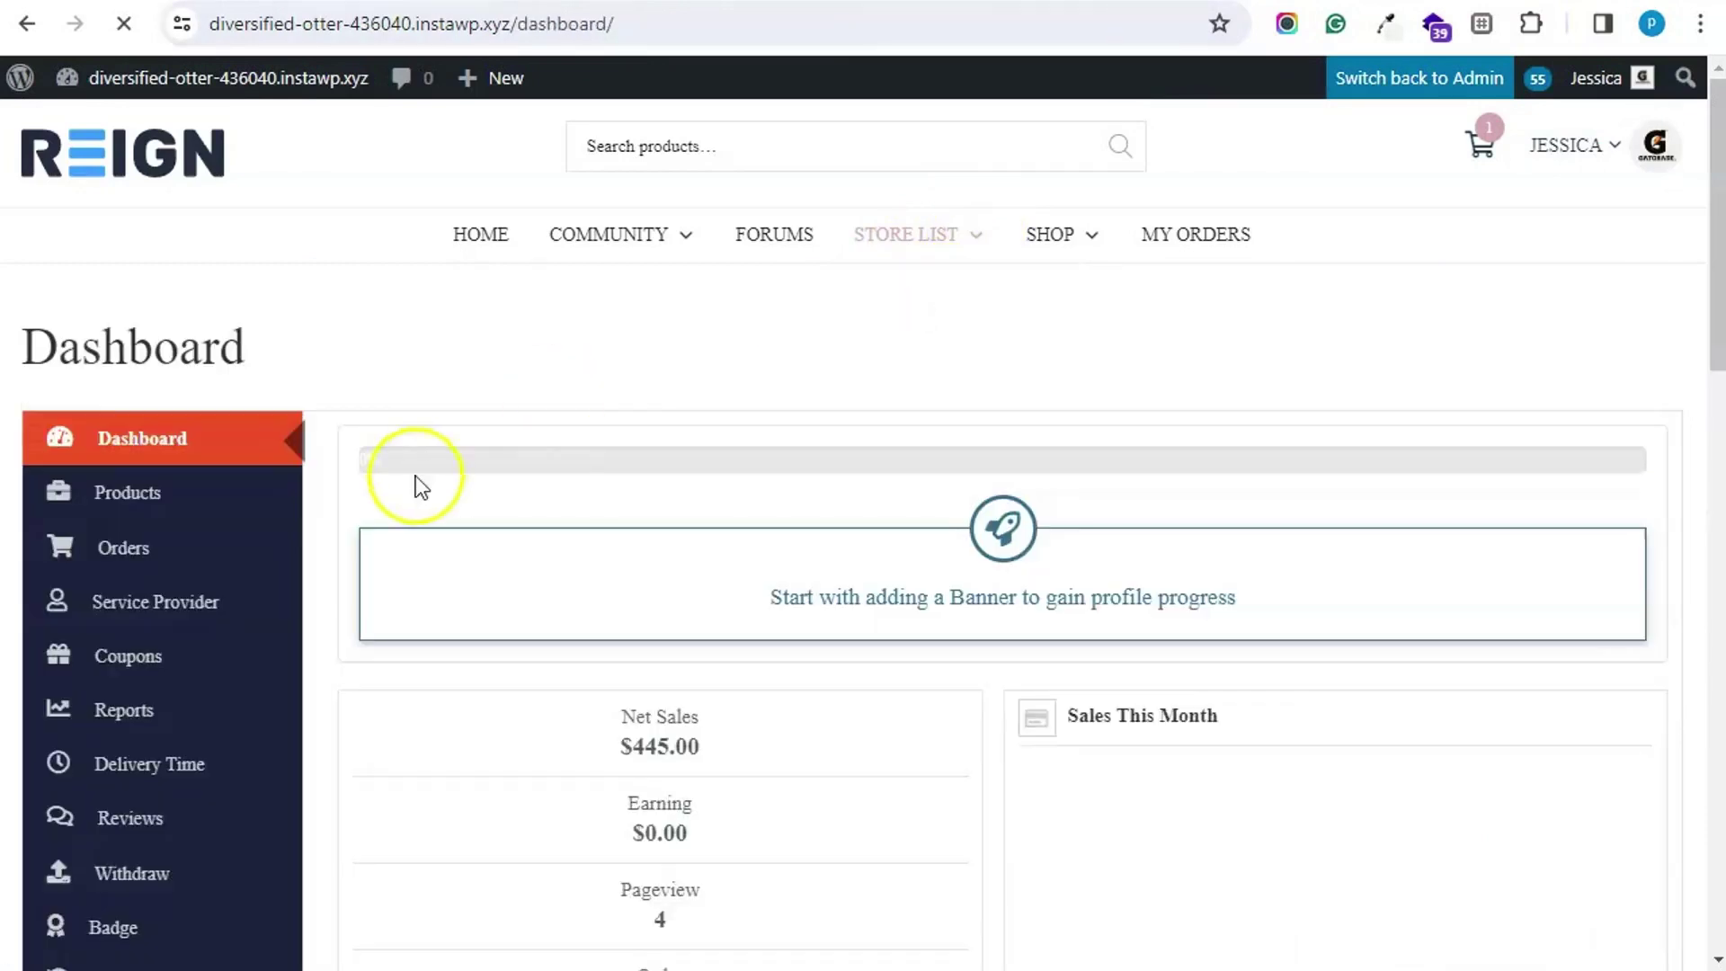
{"action": "left_click", "coordinate": [154, 603]}
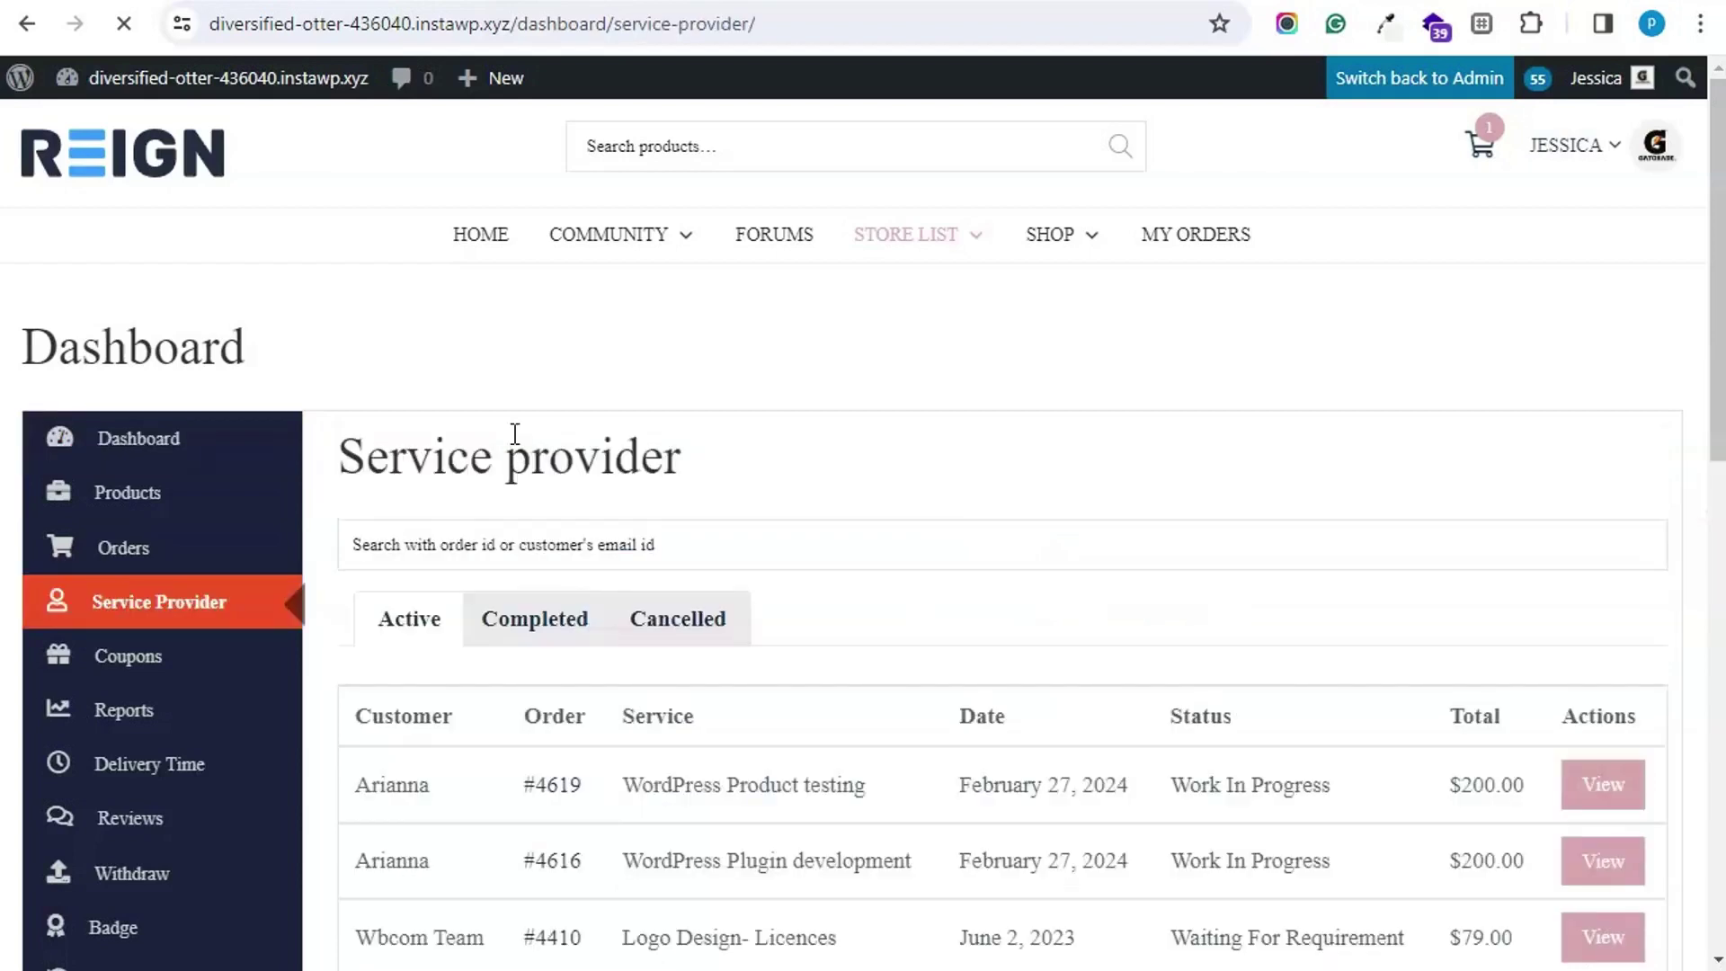
{"action": "scroll", "coordinate": [507, 467], "scroll_direction": "down", "scroll_amount": 3}
{"action": "left_click", "coordinate": [1602, 525]}
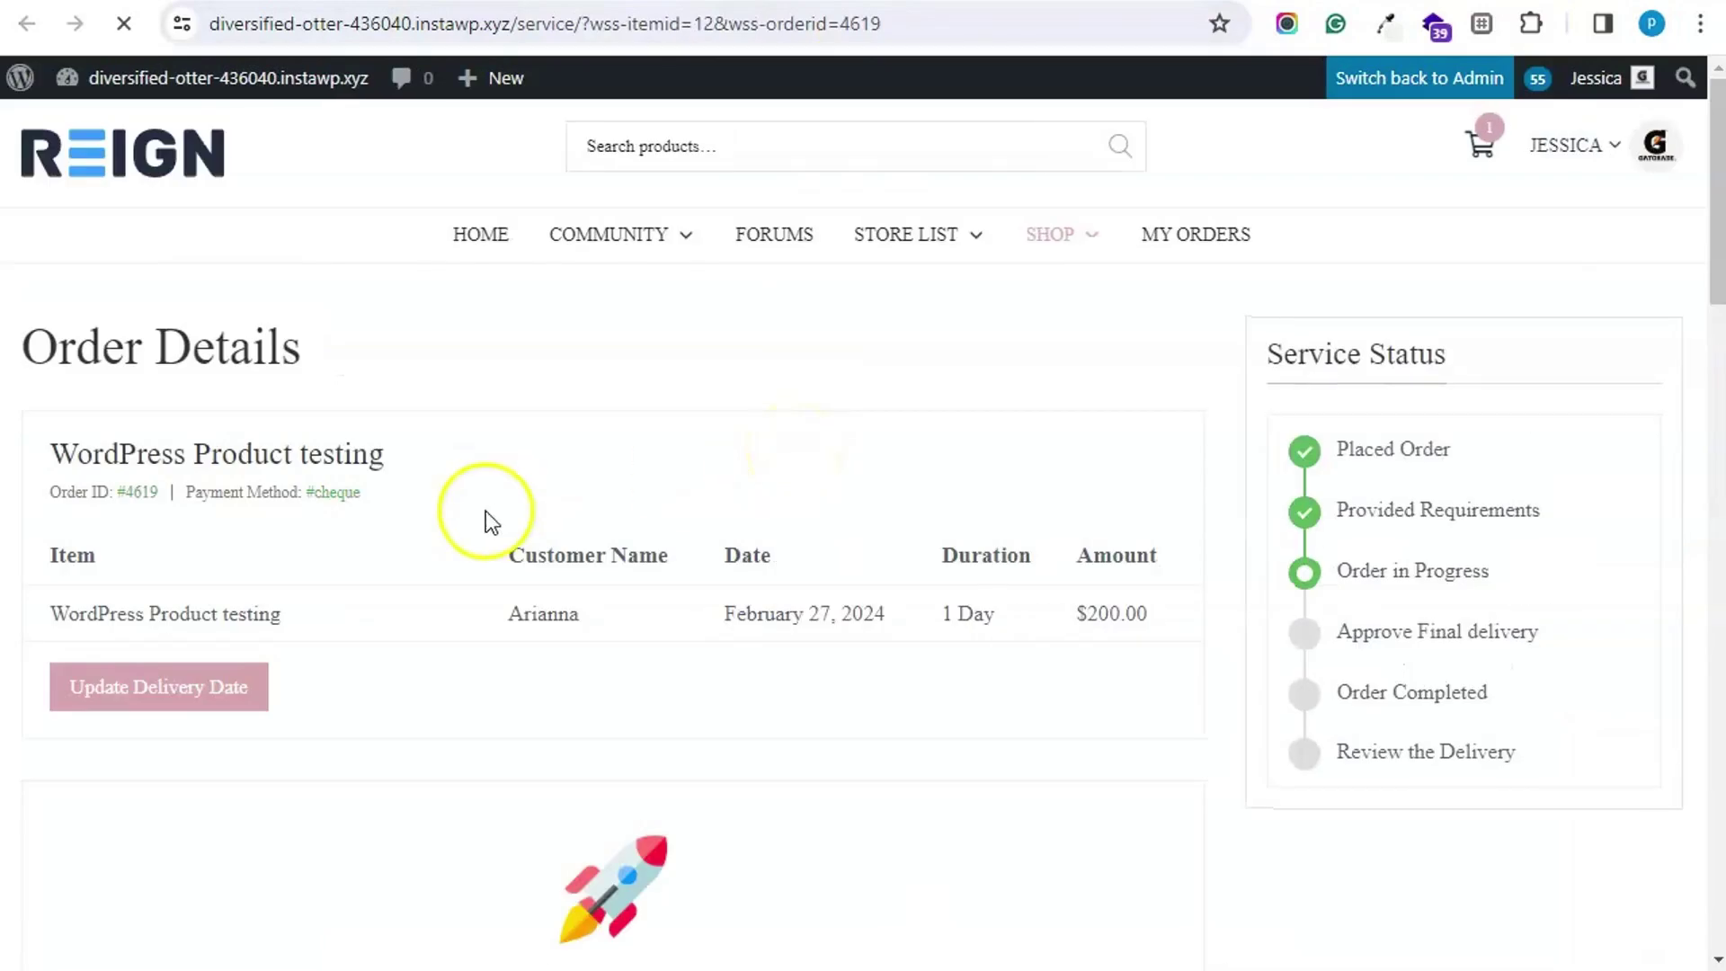
Step: Send the message "started!" to the customer in the WordPress Product testing order's conversation
{"action": "scroll", "coordinate": [545, 512], "scroll_direction": "down", "scroll_amount": 3}
{"action": "scroll", "coordinate": [545, 510], "scroll_direction": "up", "scroll_amount": 3}
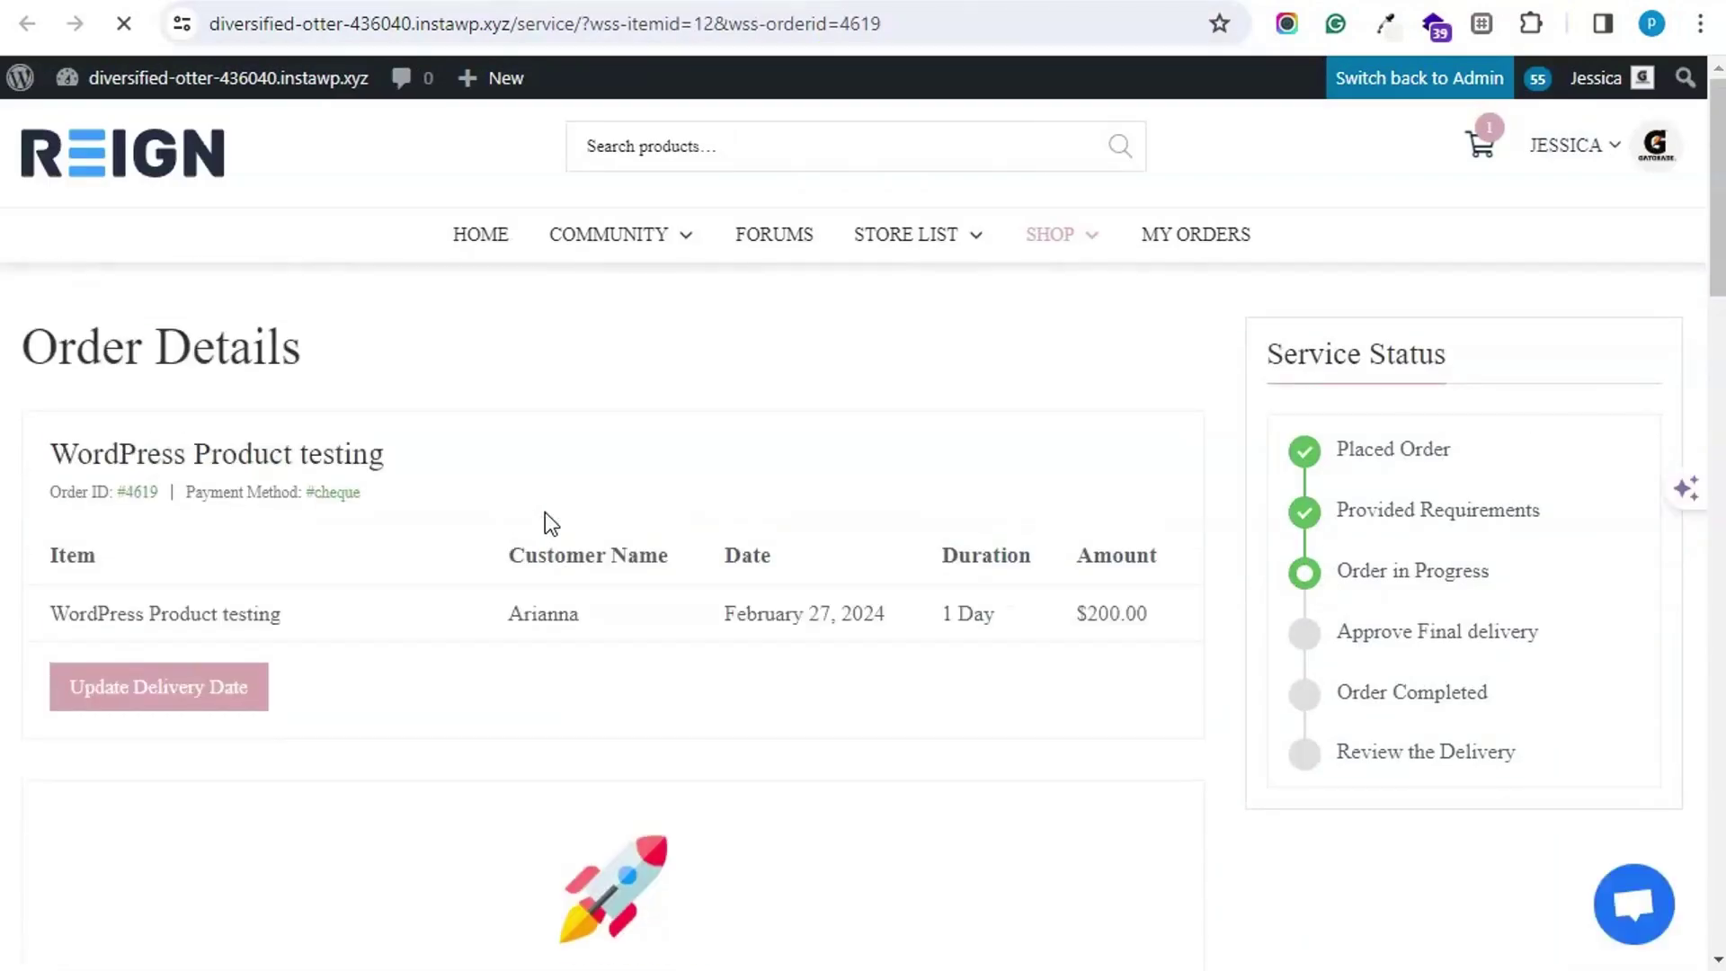
{"action": "left_click_drag", "start_coordinate": [261, 493], "coordinate": [362, 503]}
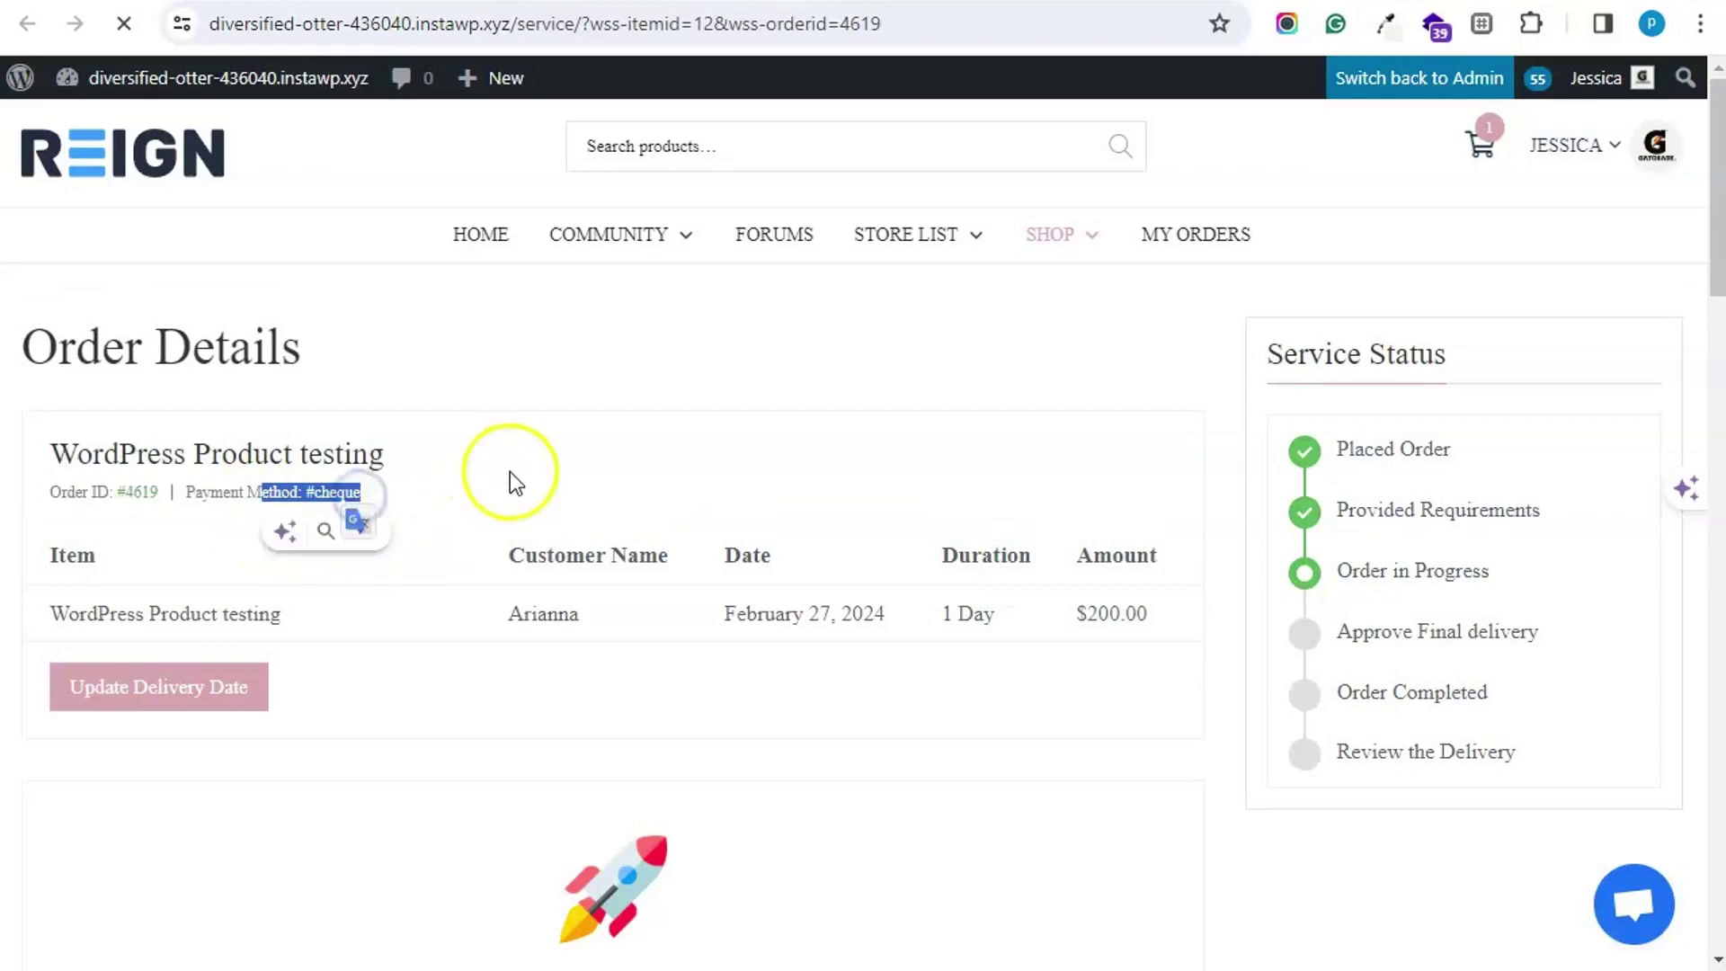
{"action": "scroll", "coordinate": [510, 471], "scroll_direction": "down", "scroll_amount": 2}
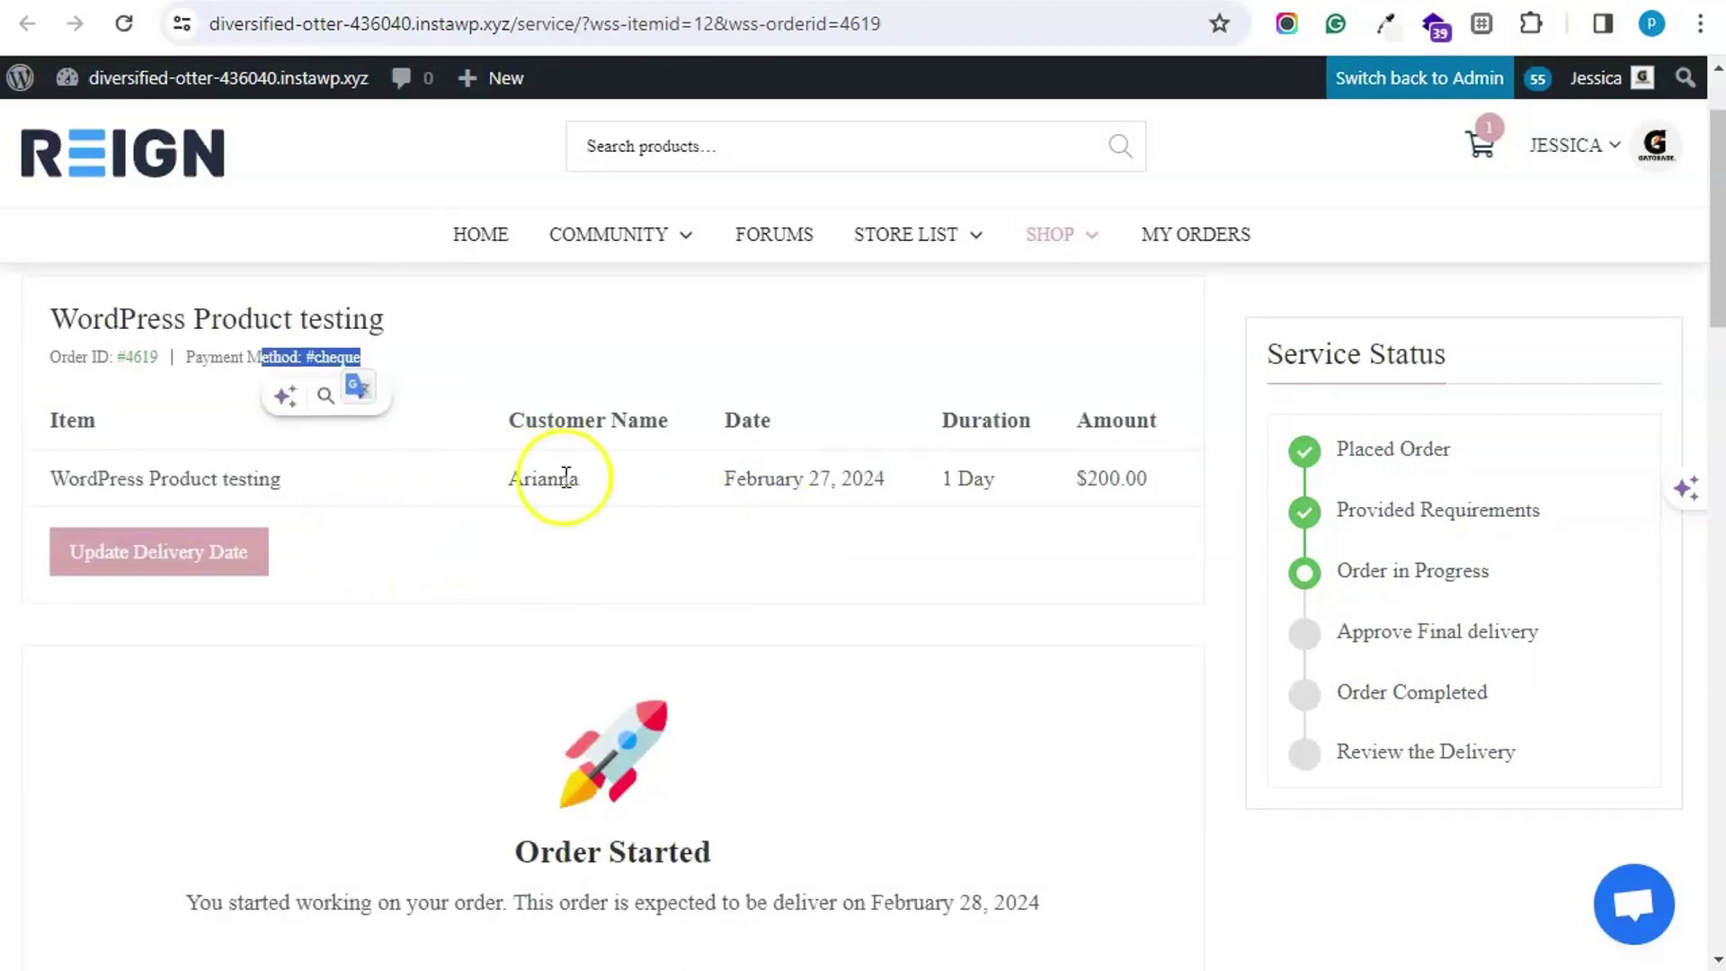
{"action": "scroll", "coordinate": [503, 503], "scroll_direction": "down", "scroll_amount": 15}
{"action": "left_click", "coordinate": [324, 790]}
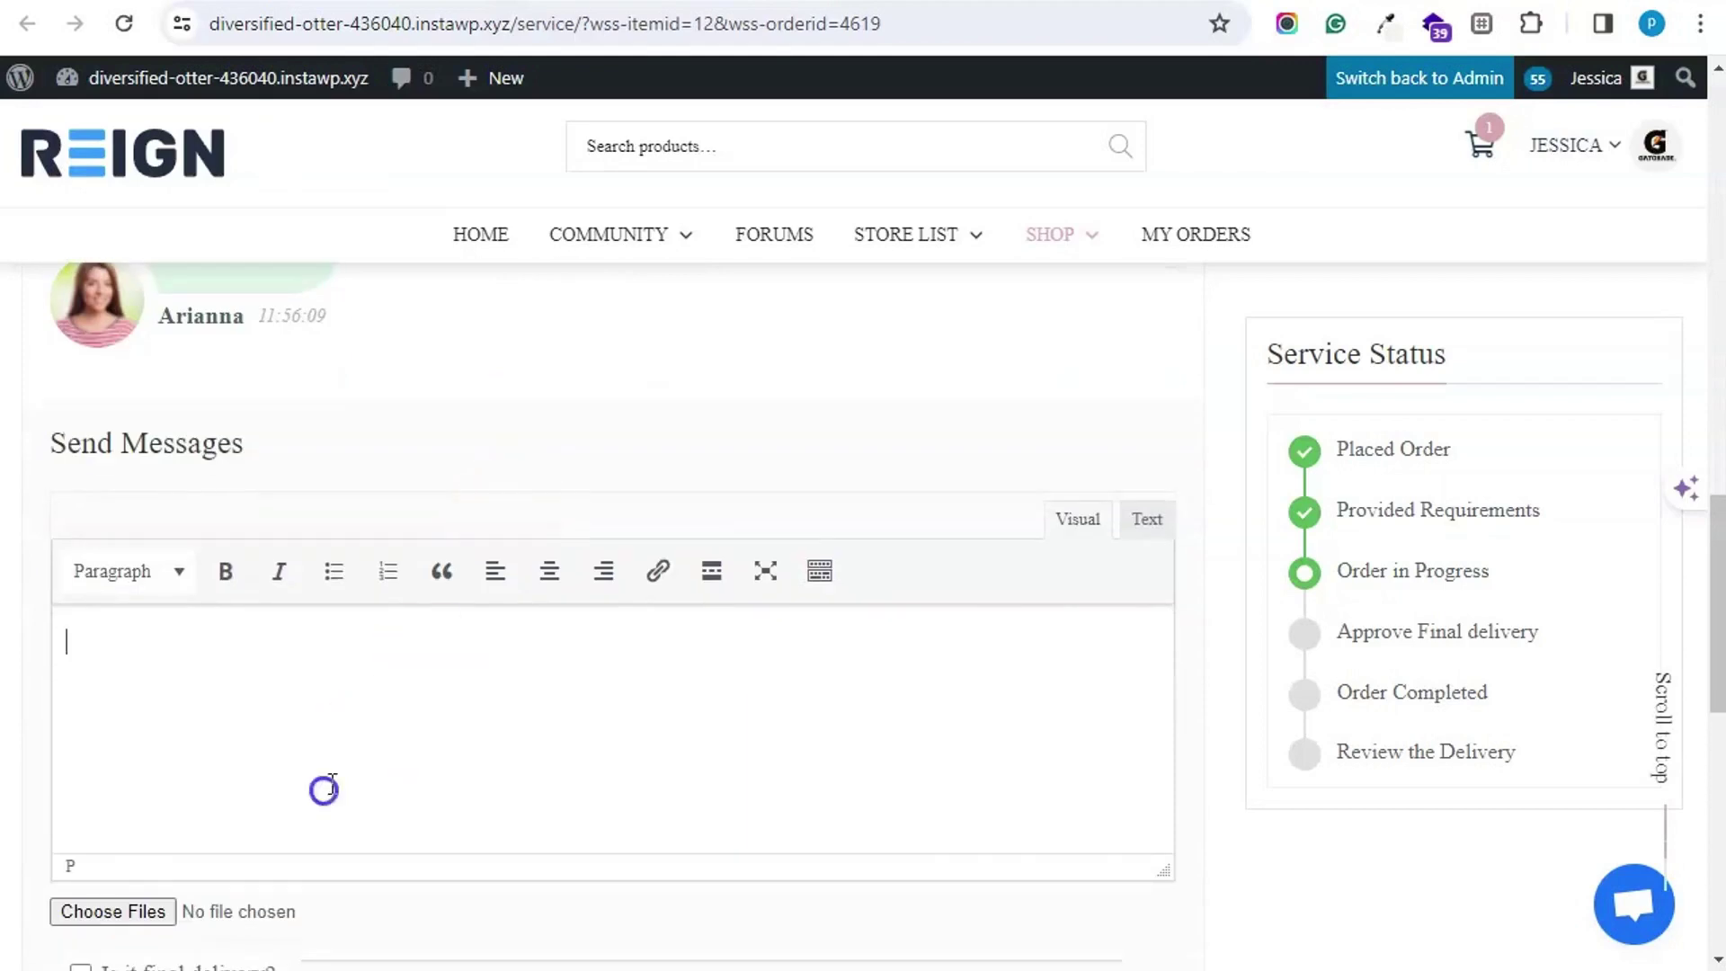
{"action": "type", "text": "started!"}
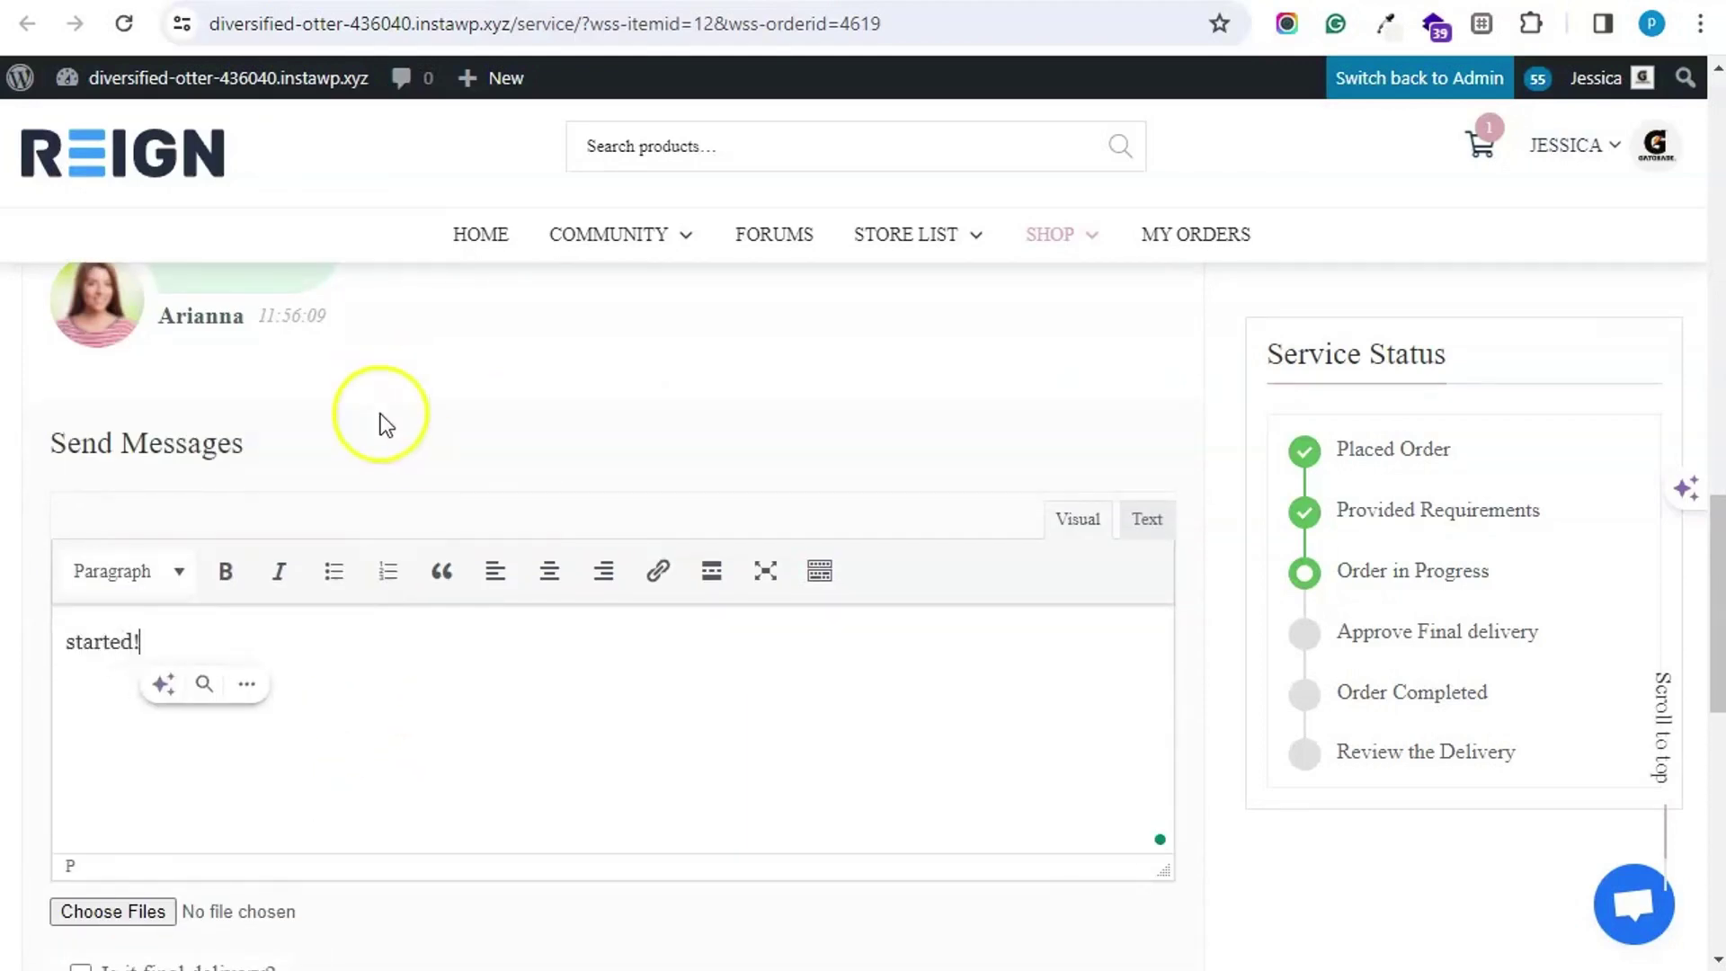
{"action": "scroll", "coordinate": [377, 416], "scroll_direction": "down", "scroll_amount": 3}
{"action": "left_click", "coordinate": [115, 773]}
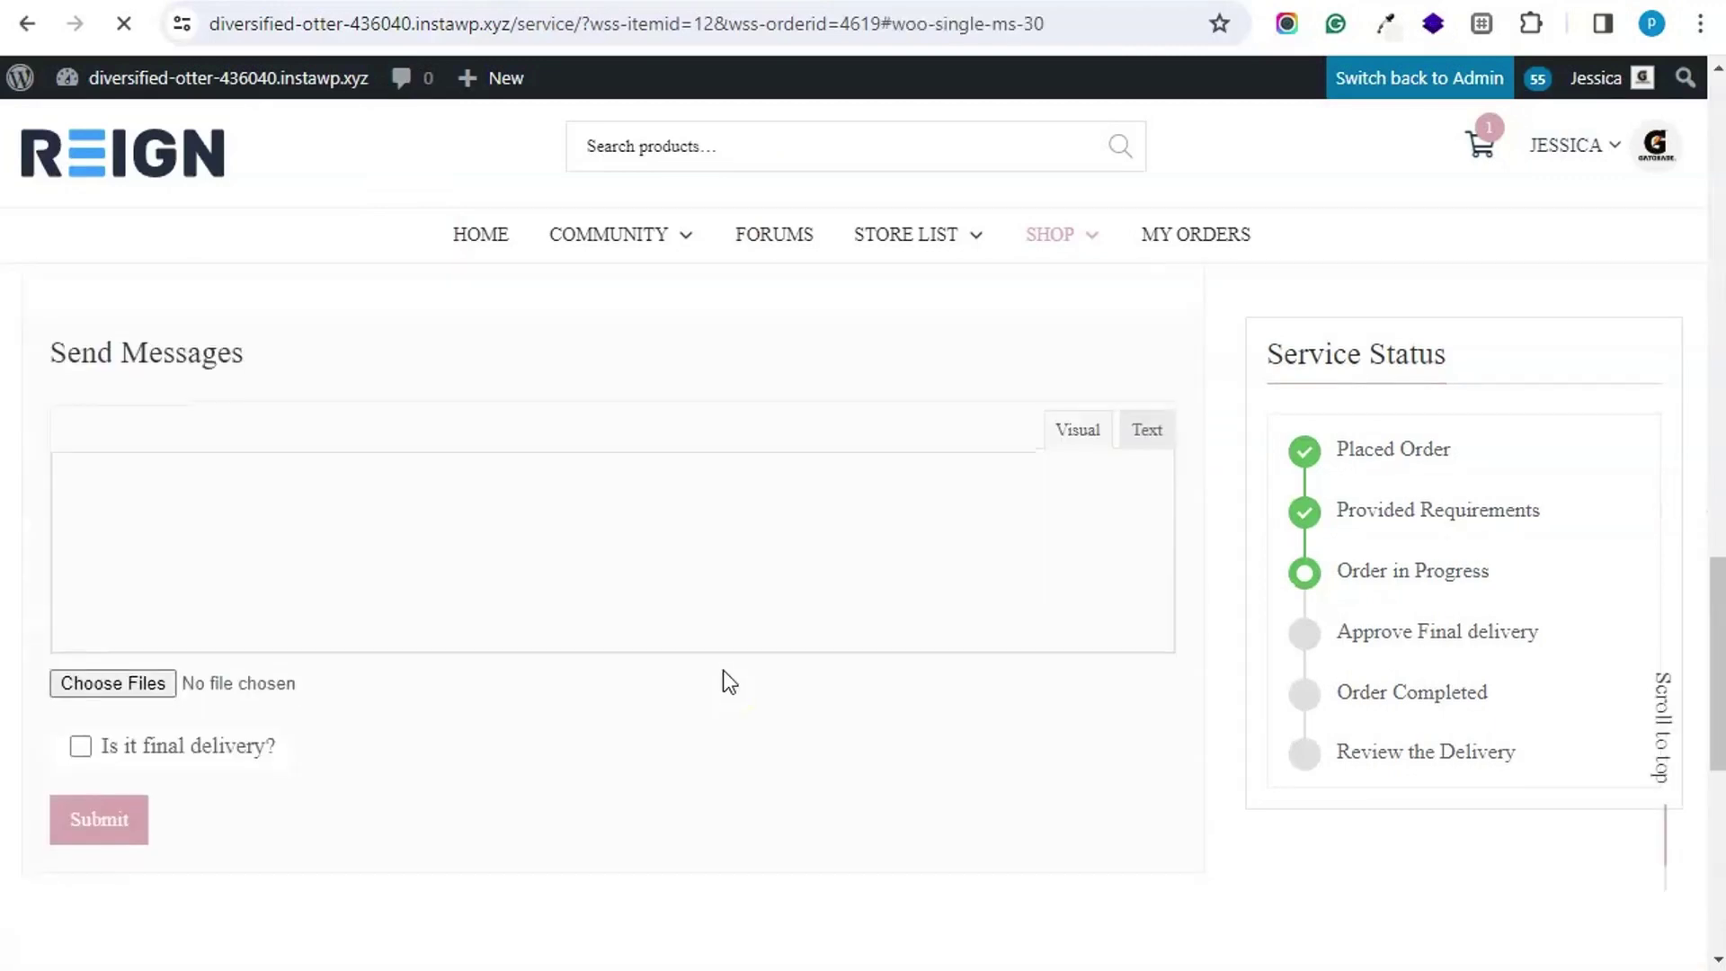
Step: Review the order's conversation and try the final delivery option in the message form without submitting it
{"action": "scroll", "coordinate": [786, 676], "scroll_direction": "down", "scroll_amount": 7}
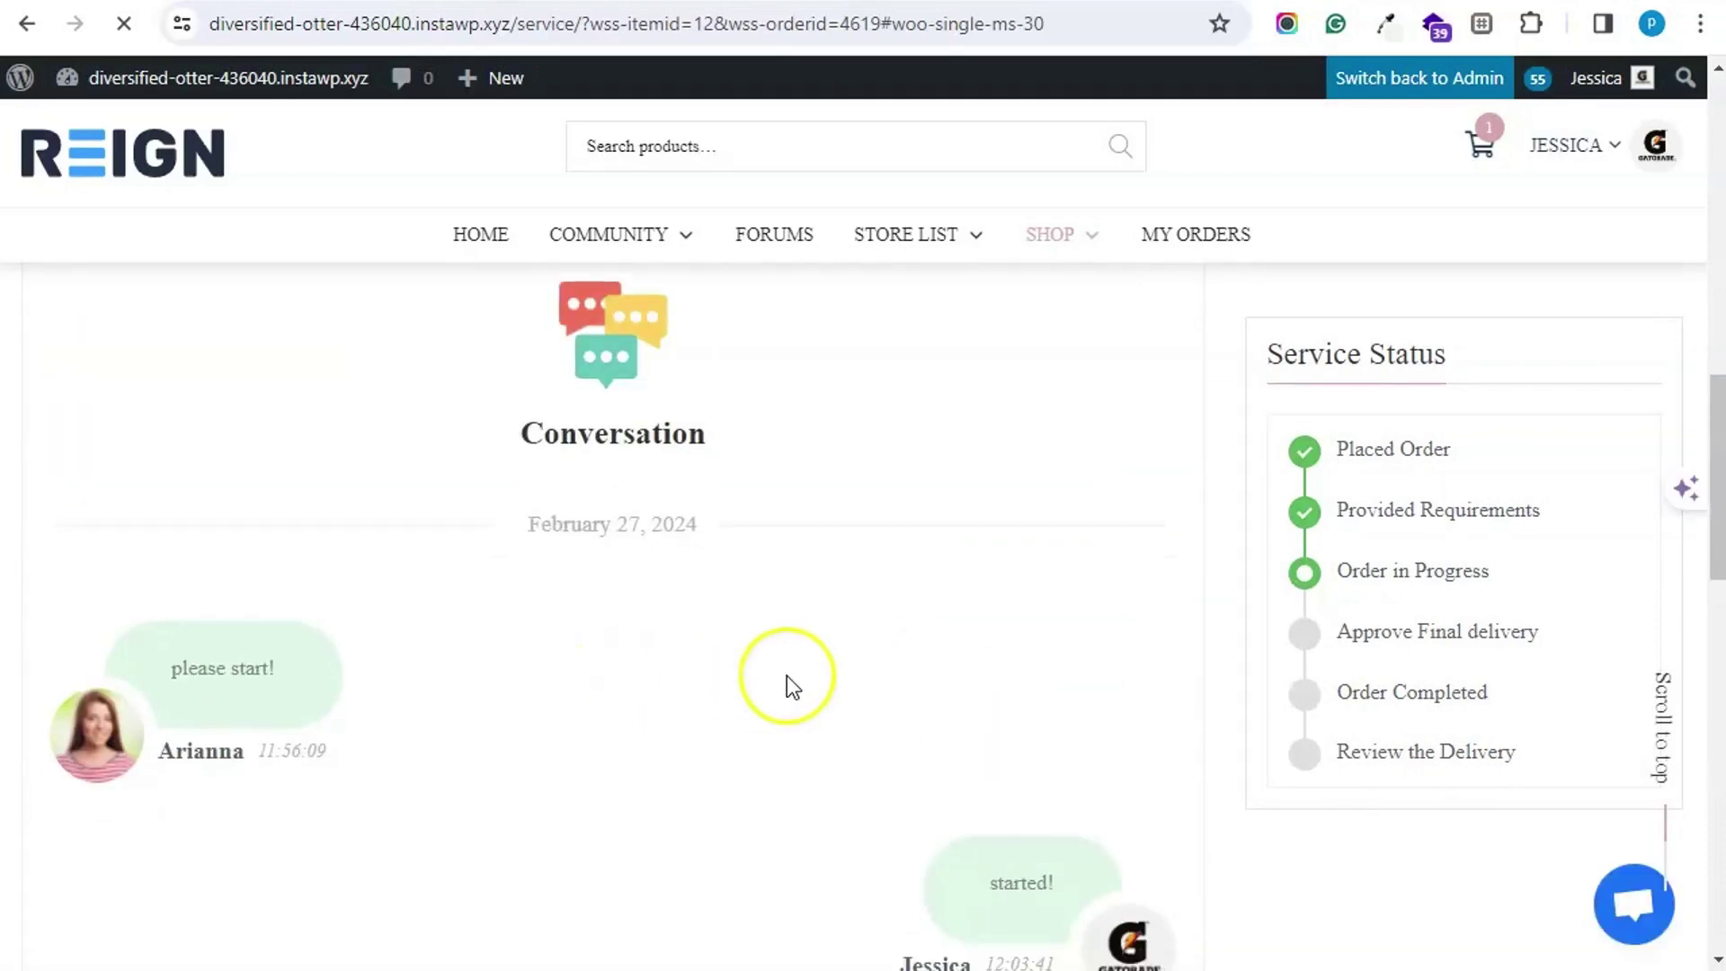
{"action": "scroll", "coordinate": [763, 694], "scroll_direction": "down", "scroll_amount": 5}
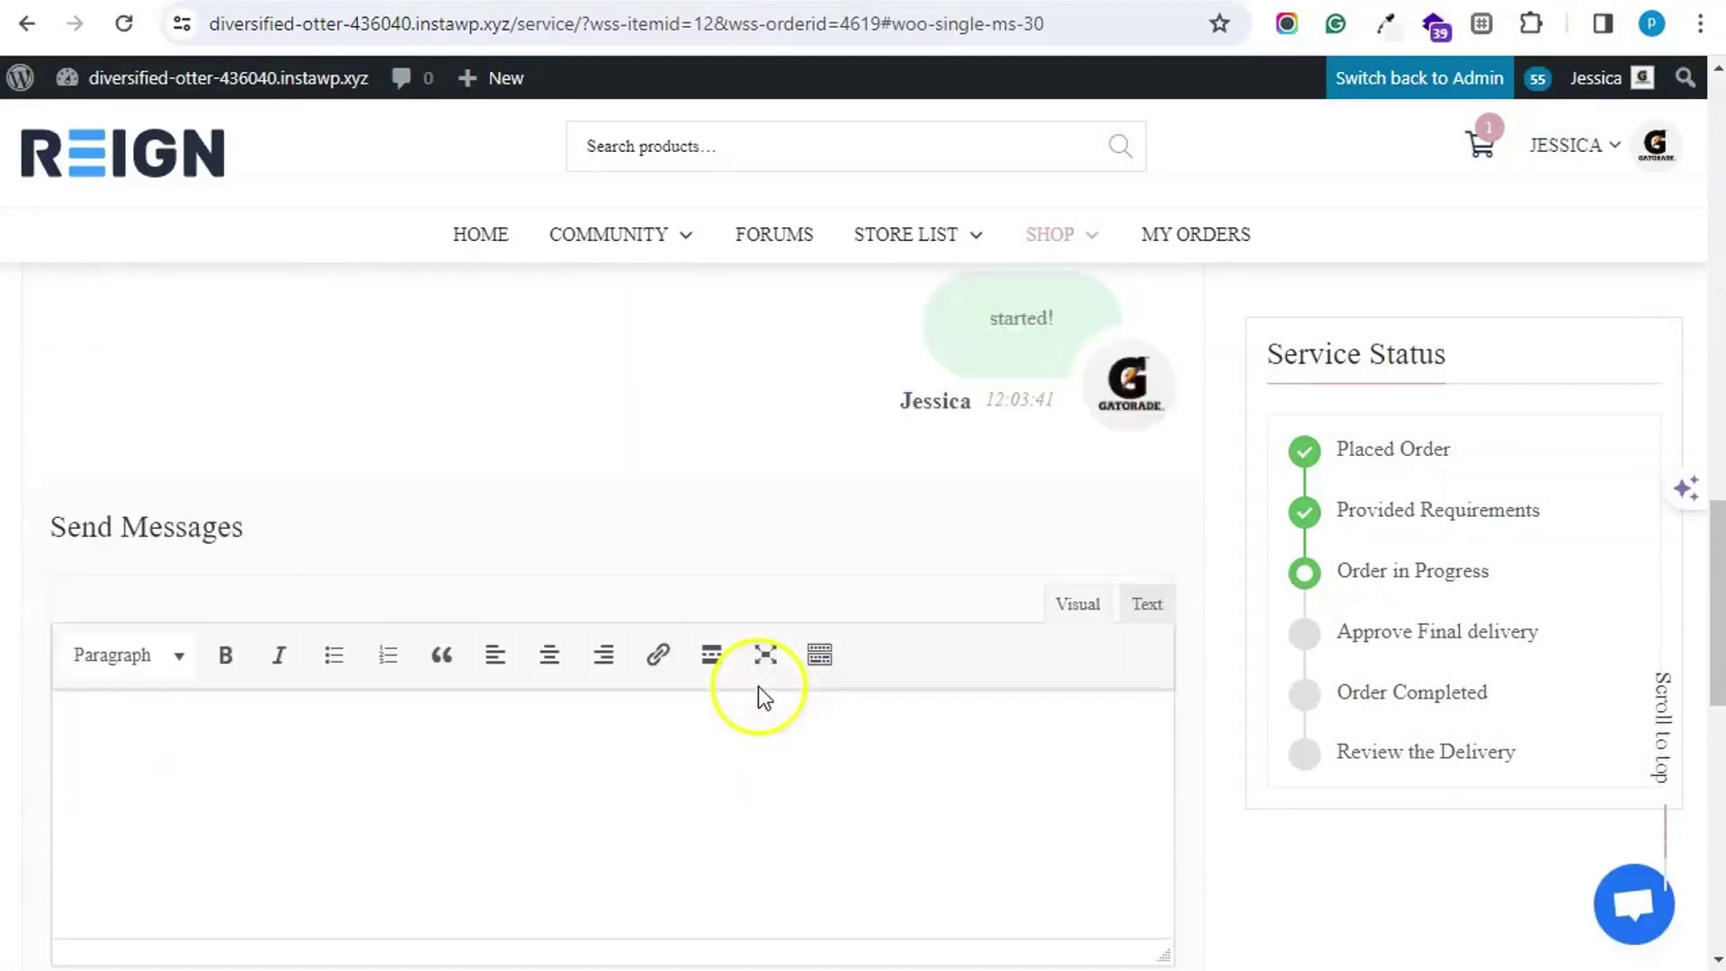
{"action": "left_click", "coordinate": [225, 709]}
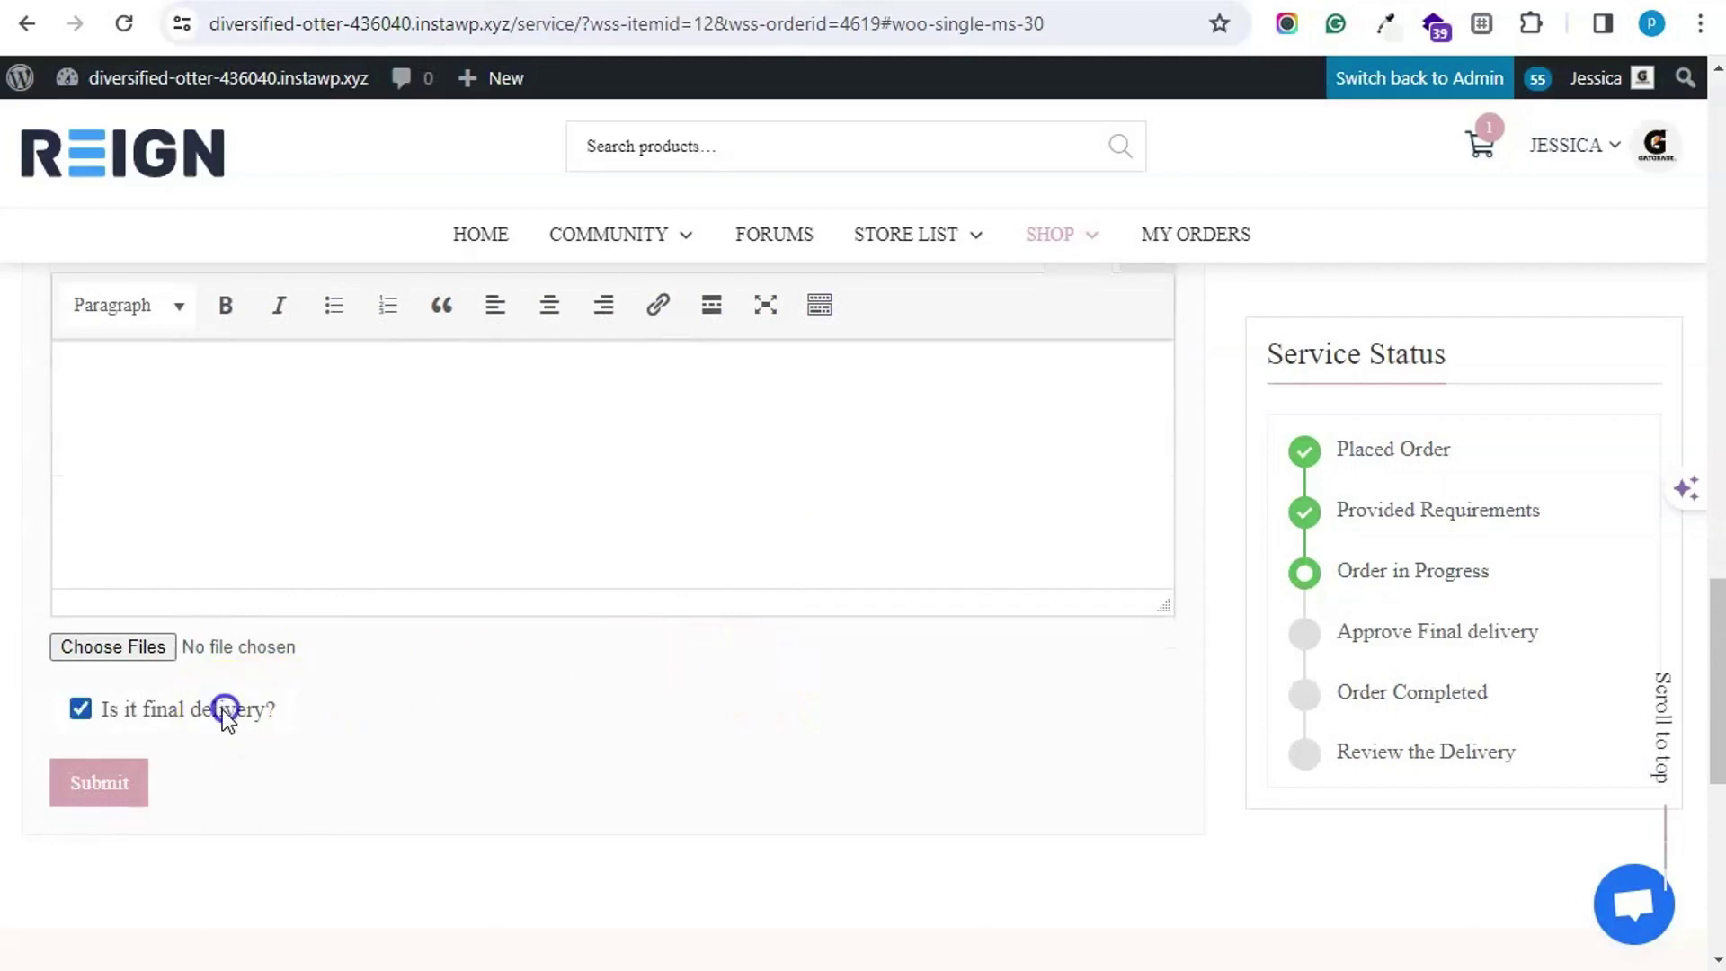
{"action": "left_click", "coordinate": [217, 714]}
Step: Open the My Orders page from the store's Shop navigation
{"action": "scroll", "coordinate": [850, 714], "scroll_direction": "up", "scroll_amount": 5}
{"action": "scroll", "coordinate": [870, 703], "scroll_direction": "up", "scroll_amount": 8}
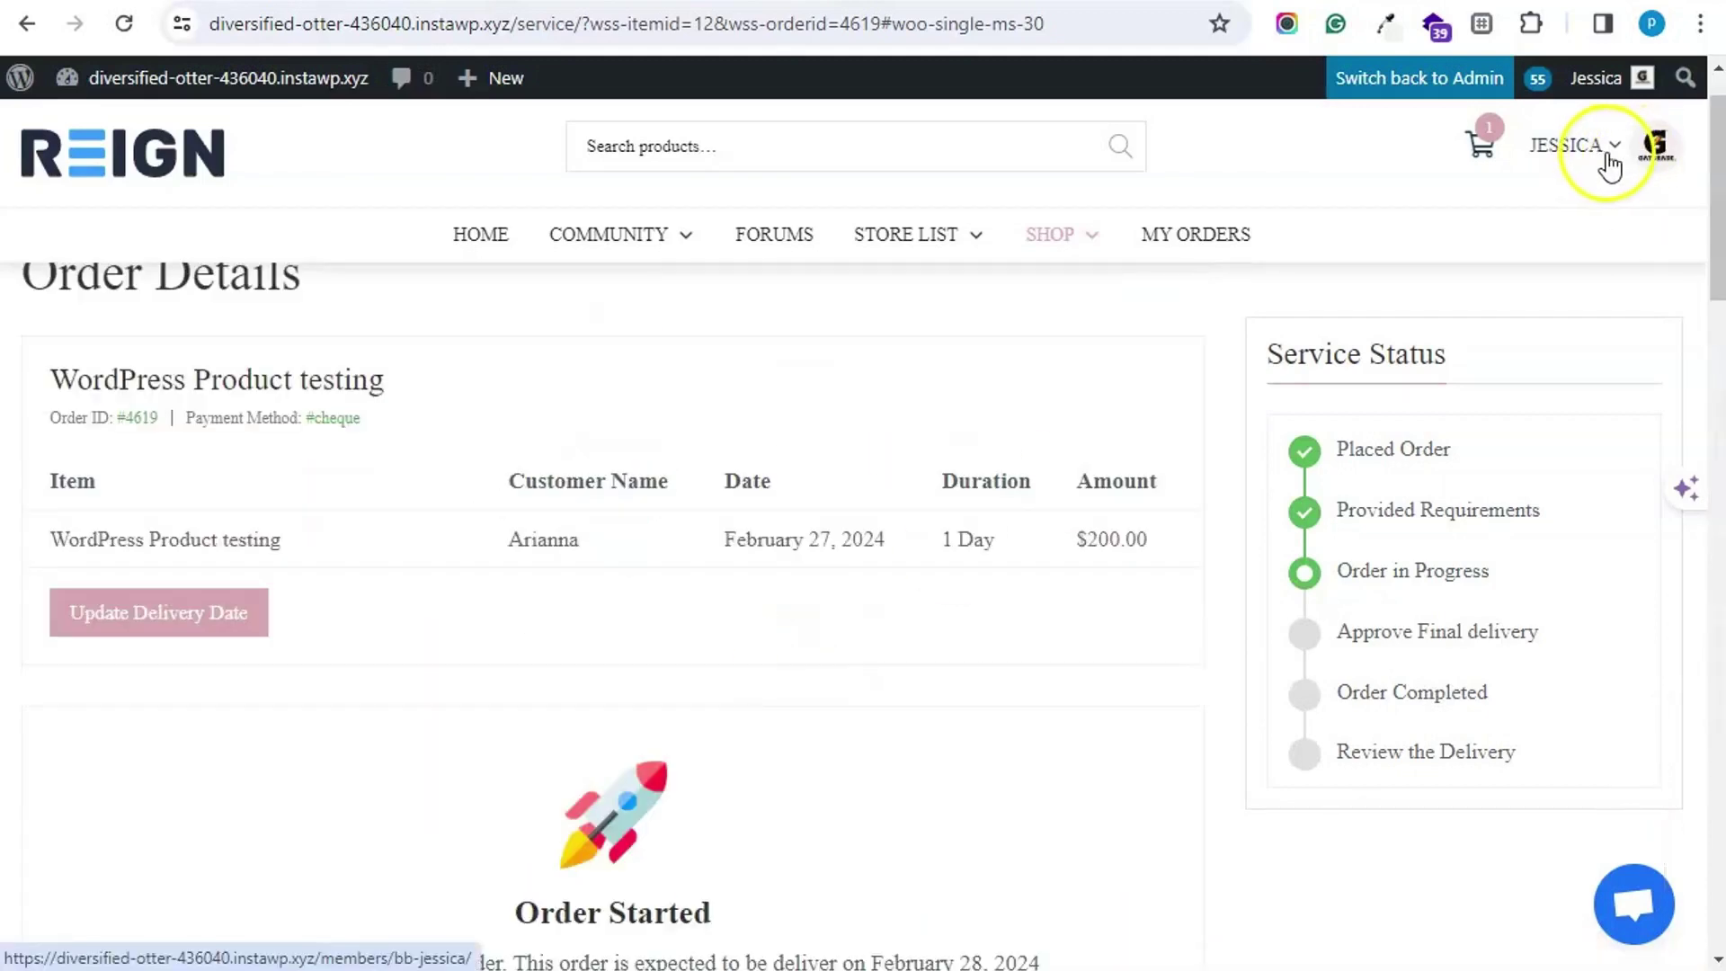
{"action": "mouse_move", "coordinate": [1106, 242]}
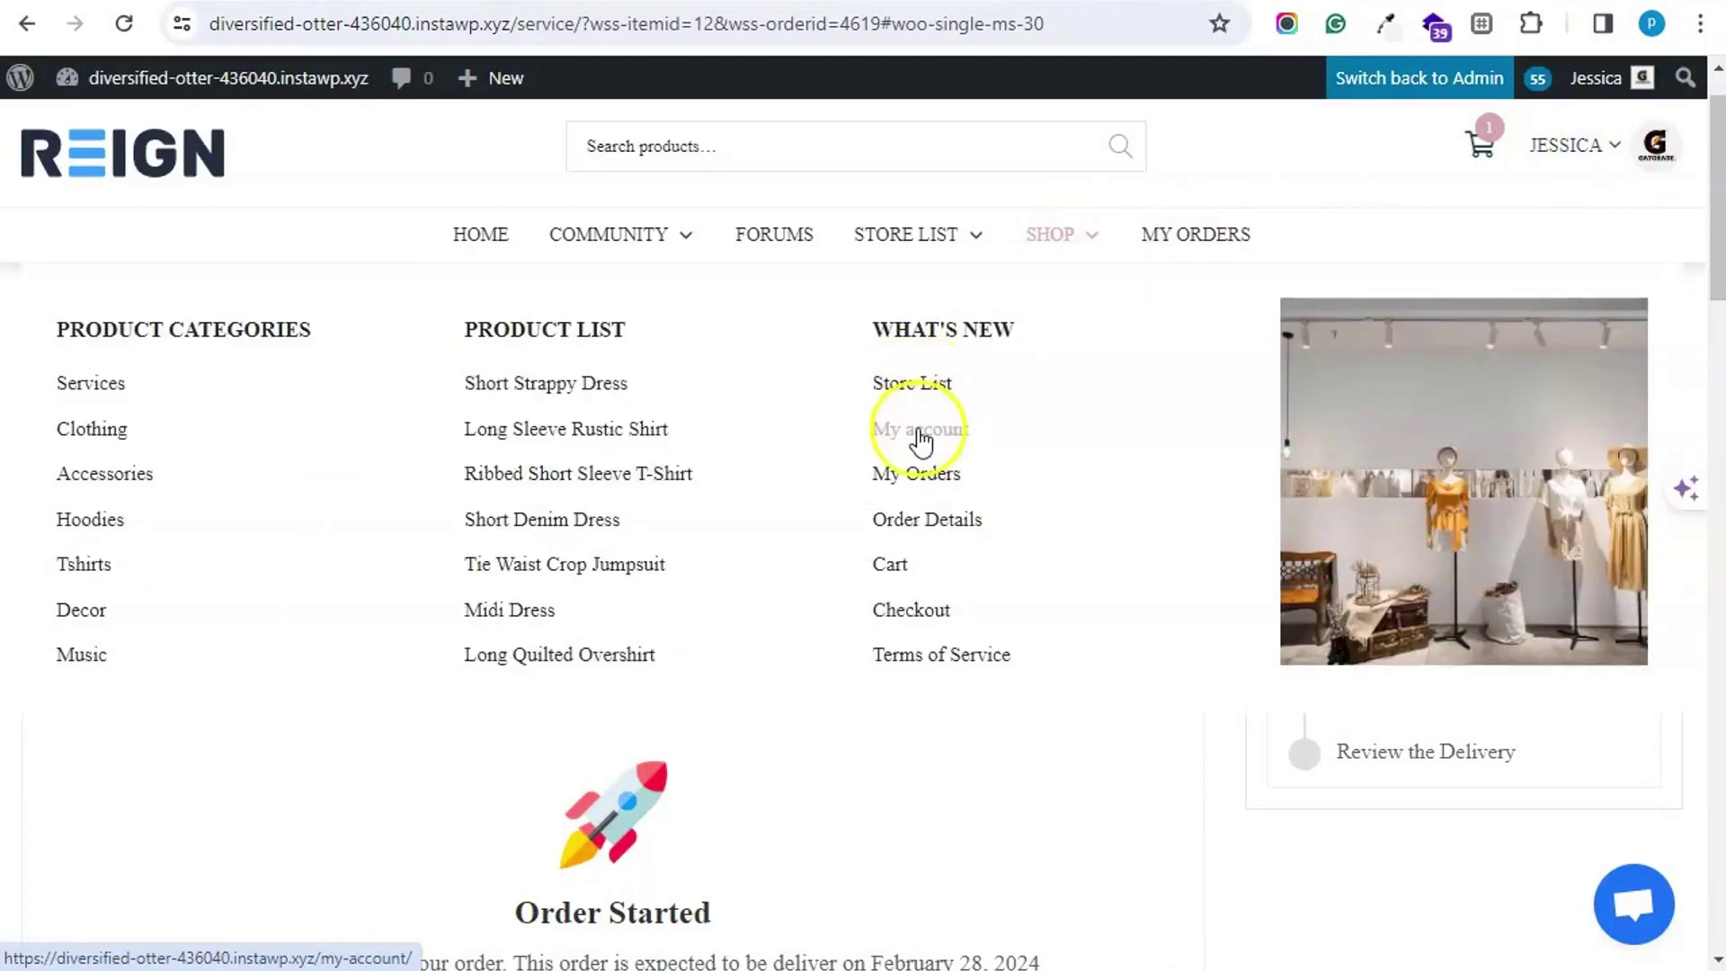
{"action": "left_click", "coordinate": [960, 475]}
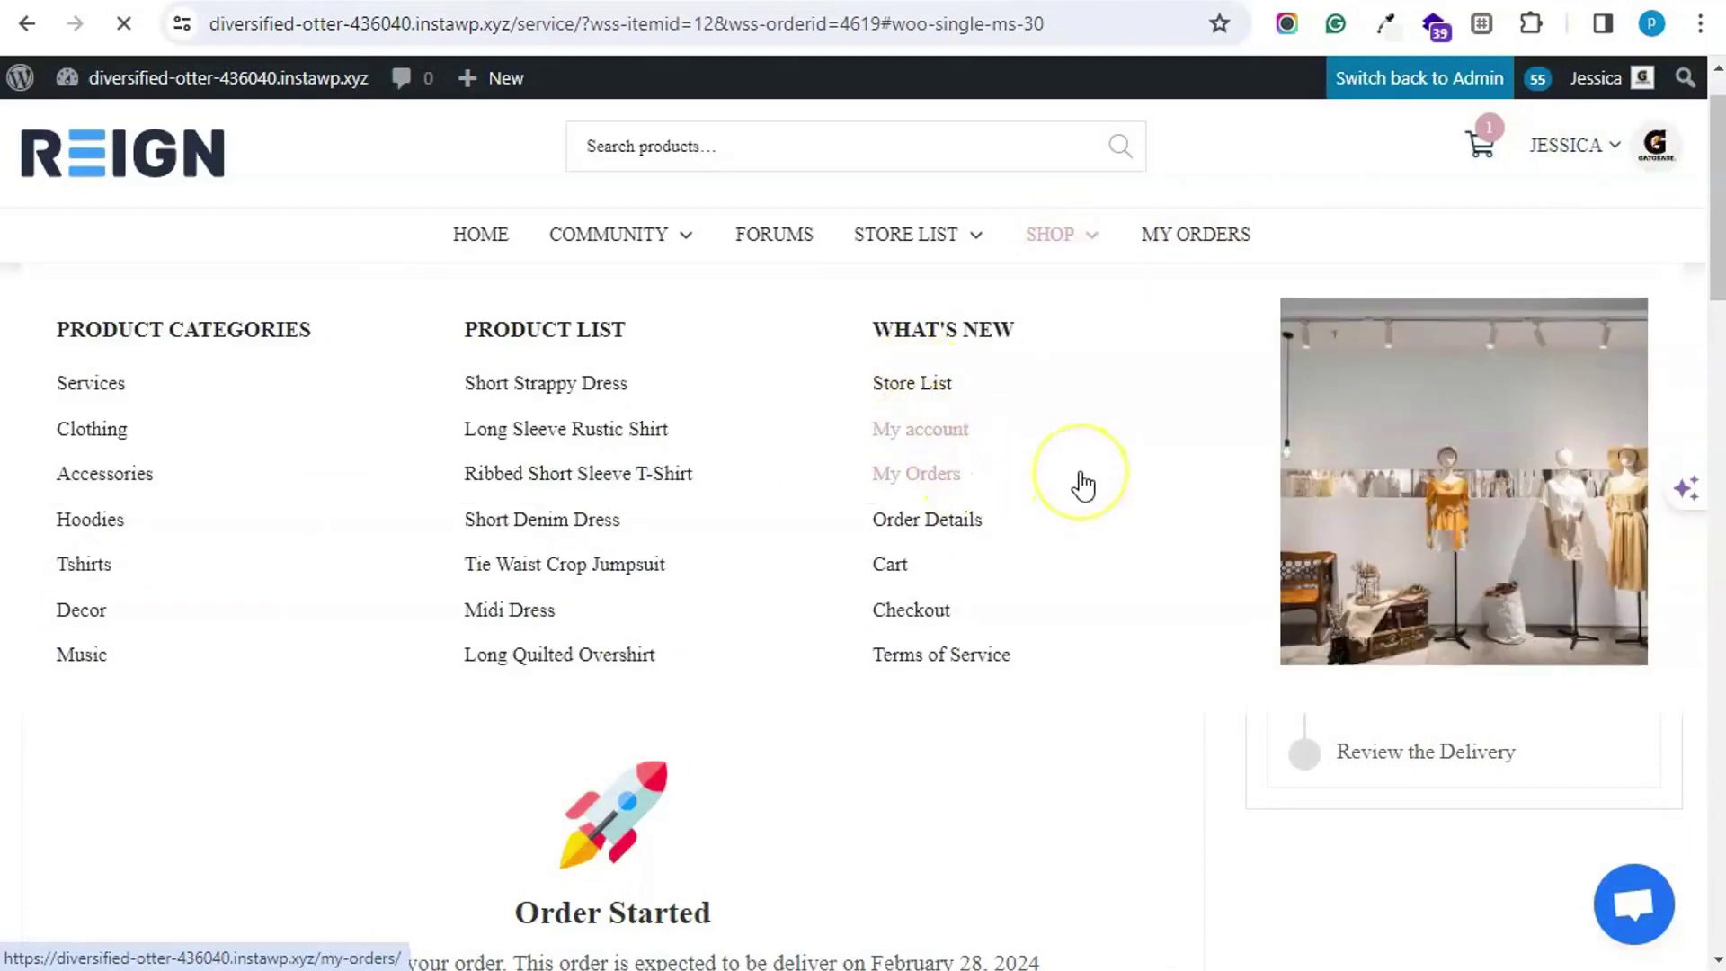